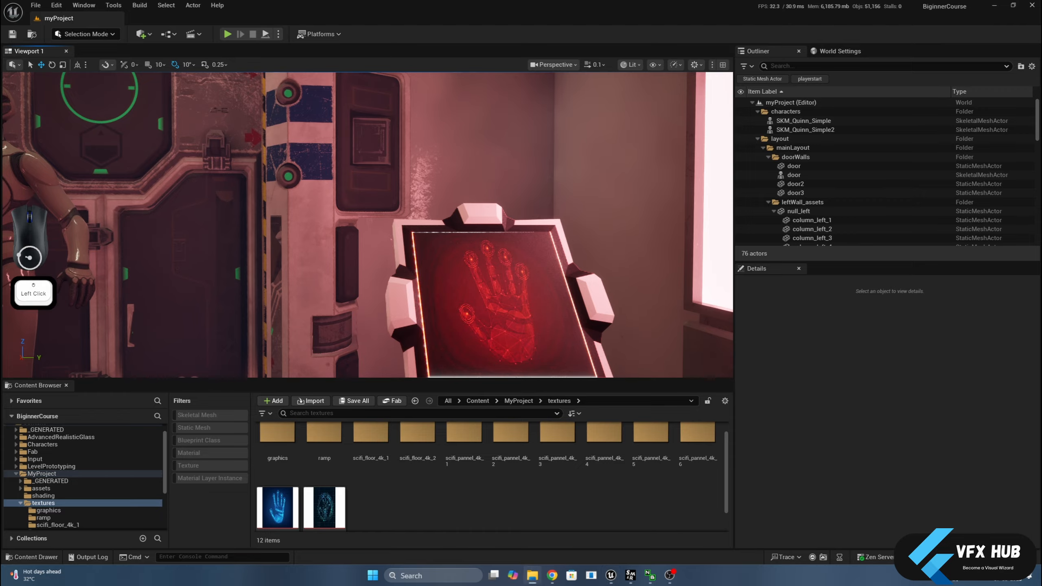
# Switch to File Explorer and preview the hand-scan images in the Downloads/assets/graphics folder, including option6.png and option2.png.
pyautogui.click(533, 575)
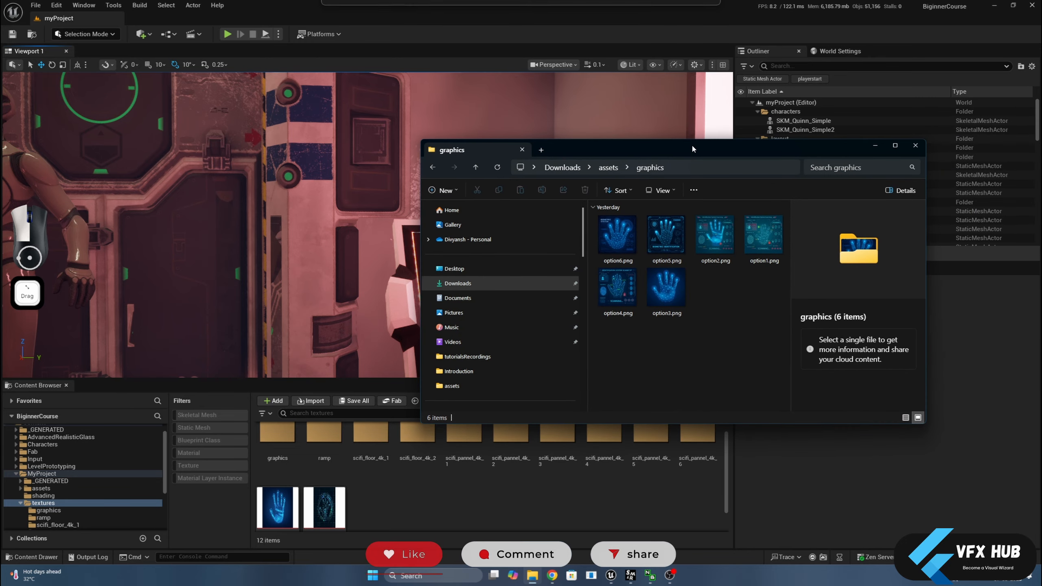
pyautogui.click(624, 247)
pyautogui.doubleClick(624, 246)
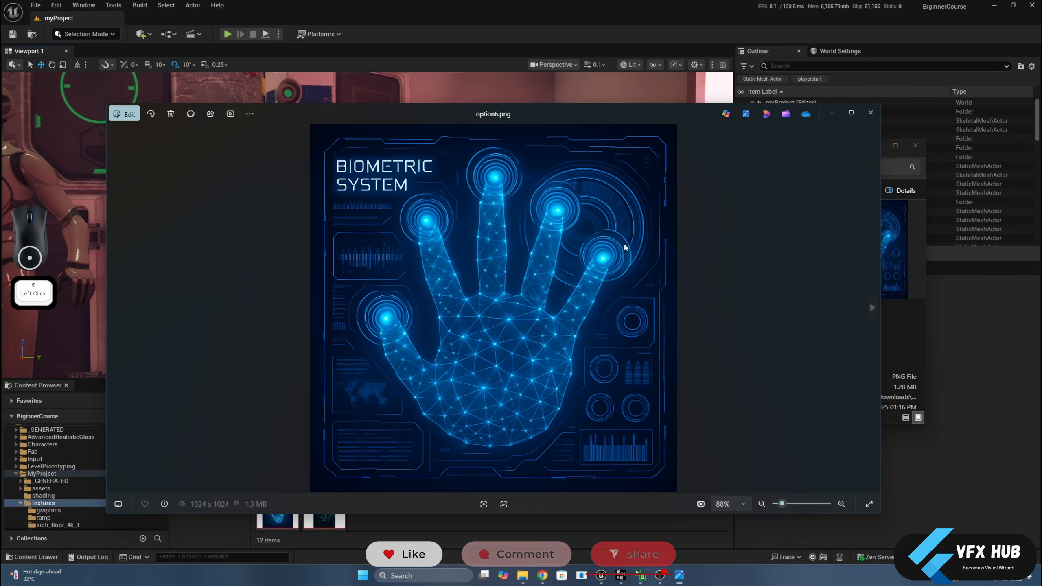
pyautogui.press('Right')
pyautogui.press('Right')
pyautogui.press('Right')
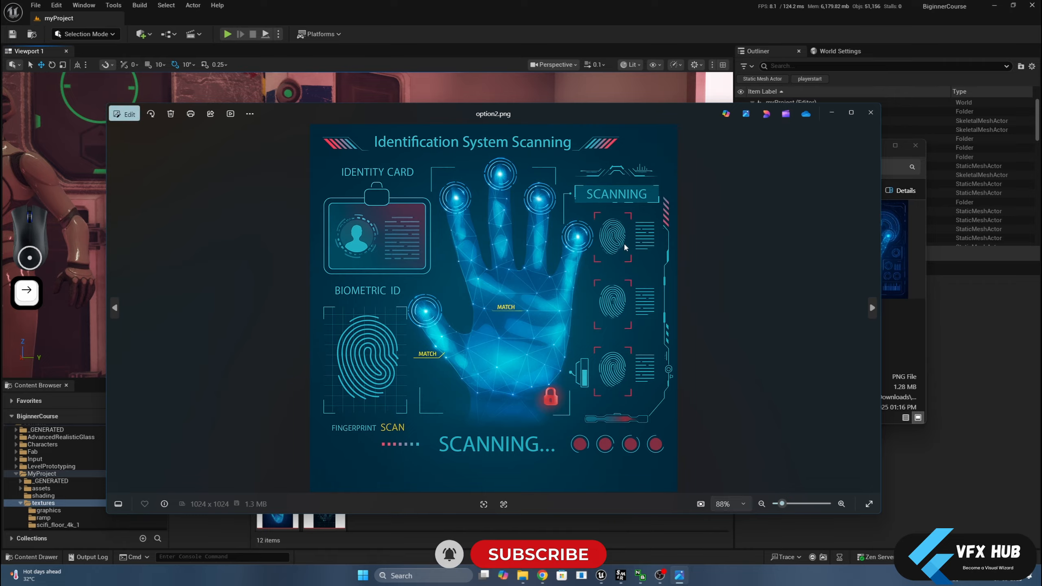
pyautogui.click(871, 112)
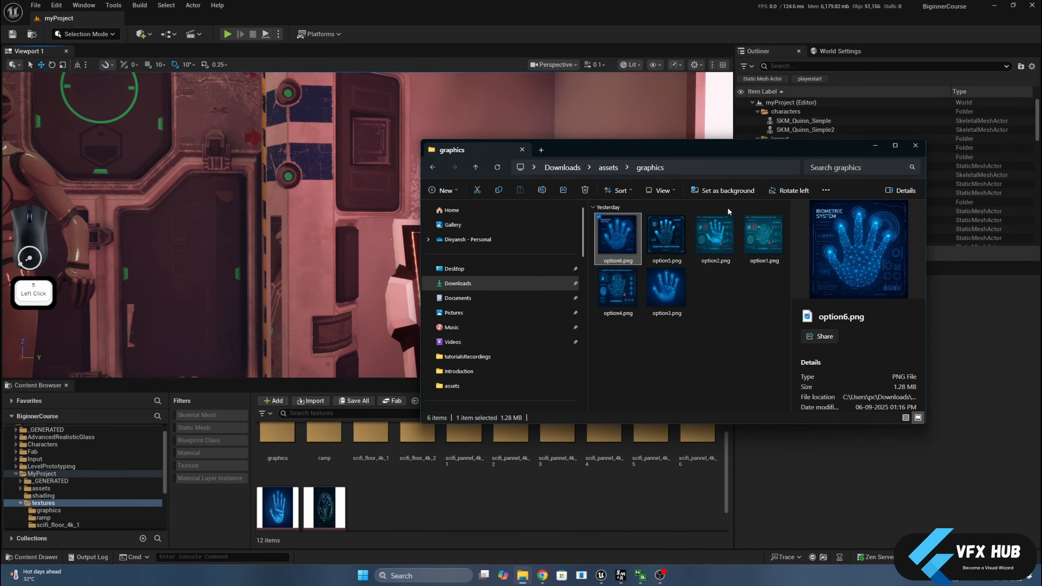
pyautogui.doubleClick(725, 246)
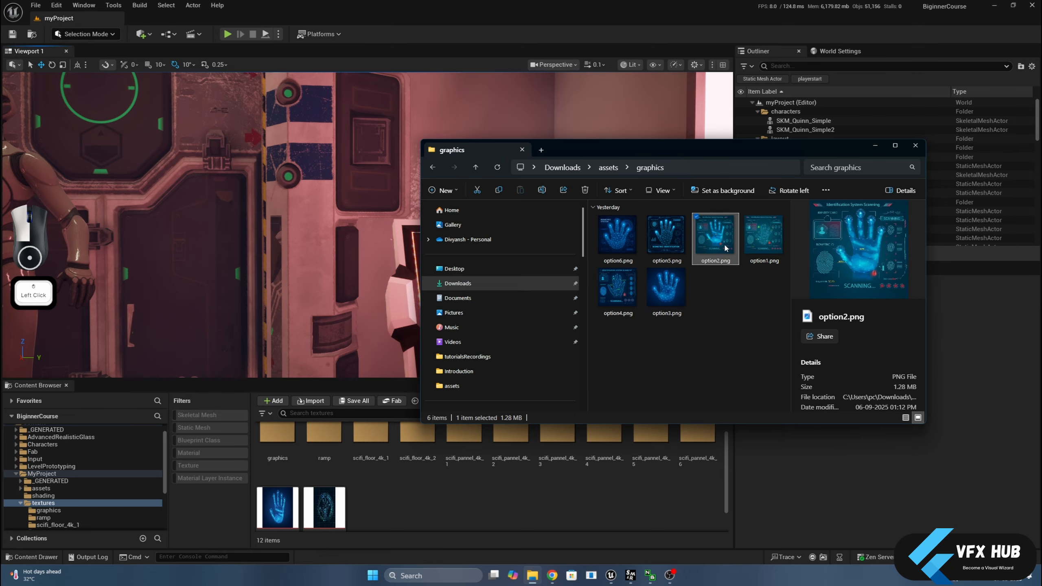
pyautogui.click(870, 113)
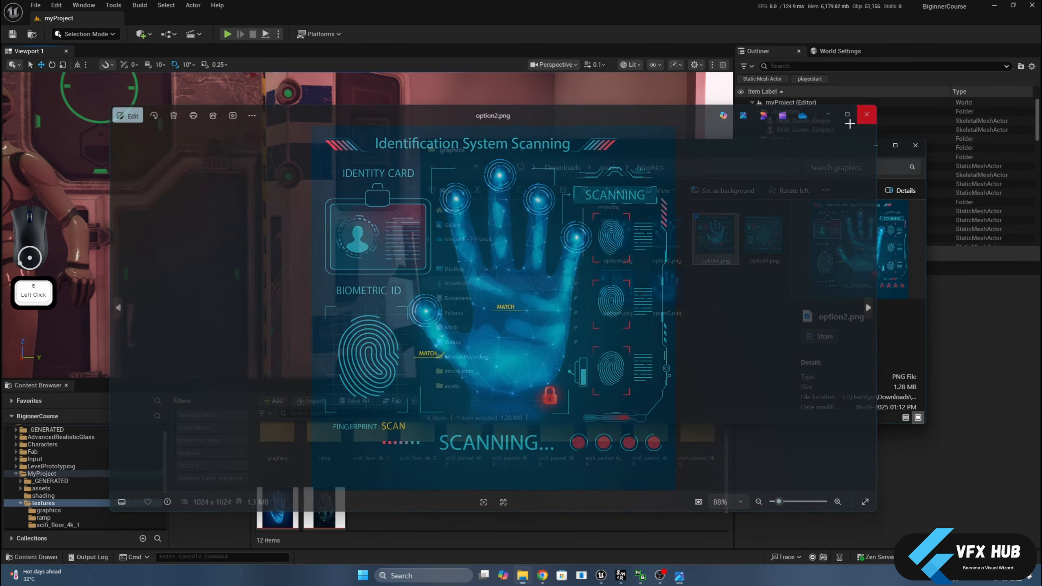
# Import option2.png from File Explorer into the project's textures/graphics folder in Unreal Editor.
pyautogui.moveTo(727, 148); pyautogui.dragTo(747, 184)
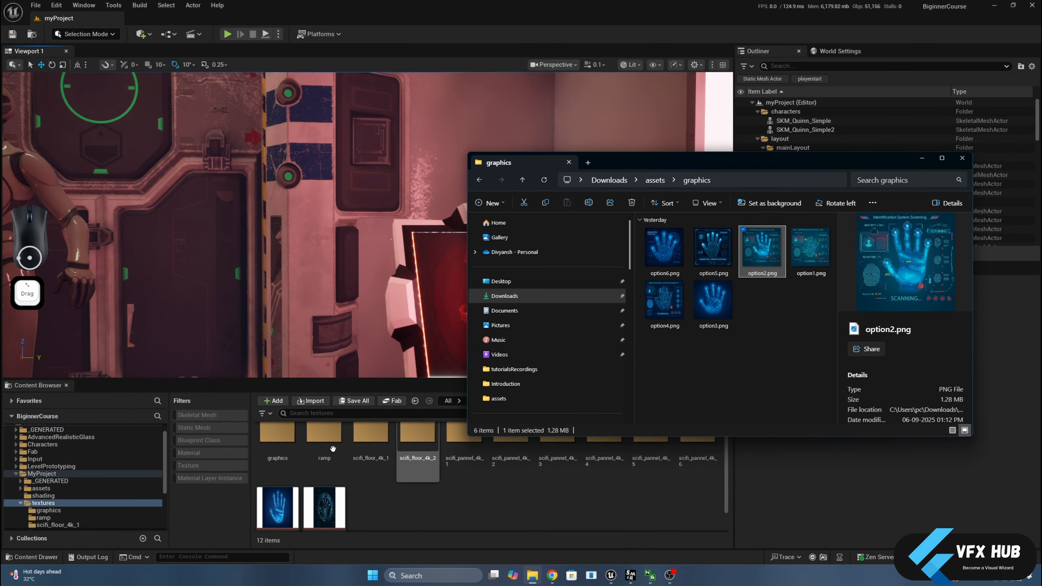
pyautogui.click(277, 437)
pyautogui.doubleClick(278, 439)
pyautogui.hotkey('alt', 'Tab')
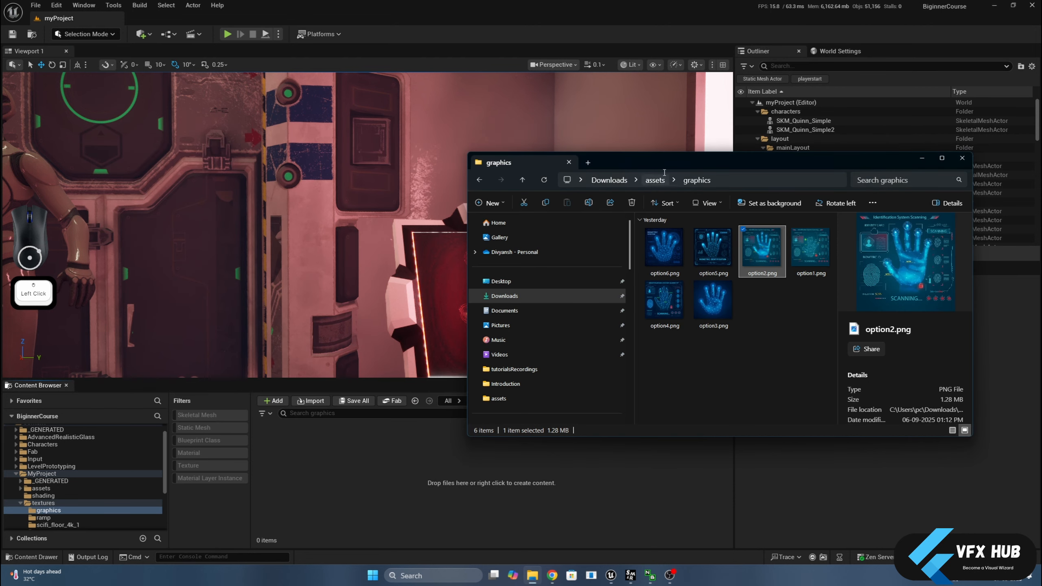
pyautogui.moveTo(661, 162); pyautogui.dragTo(831, 163)
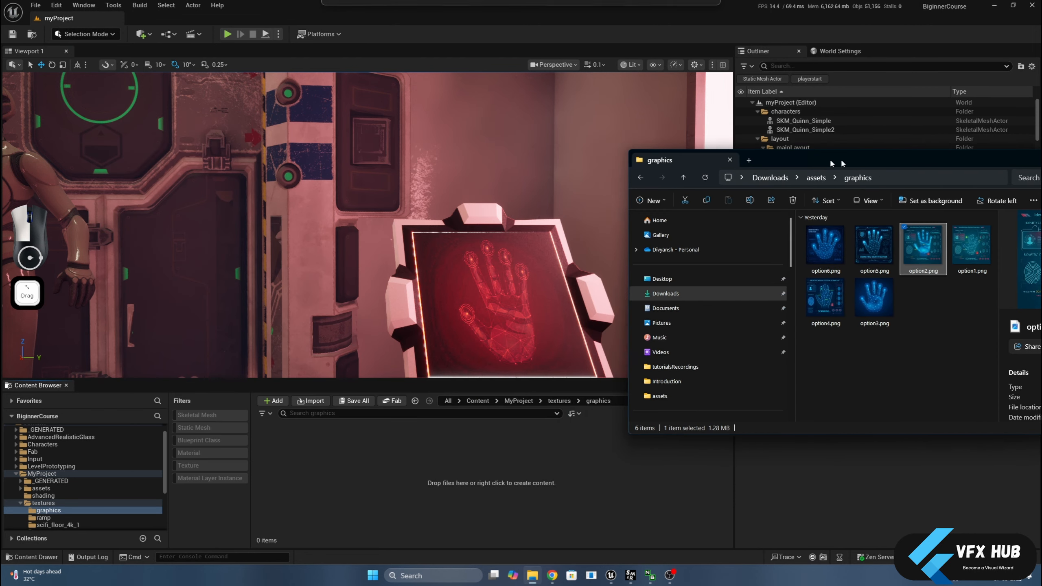
pyautogui.hotkey('alt', 'Tab')
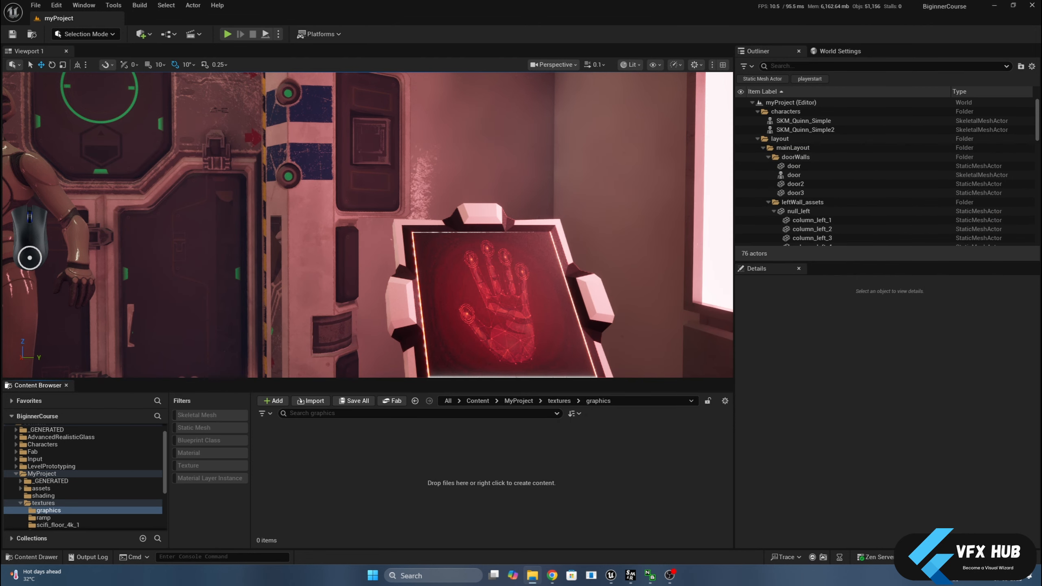
pyautogui.moveTo(1038, 404); pyautogui.dragTo(440, 483)
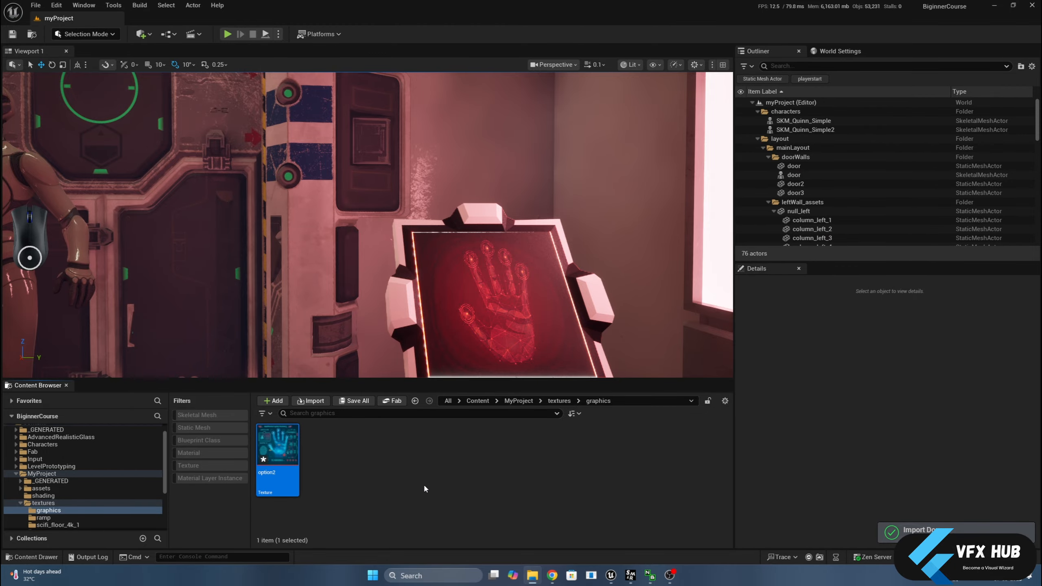
pyautogui.click(423, 484)
# Locate the mm_graphic material used by the hand-scan rectangle and create a material instance from it.
pyautogui.click(498, 301)
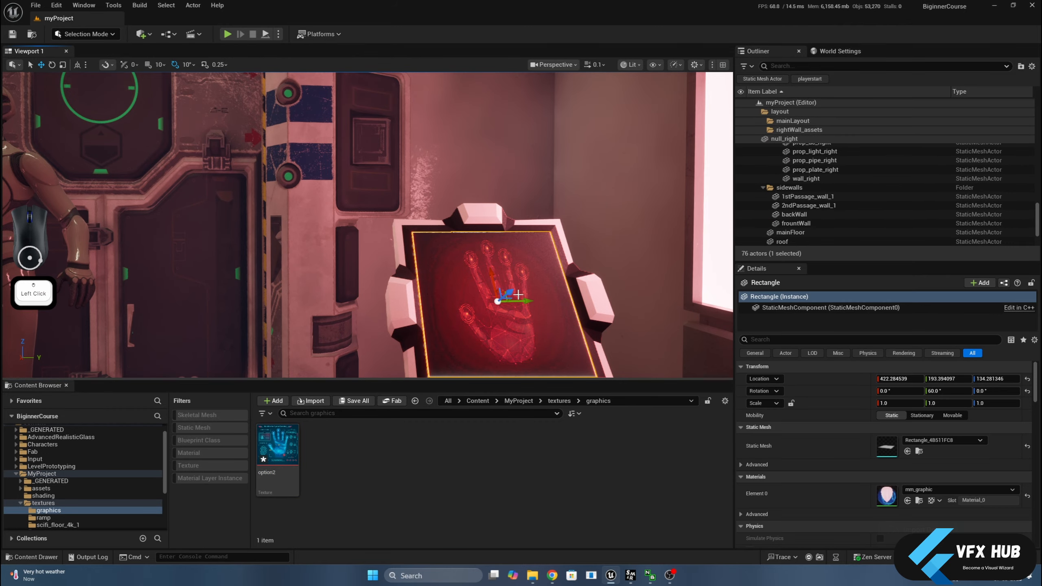
pyautogui.click(919, 501)
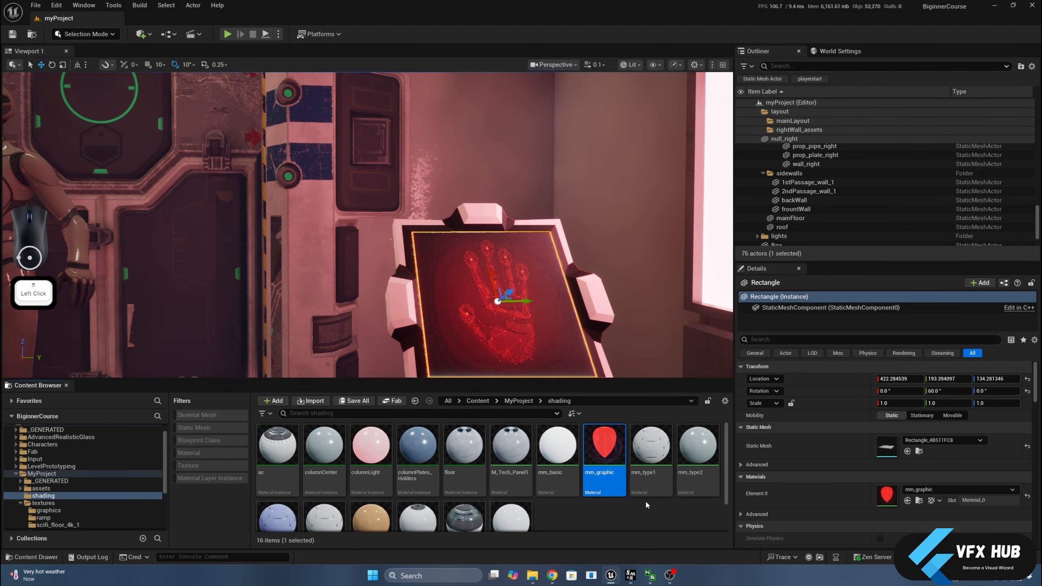
pyautogui.rightClick(602, 458)
pyautogui.click(675, 212)
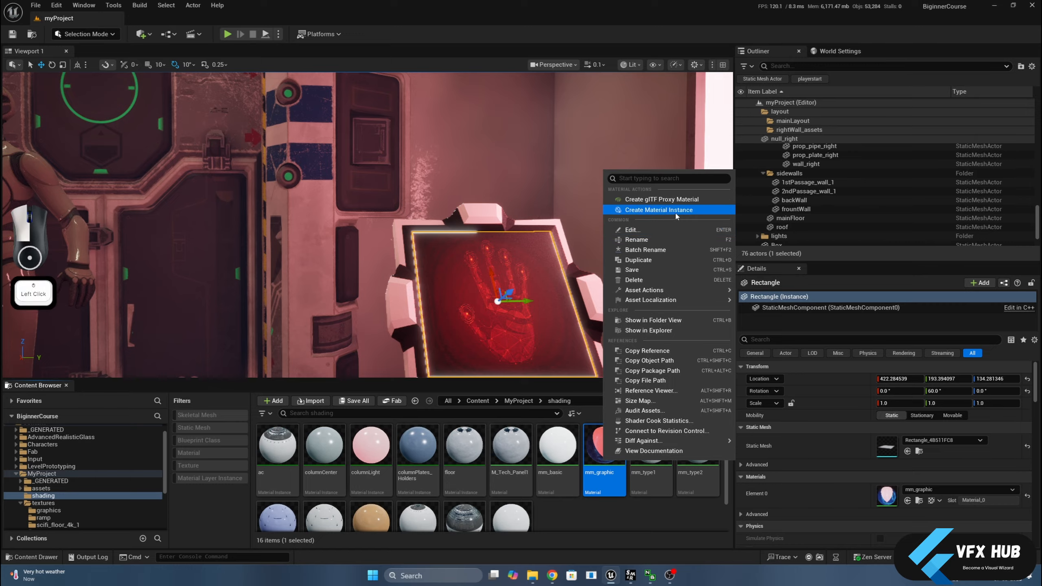
# Name the new material instance handGraphic.
pyautogui.click(648, 475)
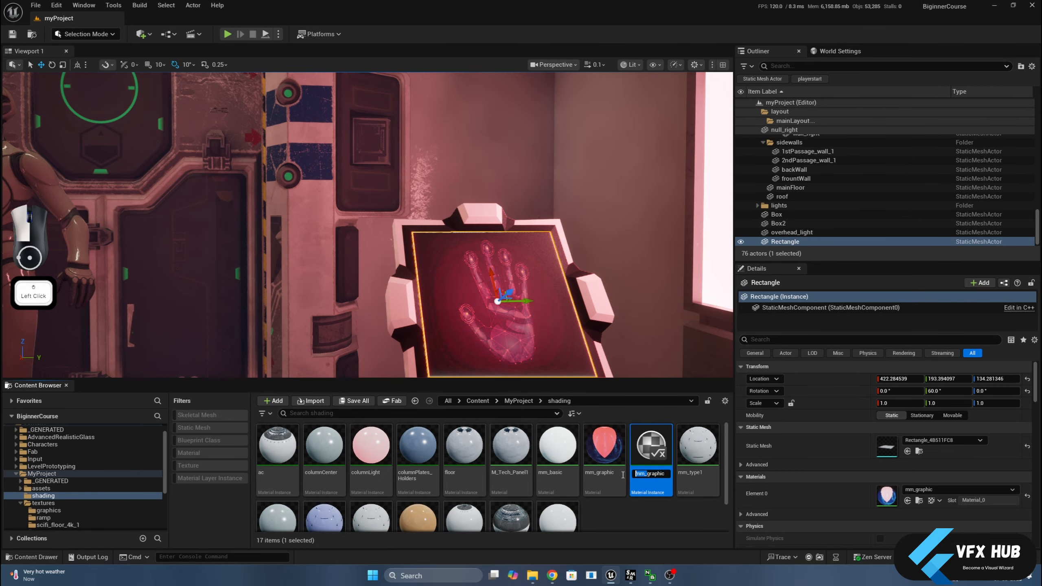
pyautogui.write('hand')
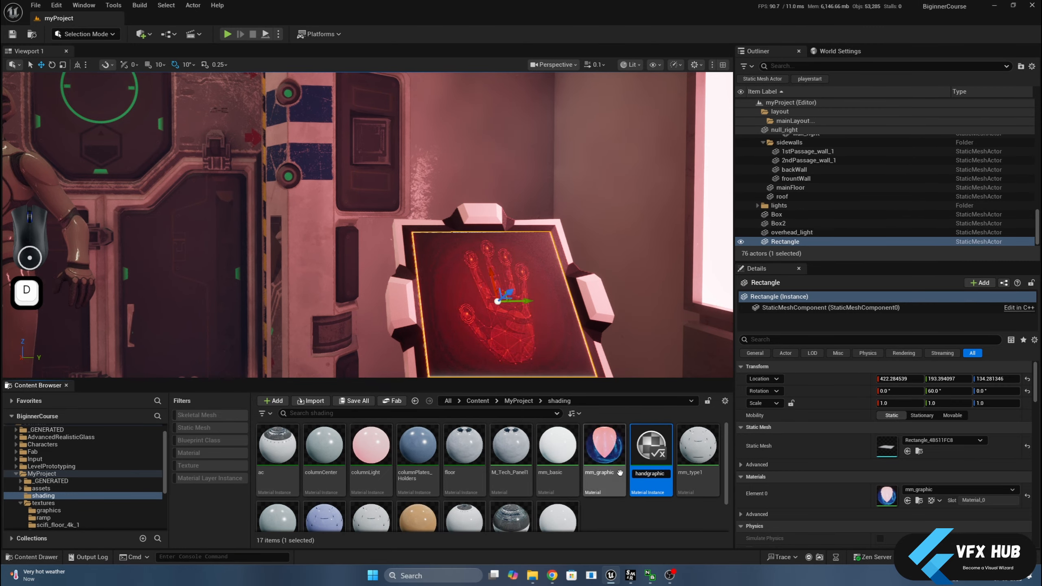
pyautogui.hotkey('shift', 'Right')
pyautogui.write('G')
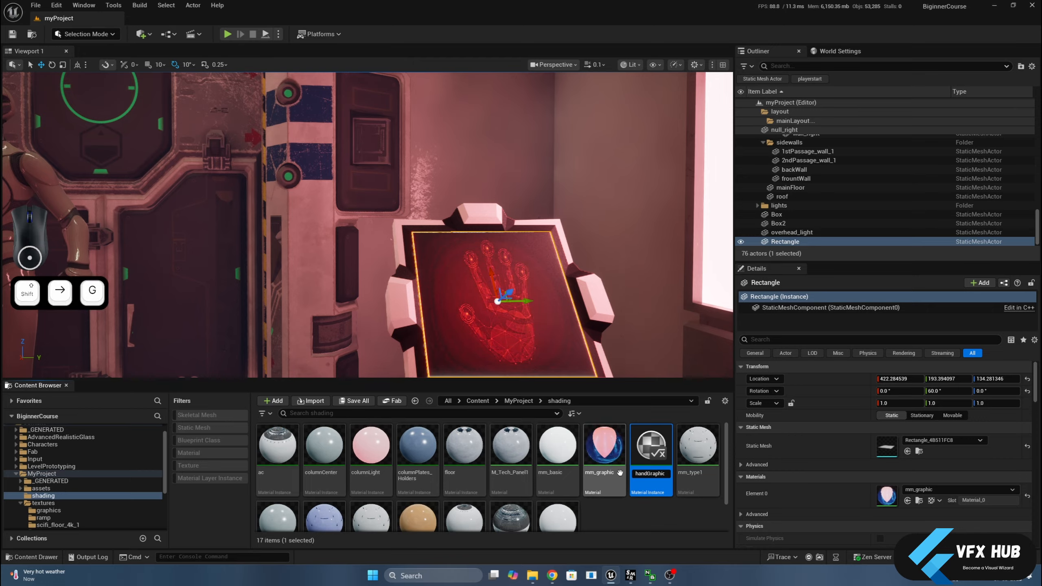
pyautogui.press('Right')
pyautogui.press('Right')
pyautogui.press('Right')
pyautogui.press('Right')
pyautogui.press('Right')
pyautogui.press('Right')
pyautogui.write('_Inst')
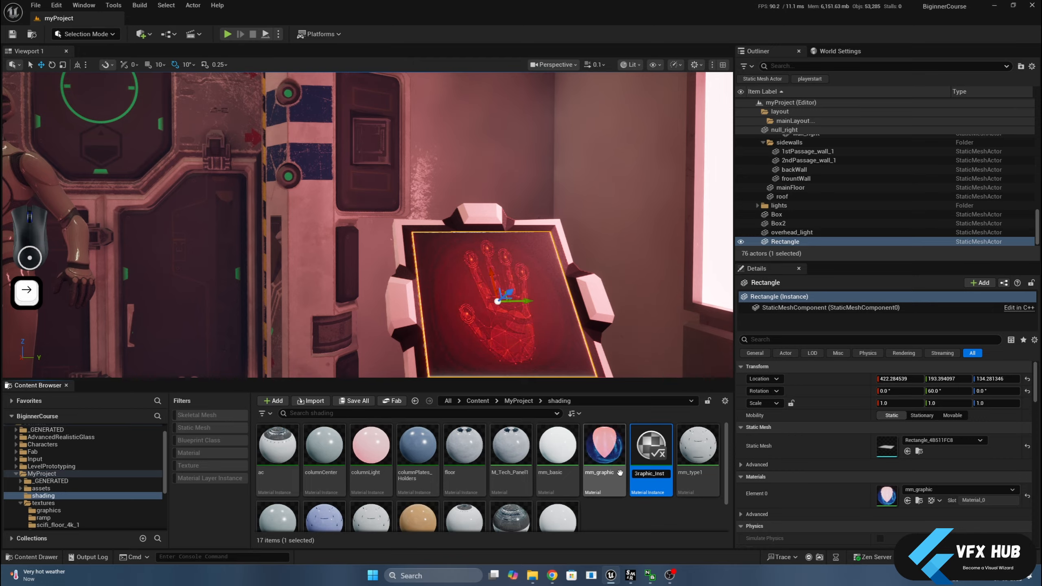
pyautogui.press('BackSpace')
pyautogui.press('BackSpace')
pyautogui.press('BackSpace')
pyautogui.press('BackSpace')
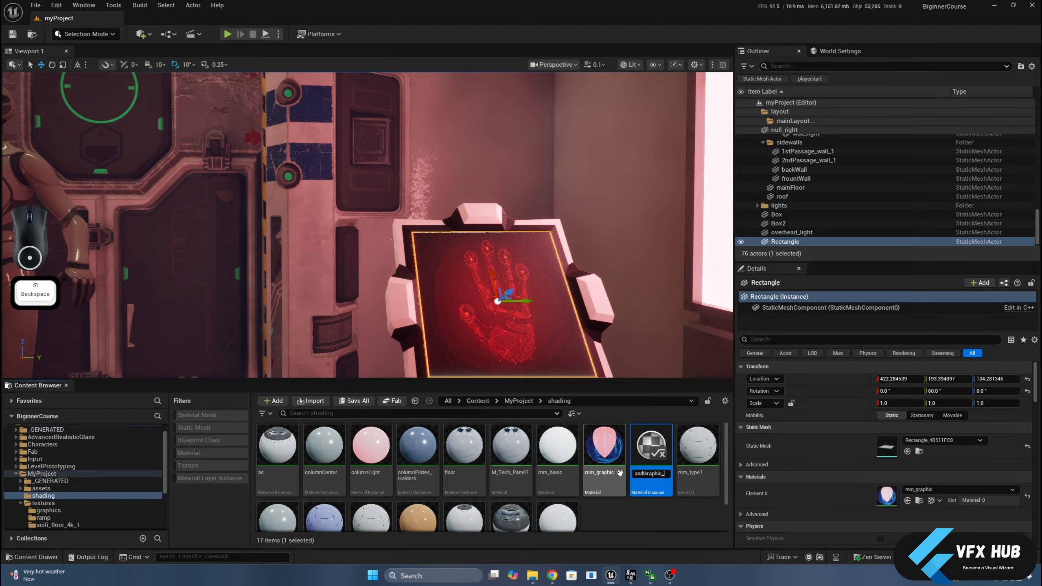
pyautogui.press('BackSpace')
pyautogui.press('Return')
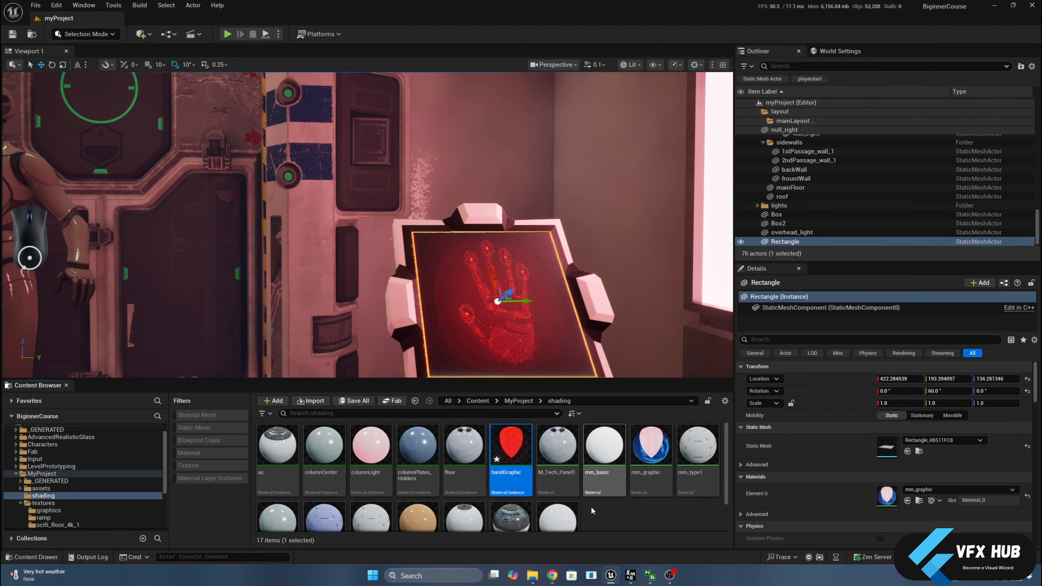
# Assign the handGraphic material instance to Element 0 of the hand-scan rectangle.
pyautogui.click(650, 449)
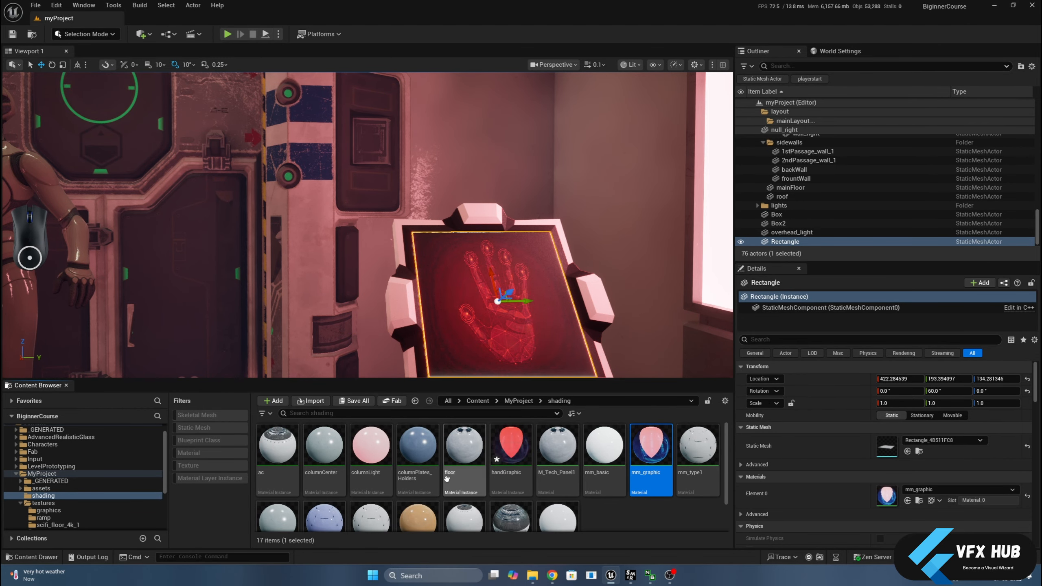
pyautogui.scroll(-2, 447, 479)
pyautogui.click(510, 439)
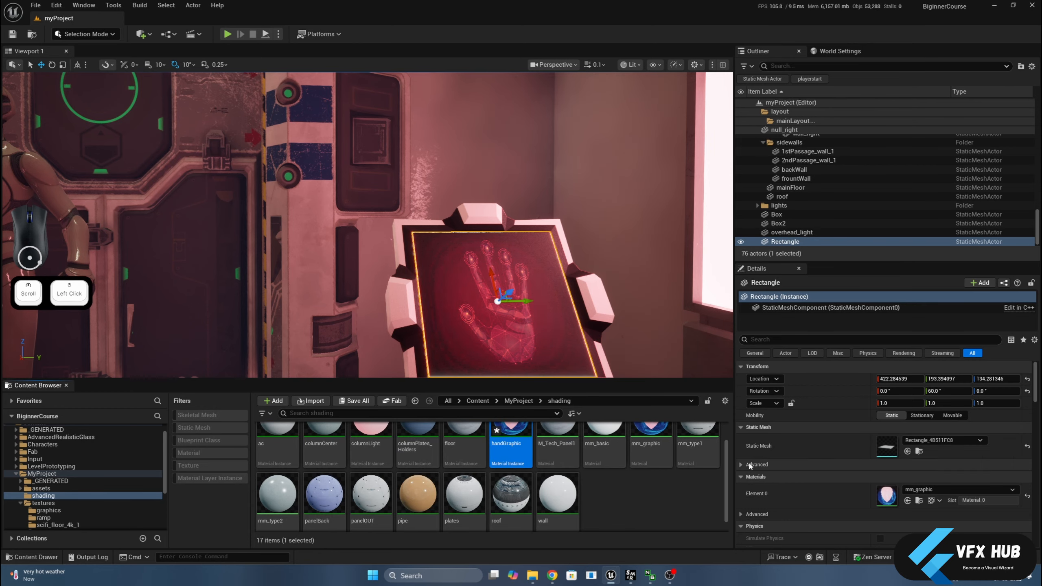
pyautogui.moveTo(511, 447); pyautogui.dragTo(892, 500)
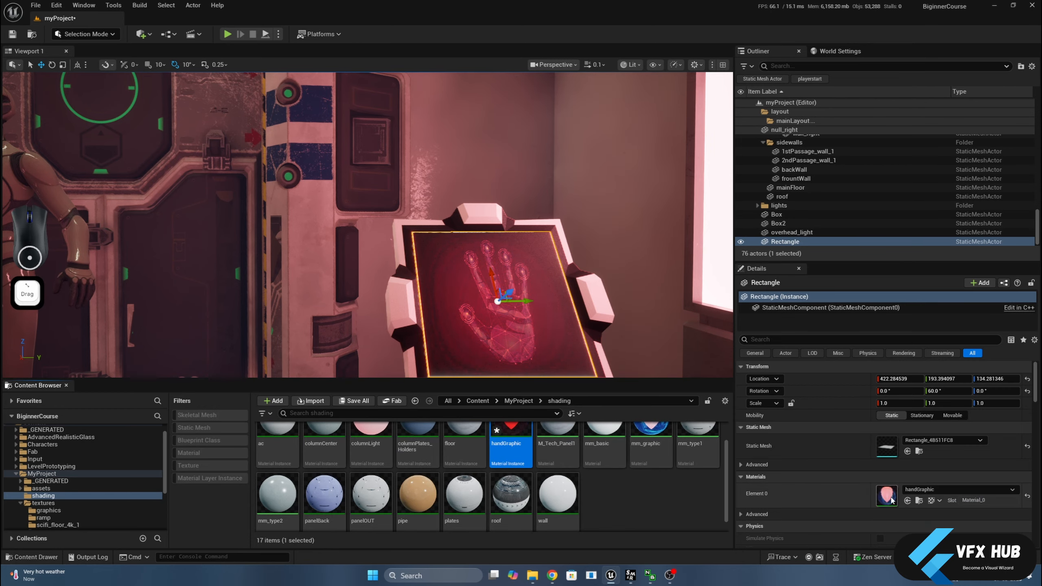
# Open the mm_graphic material and connect the hand texture's alpha output to the Opacity input.
pyautogui.scroll(2, 639, 475)
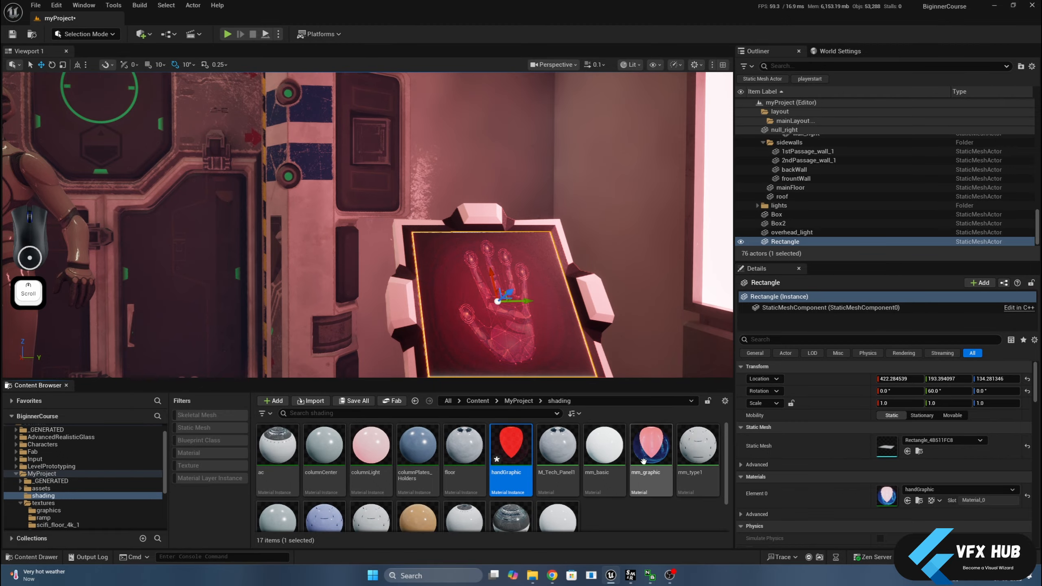
pyautogui.doubleClick(643, 461)
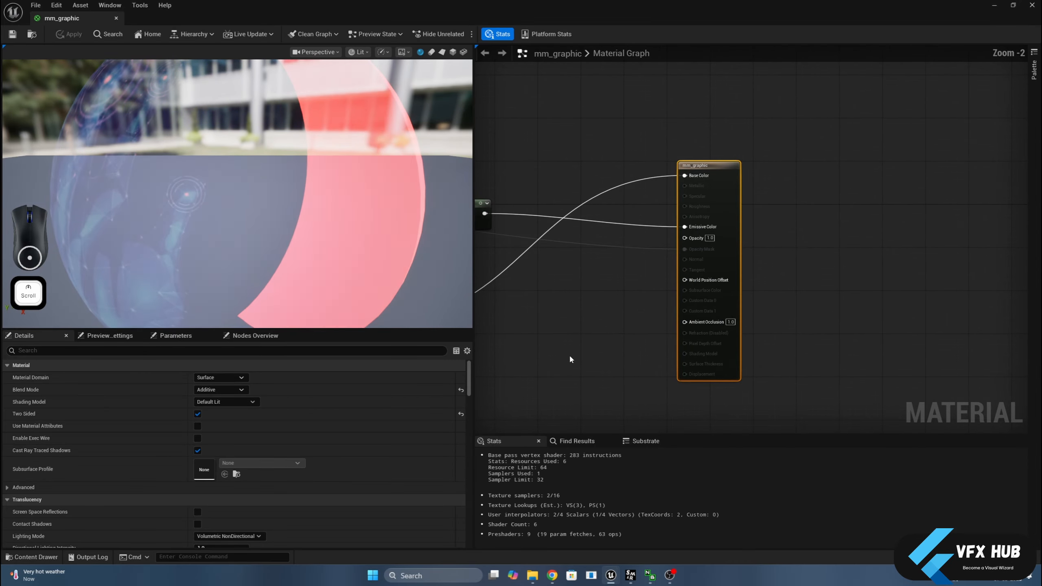
pyautogui.moveTo(570, 356); pyautogui.dragTo(846, 336, button='right')
pyautogui.scroll(-2, 835, 348)
pyautogui.click(821, 353)
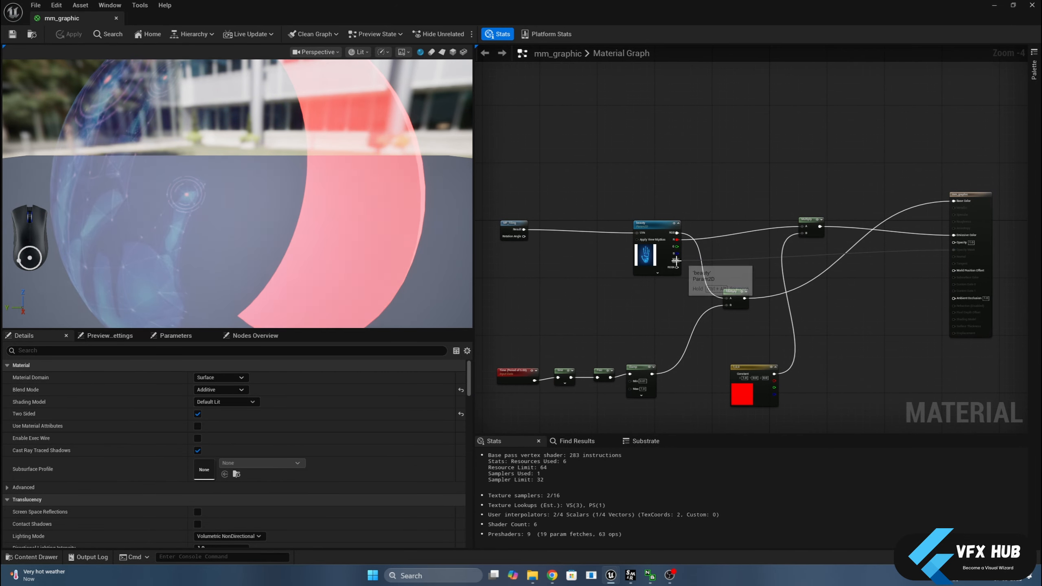
pyautogui.moveTo(677, 260); pyautogui.dragTo(880, 255)
pyautogui.moveTo(949, 244); pyautogui.dragTo(950, 243)
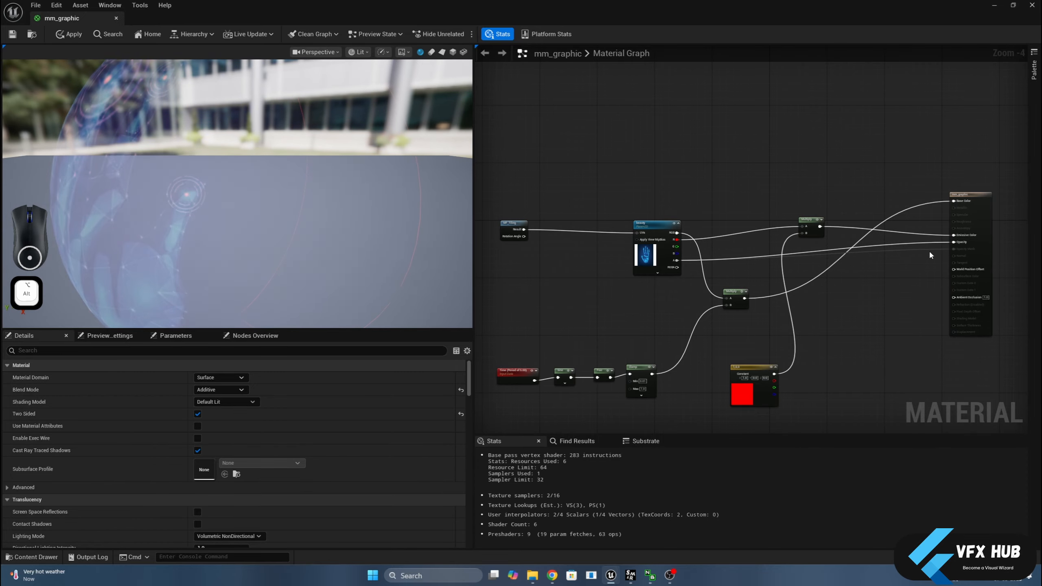
# Preview the material on a plane and set its blend mode to Masked.
pyautogui.click(442, 52)
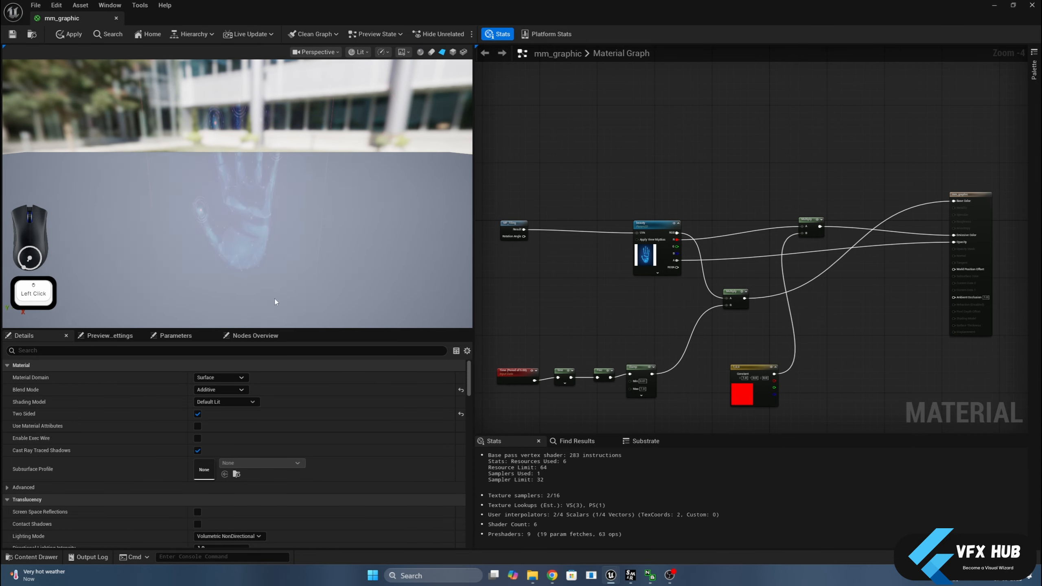
pyautogui.click(220, 390)
pyautogui.click(218, 398)
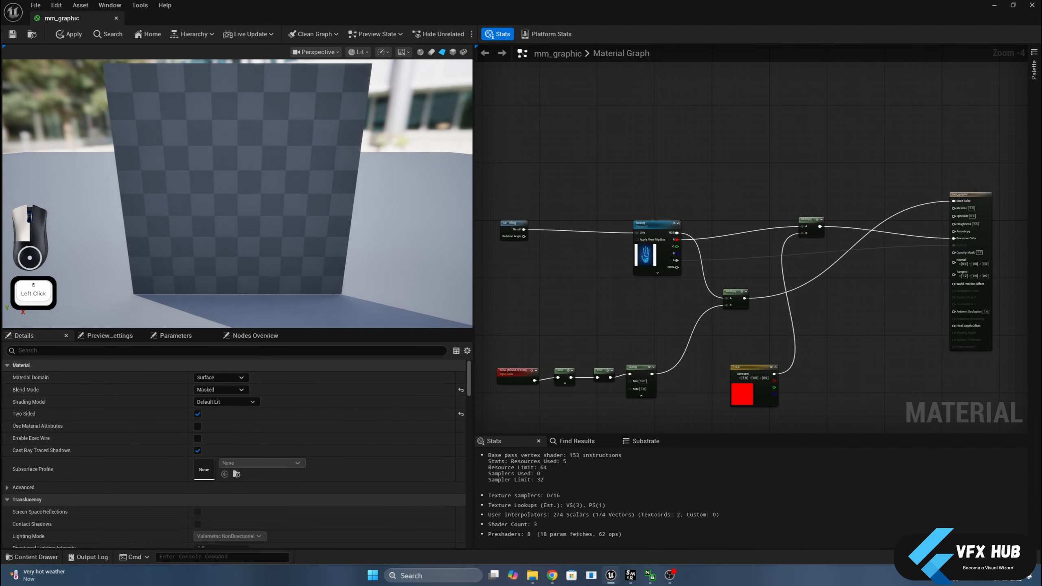
pyautogui.moveTo(272, 206); pyautogui.dragTo(282, 207)
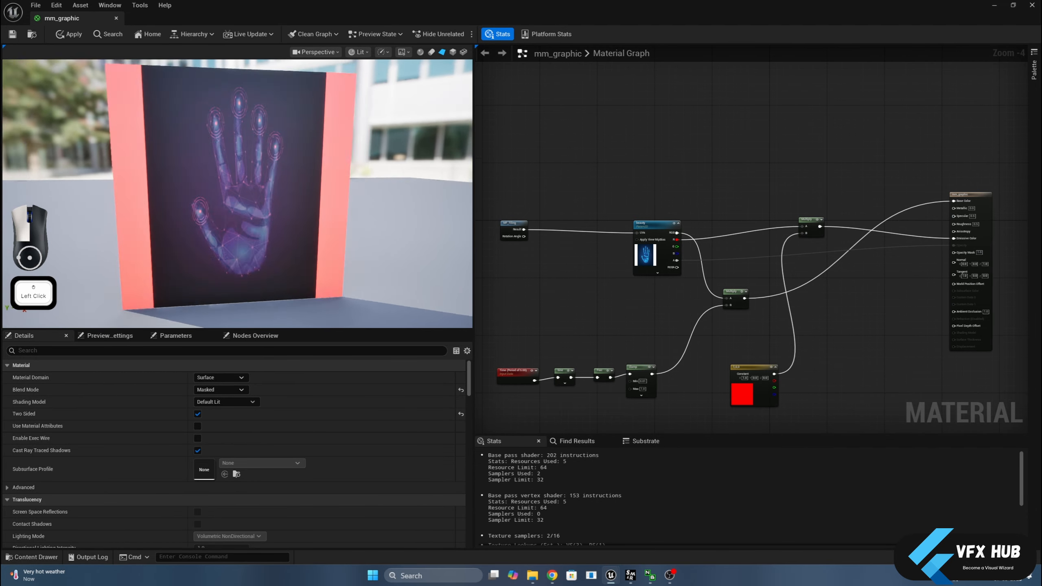
# Connect the hand texture's alpha output to the material's Opacity Mask input.
pyautogui.moveTo(675, 260); pyautogui.dragTo(860, 262)
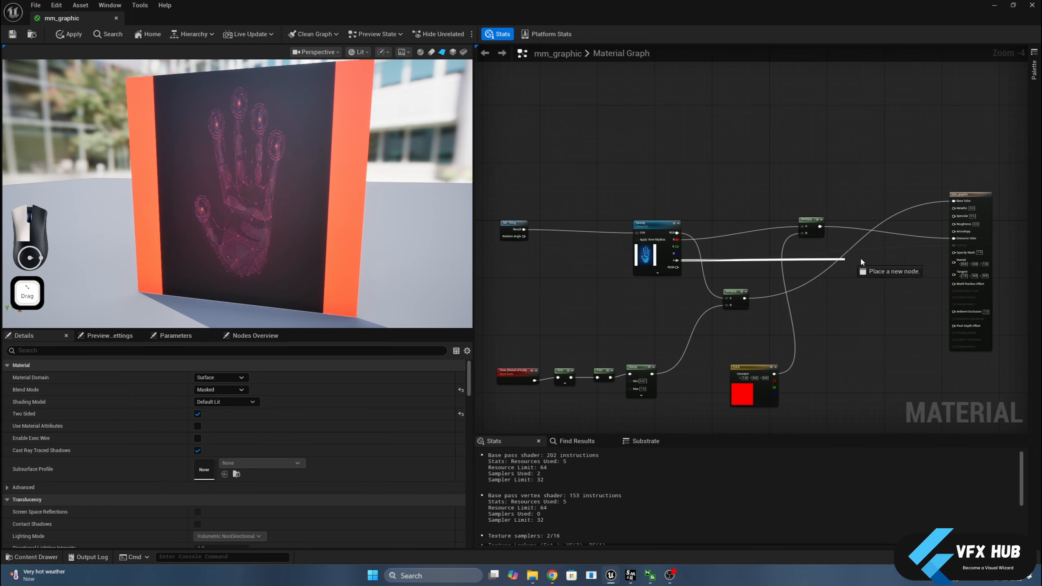
pyautogui.moveTo(960, 256); pyautogui.dragTo(955, 252)
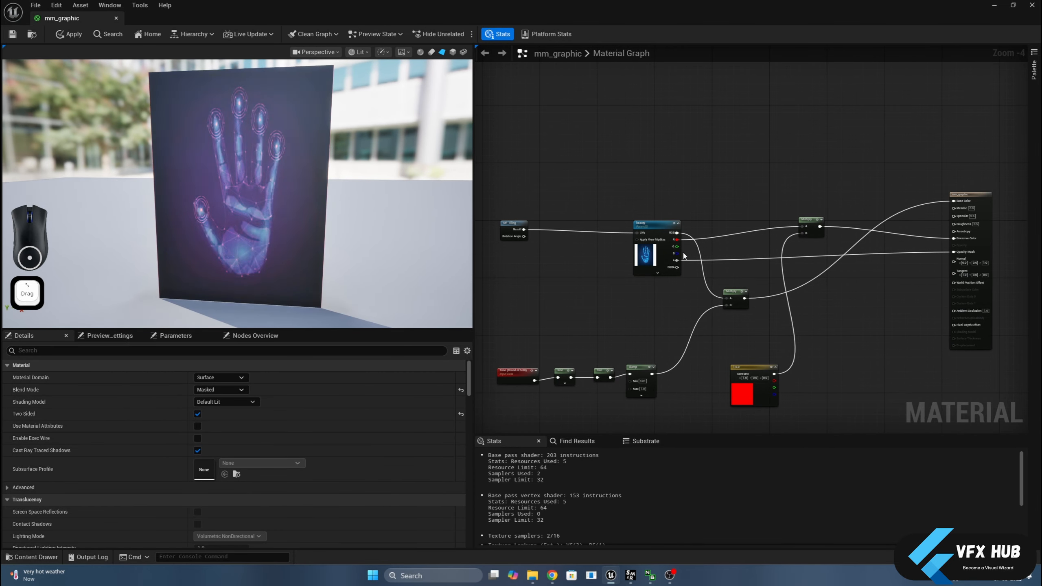
# Replace the texture of the beauty parameter node with option2 from the textures/graphics folder.
pyautogui.click(630, 241)
pyautogui.scroll(-3, 158, 484)
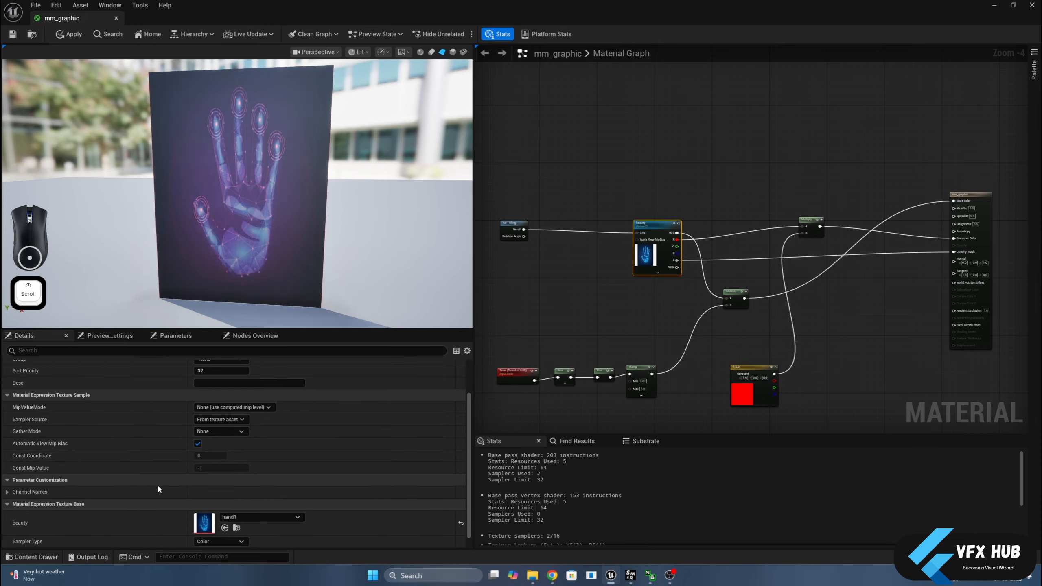
pyautogui.click(33, 557)
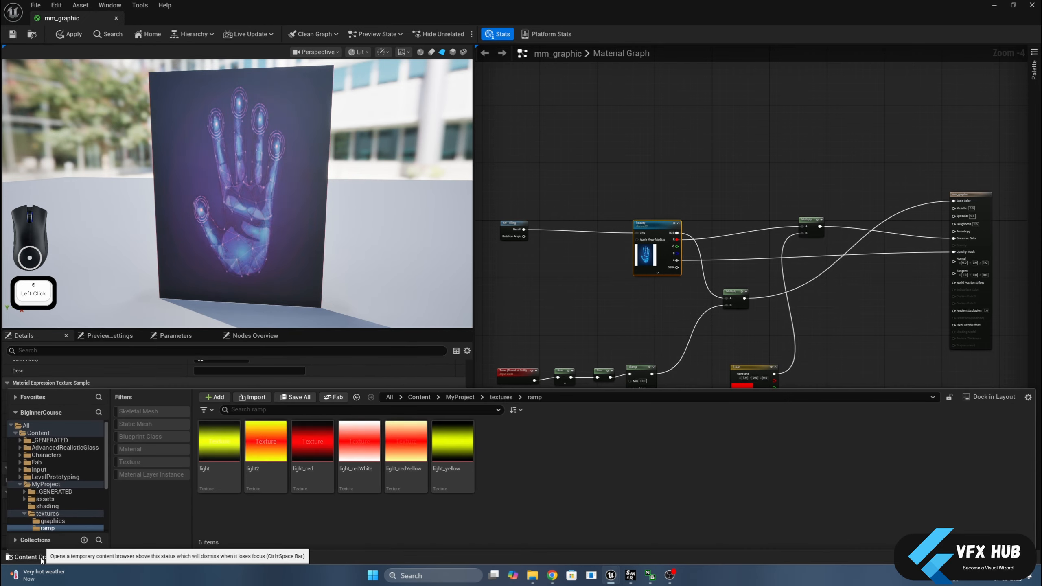
pyautogui.click(52, 521)
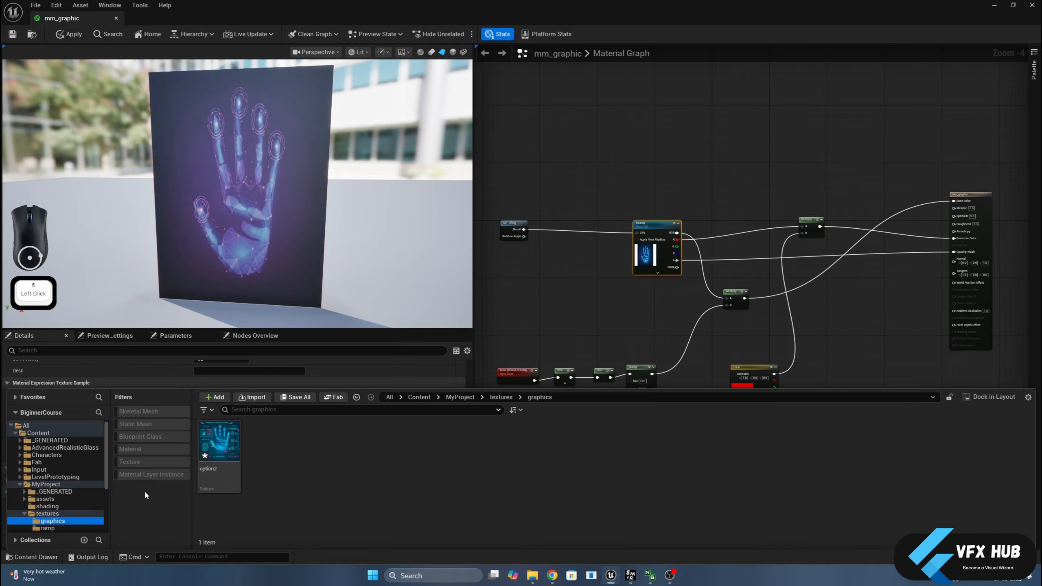
pyautogui.click(40, 554)
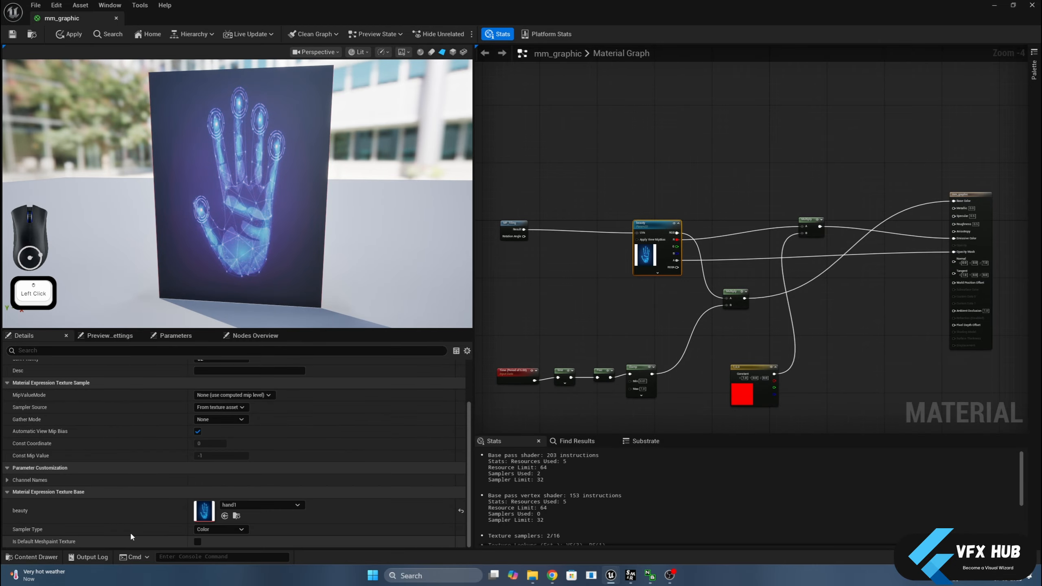
pyautogui.click(225, 515)
pyautogui.moveTo(309, 261)
pyautogui.mouseDown()
pyautogui.moveTo(287, 261)
pyautogui.moveTo(328, 262)
pyautogui.moveTo(300, 263)
pyautogui.moveTo(315, 263)
pyautogui.mouseUp()
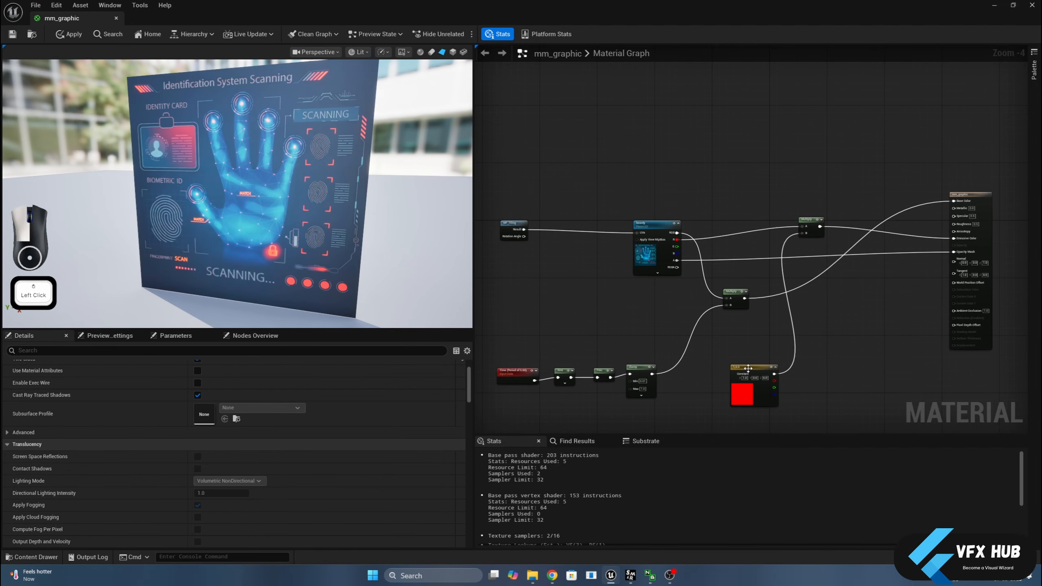
# Convert the red color constant into a parameter named animatedColor.
pyautogui.click(749, 372)
pyautogui.rightClick(748, 372)
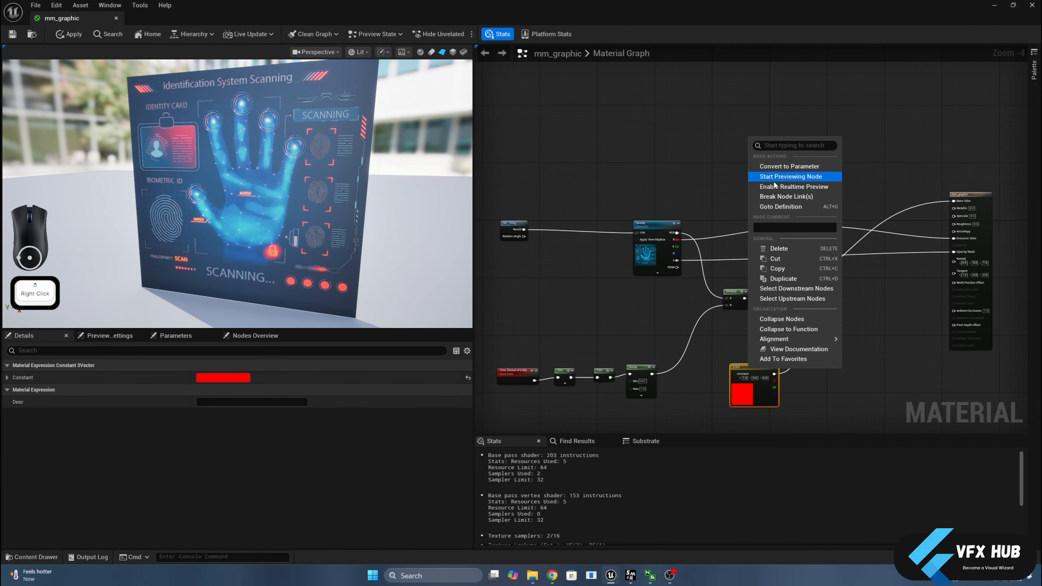
pyautogui.click(791, 166)
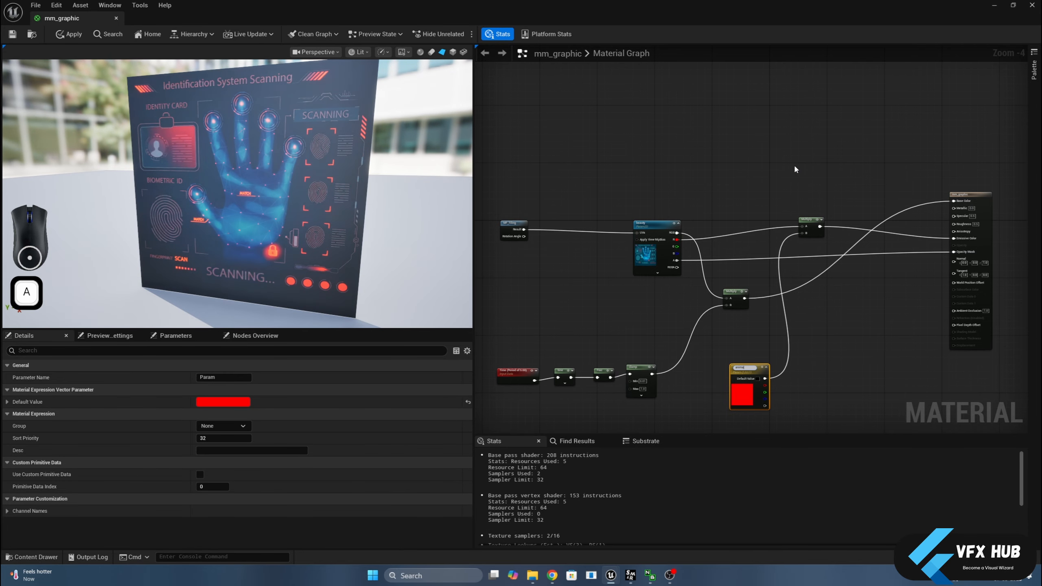
pyautogui.write('animatedColor')
pyautogui.press('Return')
pyautogui.click(755, 321)
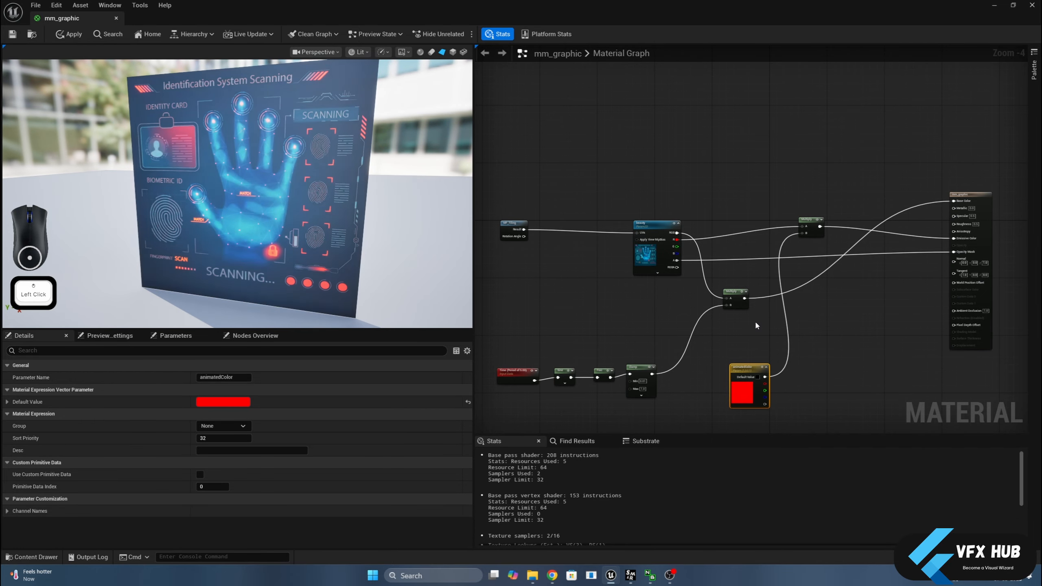
# Add a static switch parameter named animationSwitch to the material graph beside the Multiply nodes.
pyautogui.rightClick(796, 321)
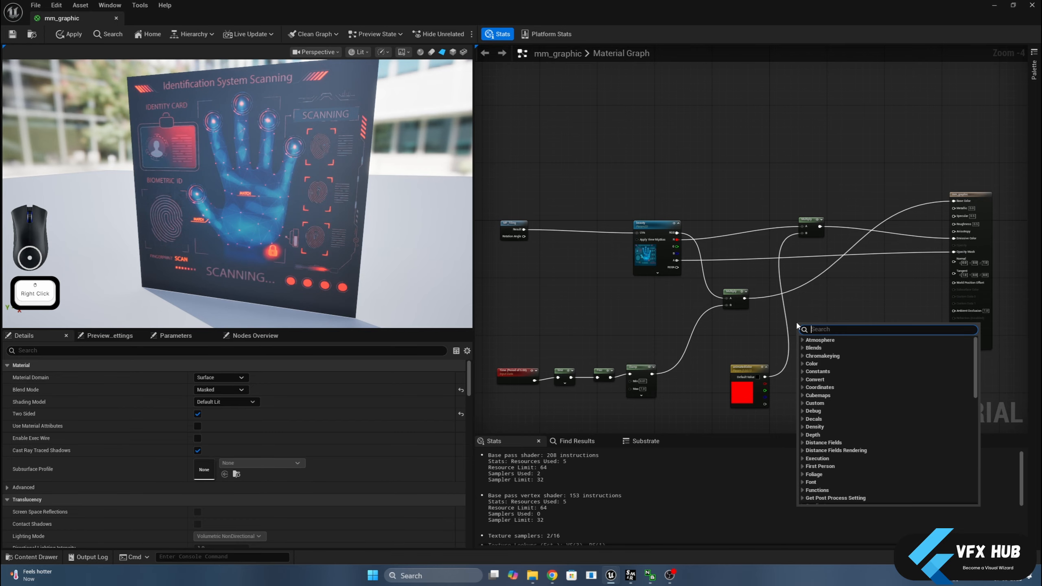
pyautogui.write('swi')
pyautogui.click(836, 387)
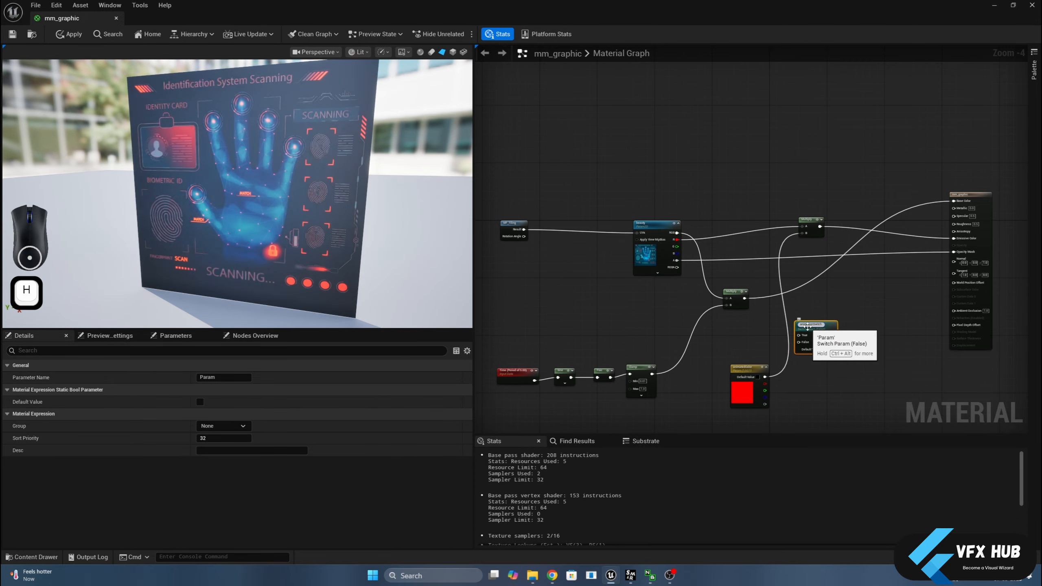
pyautogui.scroll(2, 807, 326)
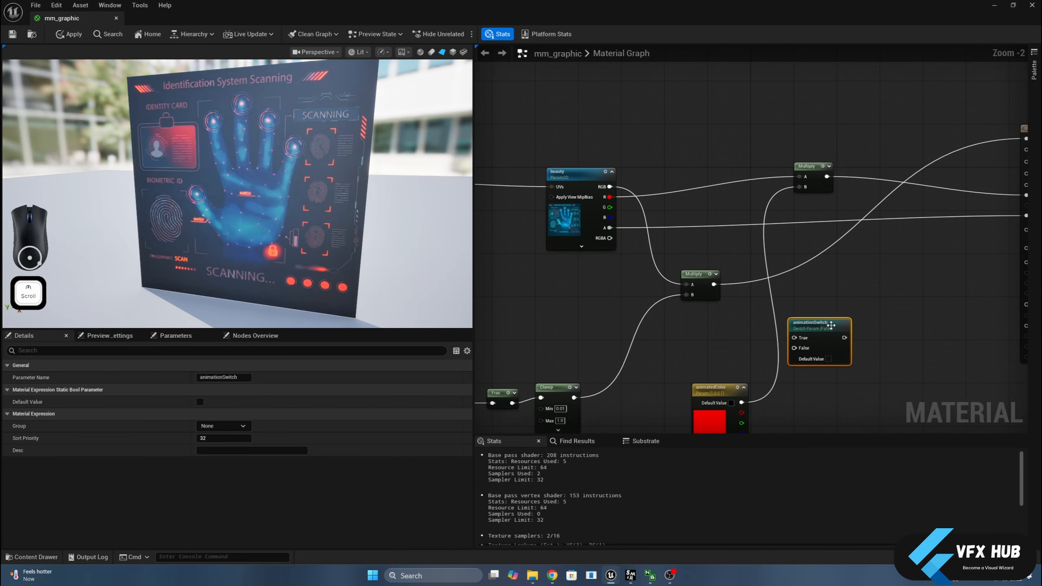
pyautogui.click(826, 310)
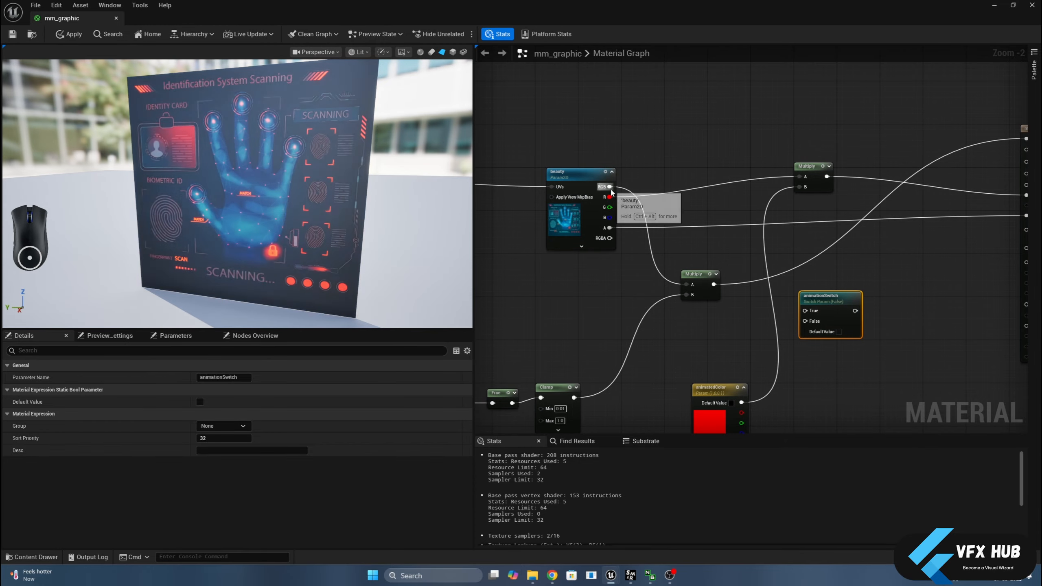
# Connect the beauty texture's RGB to animationSwitch's False input and the lower Multiply's output to its True input.
pyautogui.moveTo(610, 188); pyautogui.dragTo(616, 196)
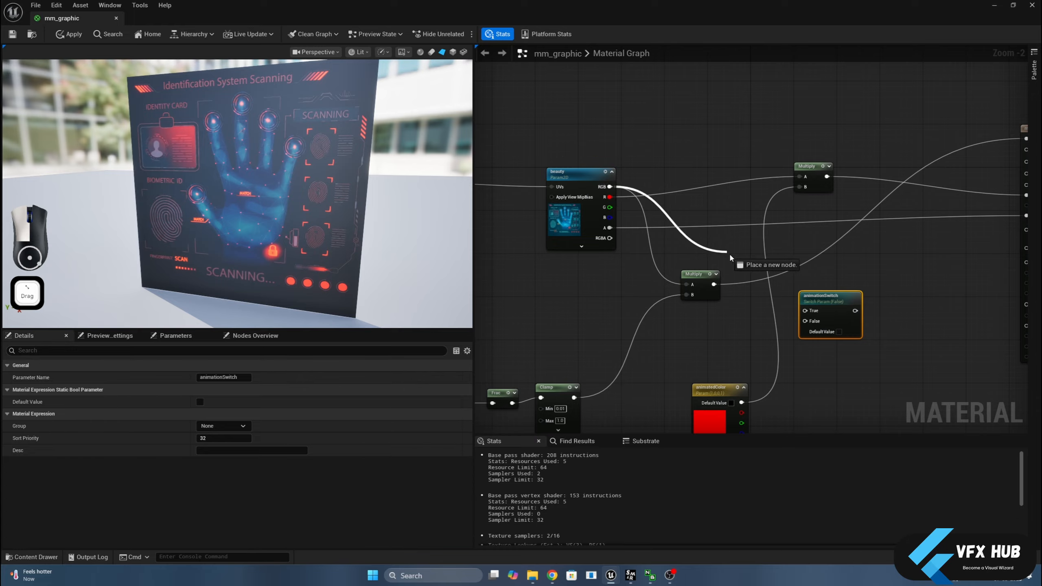
pyautogui.moveTo(730, 257); pyautogui.dragTo(805, 323)
pyautogui.moveTo(719, 284); pyautogui.dragTo(733, 293)
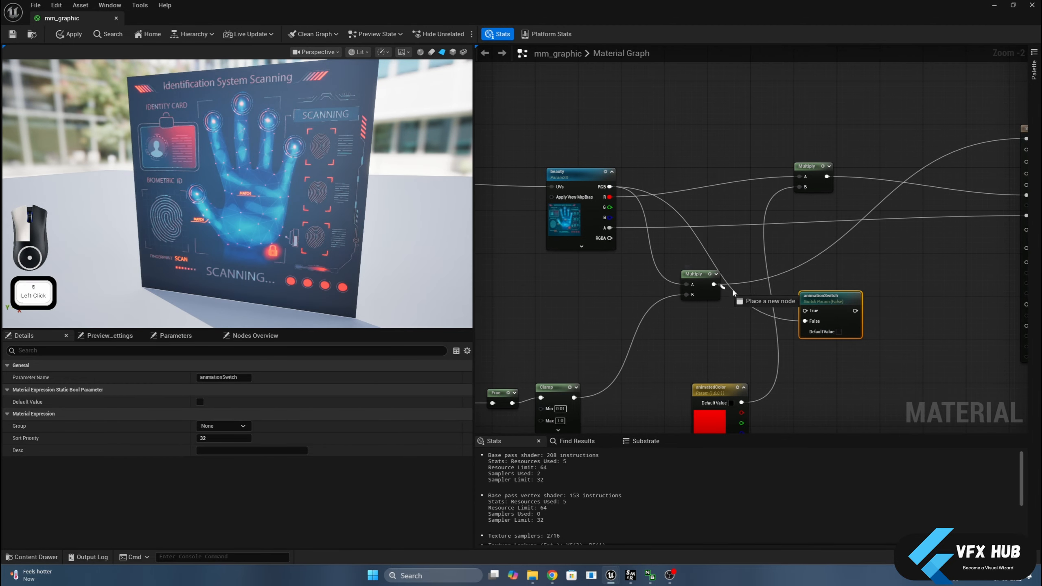
pyautogui.moveTo(804, 312); pyautogui.dragTo(825, 276)
# Connect animationSwitch's output to the material's Base Color and place the node above the upper Multiply.
pyautogui.moveTo(933, 261); pyautogui.dragTo(849, 288, button='right')
pyautogui.moveTo(767, 301); pyautogui.dragTo(865, 273)
pyautogui.moveTo(942, 173); pyautogui.dragTo(942, 162)
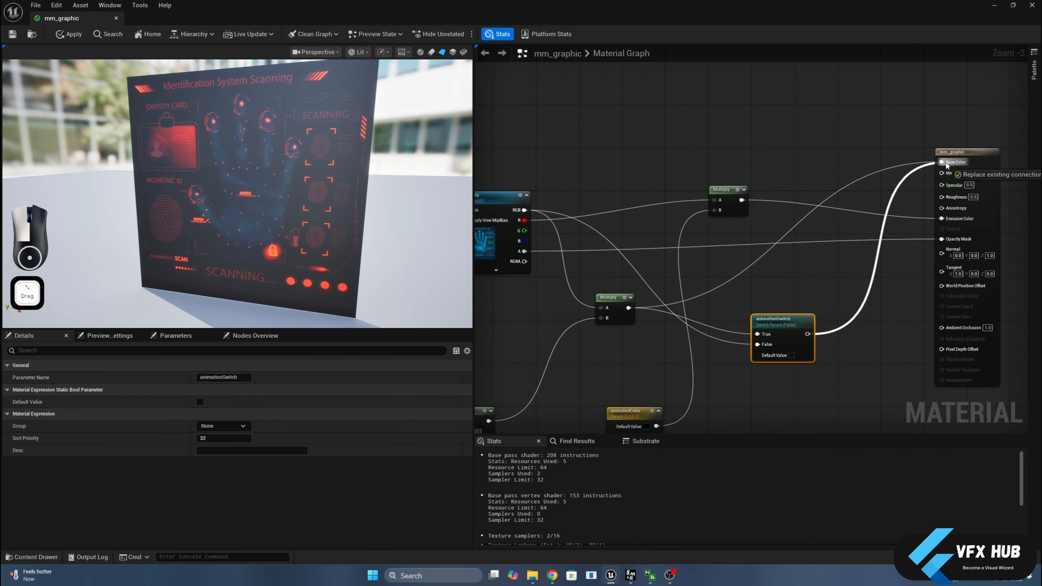
pyautogui.moveTo(775, 319); pyautogui.dragTo(732, 118)
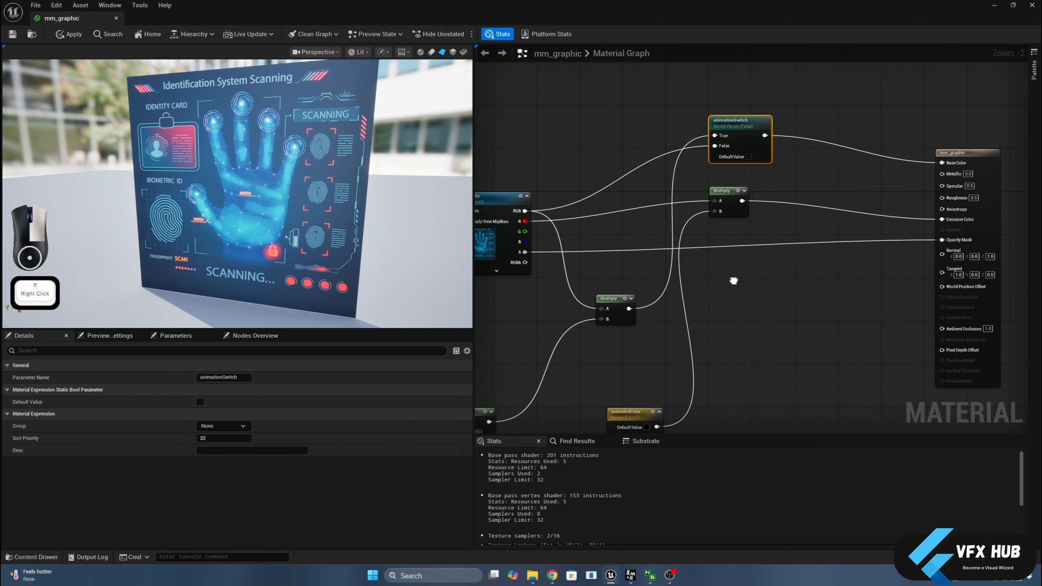
# Save the mm_graphic material and close its editor to return to the level.
pyautogui.moveTo(733, 283); pyautogui.dragTo(821, 289, button='right')
pyautogui.rightClick(822, 289)
pyautogui.click(12, 33)
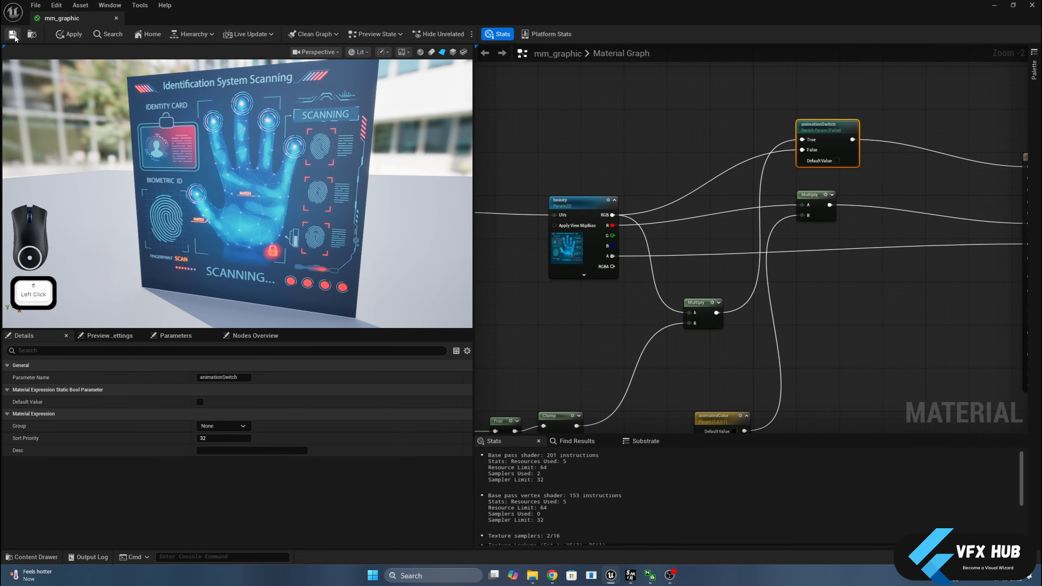
pyautogui.moveTo(275, 12); pyautogui.dragTo(469, 392)
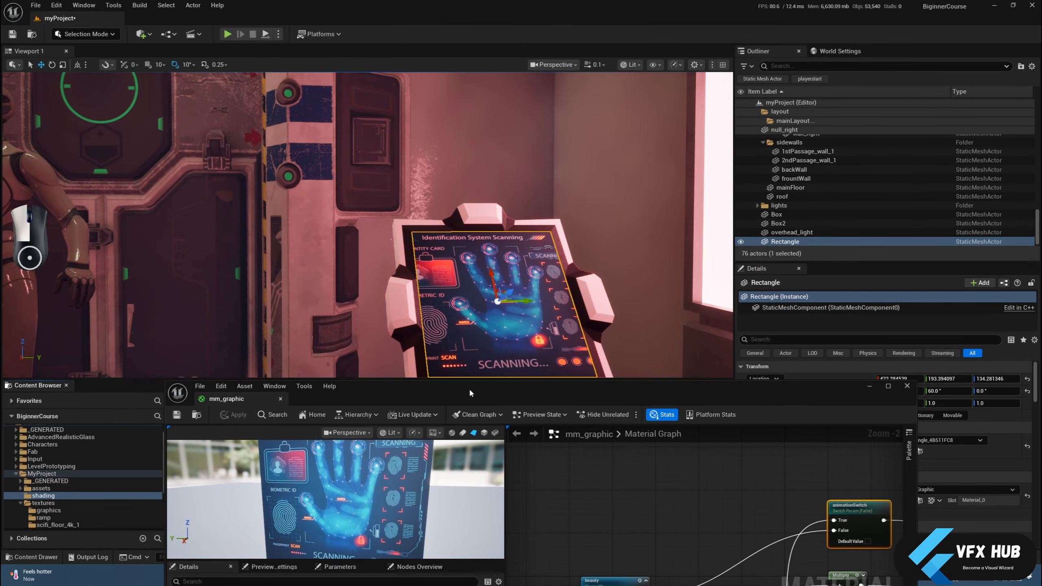
pyautogui.click(905, 387)
# Undo the duplication of the hand-scan rectangle.
pyautogui.hotkey('ctrl', 'z')
pyautogui.hotkey('ctrl', 'z')
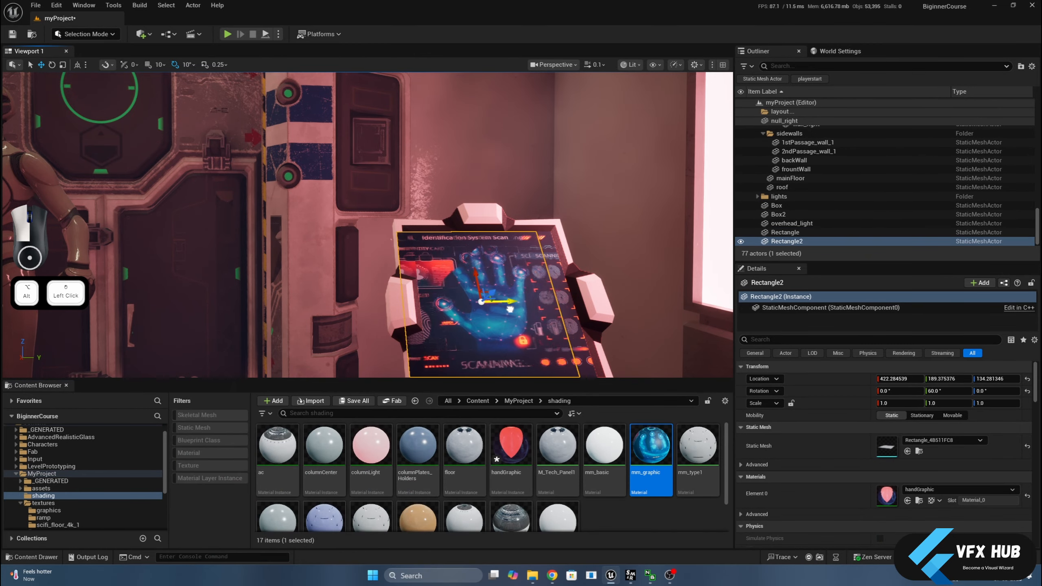
pyautogui.scroll(-5, 579, 264)
pyautogui.keyDown('alt'); pyautogui.moveTo(580, 263); pyautogui.dragTo(507, 266); pyautogui.keyUp('alt')
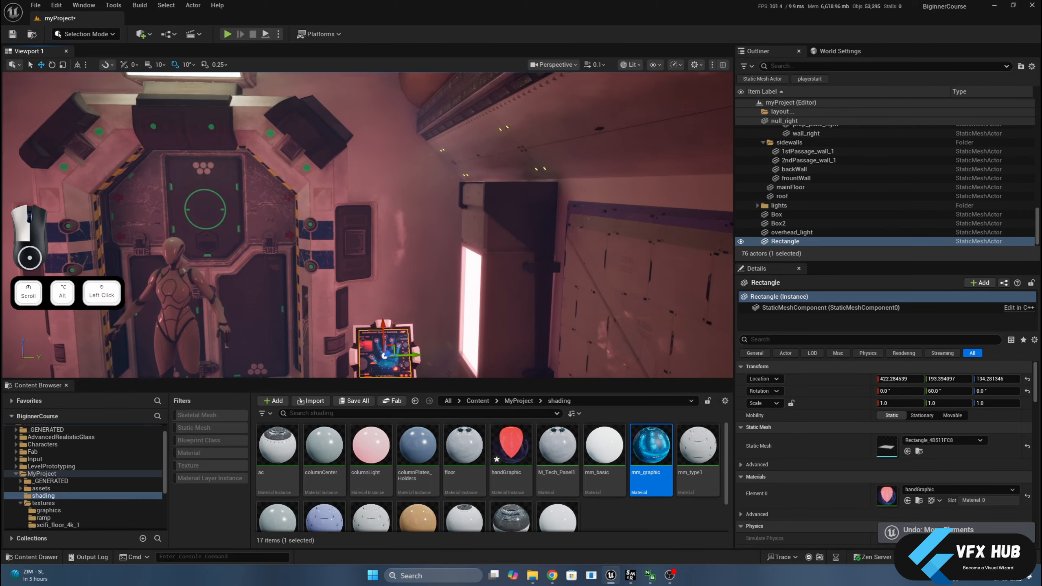
pyautogui.press('f')
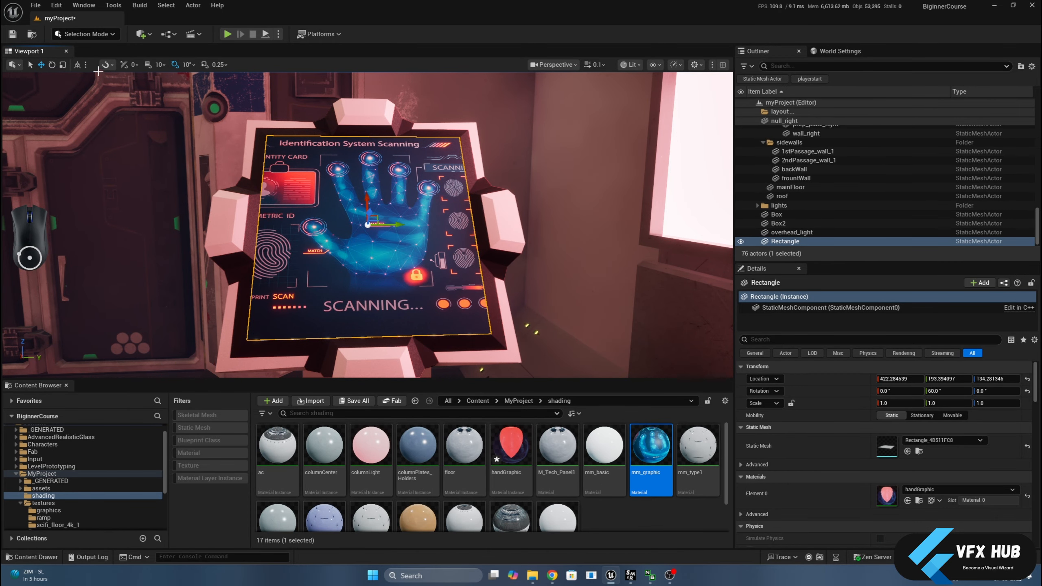
# Switch to Modeling mode and open the hand-scan rectangle in the UV Editor.
pyautogui.click(94, 37)
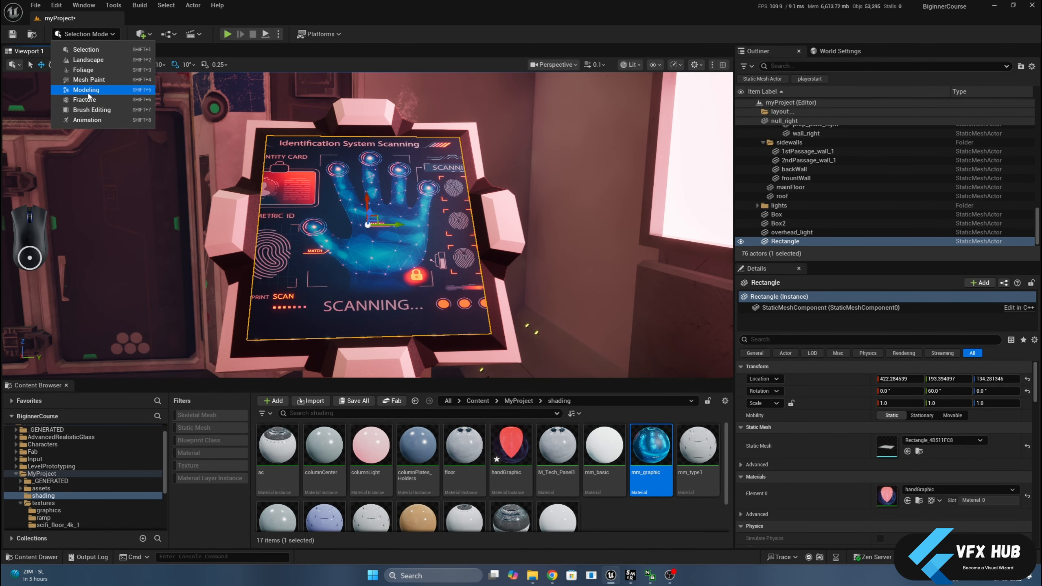
pyautogui.click(89, 98)
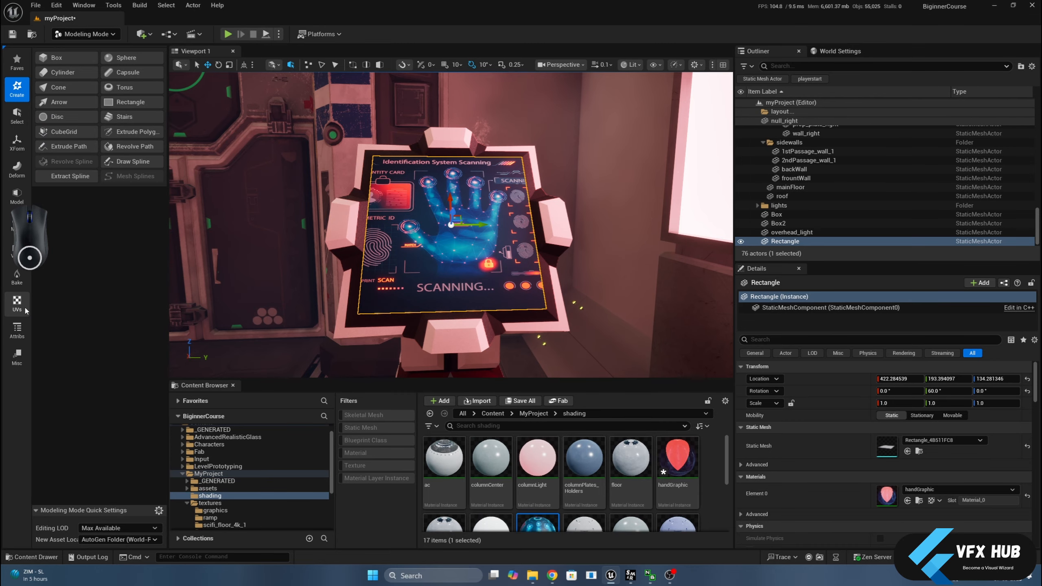
pyautogui.click(17, 304)
pyautogui.click(130, 106)
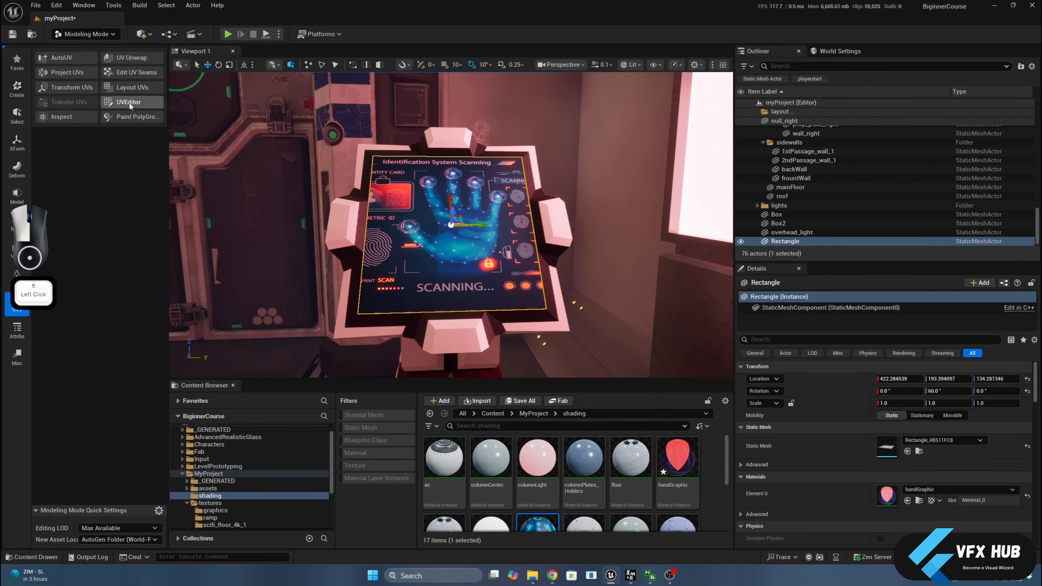
pyautogui.doubleClick(456, 396)
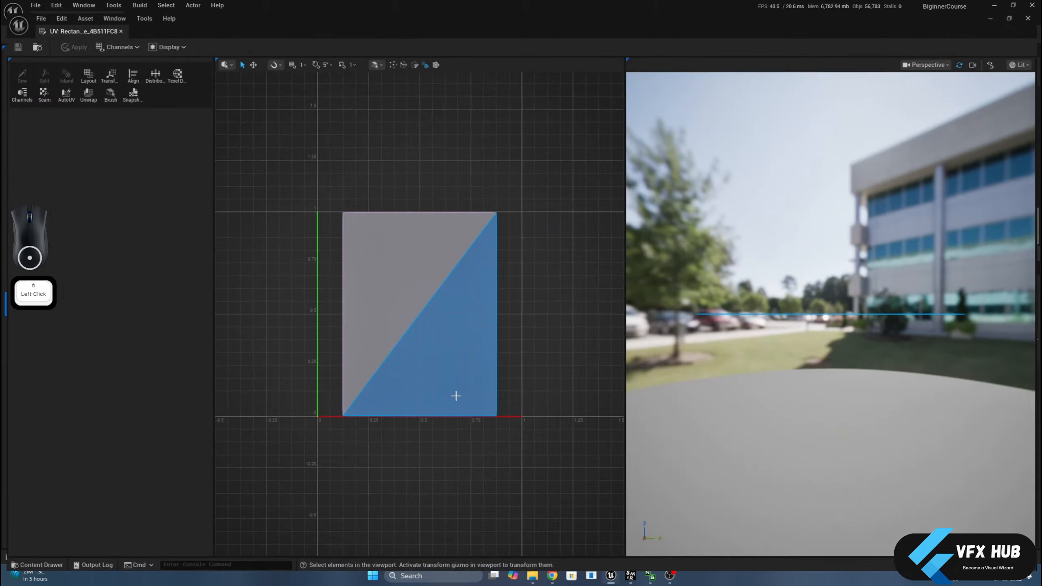
# Display a background in the UV Editor with Material as its source and mm_graphic as the source material.
pyautogui.click(159, 37)
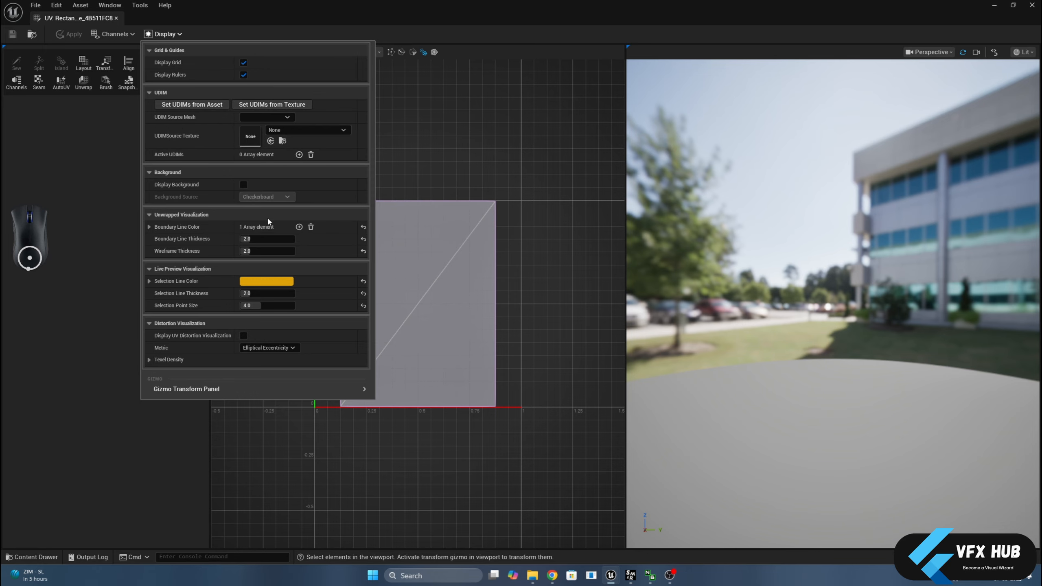
pyautogui.click(243, 185)
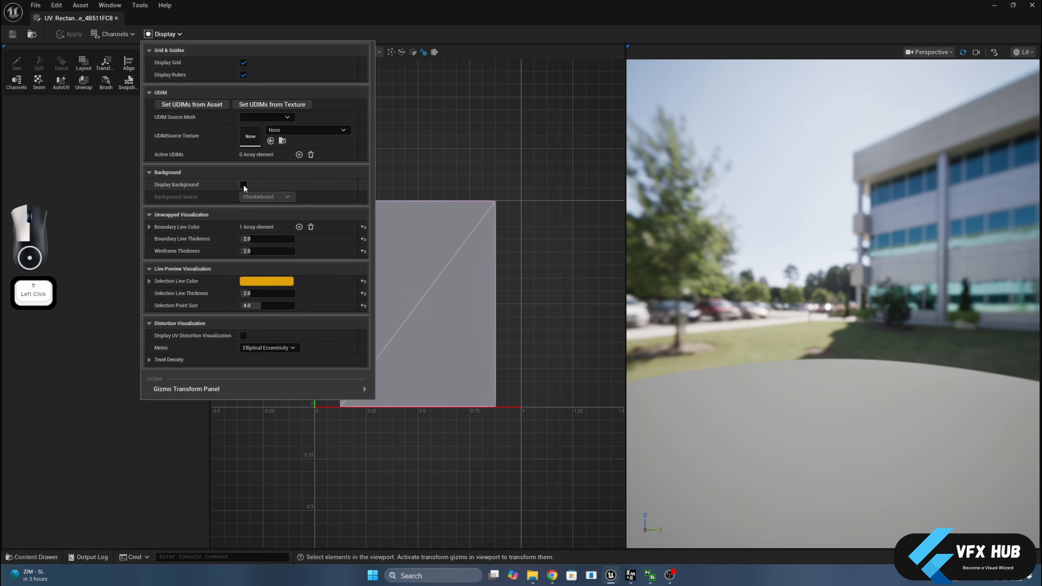
pyautogui.click(264, 197)
pyautogui.click(256, 223)
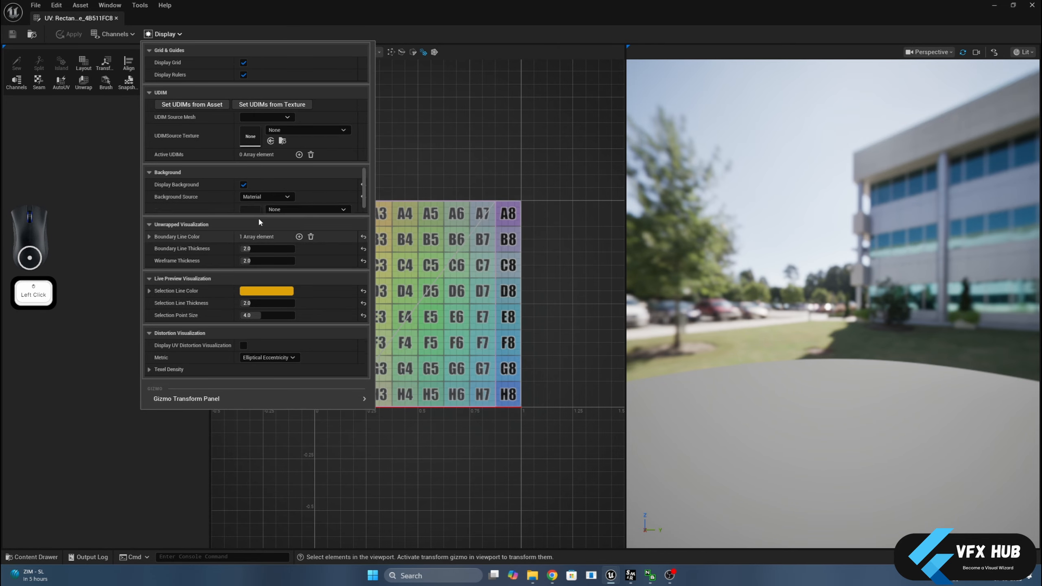
pyautogui.click(275, 211)
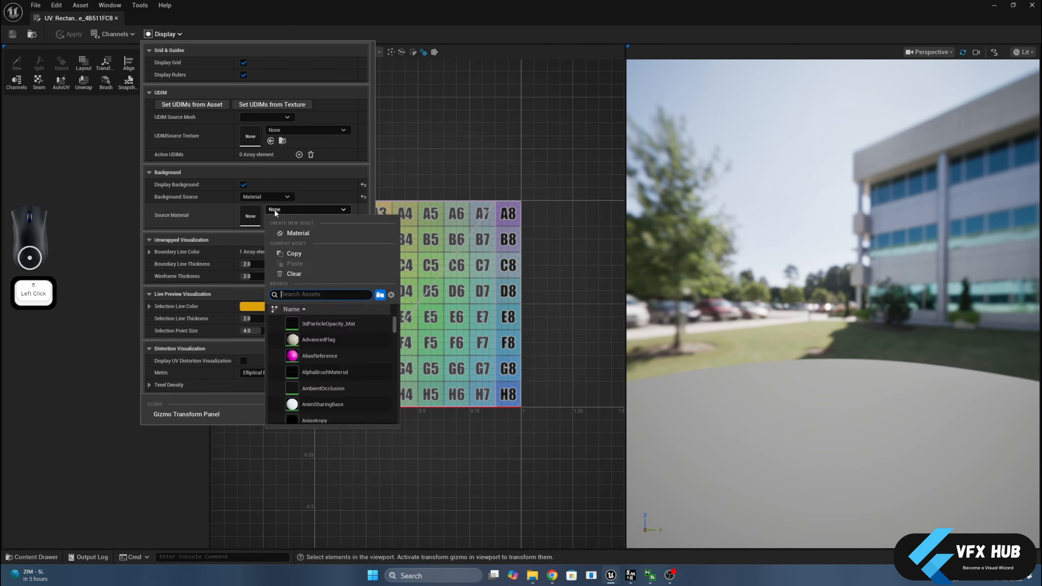
pyautogui.write('mm_')
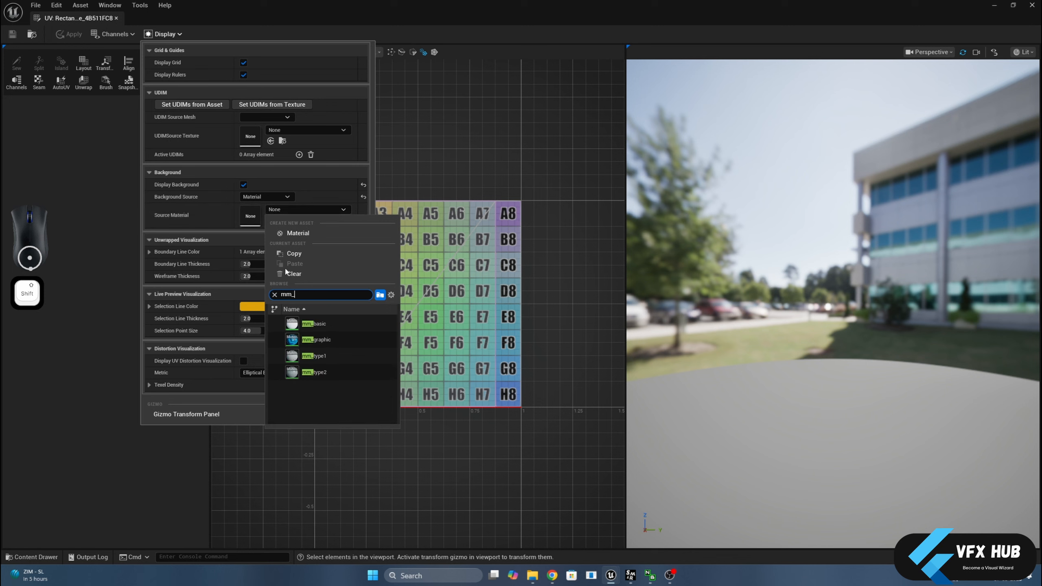
pyautogui.click(304, 339)
pyautogui.click(503, 149)
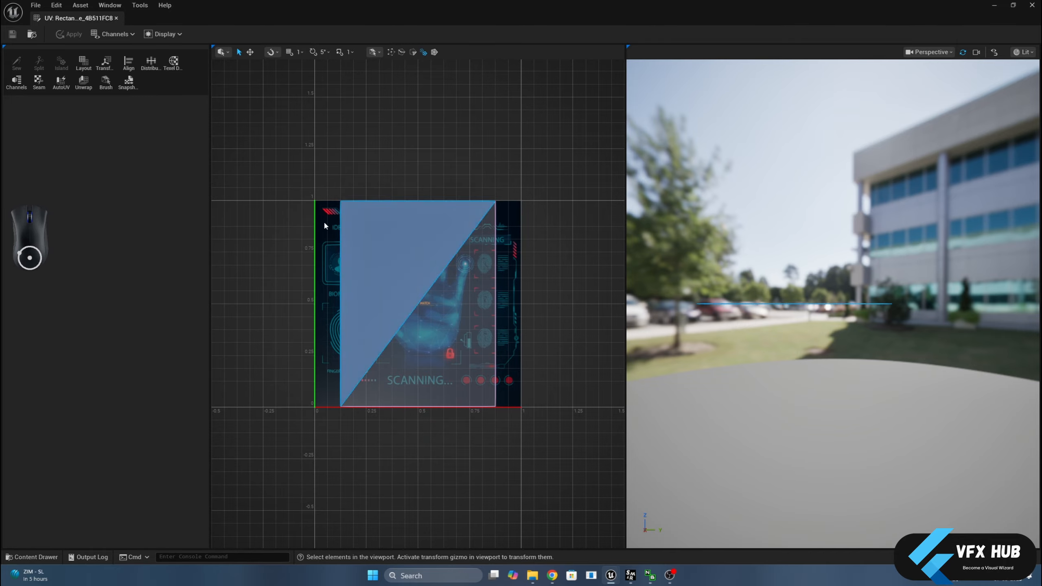
# Scale the rectangle's UVs horizontally by 1.33 with the UV Transform tool, keeping the vertical scale at 1.0.
pyautogui.click(106, 63)
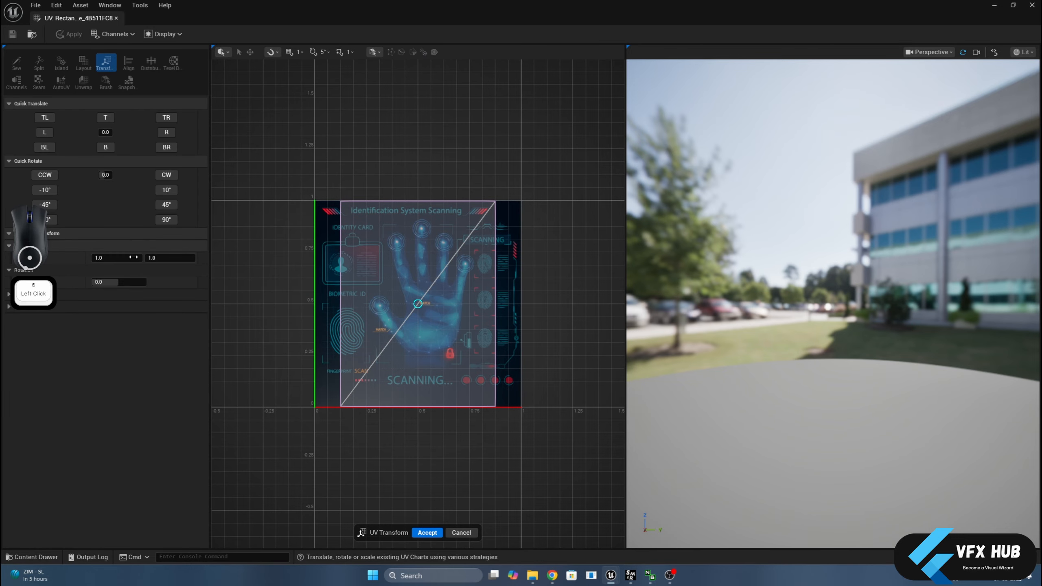
pyautogui.click(112, 258)
pyautogui.moveTo(113, 258); pyautogui.dragTo(137, 257)
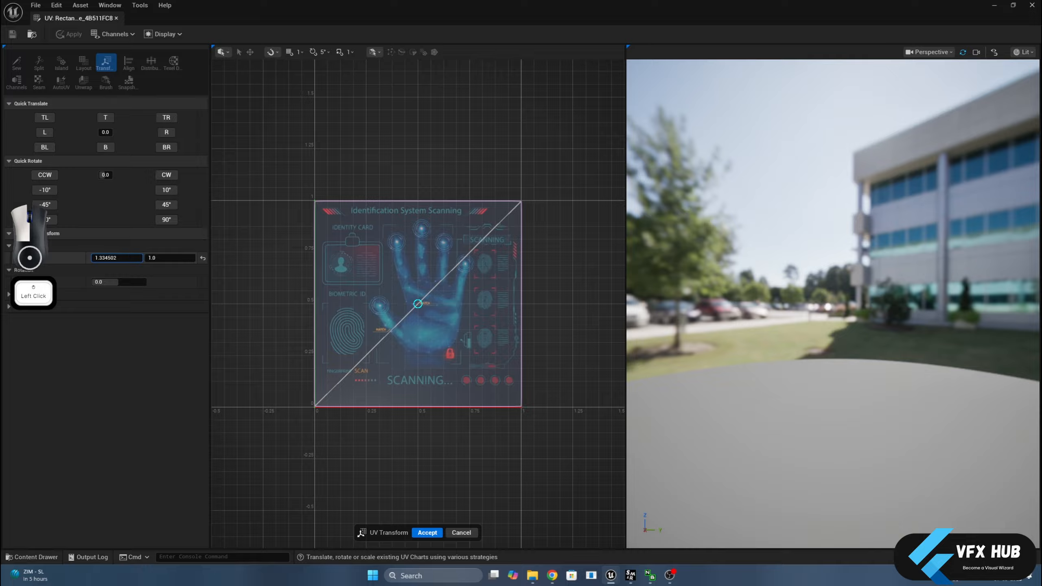
pyautogui.click(112, 257)
pyautogui.press('Delete')
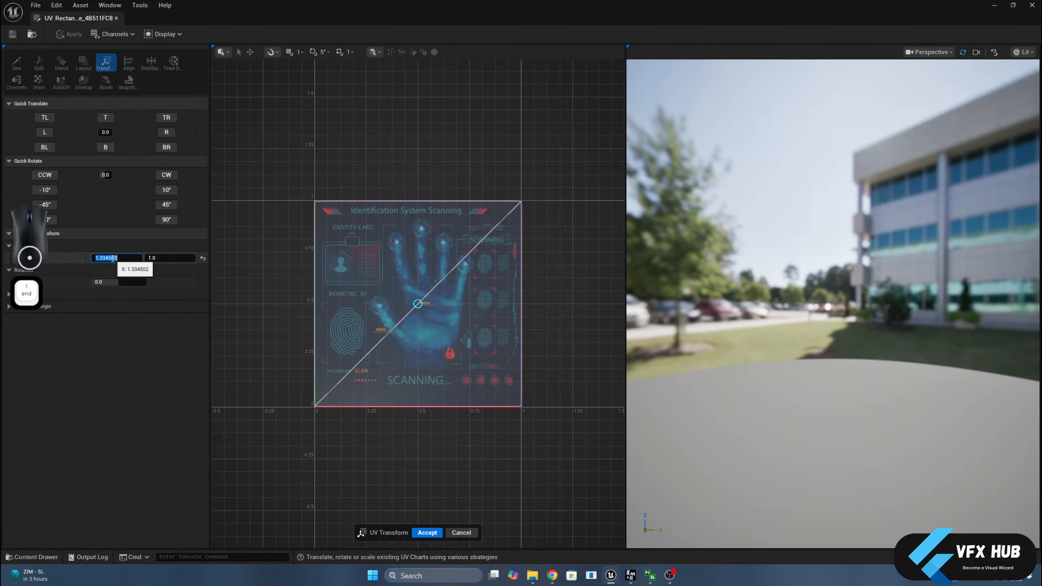
pyautogui.write('1.33')
pyautogui.press('Return')
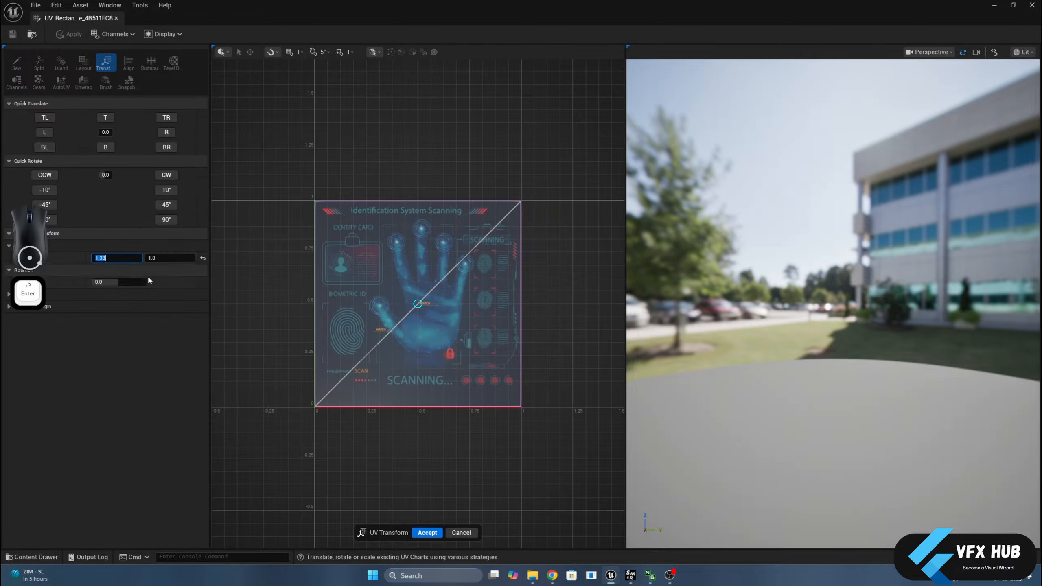
# Accept the UV transform, close the UV Editor, and save the rectangle mesh, handGraphic, myProject and option2.
pyautogui.click(427, 532)
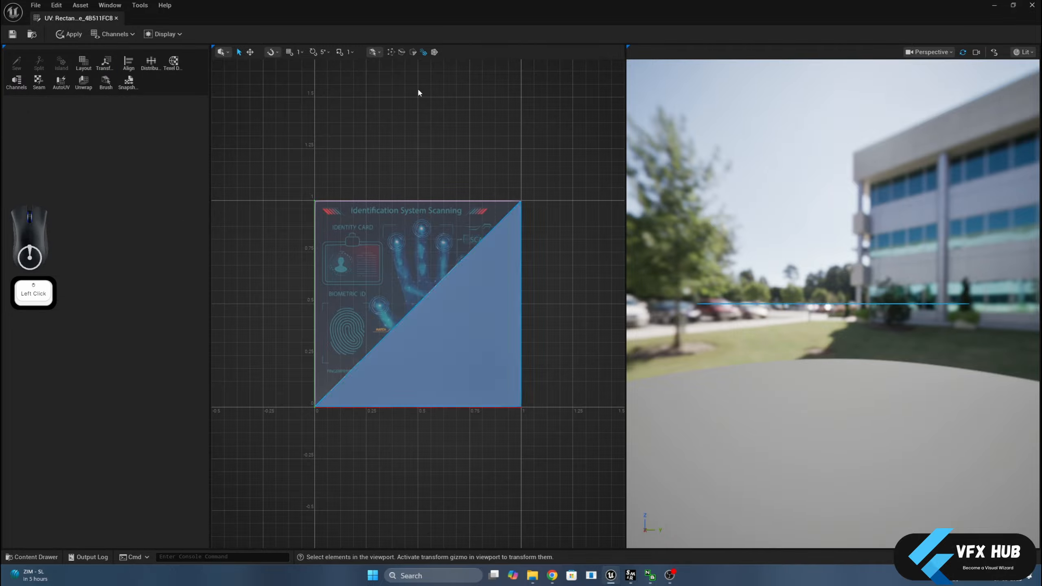
pyautogui.moveTo(230, 7); pyautogui.dragTo(365, 315)
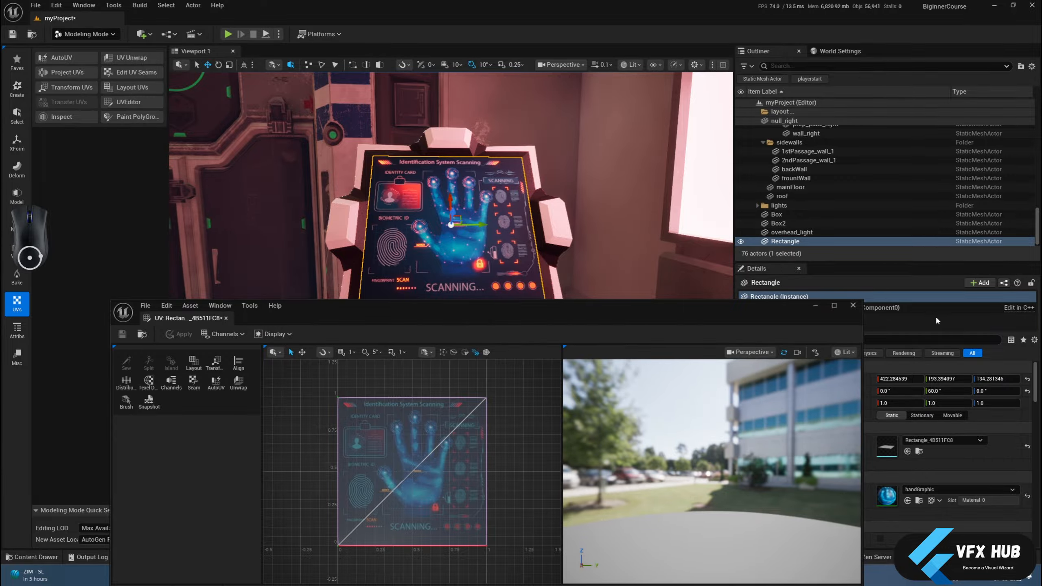
pyautogui.click(852, 305)
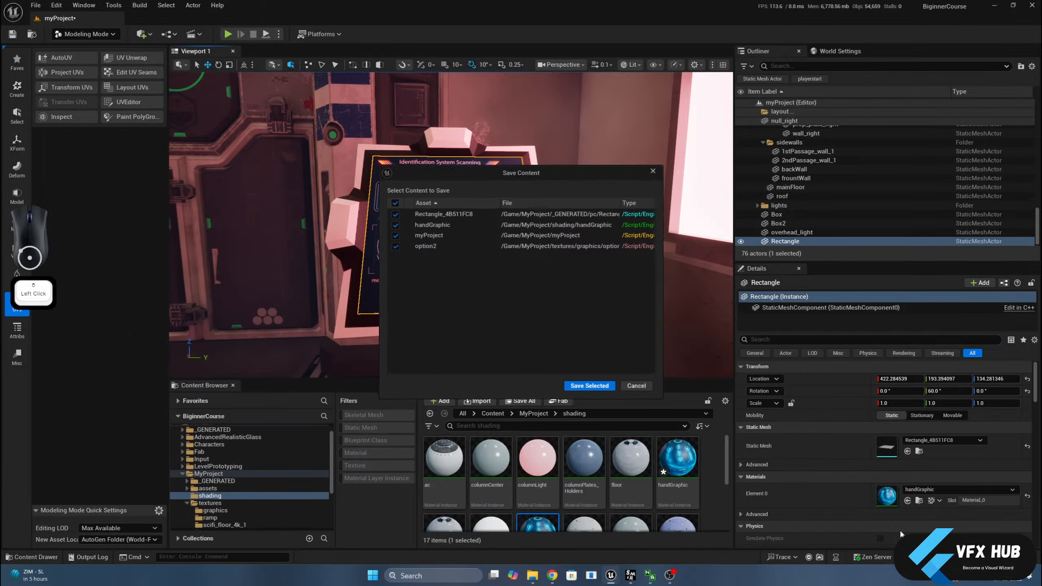
pyautogui.click(590, 386)
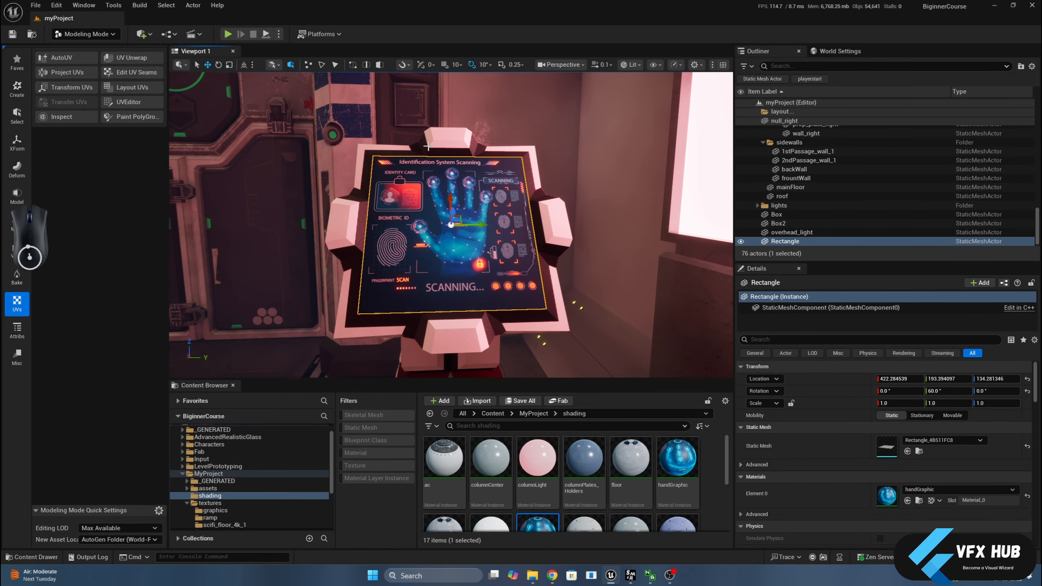
# Return to Selection mode and enlarge the Content Browser, framing the scan console and the mannequin in the viewport.
pyautogui.click(100, 35)
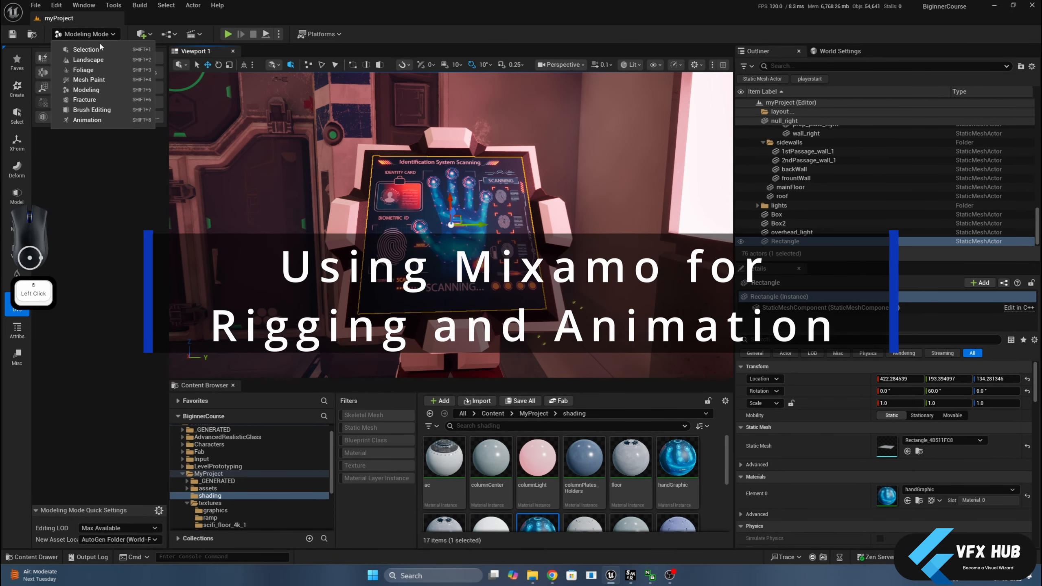
pyautogui.click(101, 49)
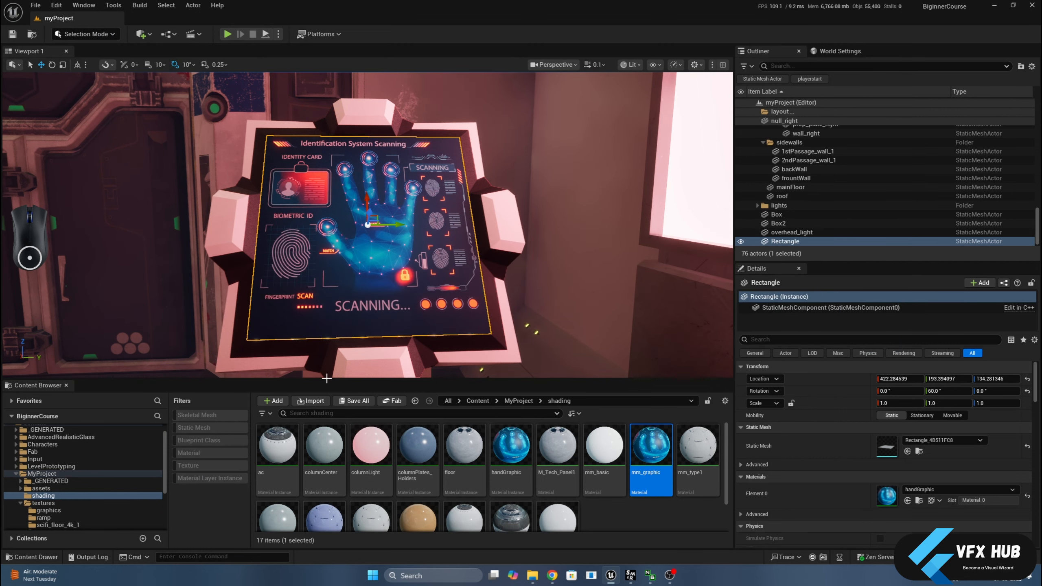
pyautogui.moveTo(326, 378); pyautogui.dragTo(327, 360)
pyautogui.scroll(-10, 293, 306)
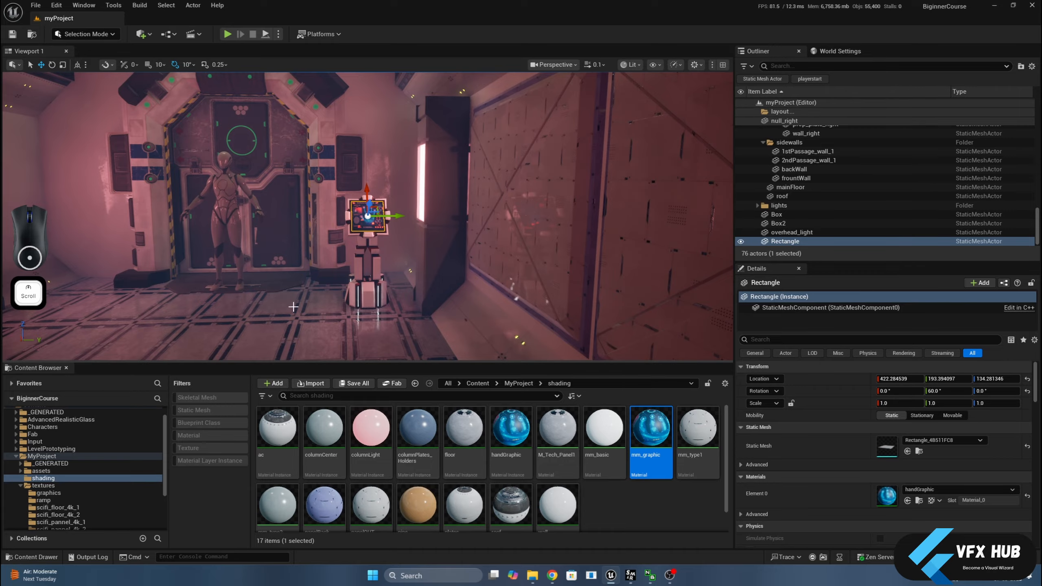
pyautogui.keyDown('alt'); pyautogui.moveTo(278, 307); pyautogui.dragTo(277, 306); pyautogui.keyUp('alt')
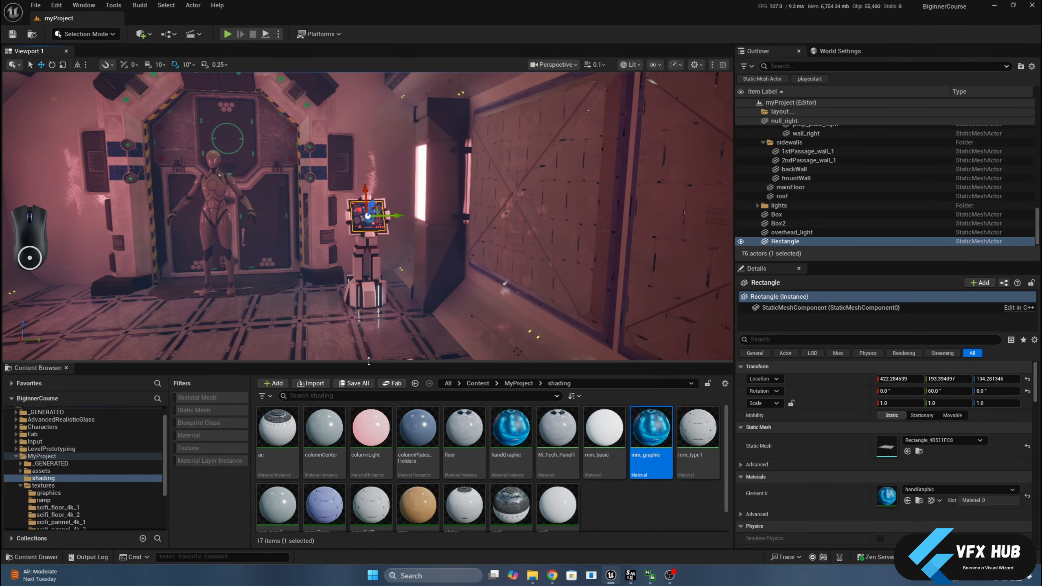
# Open the Fab asset library and search for "creature".
pyautogui.click(390, 384)
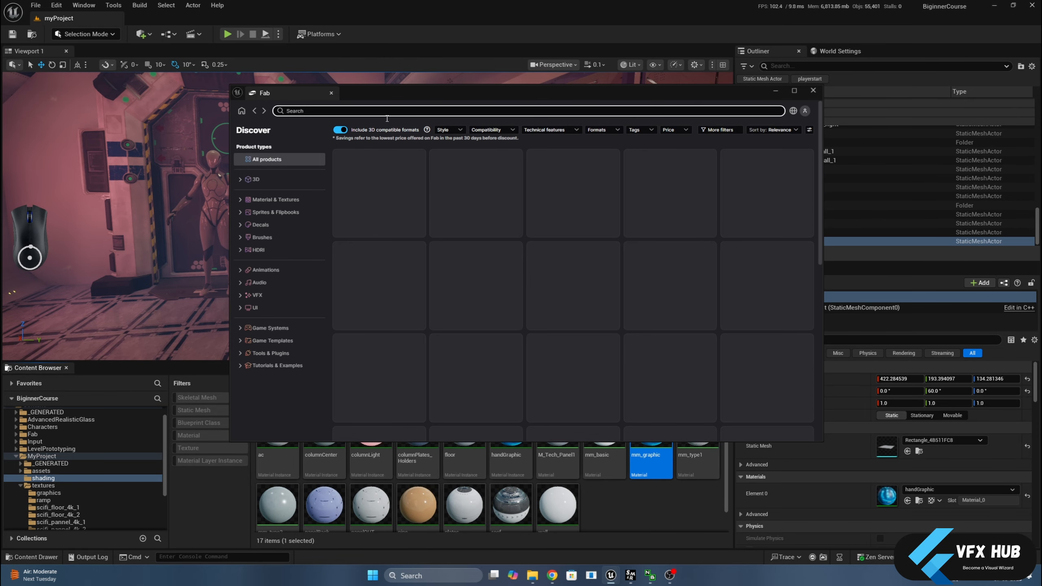
pyautogui.click(391, 110)
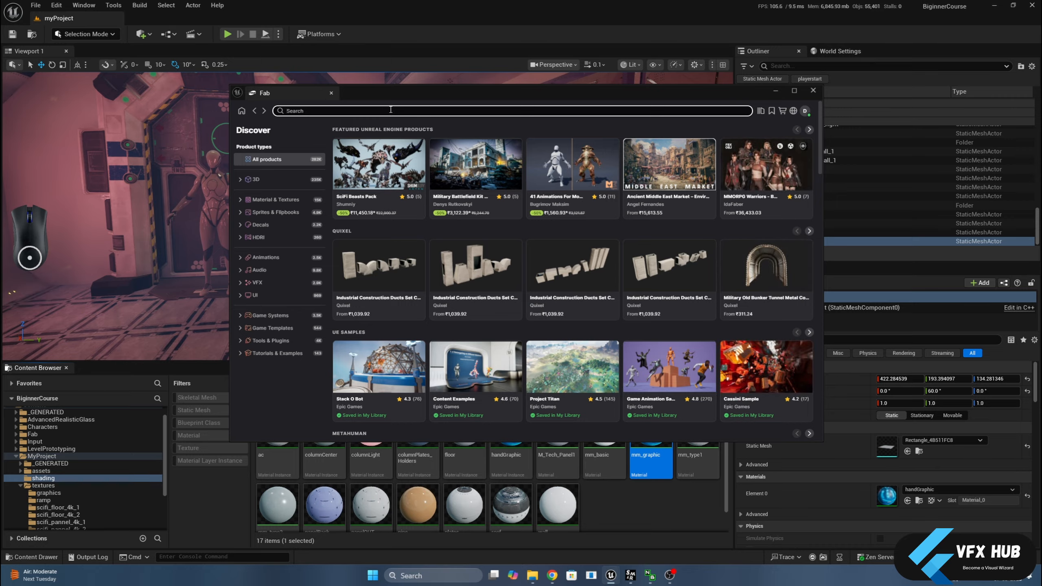
pyautogui.write('s')
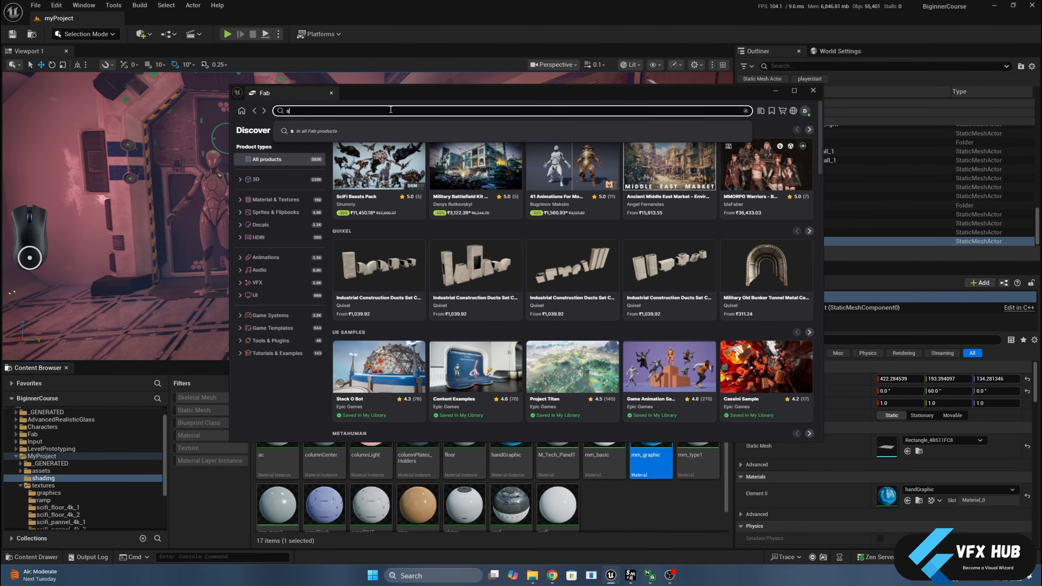
pyautogui.press('BackSpace')
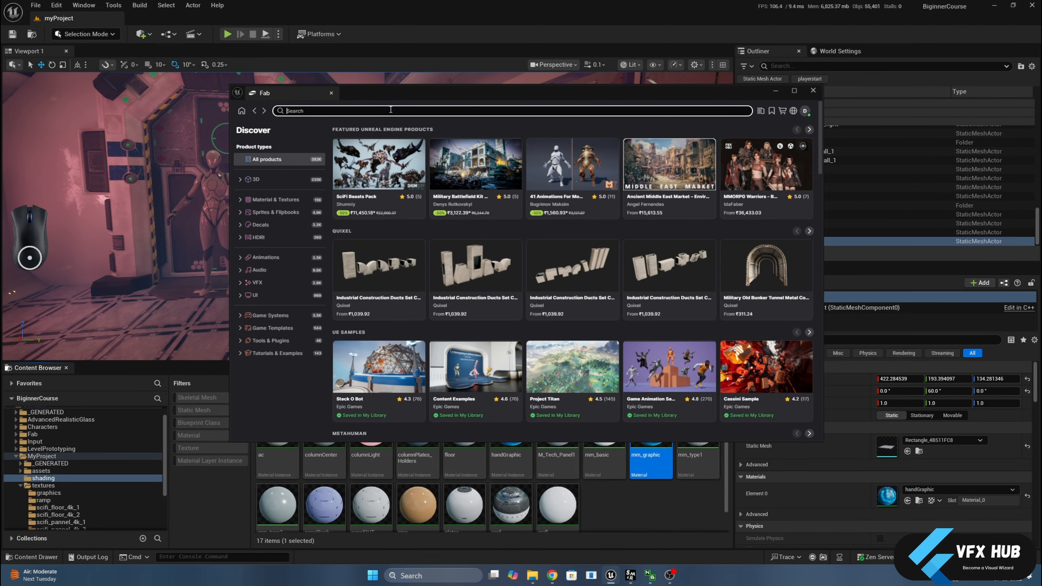
pyautogui.write('creat')
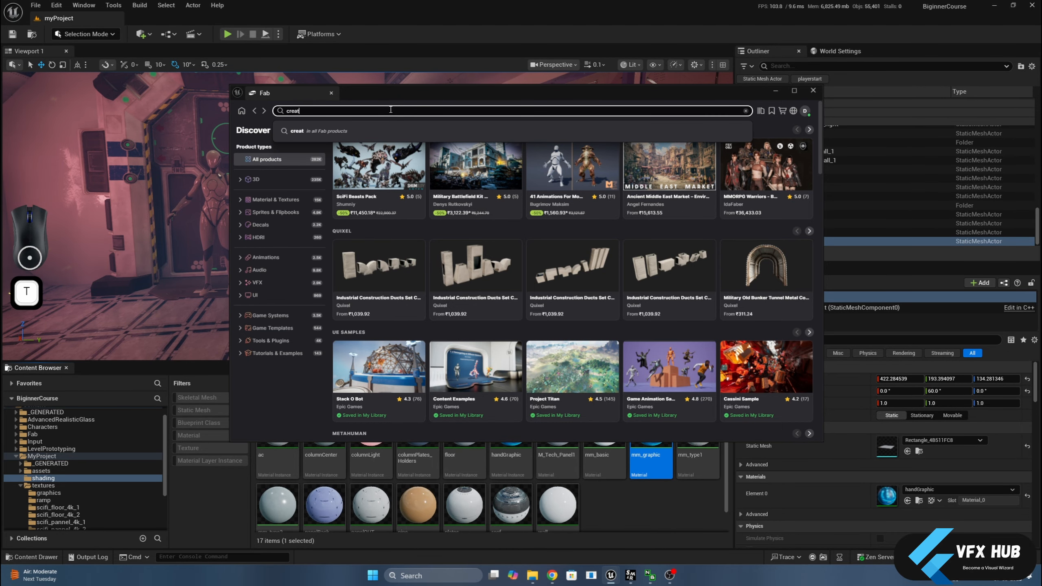
pyautogui.write('ure')
pyautogui.press('Return')
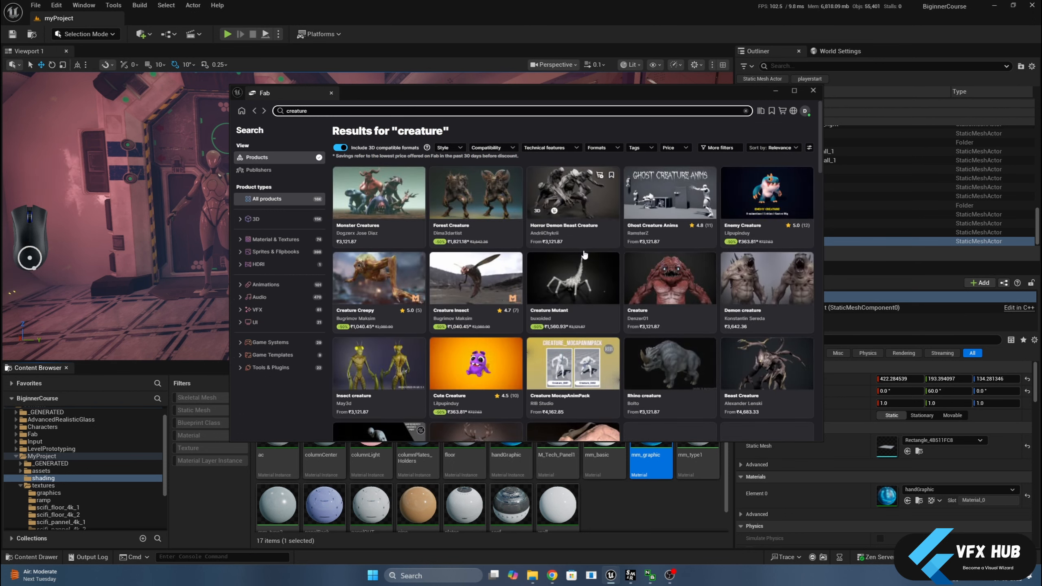
# Filter the Fab creature results by price to show only free products.
pyautogui.click(675, 147)
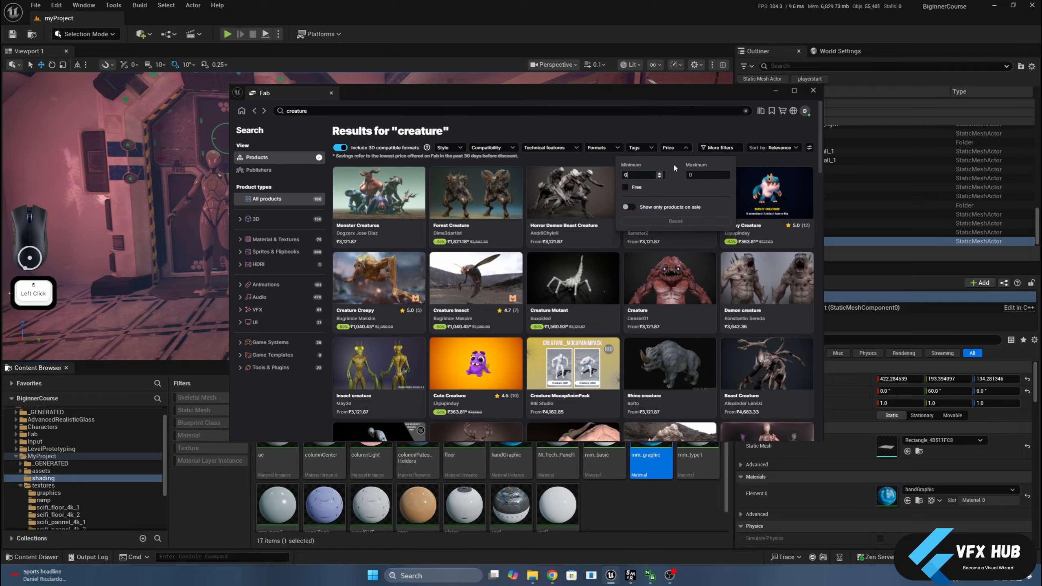
pyautogui.click(625, 187)
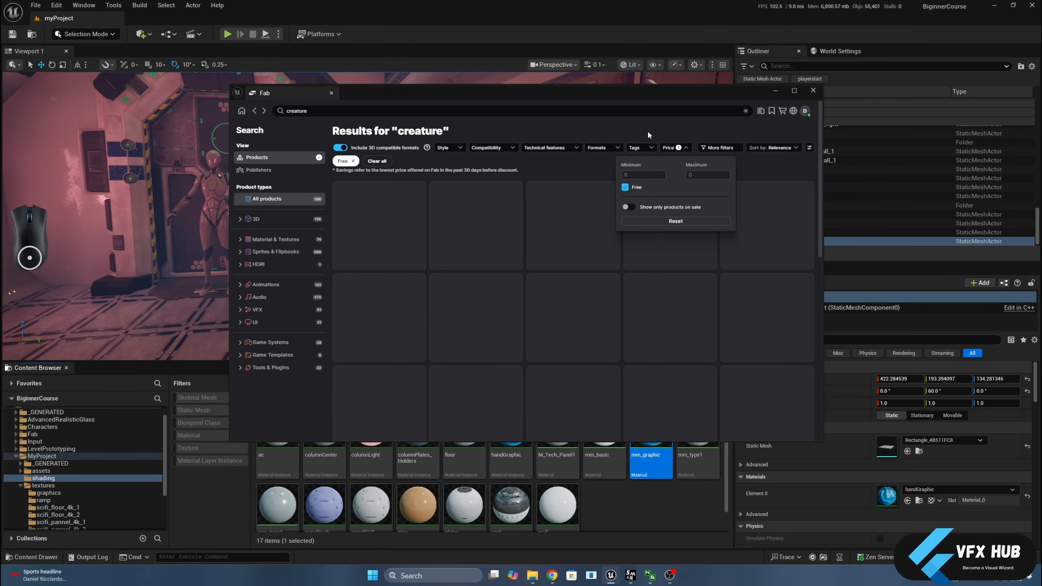
pyautogui.click(647, 130)
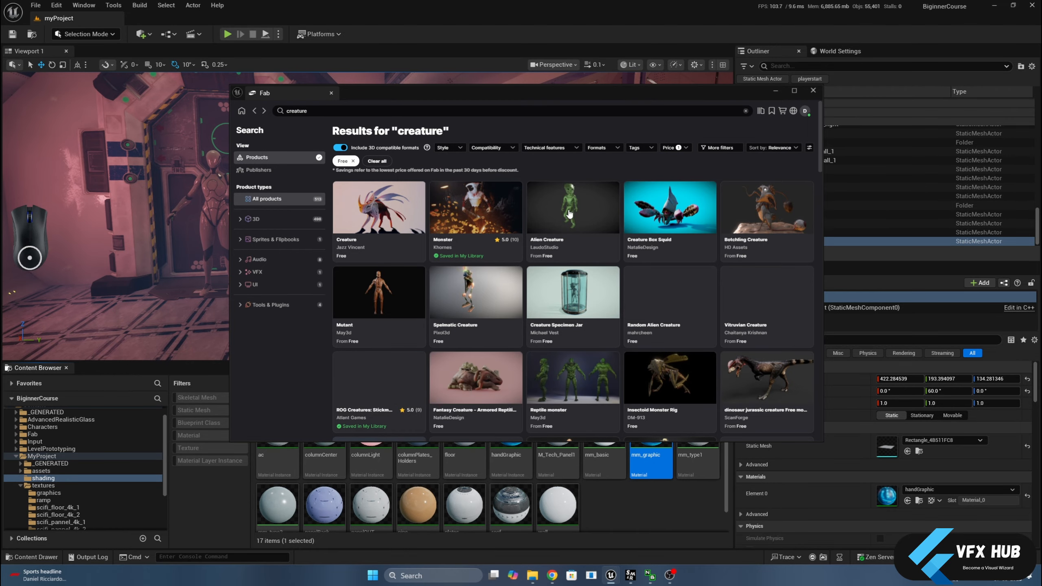
# Open the free Mutant model's page and examine its description for rigging and file format details.
pyautogui.click(388, 288)
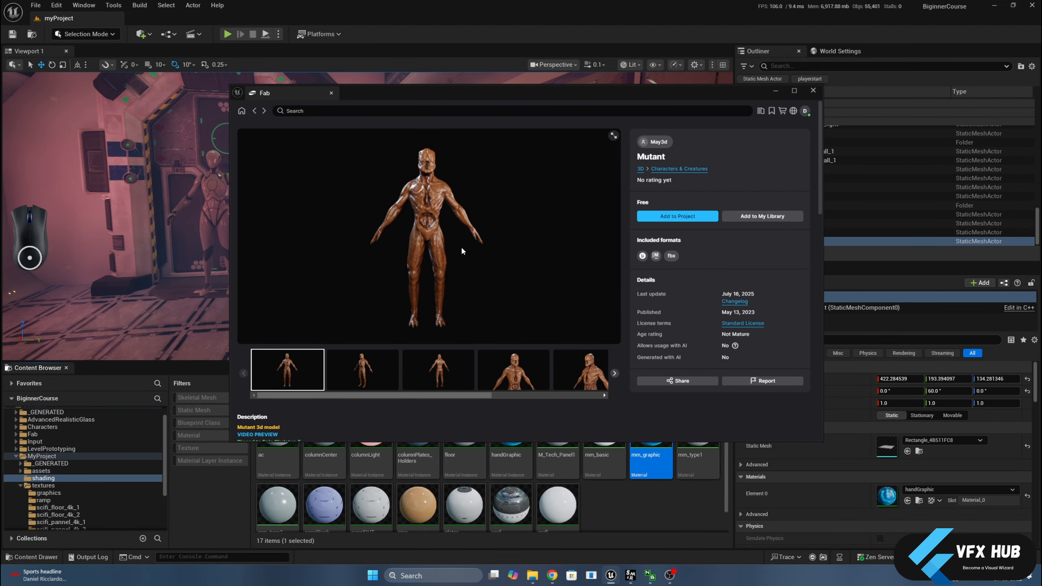
pyautogui.scroll(-2, 464, 382)
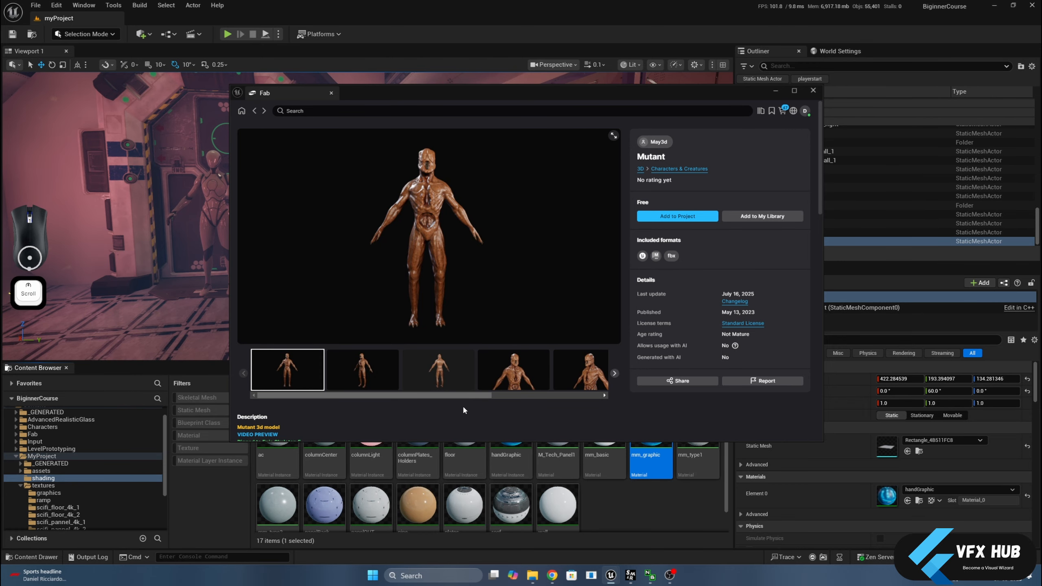
pyautogui.scroll(-5, 462, 405)
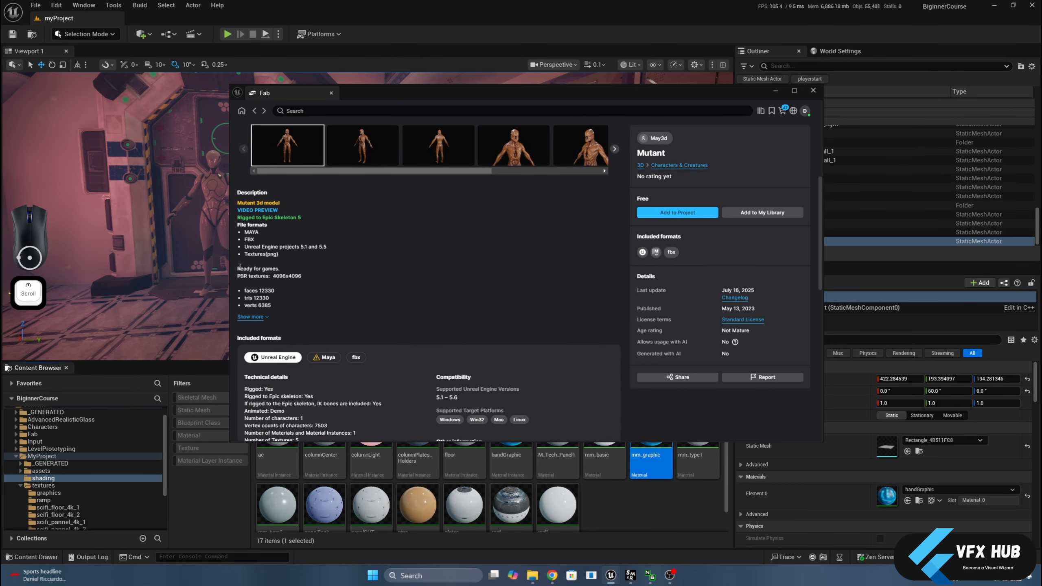
pyautogui.click(251, 238)
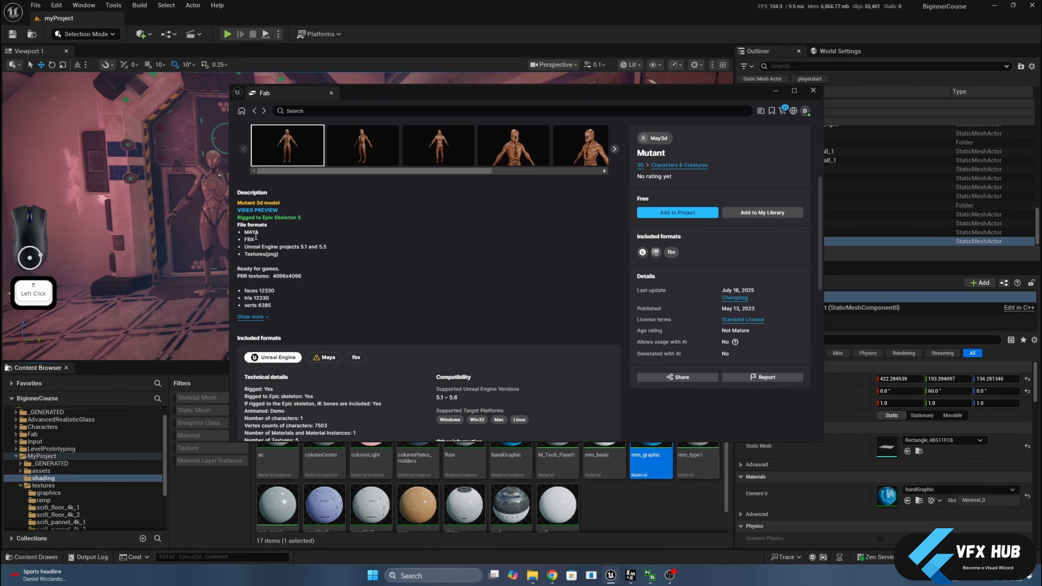
pyautogui.click(275, 218)
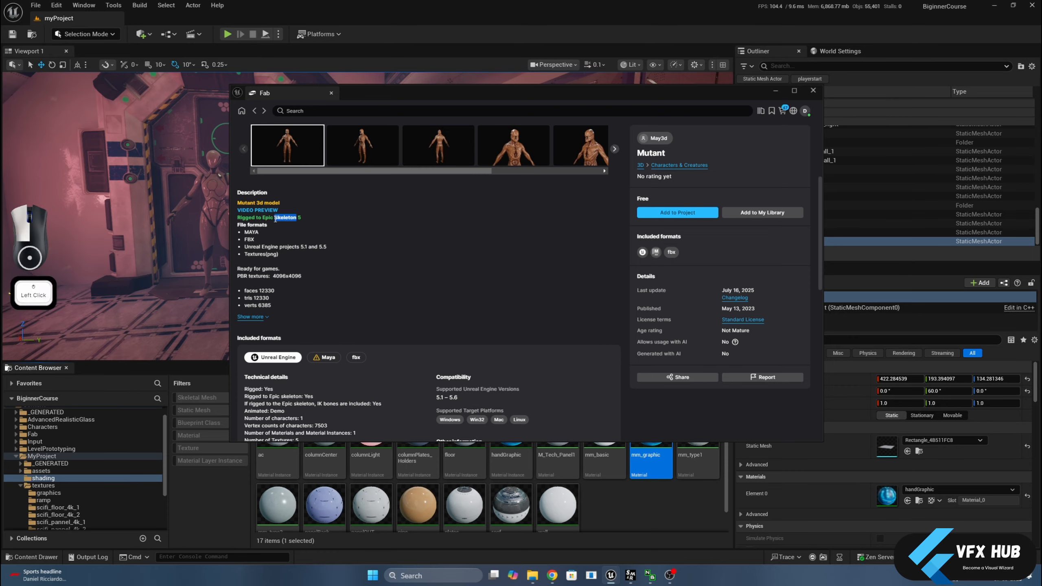
pyautogui.scroll(3, 277, 224)
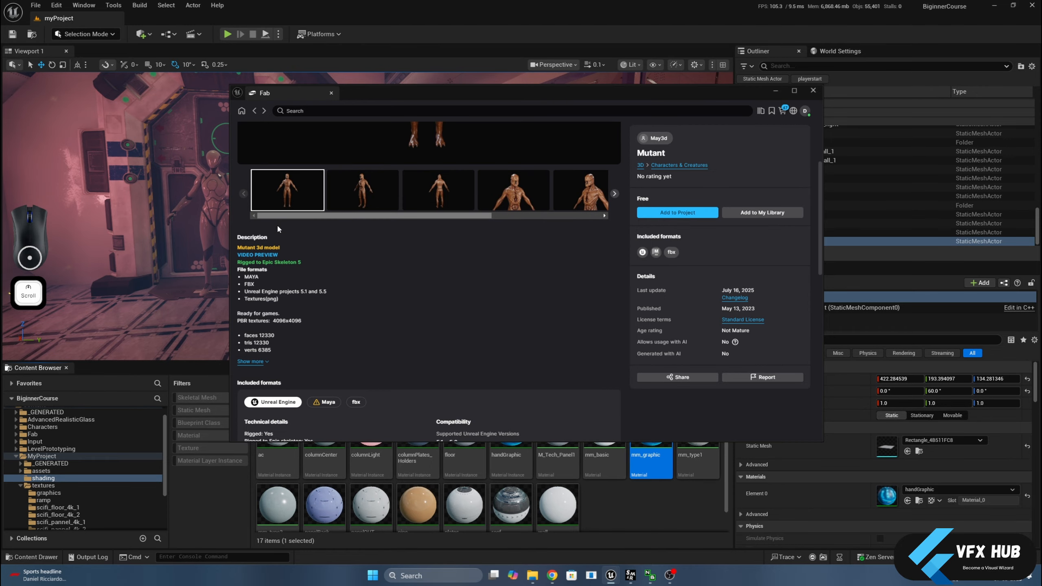
# Examine the project's Characters > Mannequins folder, including its Materials and Meshes subfolders, and collapse Characters.
pyautogui.click(16, 427)
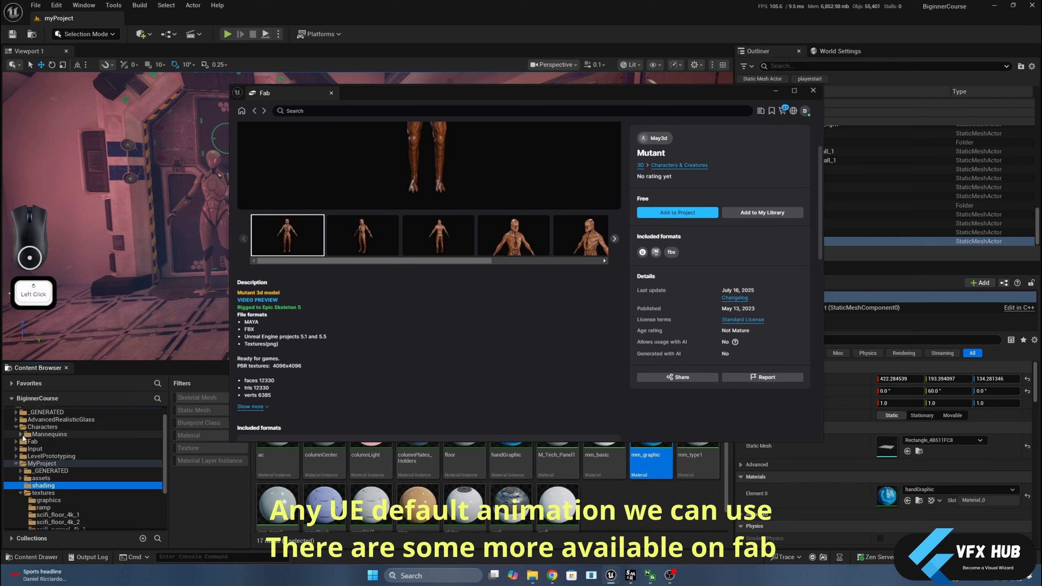
pyautogui.click(21, 434)
pyautogui.click(37, 448)
pyautogui.click(46, 456)
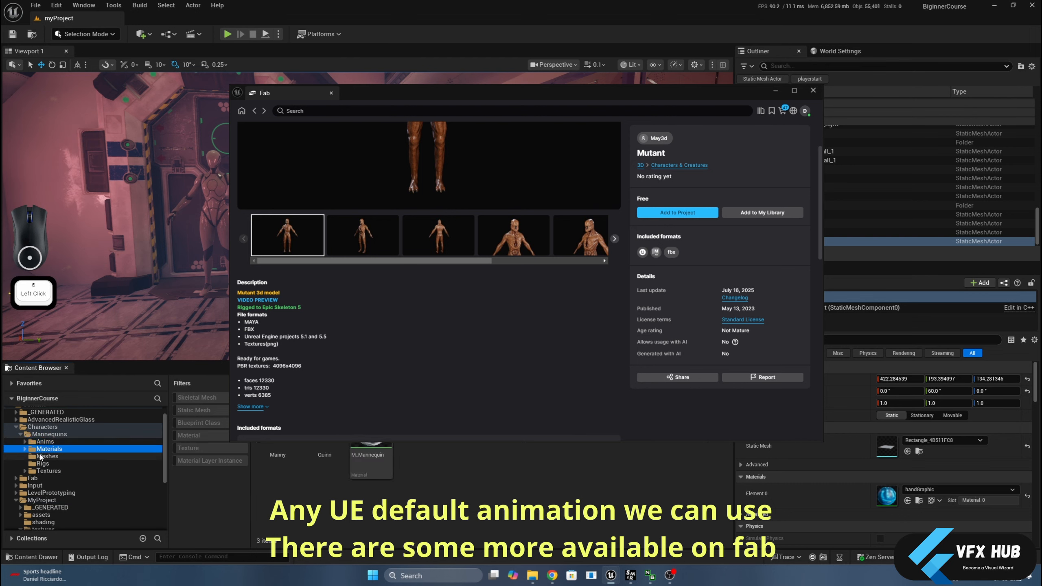
pyautogui.click(16, 427)
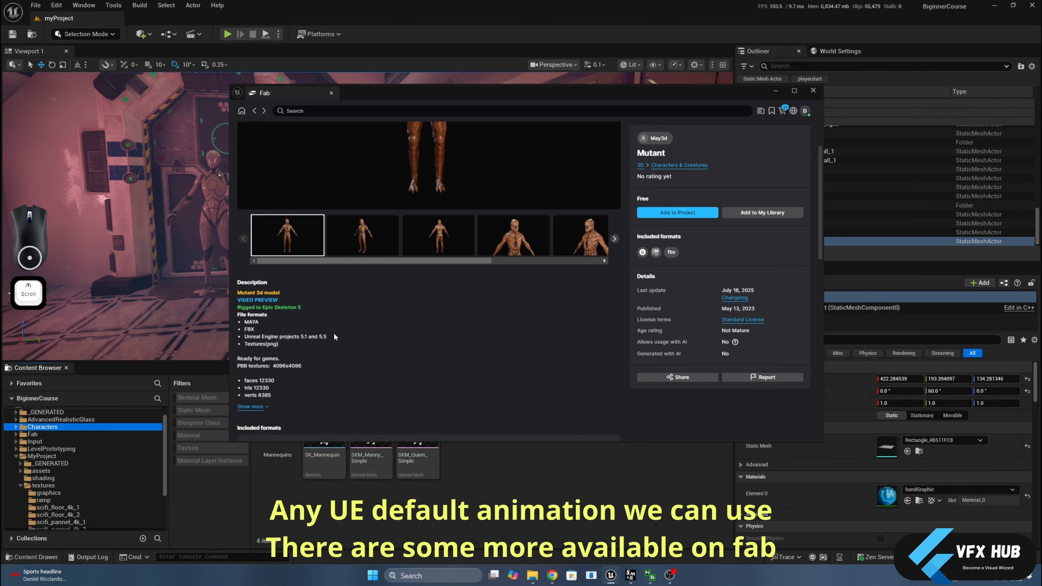
# Search Fab for "creature" again from the Mutant page, and close the Fab window.
pyautogui.scroll(3, 333, 333)
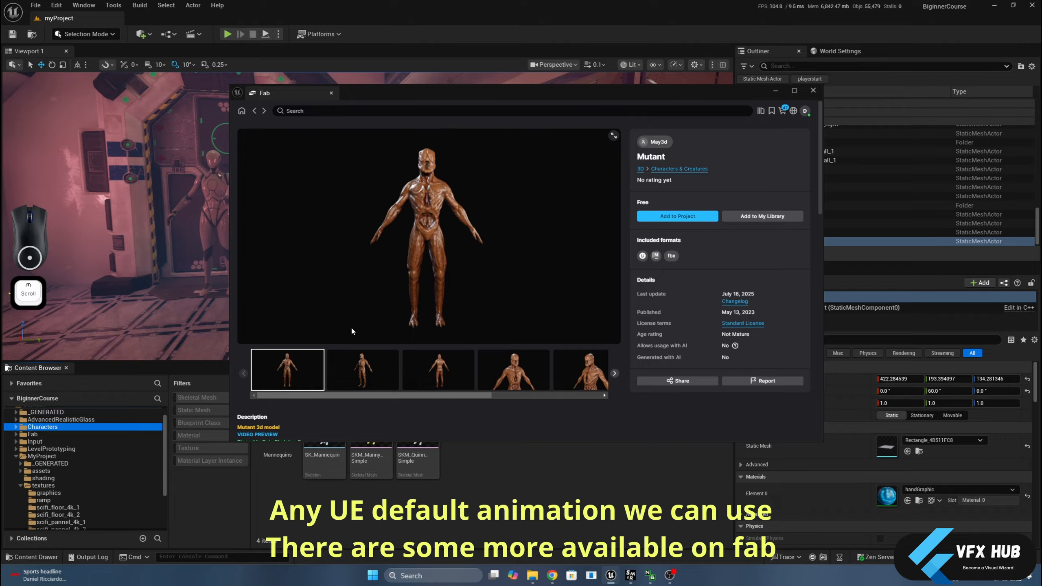
pyautogui.click(277, 115)
pyautogui.write('creature')
pyautogui.press('Return')
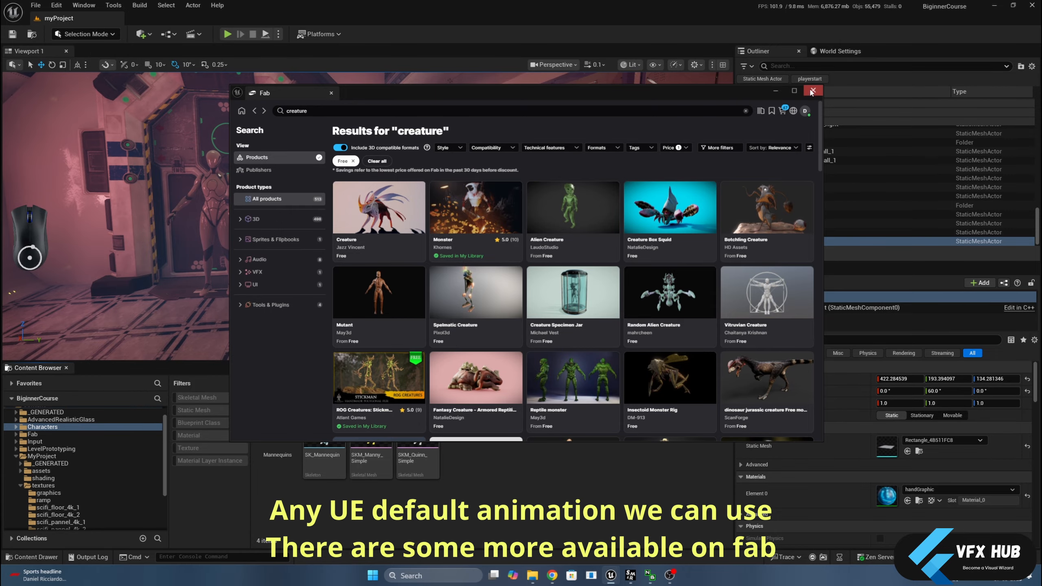
pyautogui.click(812, 91)
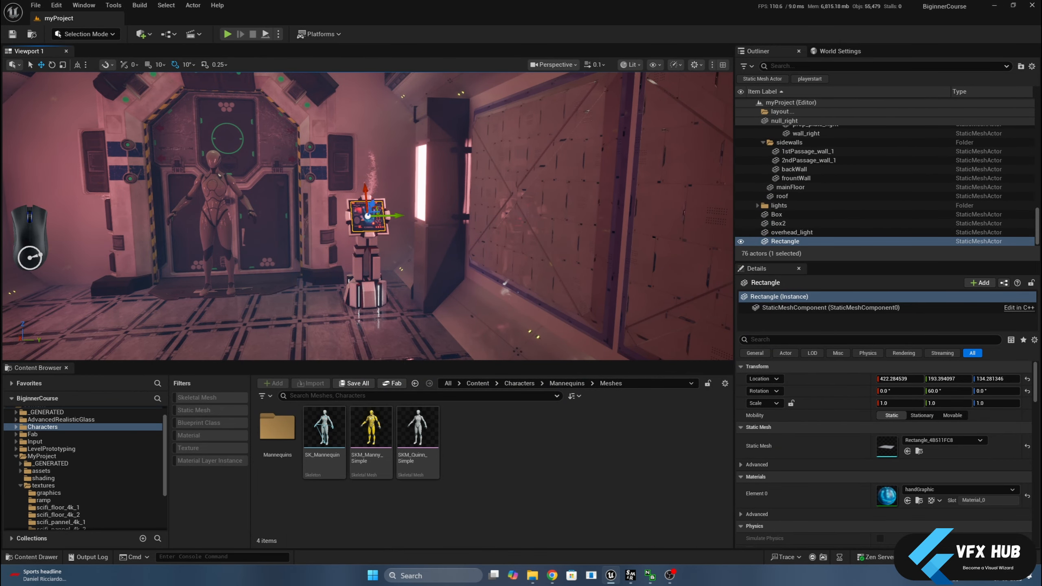
# Switch to Chrome and look through the downloadable "scifi soldier" models on Sketchfab.
pyautogui.click(552, 576)
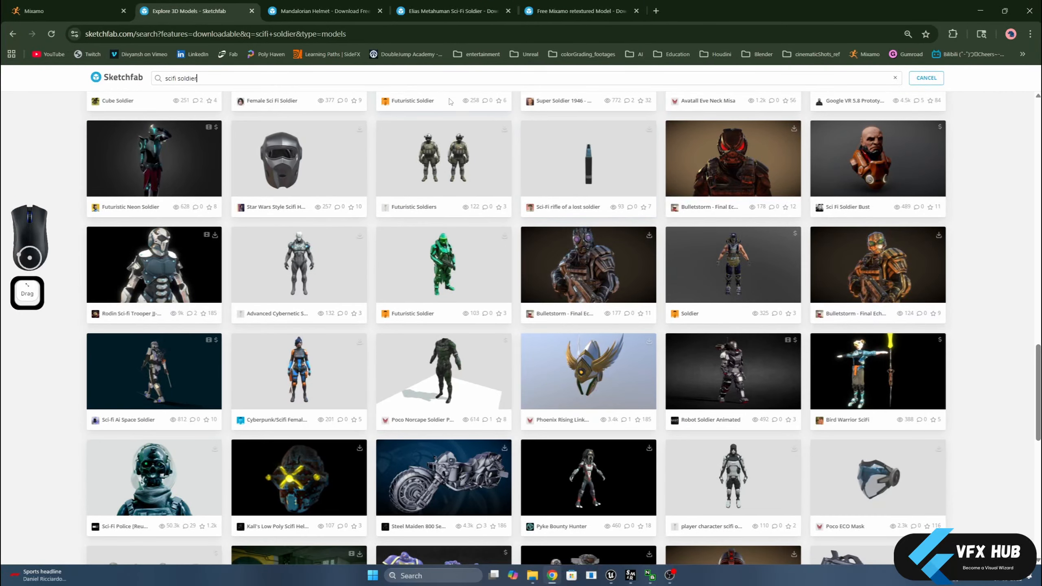
pyautogui.scroll(3, 345, 172)
pyautogui.scroll(10, 344, 173)
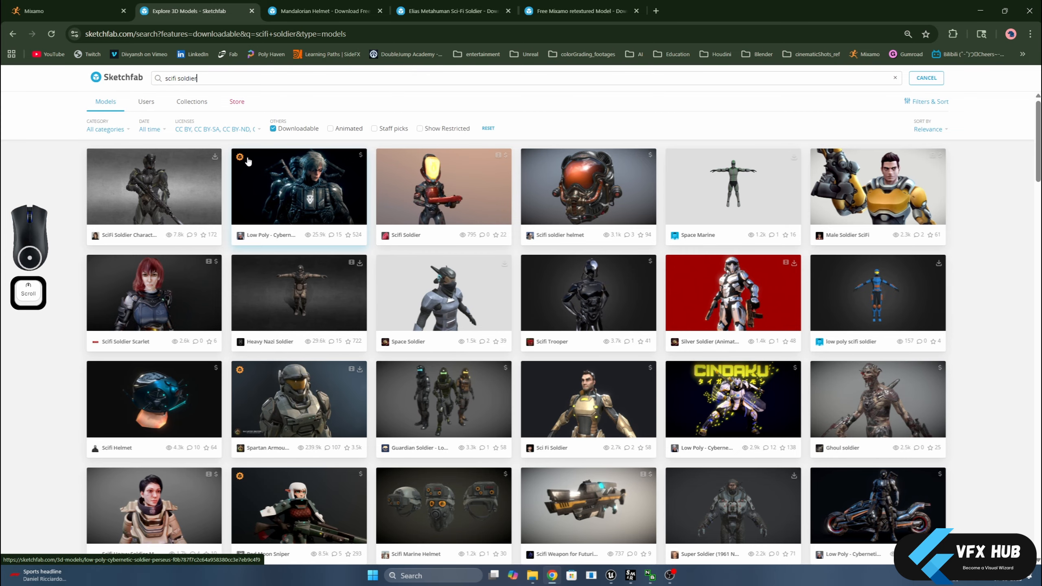
pyautogui.scroll(-3, 538, 273)
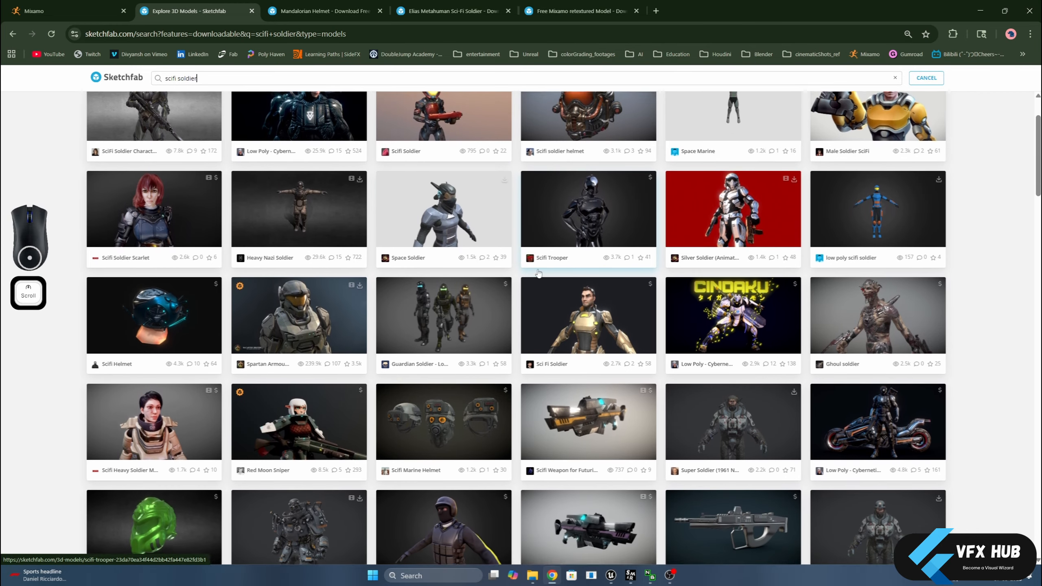
pyautogui.scroll(3, 539, 278)
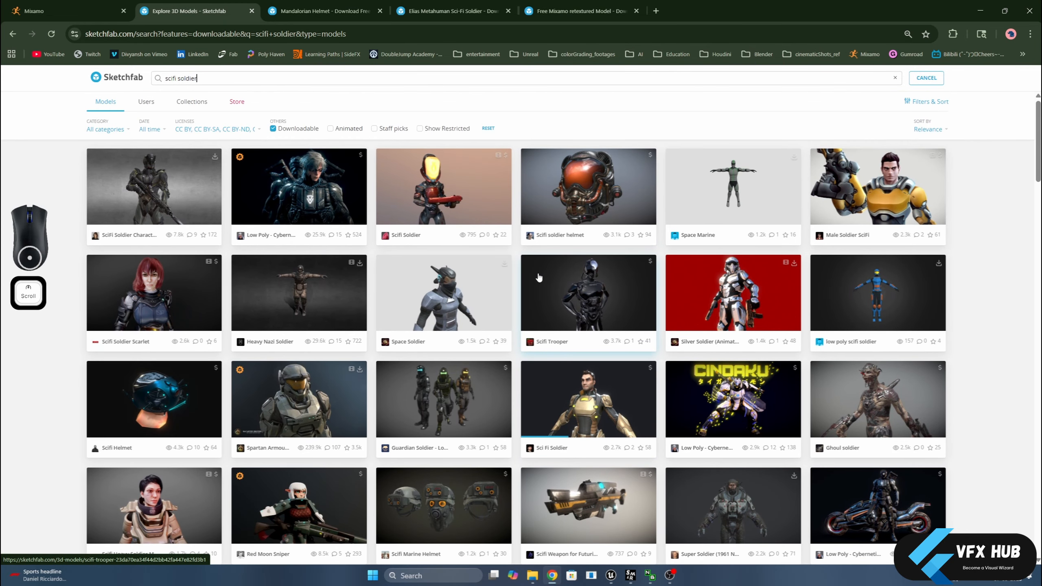
# View the Mandalorian Helmet page, and inspect the Elias Metahuman Sci-Fi Soldier model from the side.
pyautogui.click(304, 3)
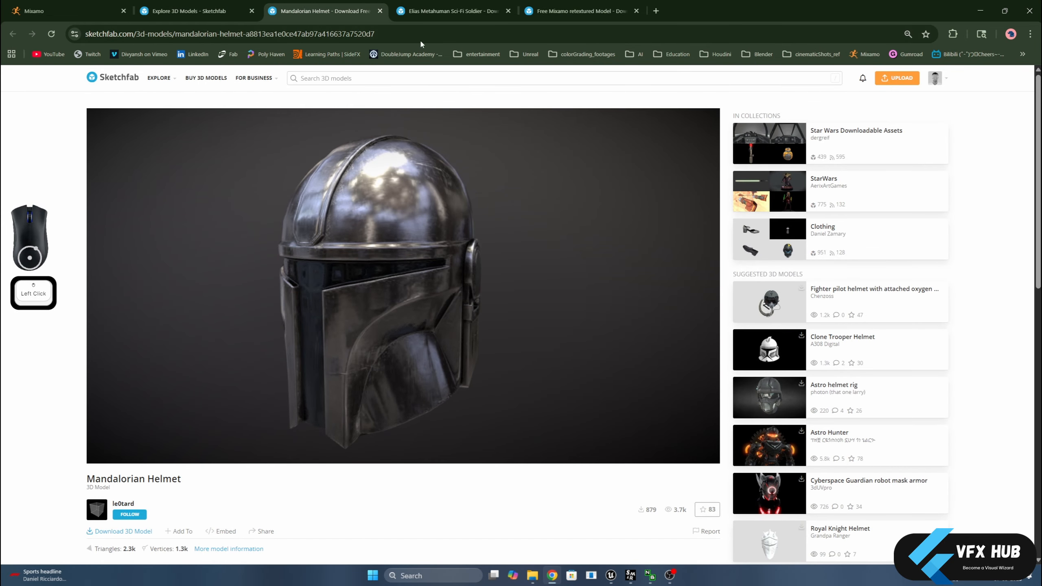
pyautogui.click(447, 11)
pyautogui.moveTo(406, 301); pyautogui.dragTo(328, 300)
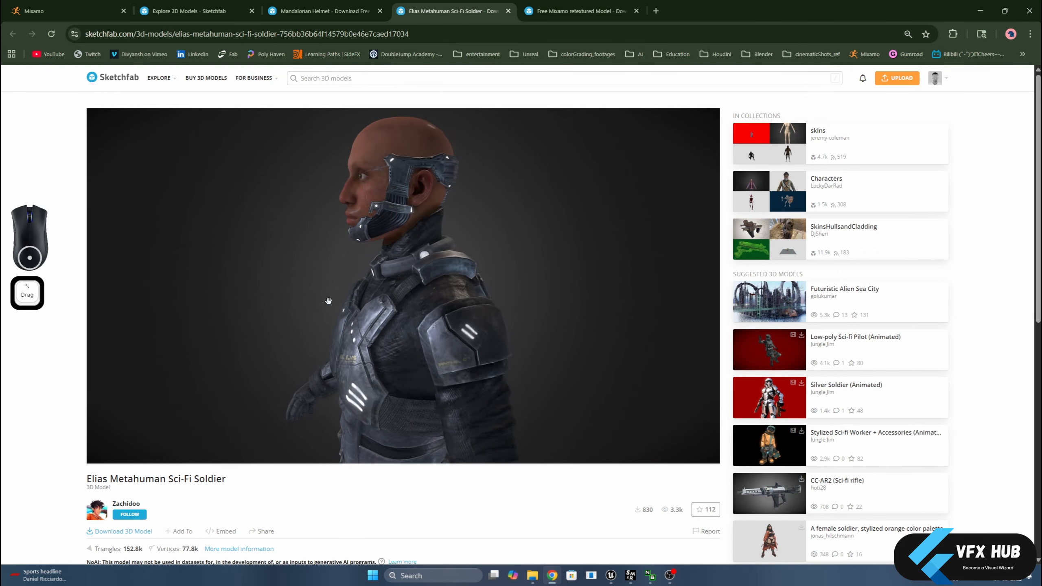
# Examine the Elias Metahuman Sci-Fi Soldier model from several angles, along with its description and licence details.
pyautogui.scroll(-5, 328, 301)
pyautogui.moveTo(344, 323); pyautogui.dragTo(377, 230, button='right')
pyautogui.scroll(-2, 54, 485)
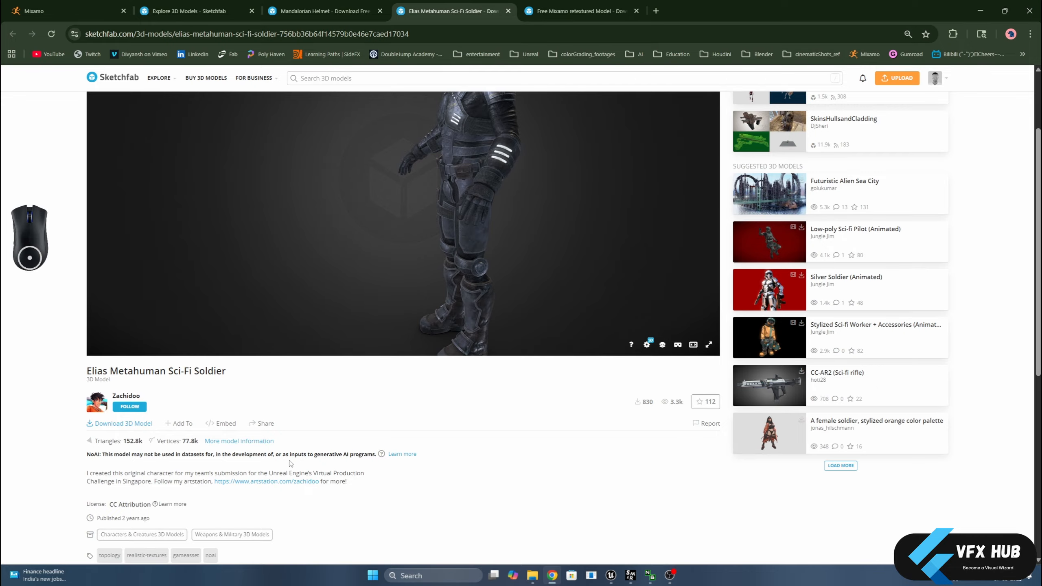
pyautogui.scroll(-1, 410, 181)
pyautogui.moveTo(409, 181); pyautogui.dragTo(414, 223, button='right')
pyautogui.moveTo(414, 223); pyautogui.dragTo(441, 205)
pyautogui.scroll(4, 439, 160)
pyautogui.scroll(-2, 434, 145)
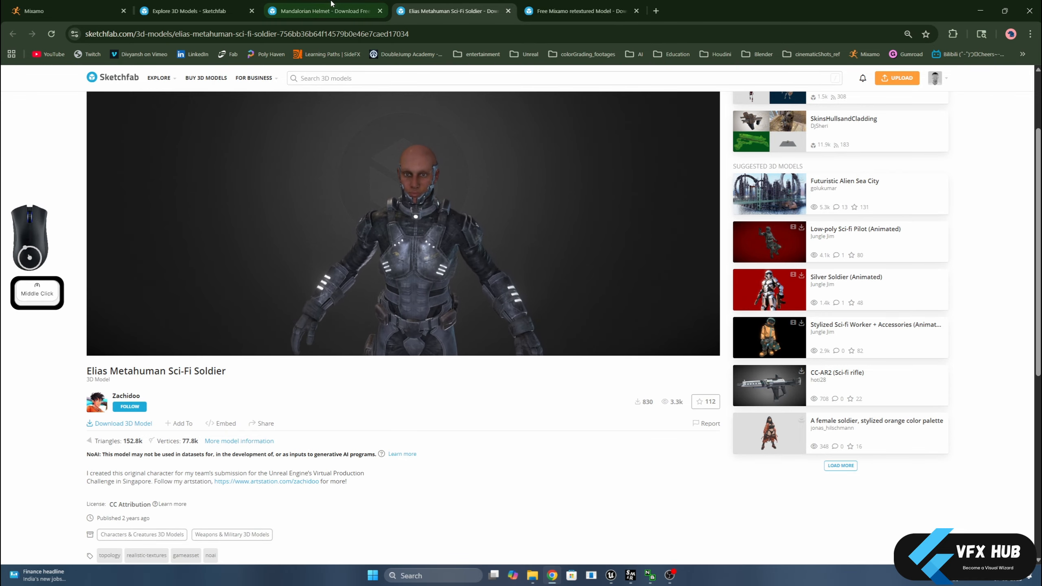
# Inspect the Mandalorian Helmet model from the side and compare it with the Elias Metahuman Sci-Fi Soldier.
pyautogui.click(332, 7)
pyautogui.moveTo(449, 289); pyautogui.dragTo(371, 278)
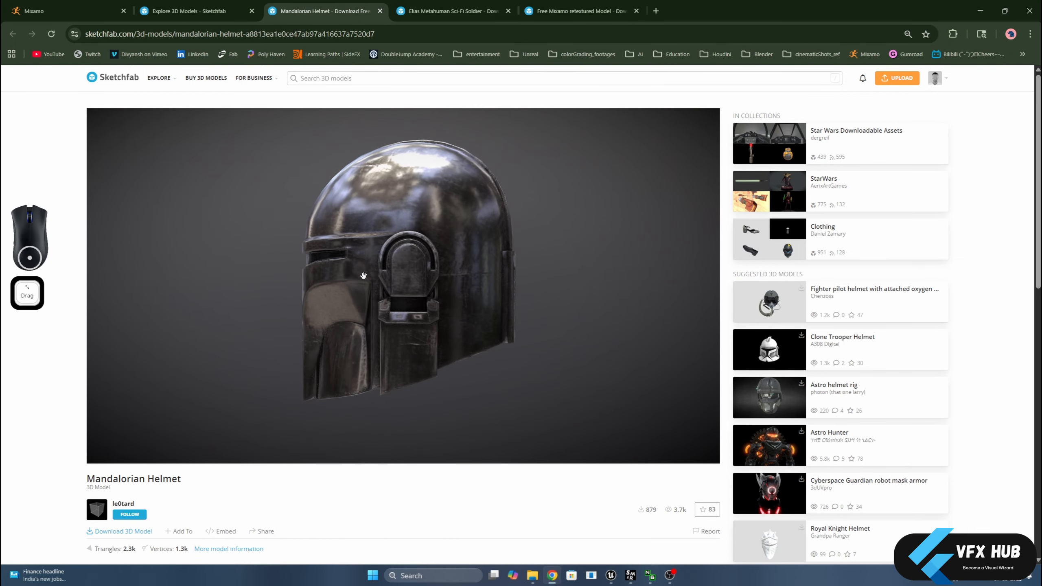
pyautogui.click(452, 10)
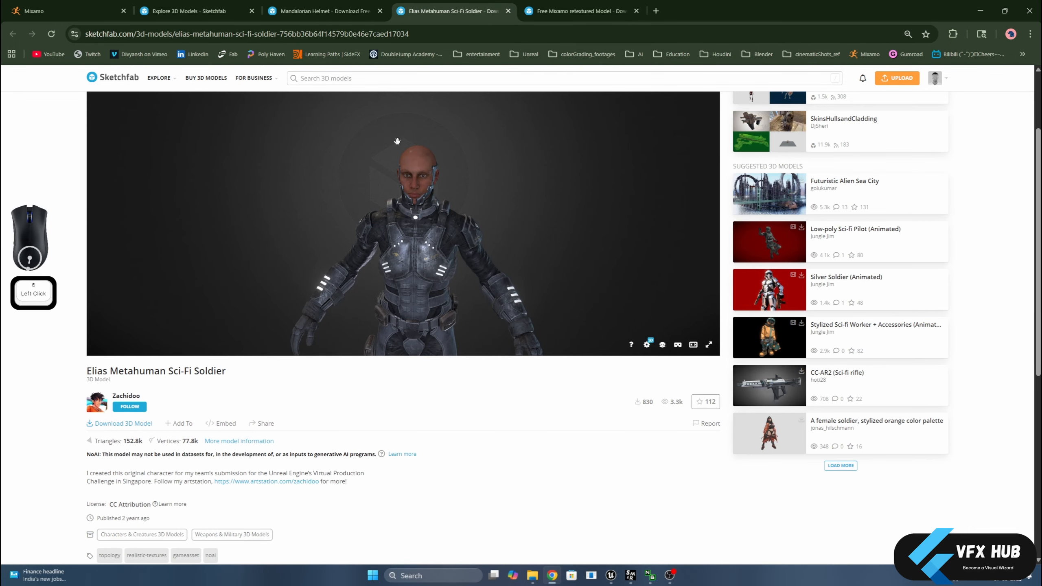
pyautogui.click(348, 14)
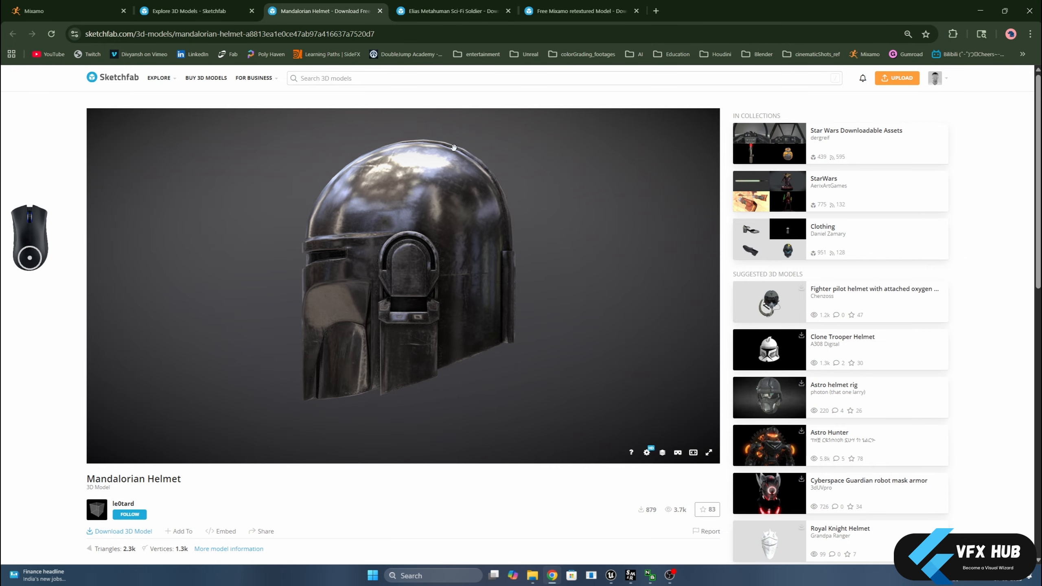
pyautogui.click(479, 10)
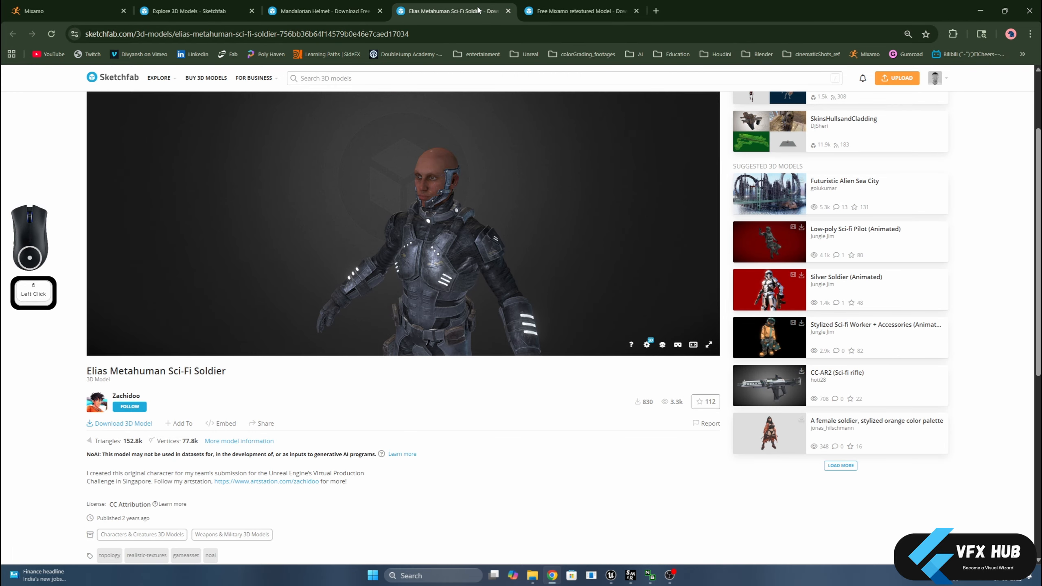
# View the Free Mixamo retextured Model page and highlight the word "Mixamo" in its title.
pyautogui.click(568, 11)
pyautogui.click(244, 393)
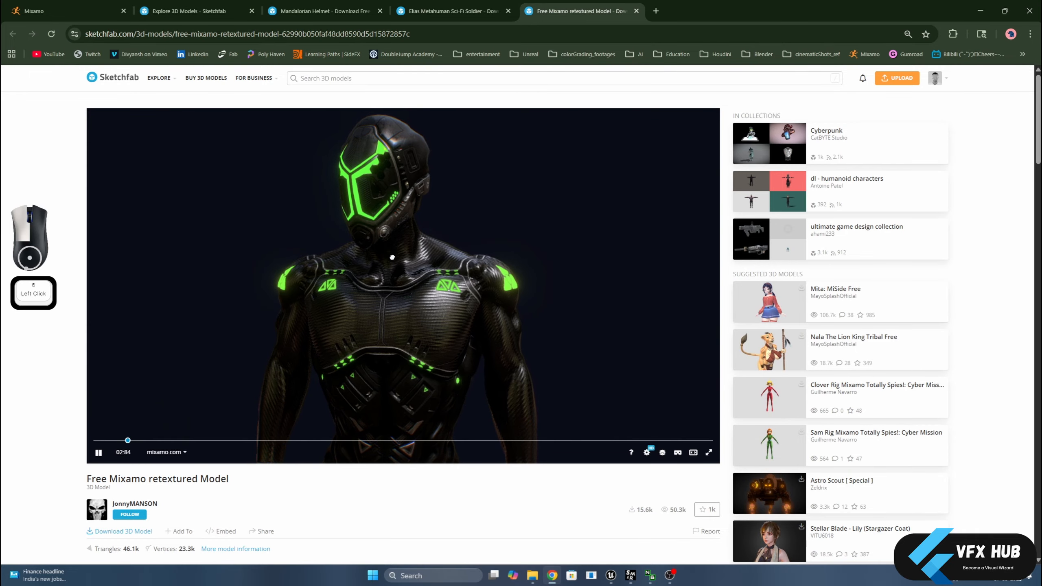
pyautogui.click(150, 479)
pyautogui.tripleClick(150, 479)
pyautogui.click(113, 480)
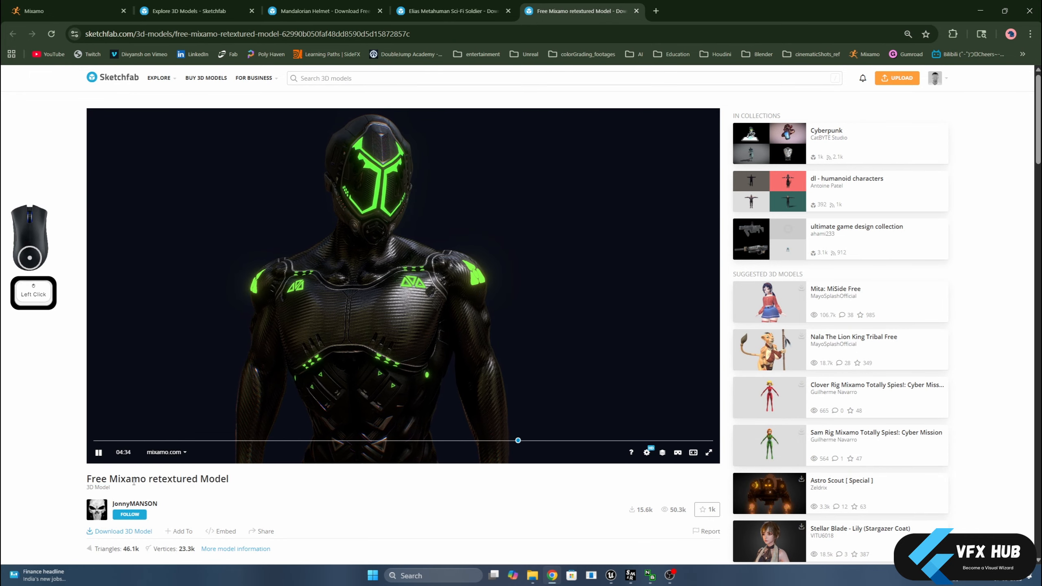
pyautogui.moveTo(109, 479); pyautogui.dragTo(145, 481)
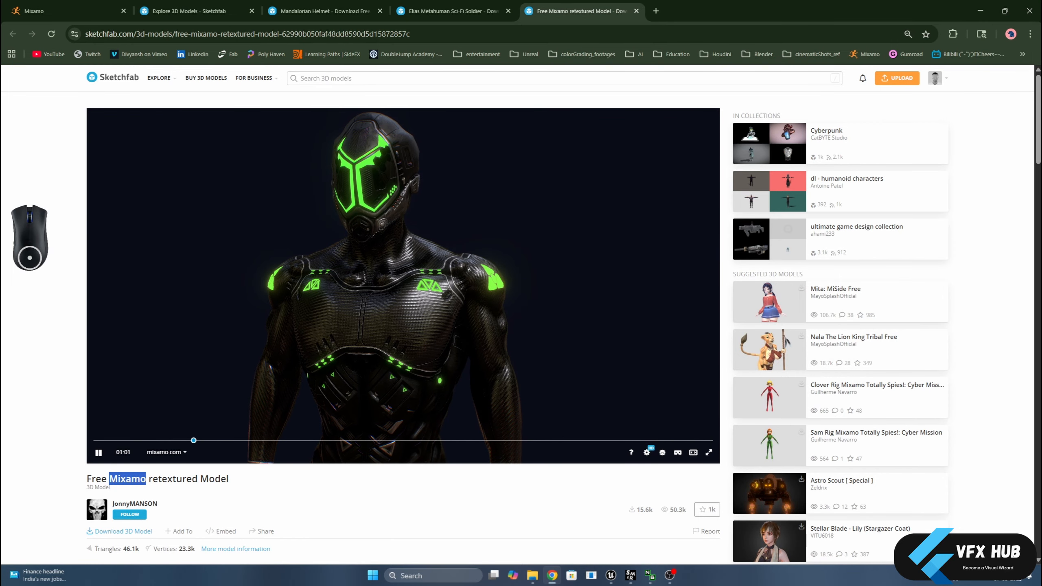
pyautogui.click(180, 127)
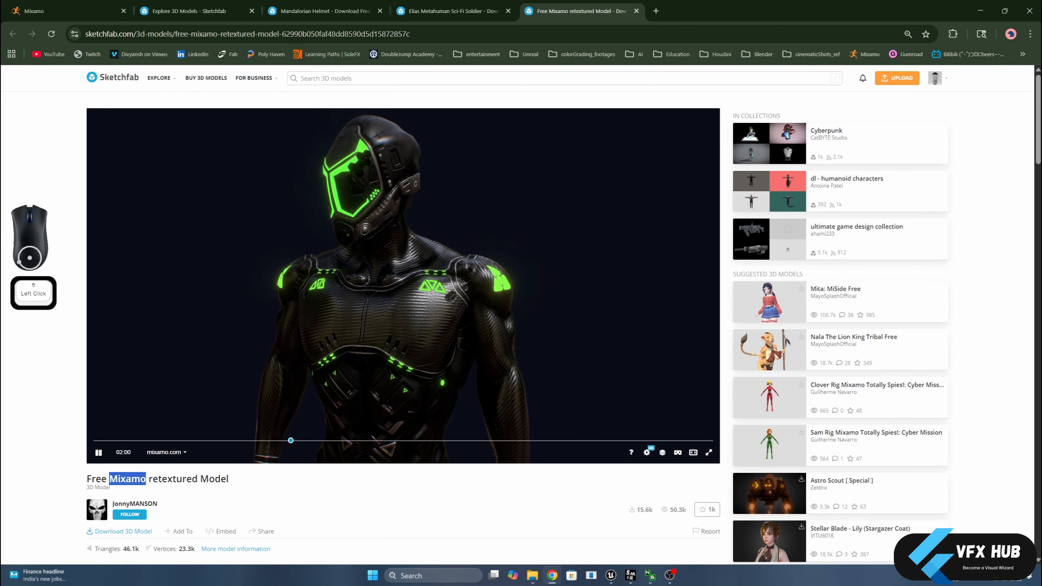
# Switch to Mixamo, view the Mutant from another angle, and load the Warrok character in its place.
pyautogui.click(100, 11)
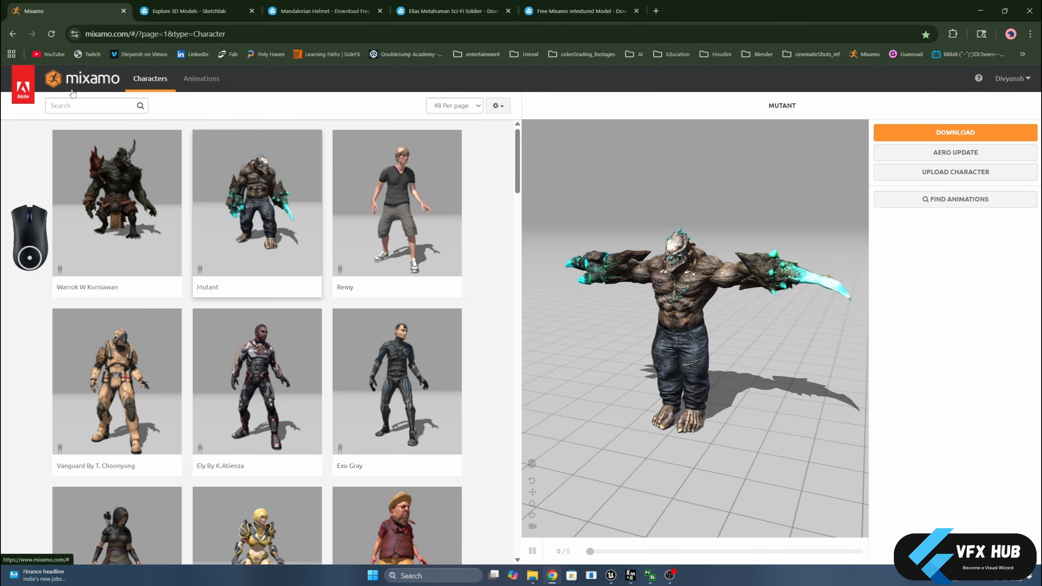
pyautogui.moveTo(717, 314); pyautogui.dragTo(674, 311)
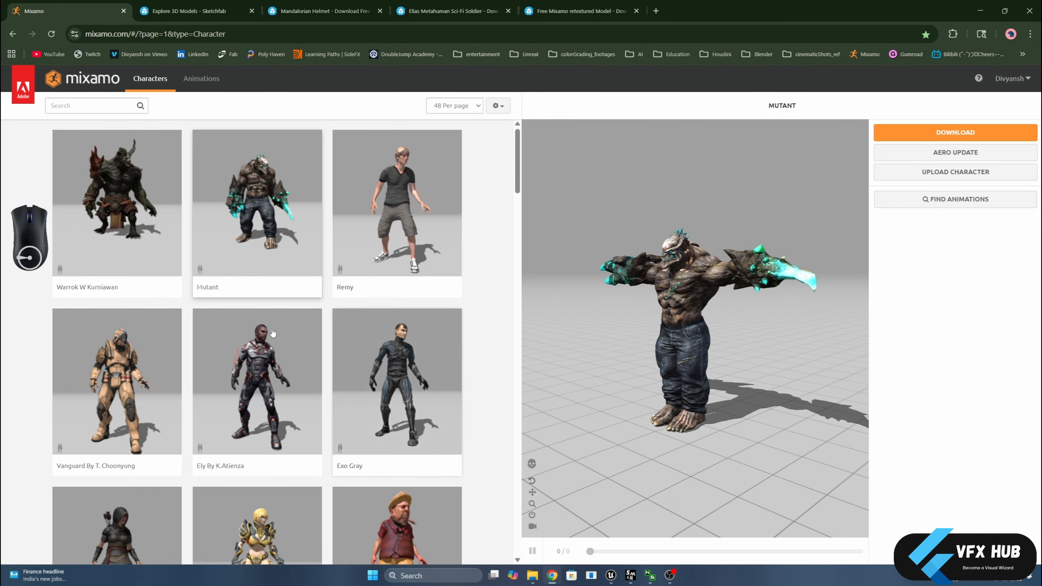
pyautogui.click(172, 236)
pyautogui.click(689, 230)
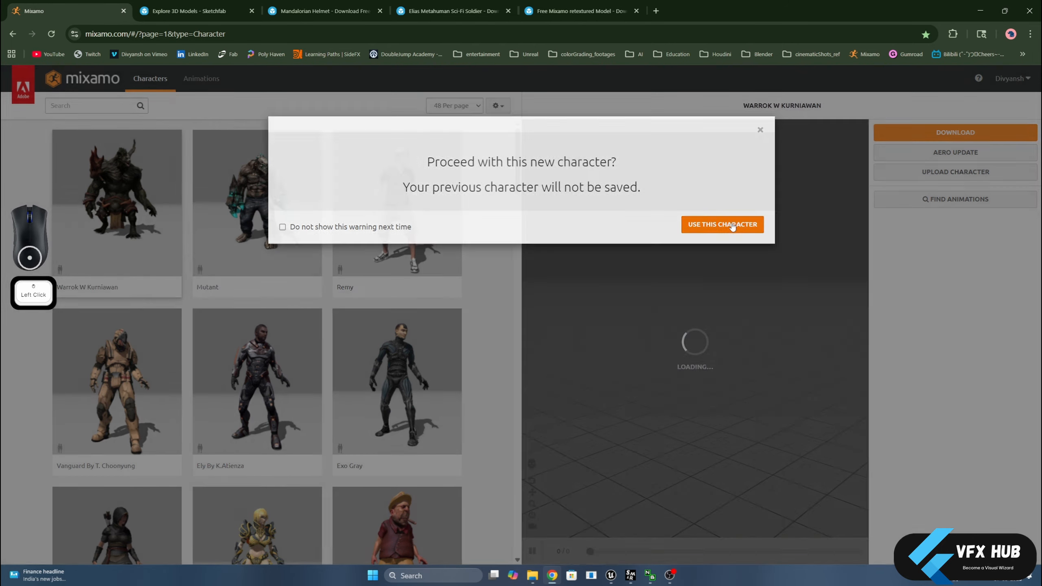
# Browse the Mixamo character library, load the Vampire character, and inspect it in the preview.
pyautogui.scroll(-10, 318, 356)
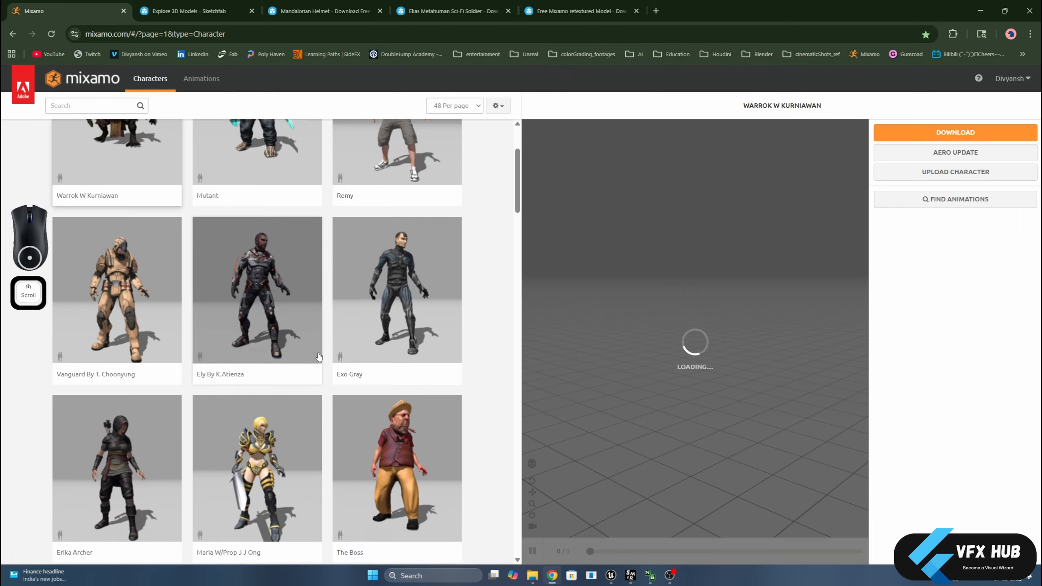
pyautogui.scroll(2, 318, 356)
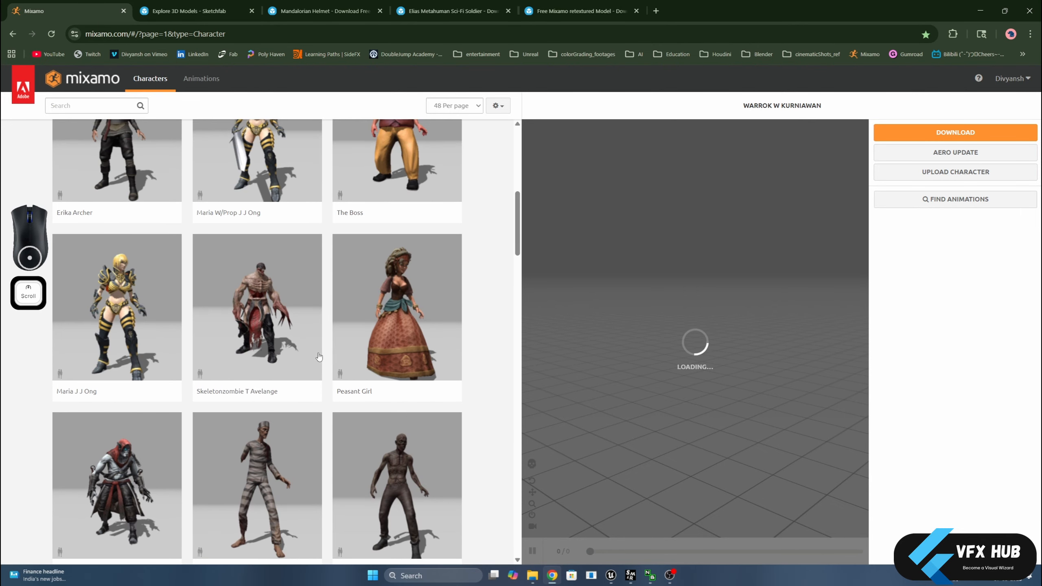
pyautogui.scroll(-5, 318, 356)
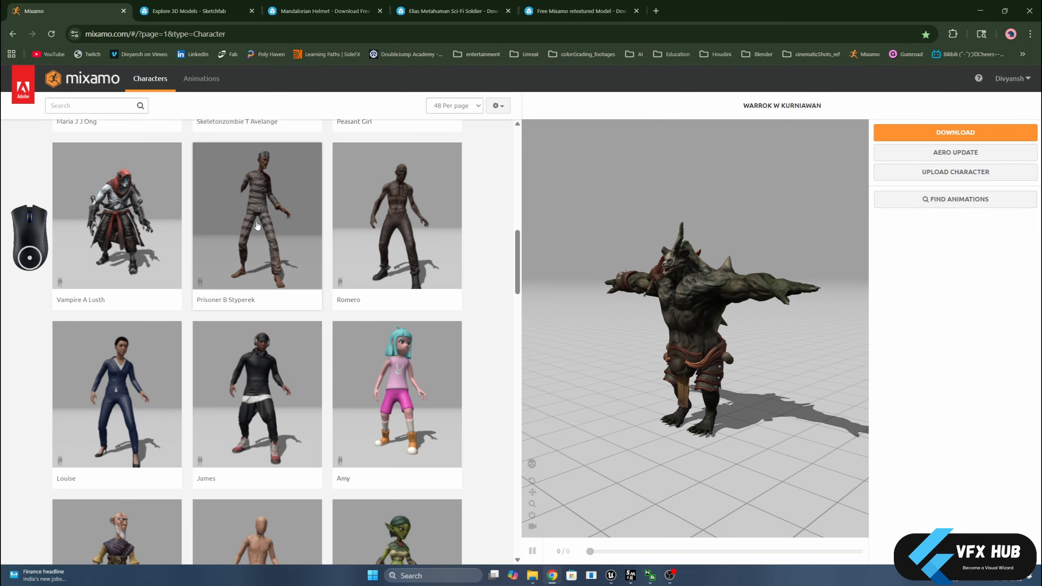
pyautogui.scroll(1, 257, 225)
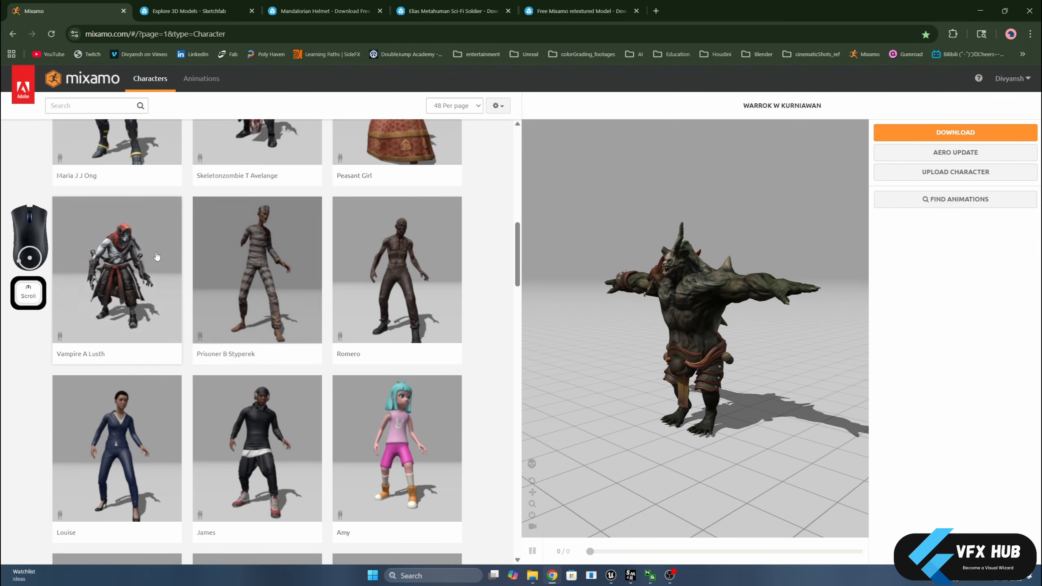
pyautogui.click(115, 271)
pyautogui.click(704, 227)
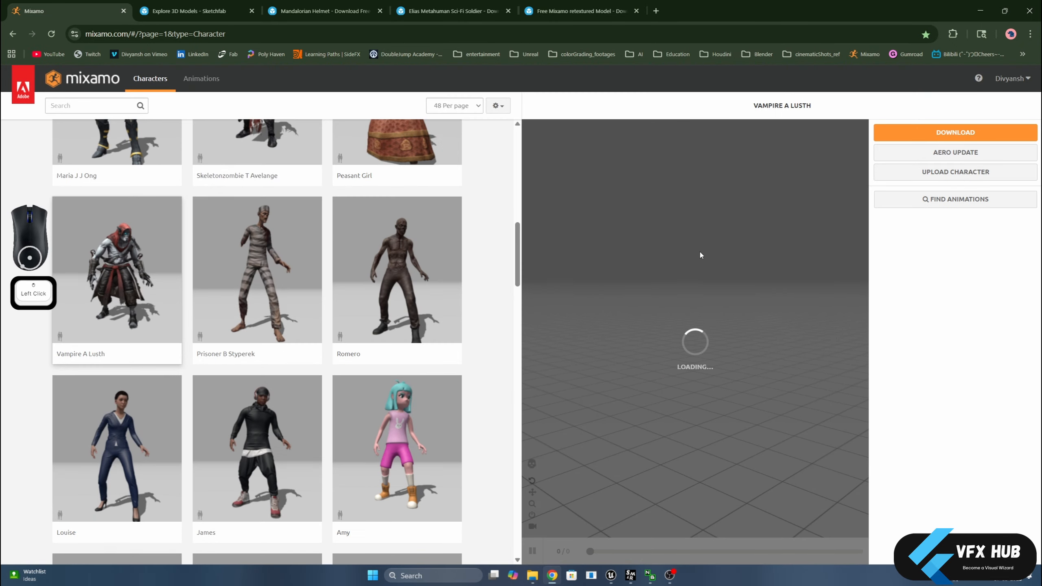
pyautogui.click(664, 335)
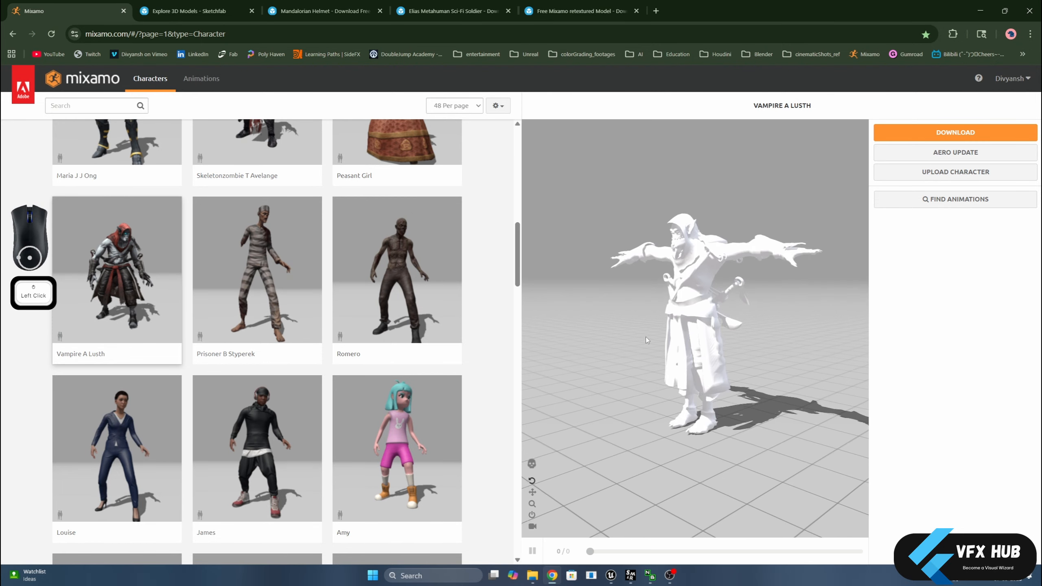
pyautogui.scroll(4, 718, 211)
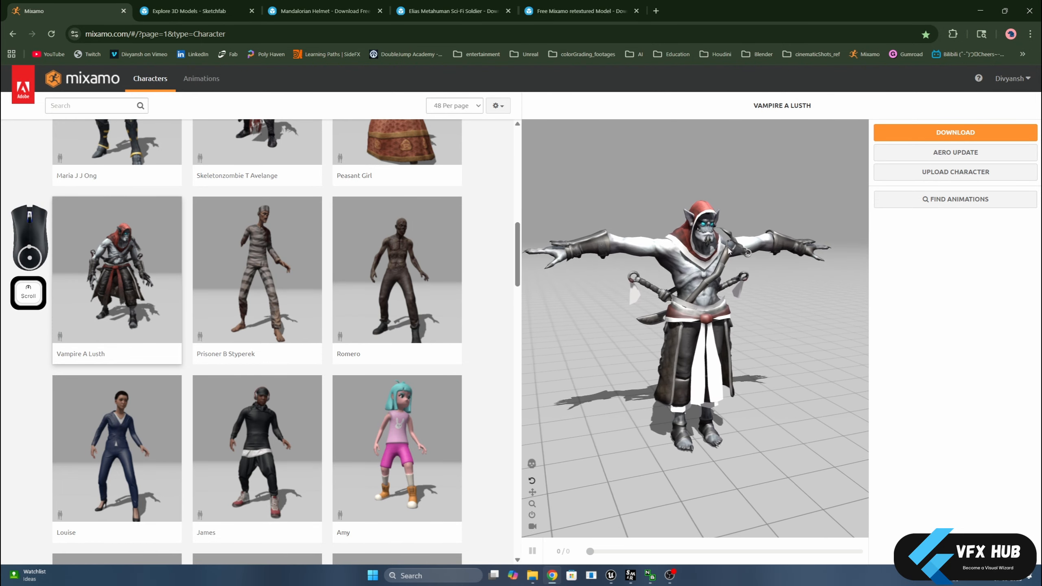
# Load the Mutant character again from the Mixamo library and inspect it in the preview.
pyautogui.scroll(10, 265, 278)
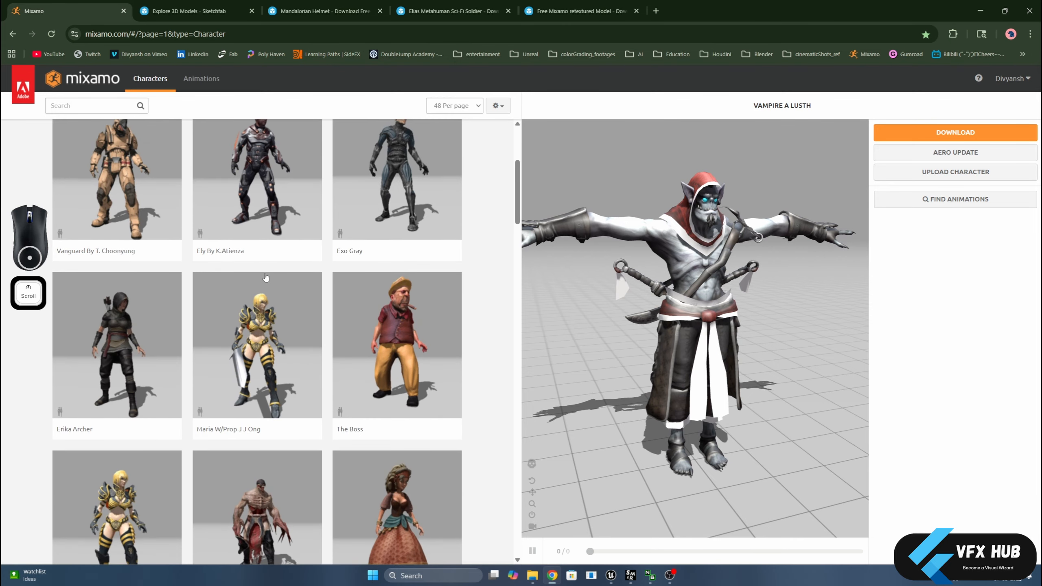
pyautogui.click(265, 278)
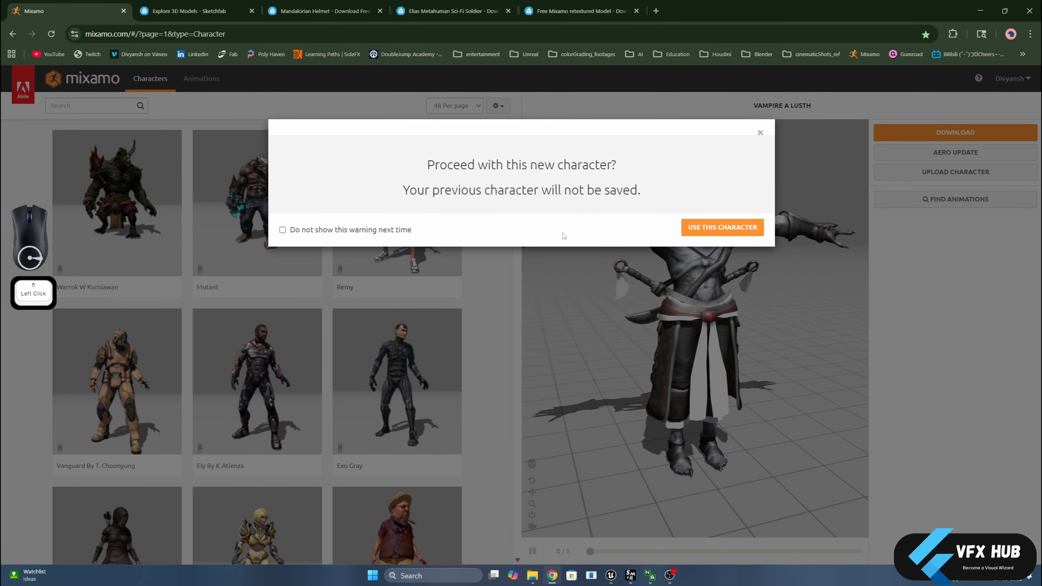
pyautogui.click(722, 228)
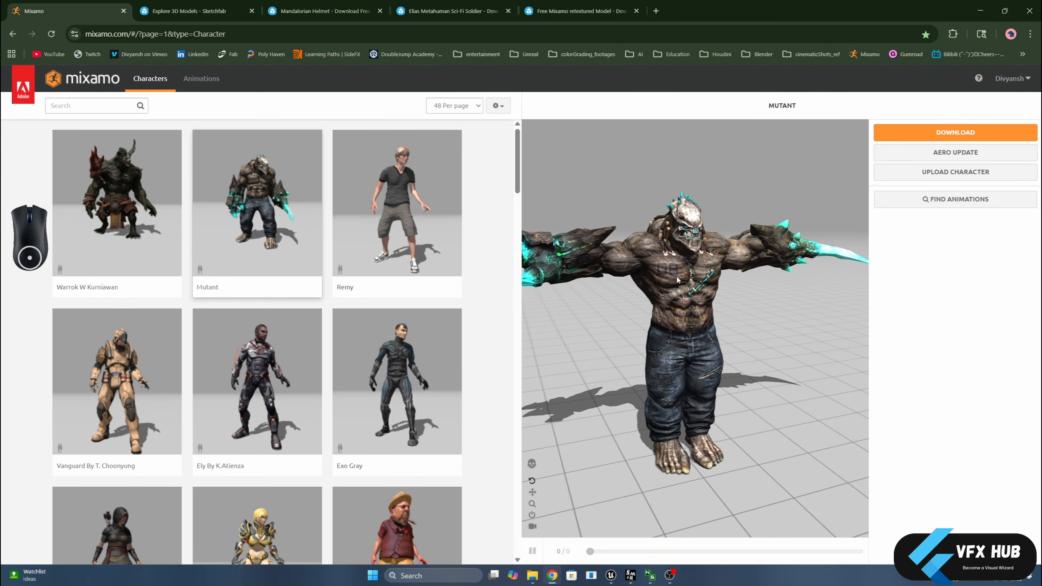
pyautogui.scroll(-3, 677, 279)
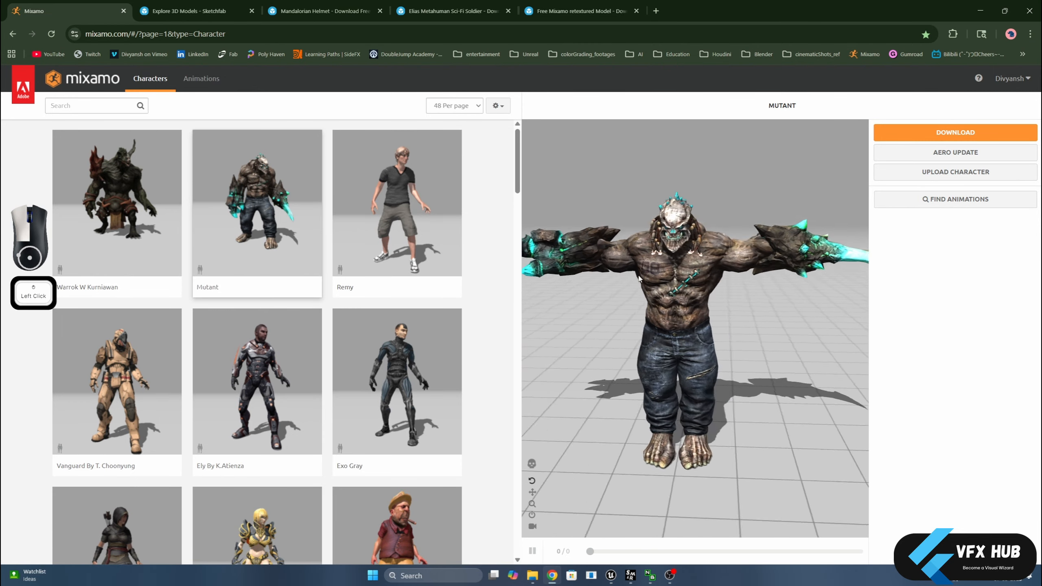
# Download the Mutant character in FBX Binary(.fbx) format with the T-pose.
pyautogui.click(911, 137)
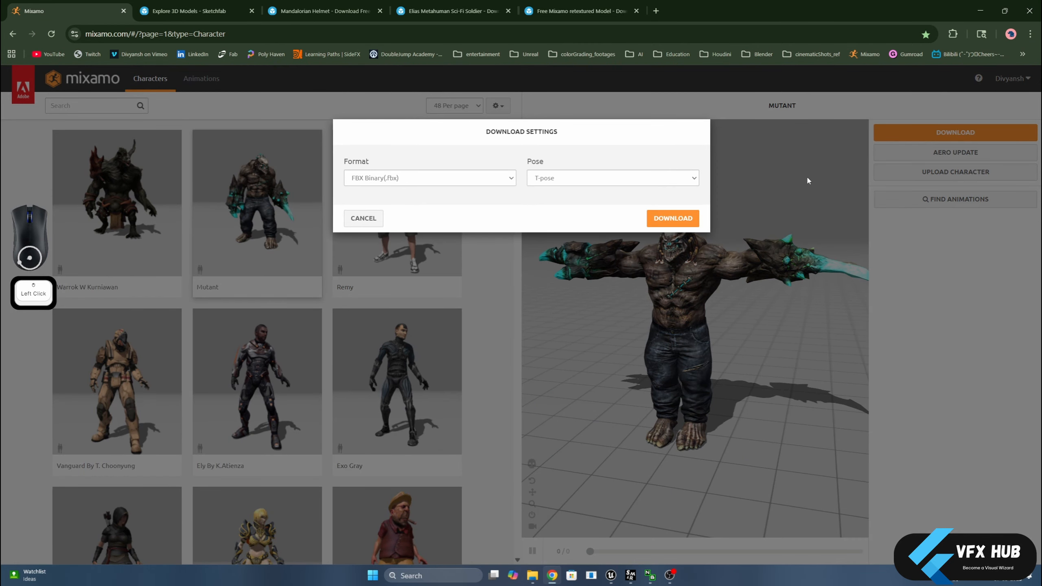
pyautogui.click(448, 184)
pyautogui.click(396, 188)
pyautogui.click(672, 224)
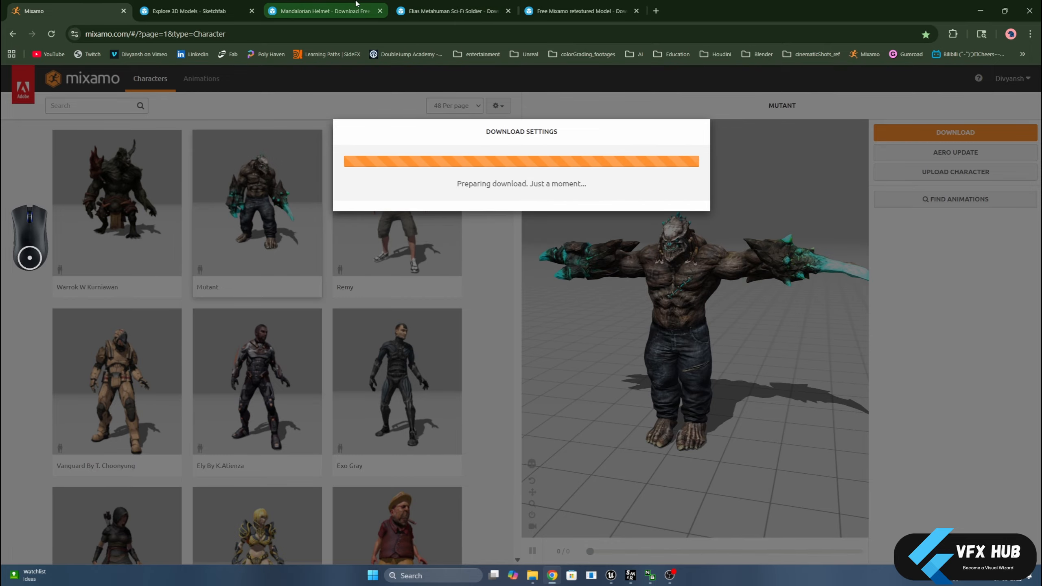
# Review the available download formats of the Elias Metahuman Sci-Fi Soldier on Sketchfab and close them.
pyautogui.click(356, 5)
pyautogui.click(479, 4)
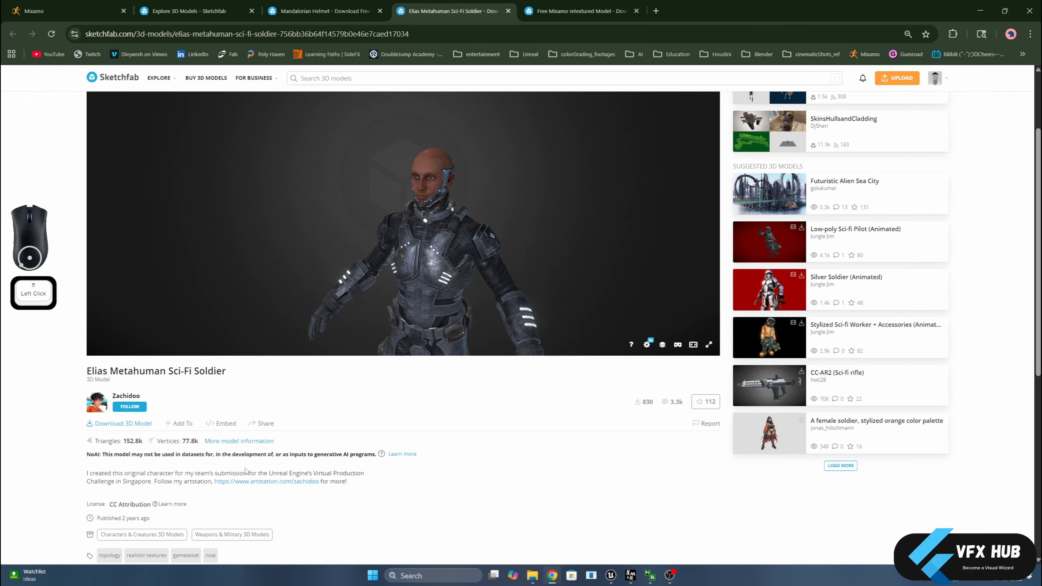
pyautogui.click(130, 424)
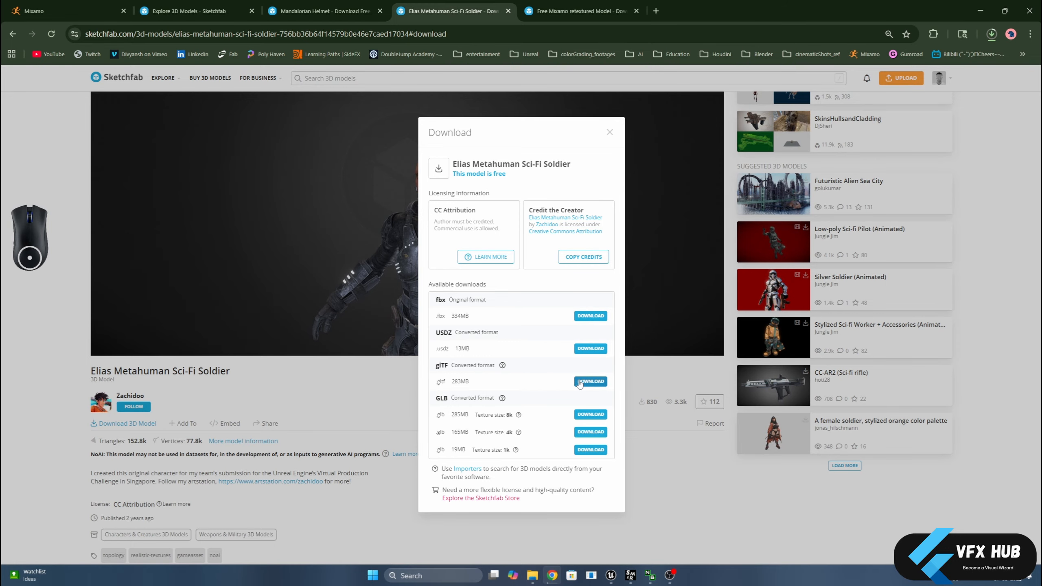
pyautogui.click(610, 132)
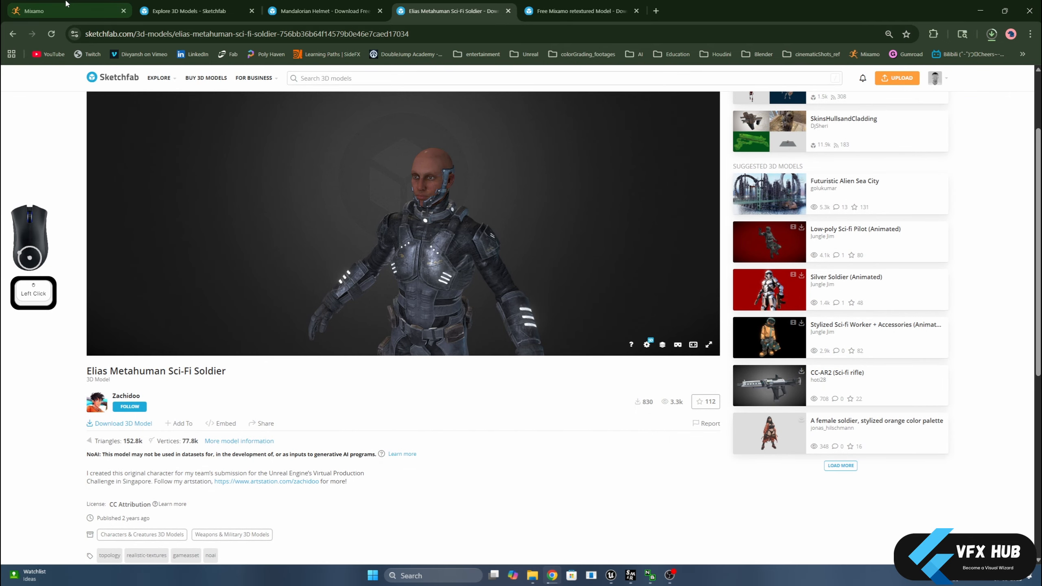
# Return to the Mixamo page, view the Mutant, and check the progress of the Mutant.fbx download.
pyautogui.click(66, 3)
pyautogui.moveTo(744, 308); pyautogui.dragTo(714, 293)
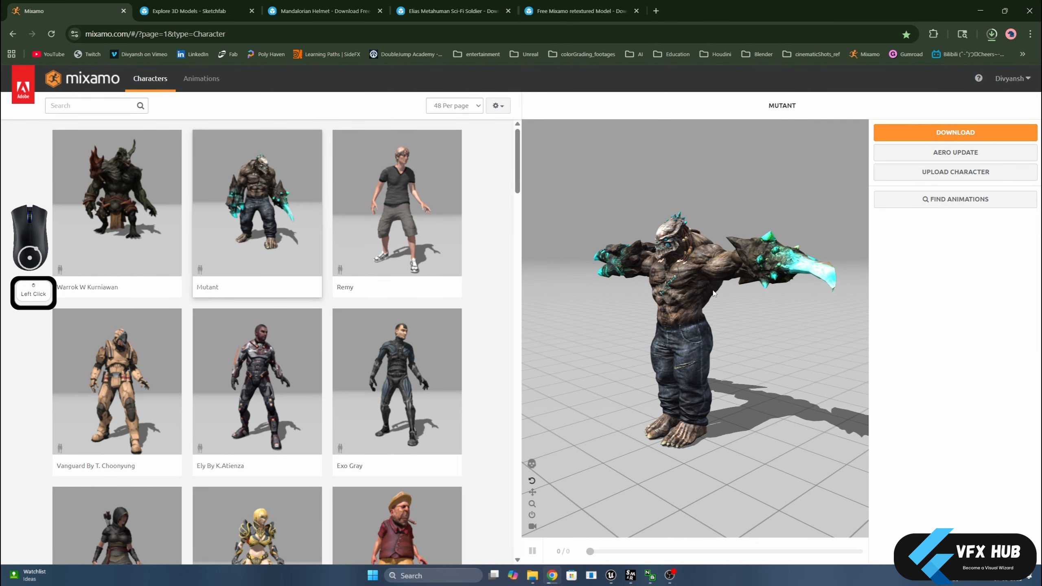
pyautogui.click(991, 34)
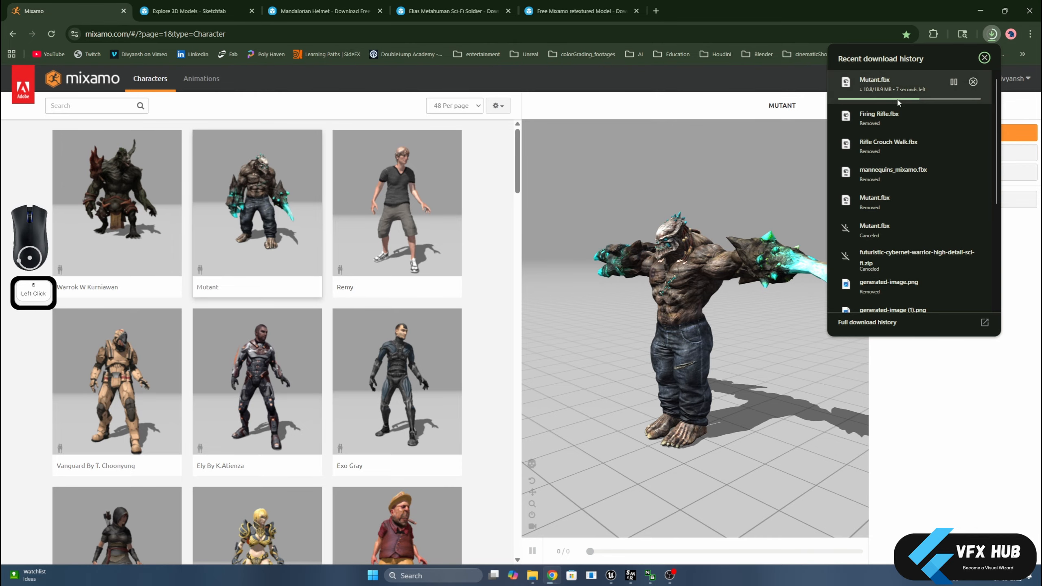
pyautogui.click(762, 125)
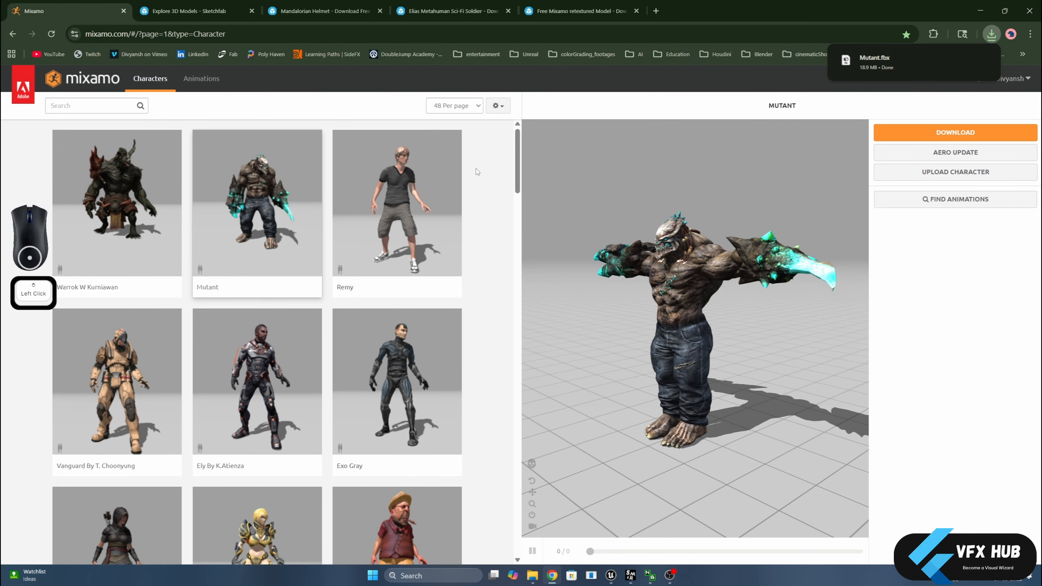
# Apply the Double Dagger Stab animation to the Mutant and view the motion from another angle.
pyautogui.click(208, 82)
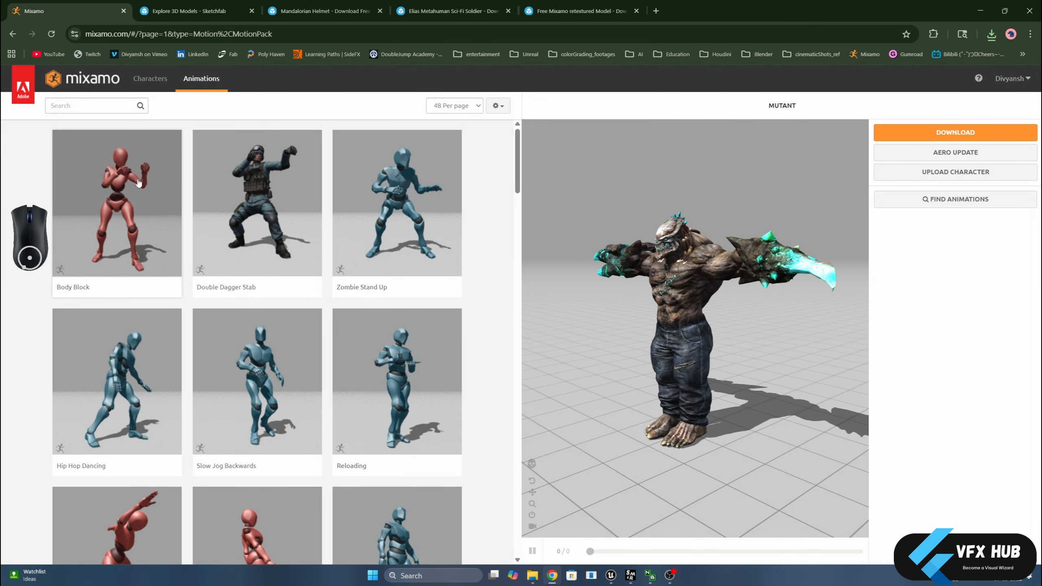
pyautogui.click(245, 203)
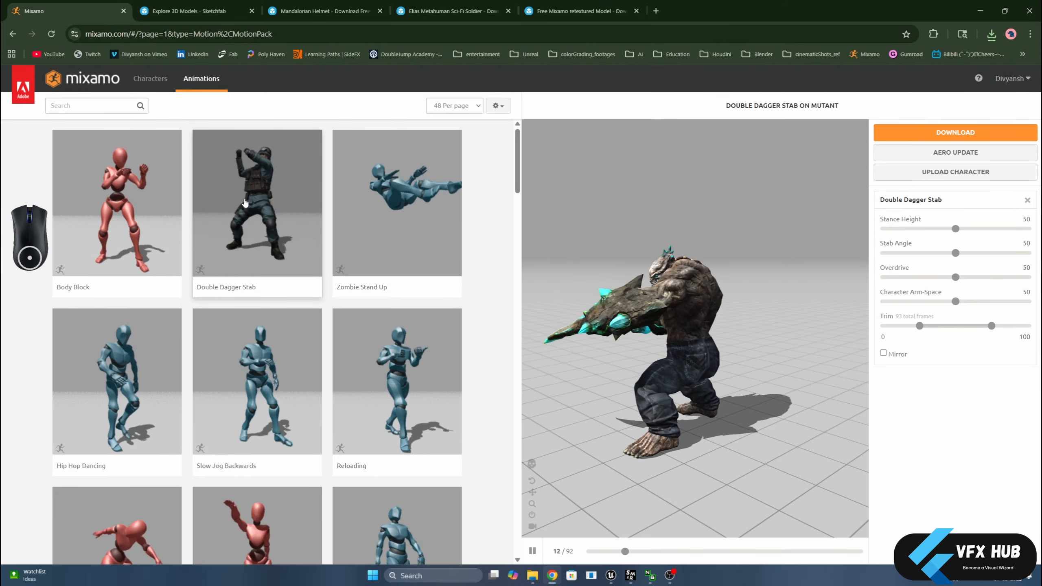
pyautogui.click(656, 287)
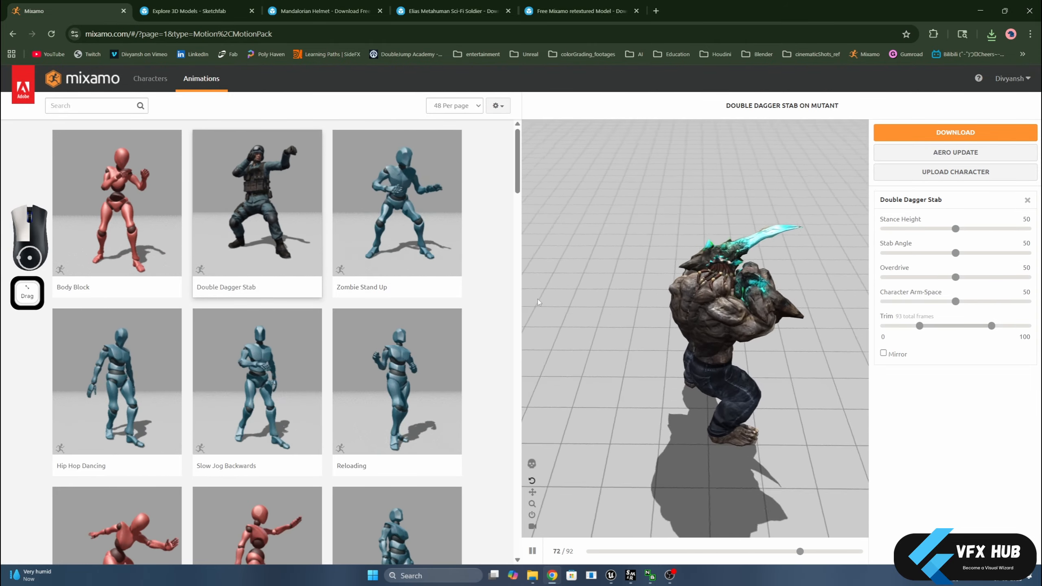
# View the Double Dagger Stab motion from another angle and preview the Hip Hop Dancing animation on the Mutant.
pyautogui.scroll(-2, 661, 285)
pyautogui.scroll(2, 661, 285)
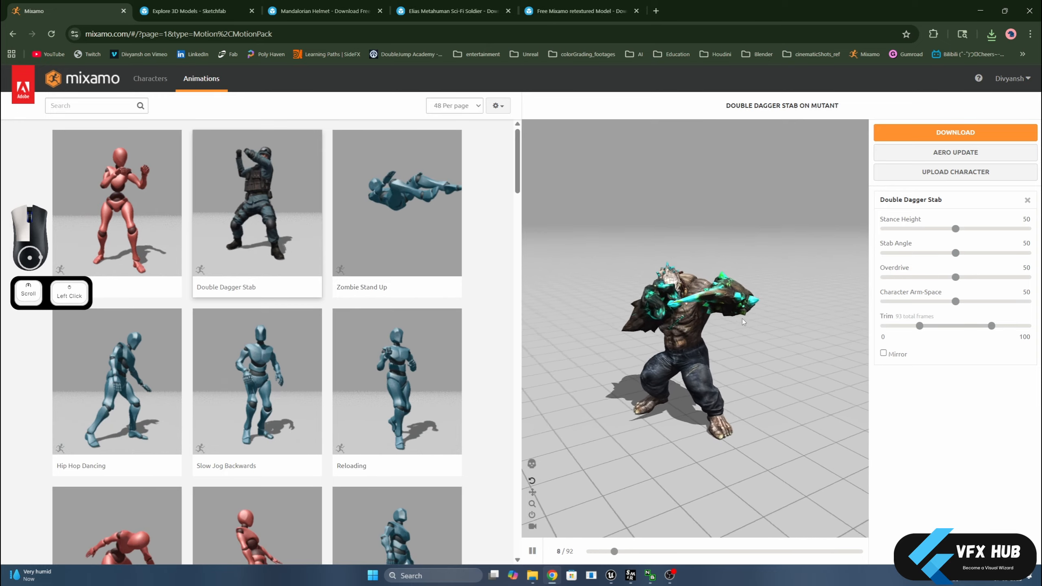
pyautogui.moveTo(740, 317); pyautogui.dragTo(725, 281, button='middle')
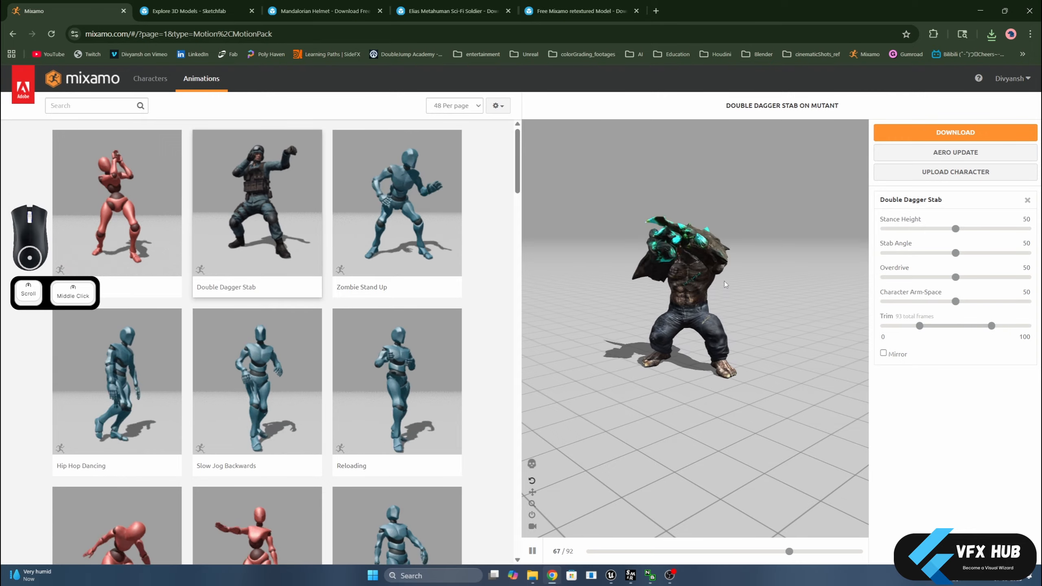
pyautogui.scroll(-3, 273, 417)
pyautogui.click(272, 418)
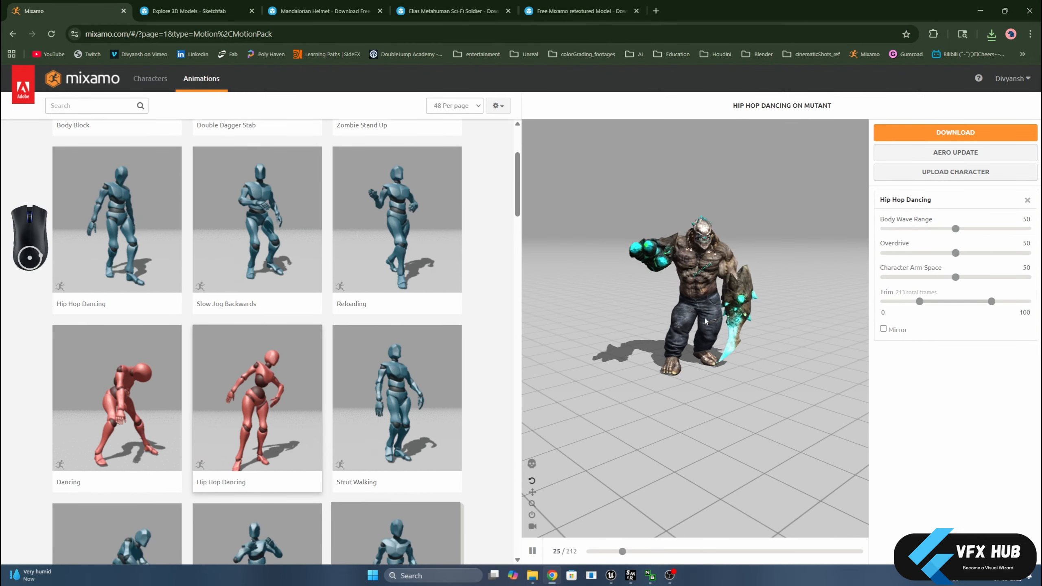
pyautogui.moveTo(689, 328); pyautogui.dragTo(649, 323)
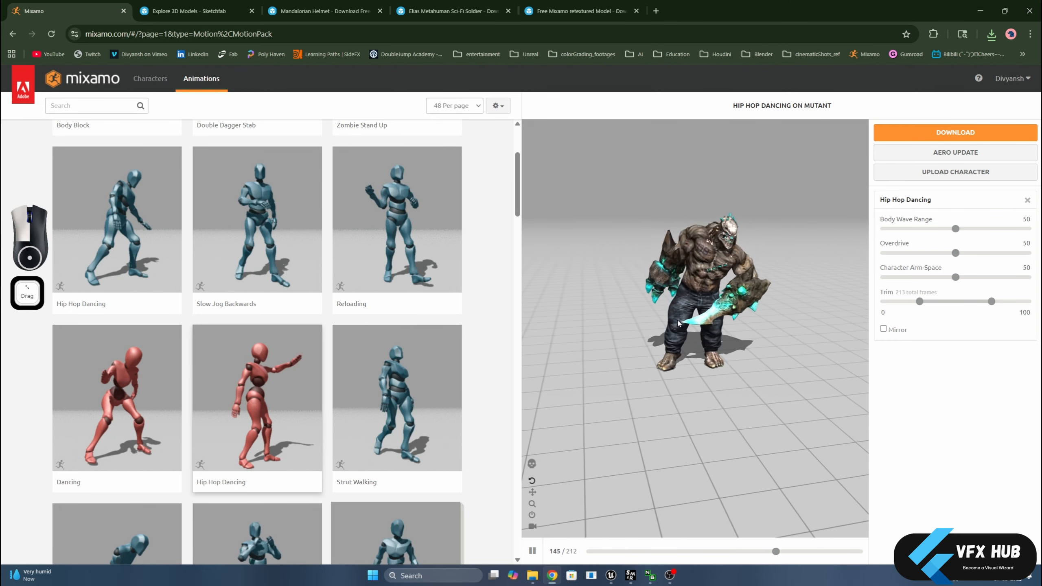
# Preview the Strut Walking animation on the Mutant from several angles.
pyautogui.scroll(-4, 367, 385)
pyautogui.click(393, 291)
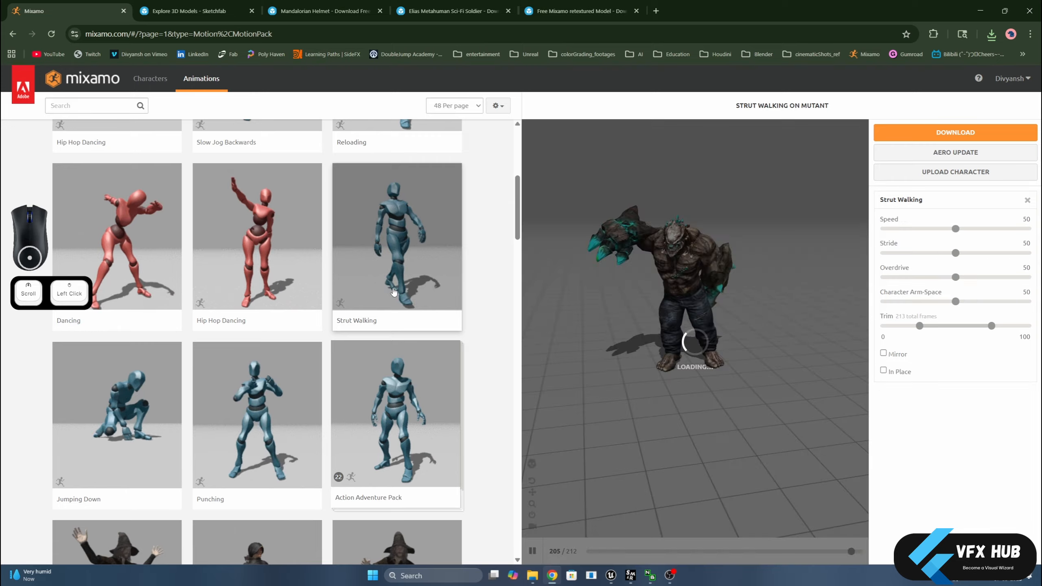
pyautogui.moveTo(638, 325)
pyautogui.mouseDown()
pyautogui.moveTo(705, 327)
pyautogui.moveTo(628, 321)
pyautogui.mouseUp()
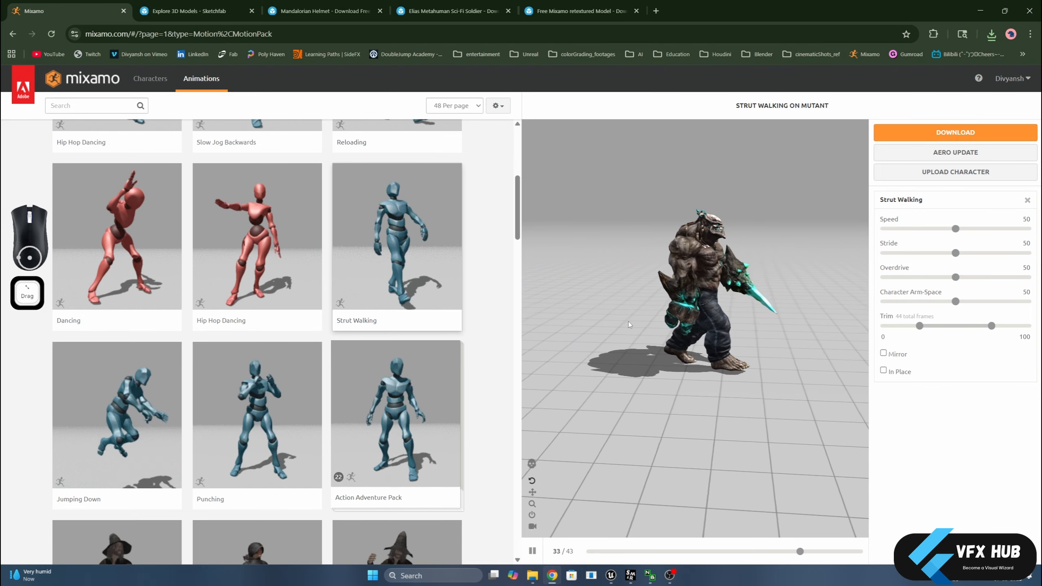
pyautogui.click(659, 327)
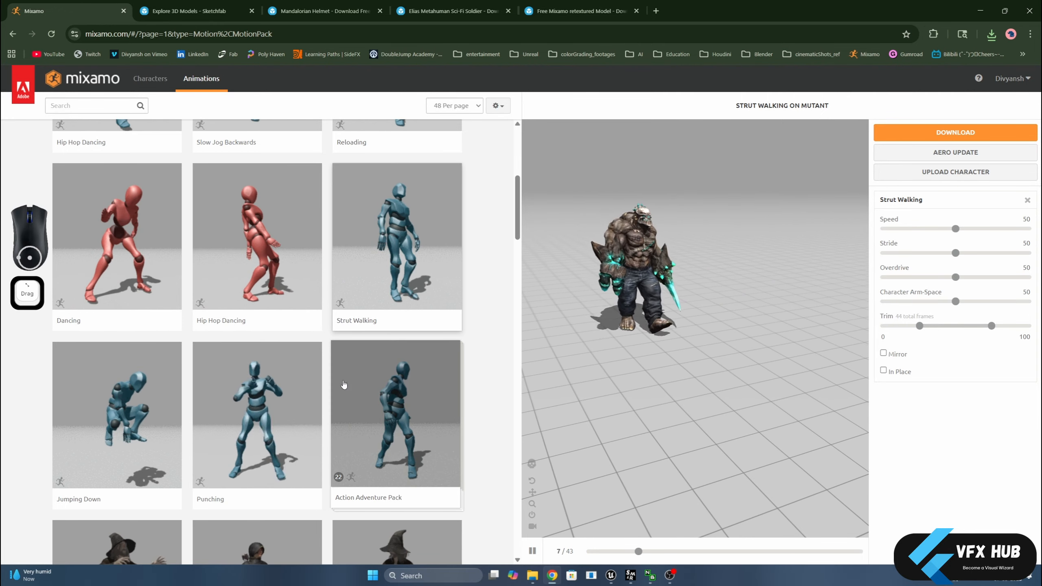
pyautogui.scroll(6, 344, 384)
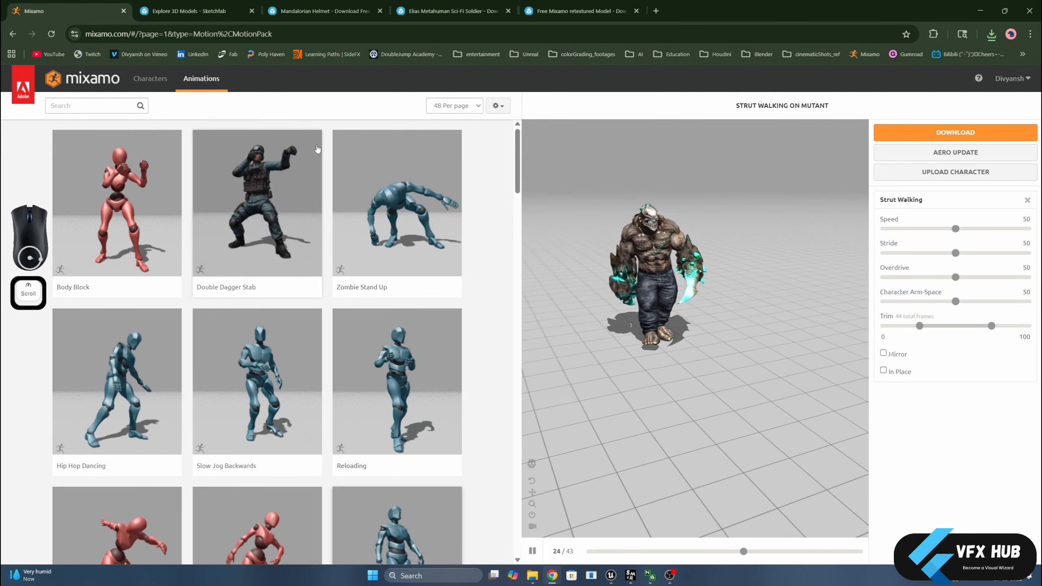
pyautogui.moveTo(676, 251); pyautogui.dragTo(601, 250)
# Search the animations for creature and apply the Creature Pack to the Mutant.
pyautogui.click(90, 108)
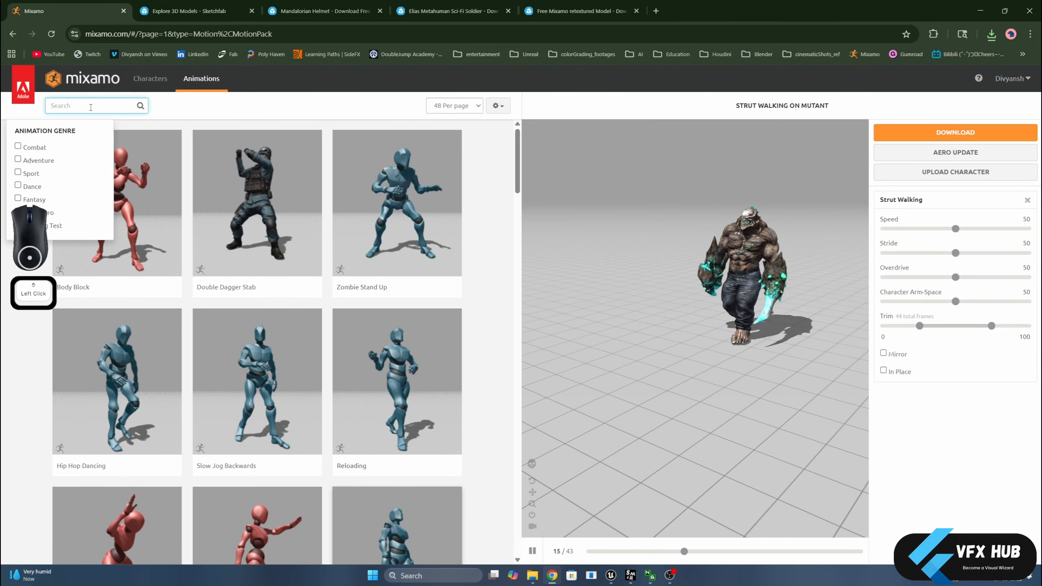
pyautogui.write('creature')
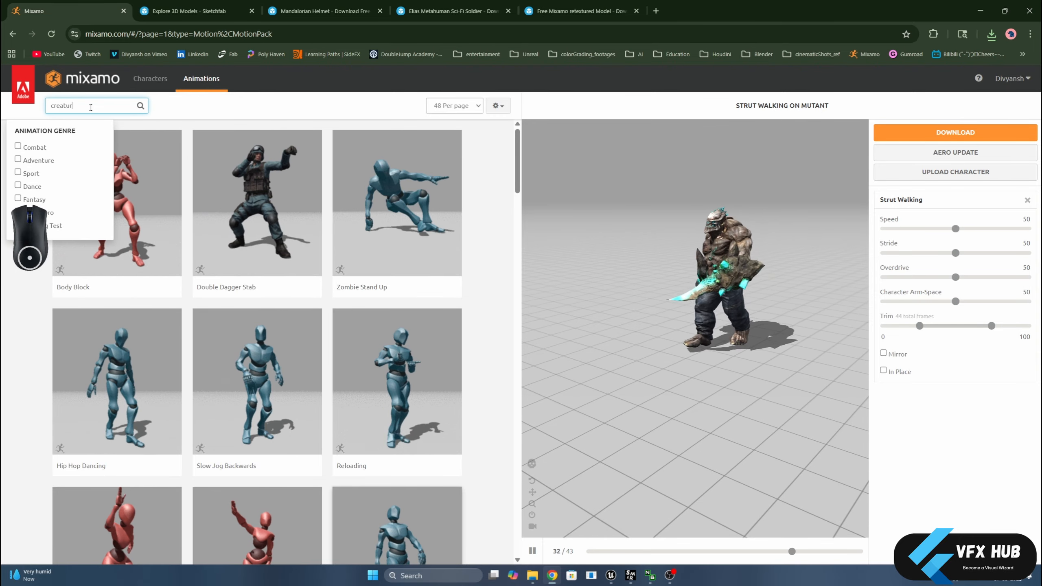
pyautogui.press('Return')
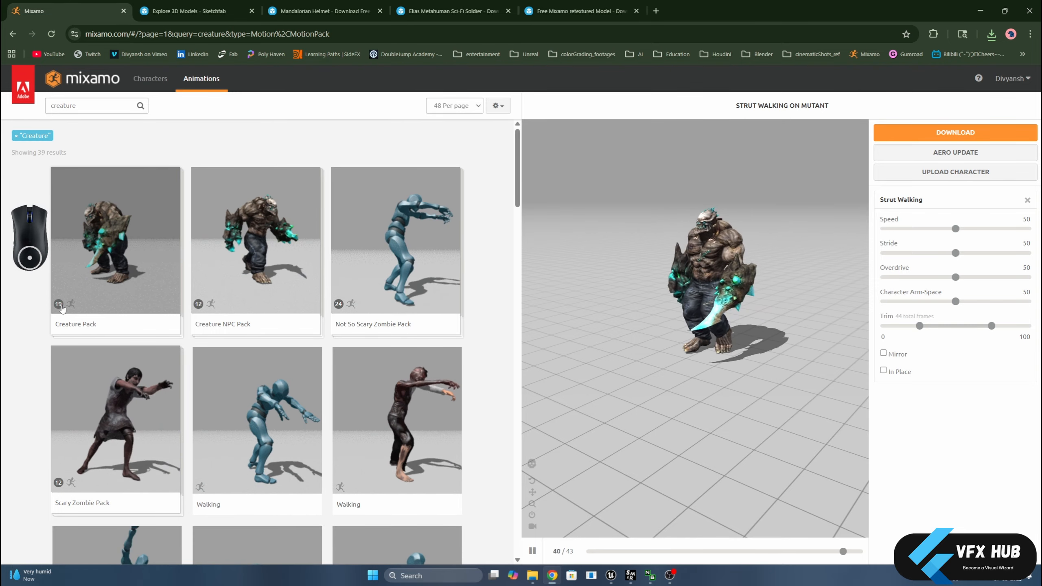
pyautogui.click(95, 302)
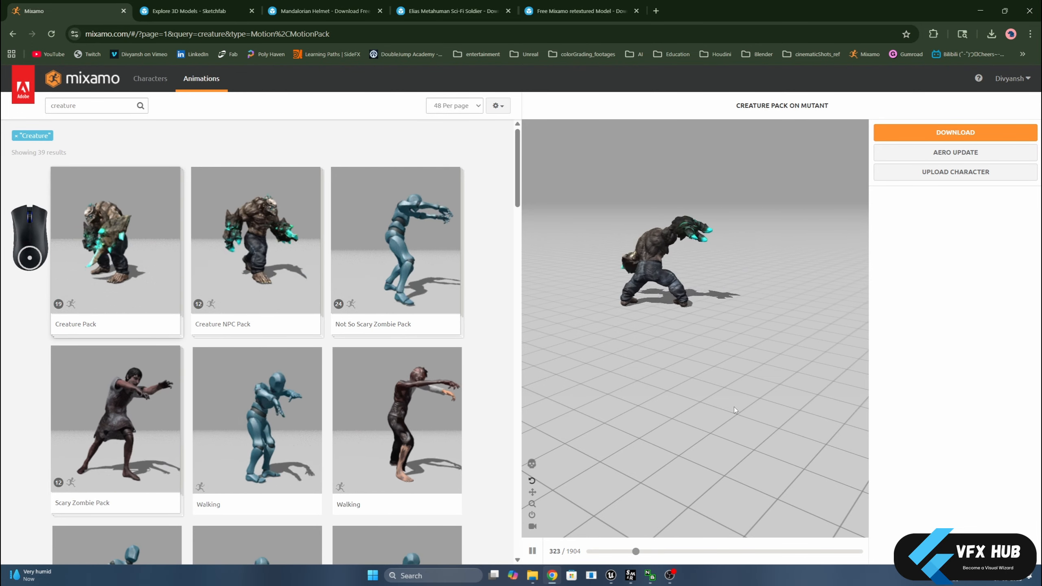
pyautogui.moveTo(693, 405)
pyautogui.mouseDown()
pyautogui.moveTo(655, 406)
pyautogui.moveTo(700, 409)
pyautogui.mouseUp()
pyautogui.scroll(2, 686, 399)
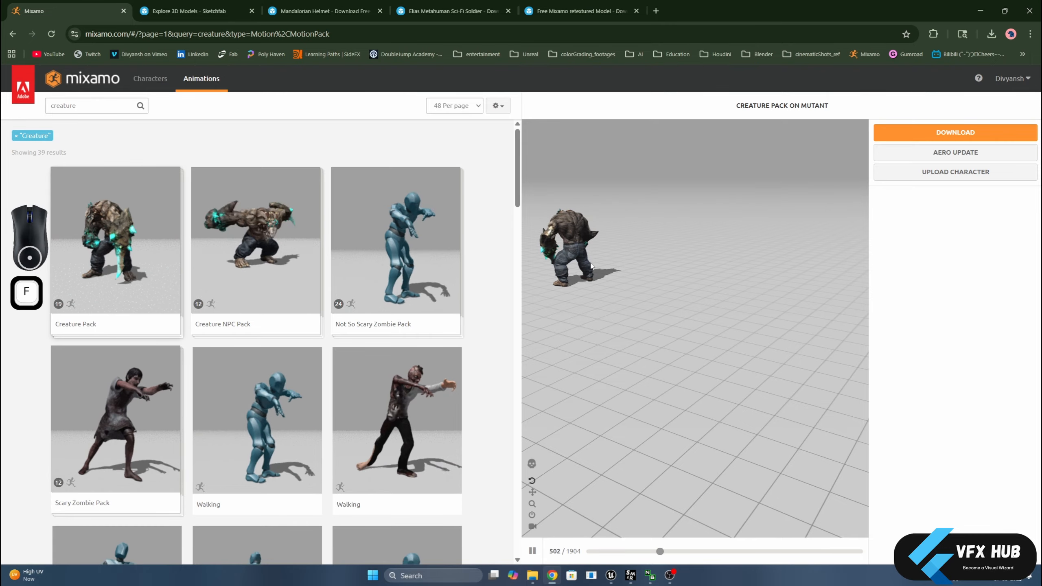
pyautogui.scroll(-2, 587, 270)
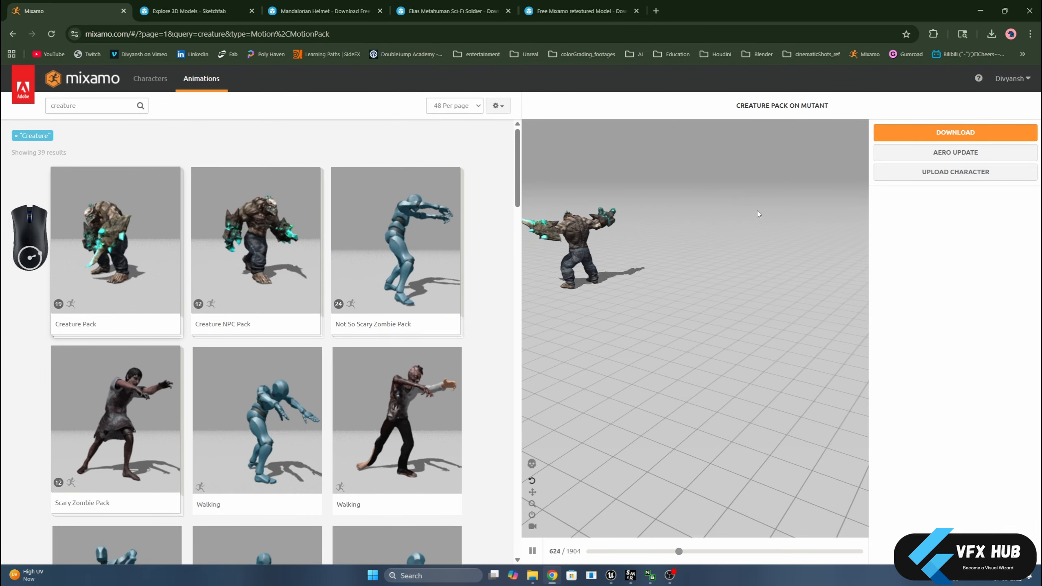
# Set the Creature Pack download to the No Character pose and 24 frames per second.
pyautogui.click(905, 135)
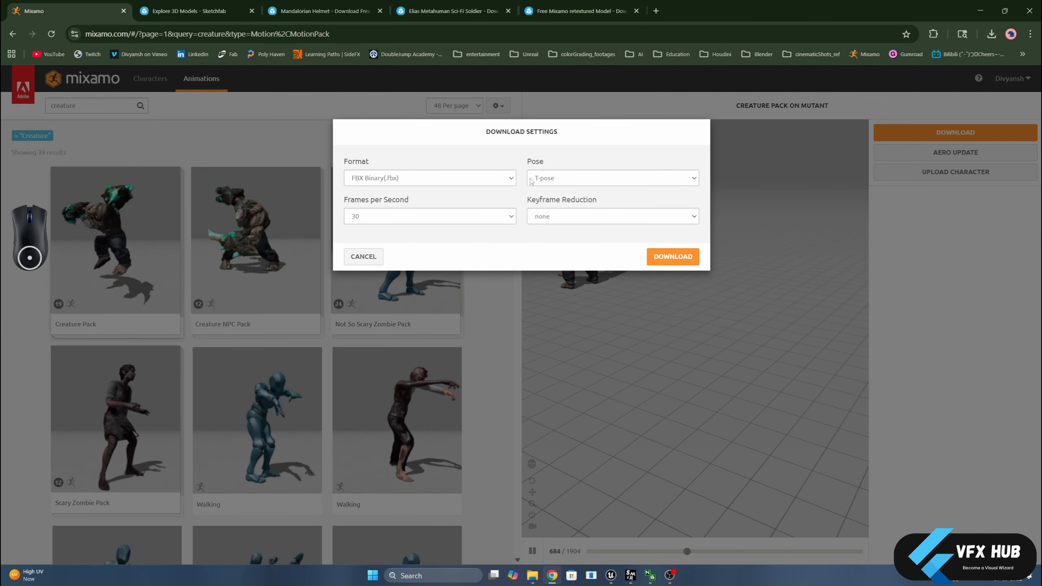
pyautogui.click(555, 181)
pyautogui.click(554, 181)
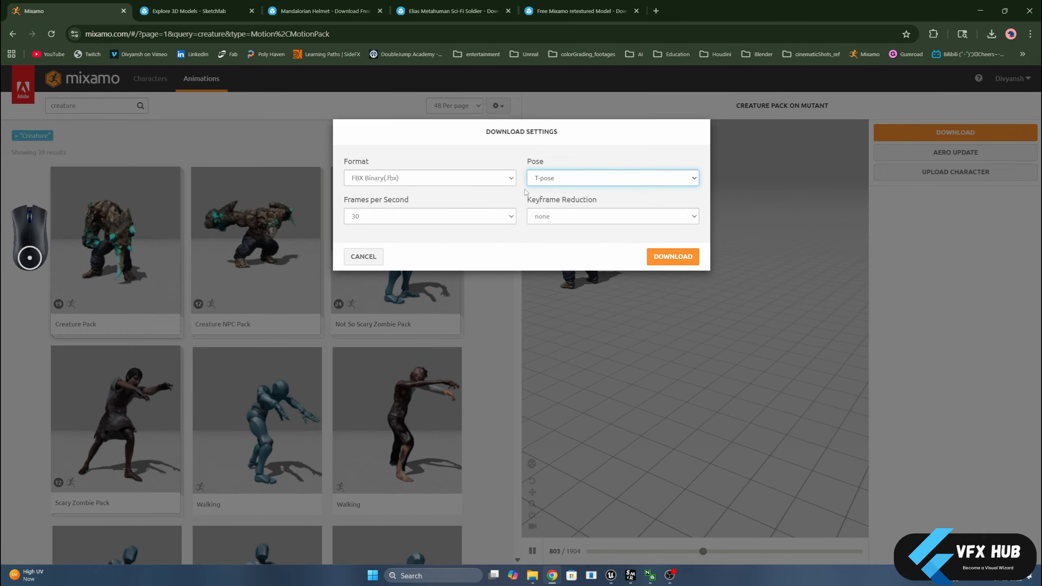
pyautogui.click(546, 185)
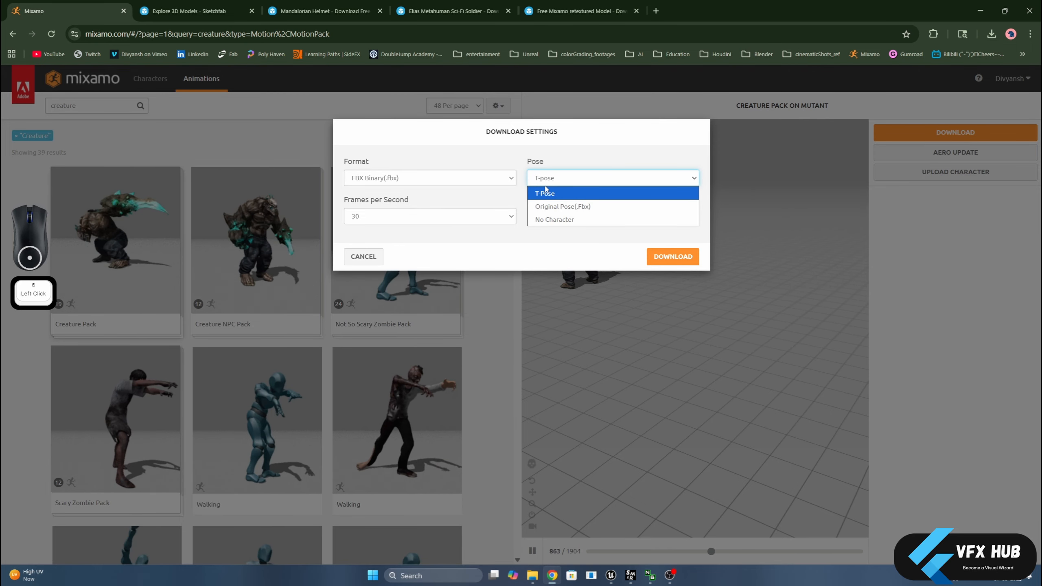
pyautogui.click(554, 219)
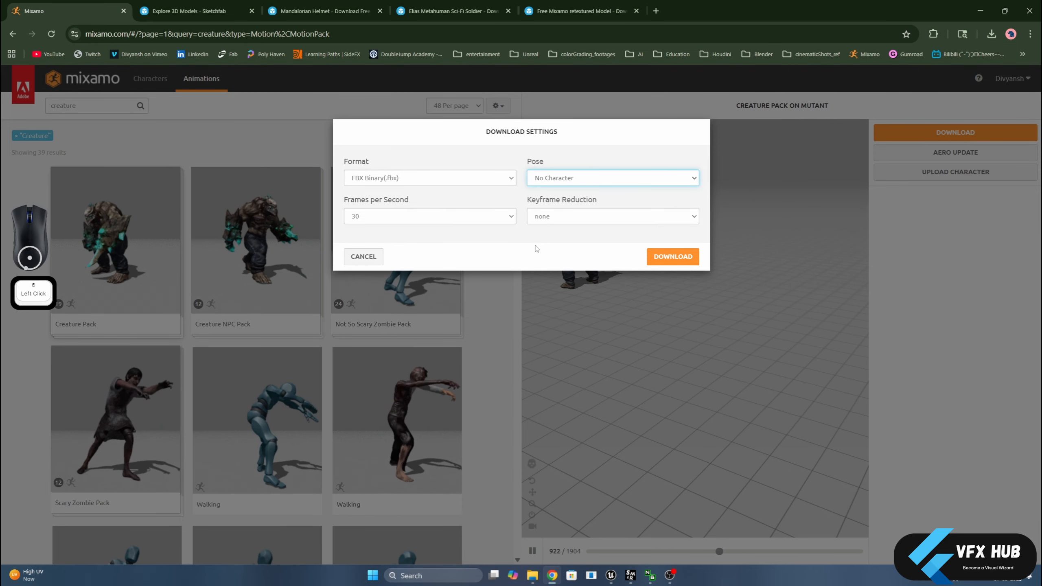
pyautogui.click(469, 212)
pyautogui.click(433, 232)
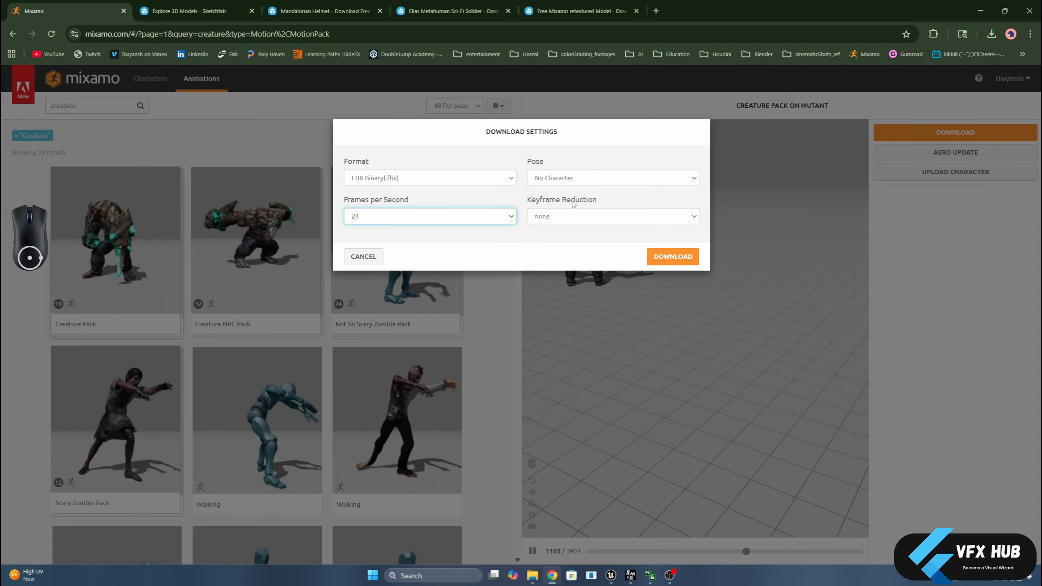
# Download the Creature Pack as Creature Pack_2.zip and dismiss the finished download.
pyautogui.click(658, 257)
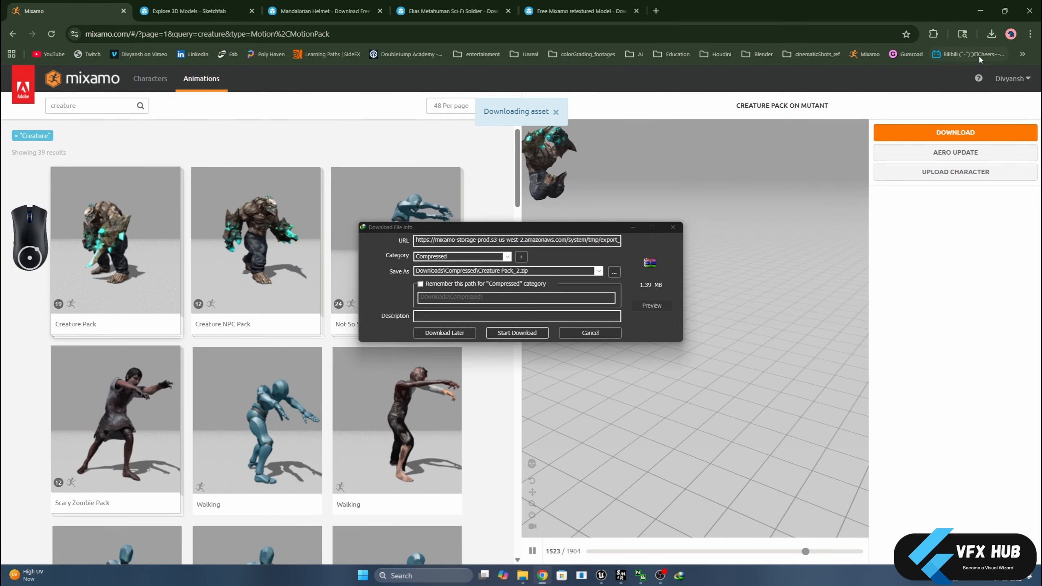
pyautogui.click(524, 333)
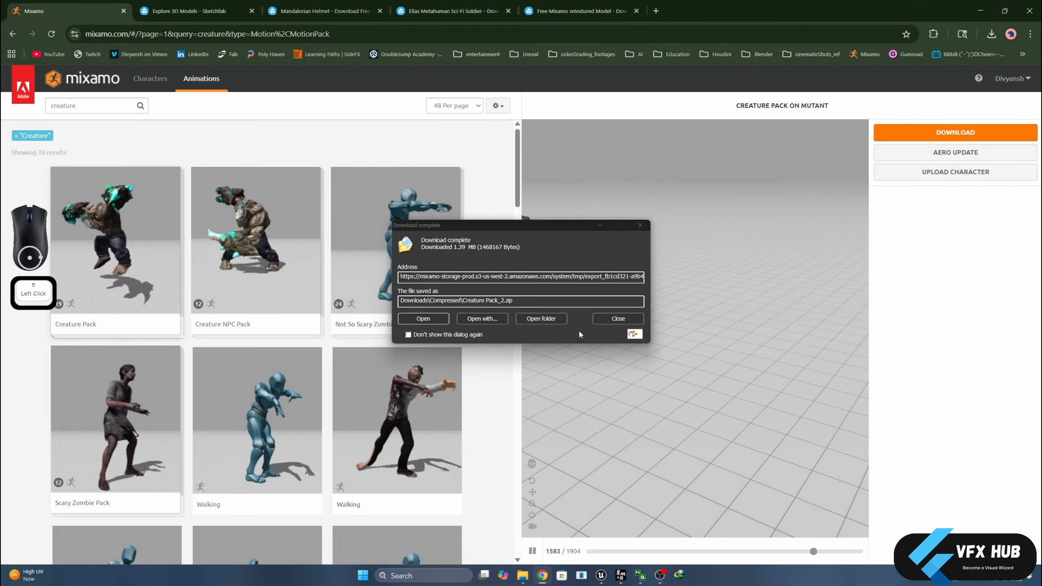
pyautogui.click(616, 324)
# Quit the download manager running in the background.
pyautogui.click(920, 575)
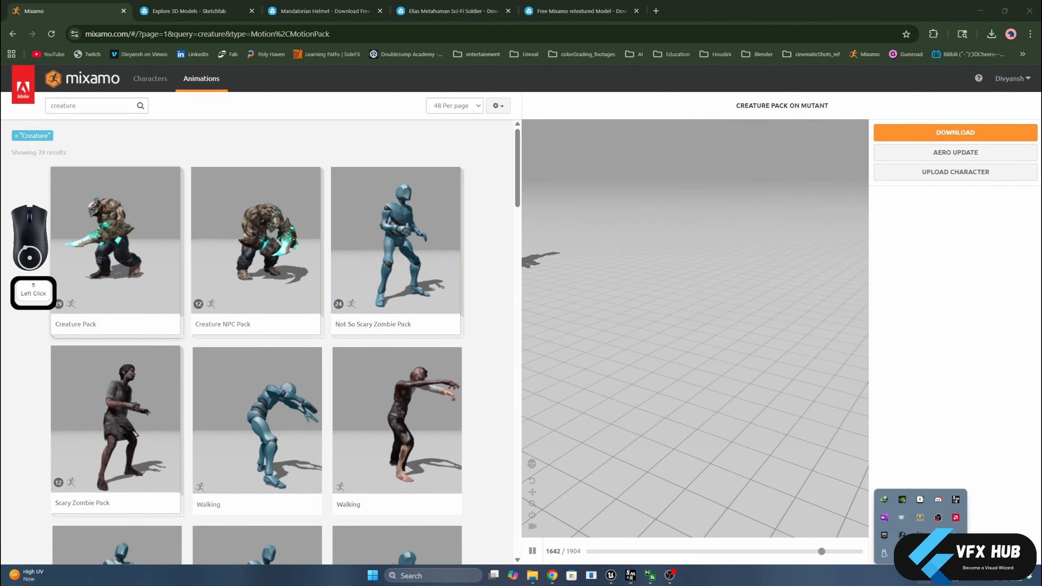
pyautogui.rightClick(884, 496)
pyautogui.click(907, 491)
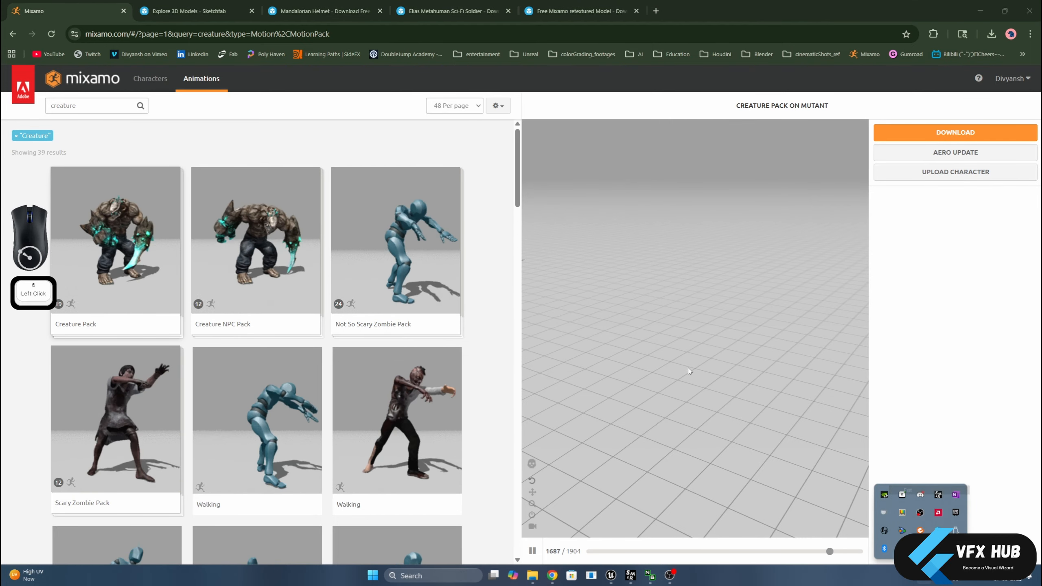
pyautogui.click(472, 148)
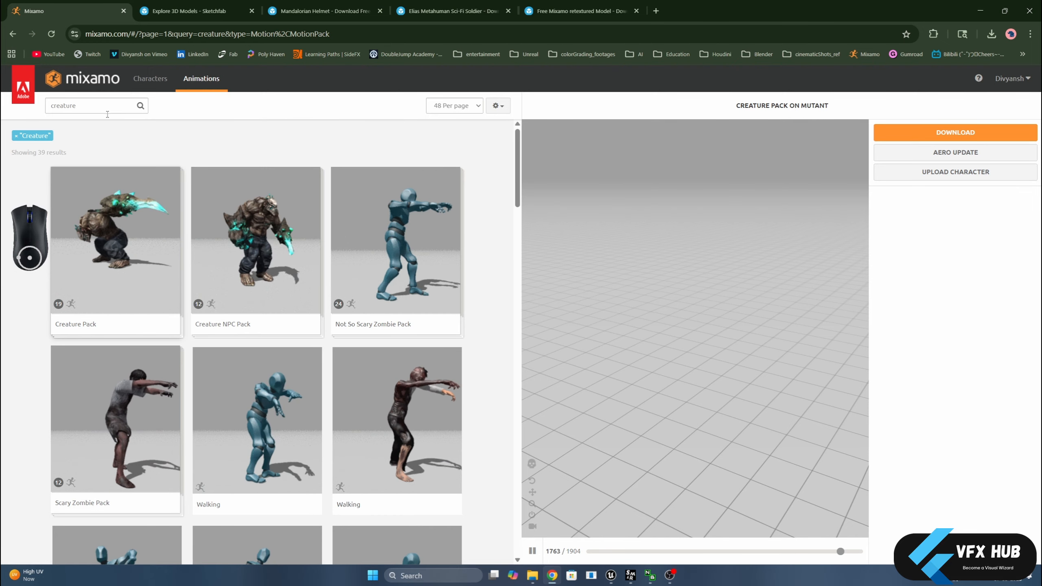
# Search the animations for mustent.
pyautogui.click(93, 110)
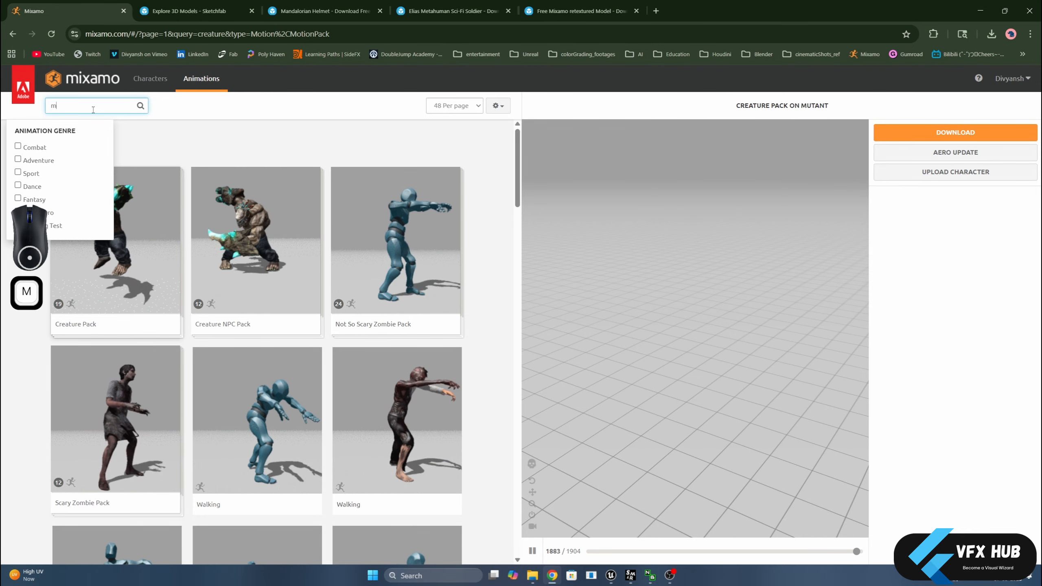
pyautogui.write('mustent')
pyautogui.press('Return')
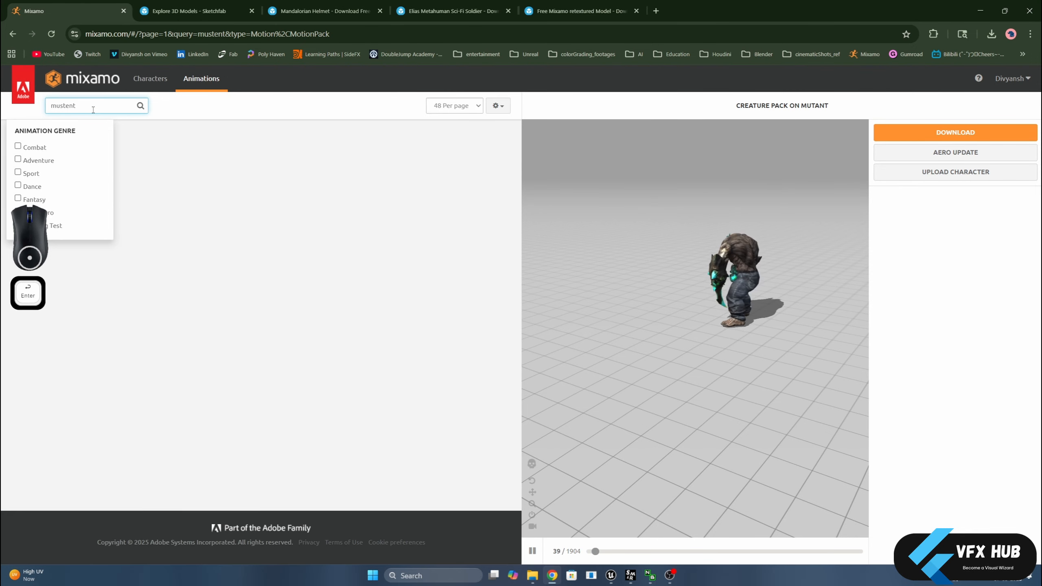
# Correct the search term to mutent and search the animations again.
pyautogui.press('BackSpace')
pyautogui.press('BackSpace')
pyautogui.press('BackSpace')
pyautogui.press('BackSpace')
pyautogui.press('BackSpace')
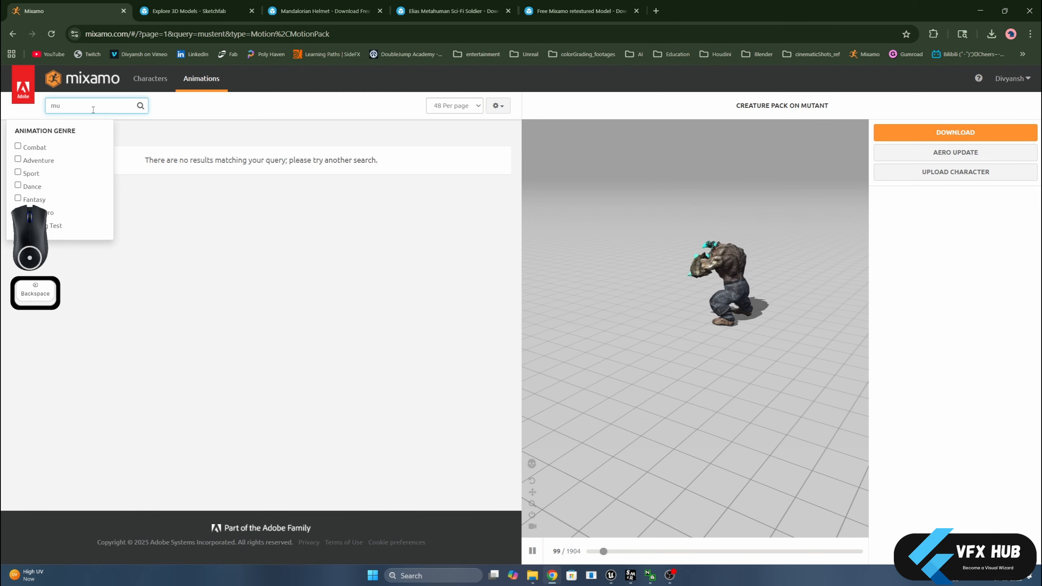
pyautogui.write('tent')
pyautogui.press('Return')
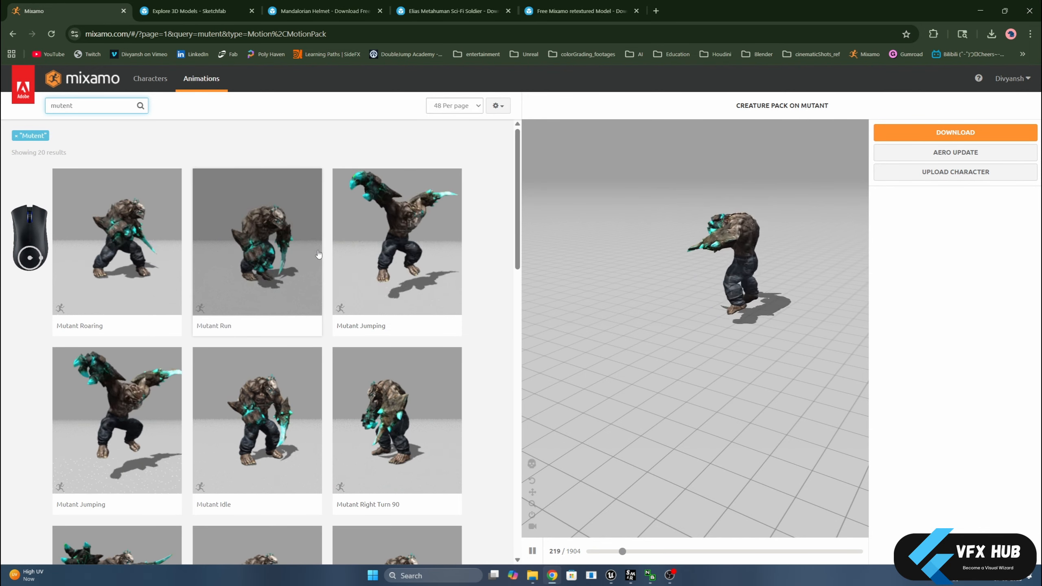
# Preview the Mutant Jumping and Mutant Right Turn 90 animations on the Mutant.
pyautogui.click(410, 255)
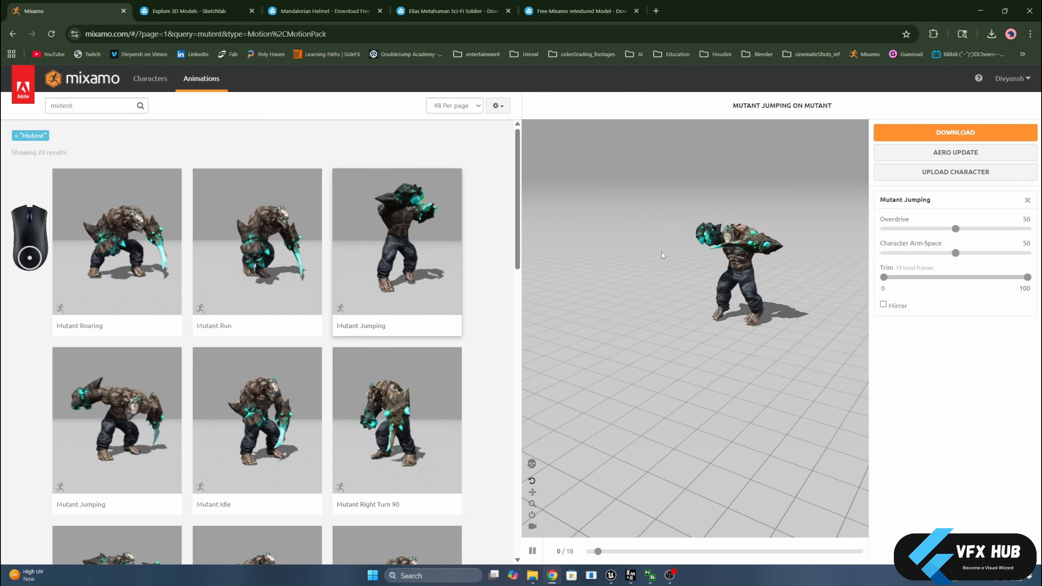
pyautogui.moveTo(659, 253); pyautogui.dragTo(699, 246)
pyautogui.scroll(2, 697, 251)
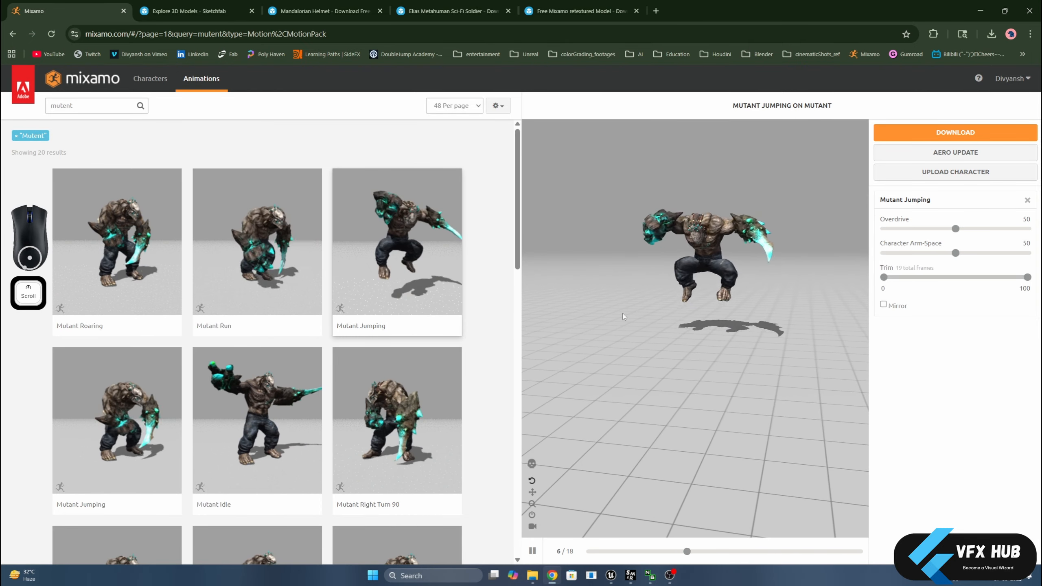
pyautogui.click(400, 402)
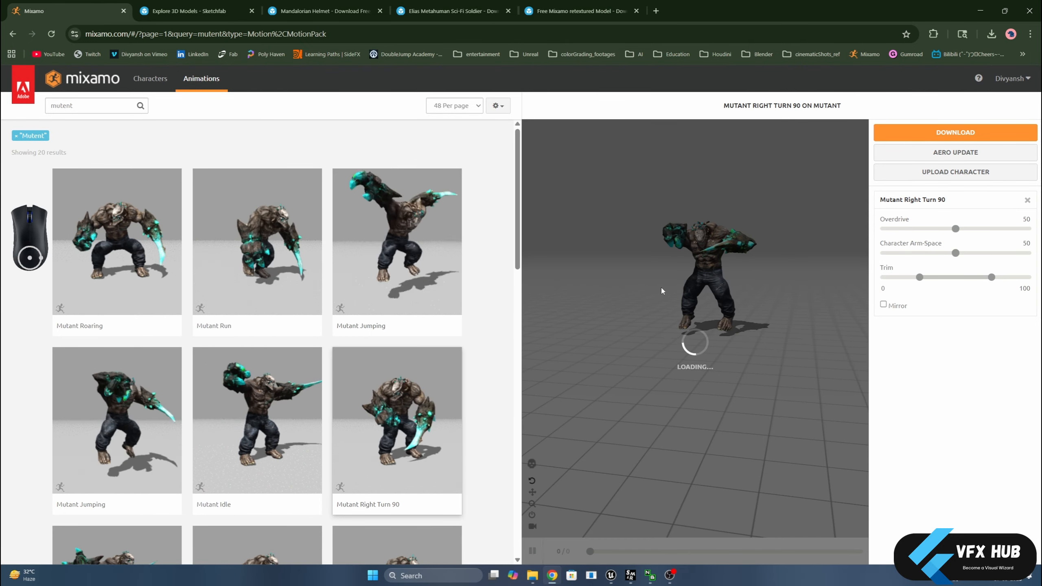
pyautogui.moveTo(661, 291); pyautogui.dragTo(684, 283)
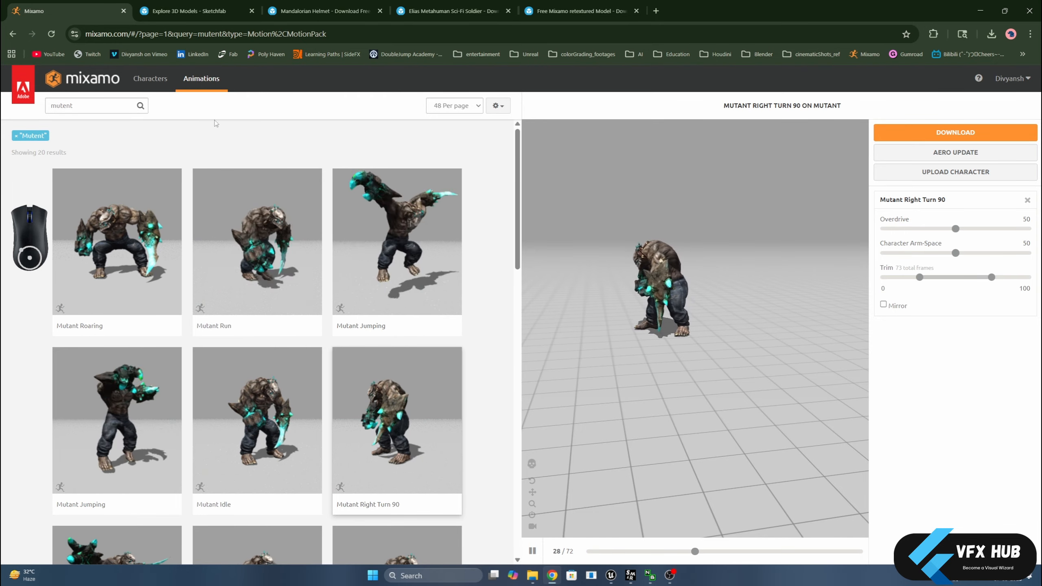
# Clear the mutent filter from the character library and replace the Mutant with the Remy character.
pyautogui.click(151, 80)
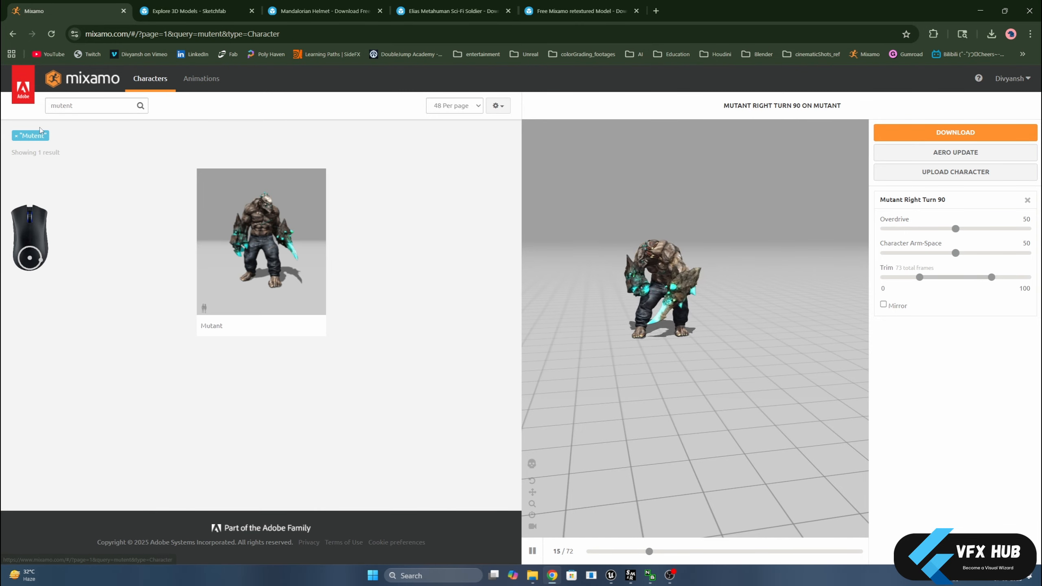
pyautogui.click(16, 136)
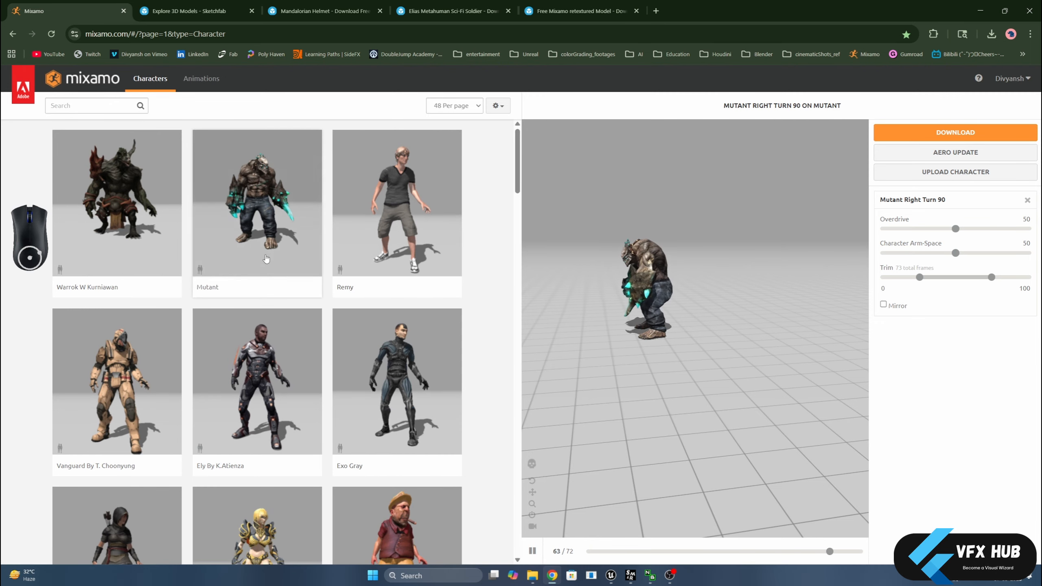
pyautogui.click(361, 232)
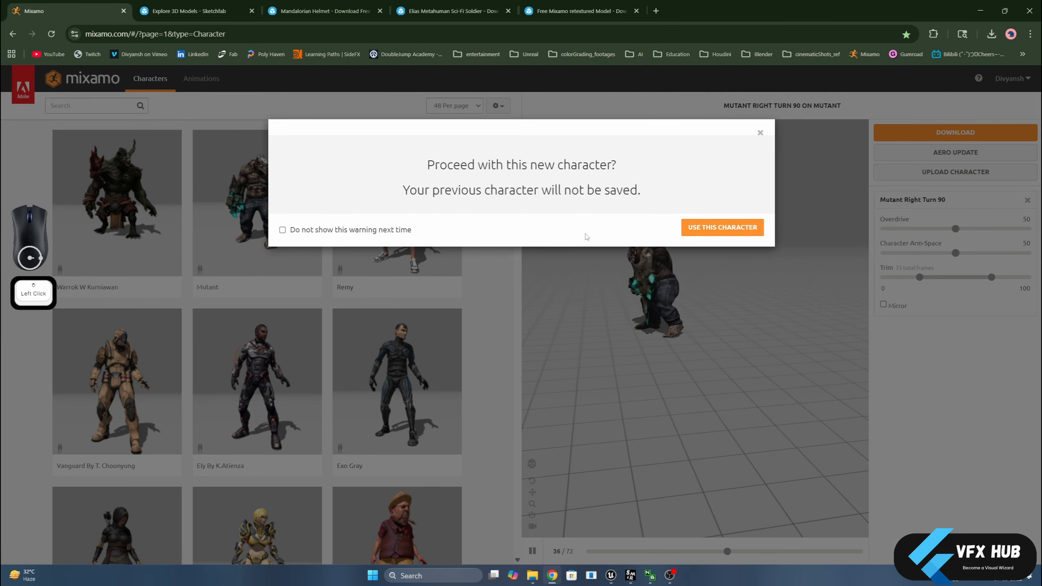
pyautogui.click(709, 228)
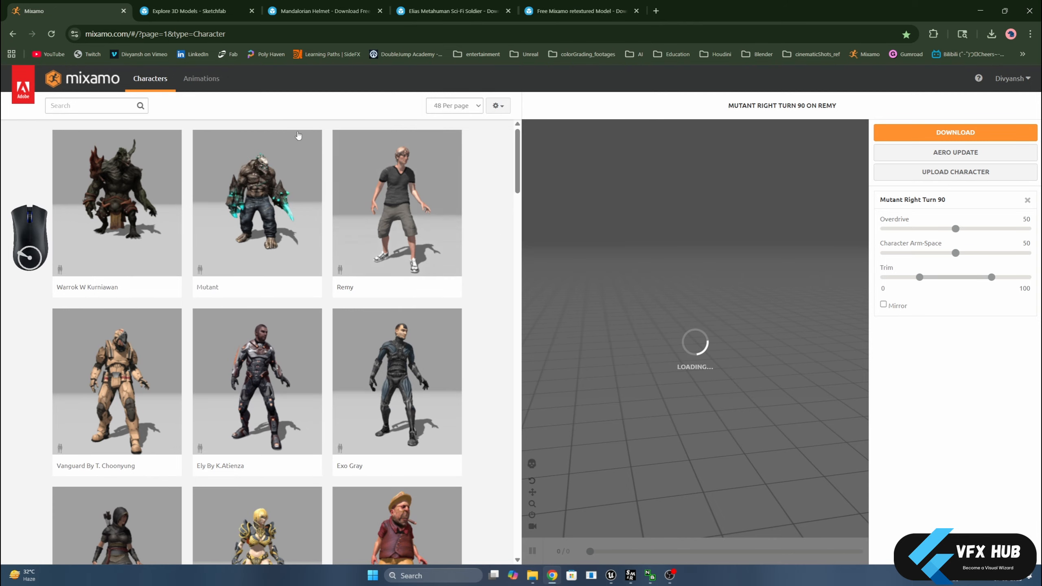
# Search the animations for mutent and apply Mutant Roaring to Remy.
pyautogui.click(203, 82)
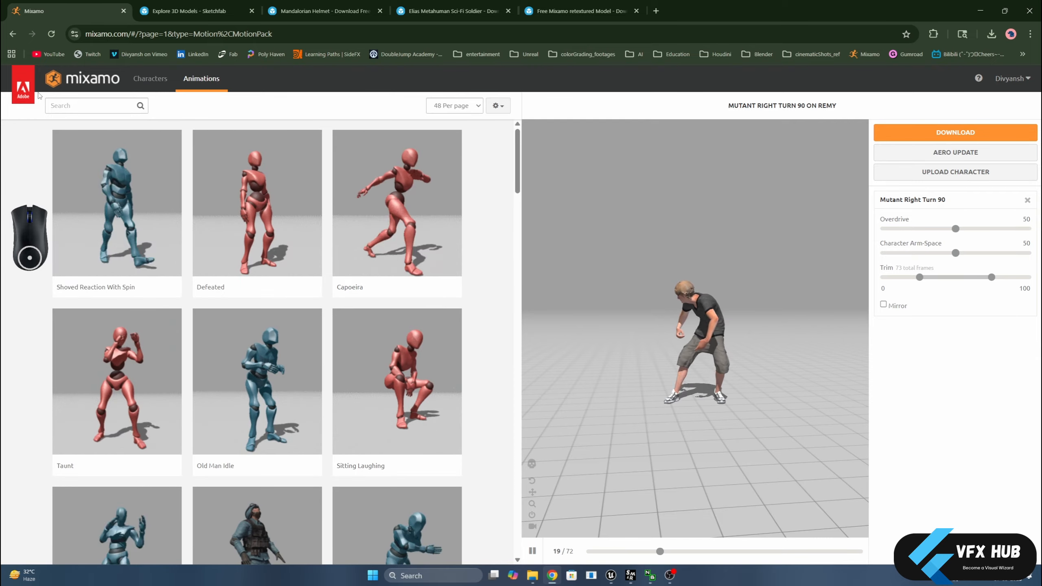
pyautogui.click(63, 105)
pyautogui.write('mutenmt')
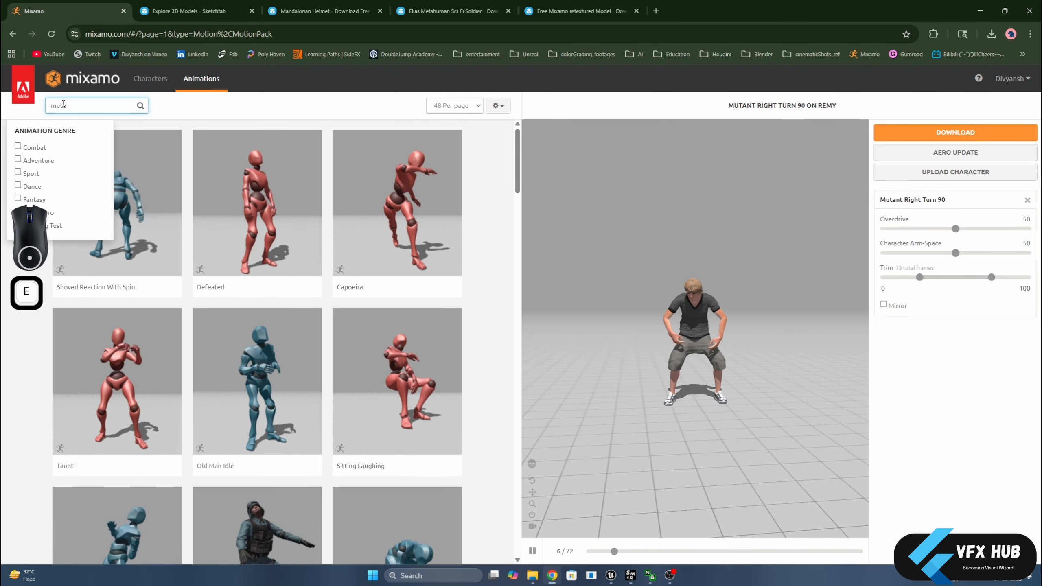
pyautogui.press('BackSpace')
pyautogui.press('BackSpace')
pyautogui.press('BackSpace')
pyautogui.press('BackSpace')
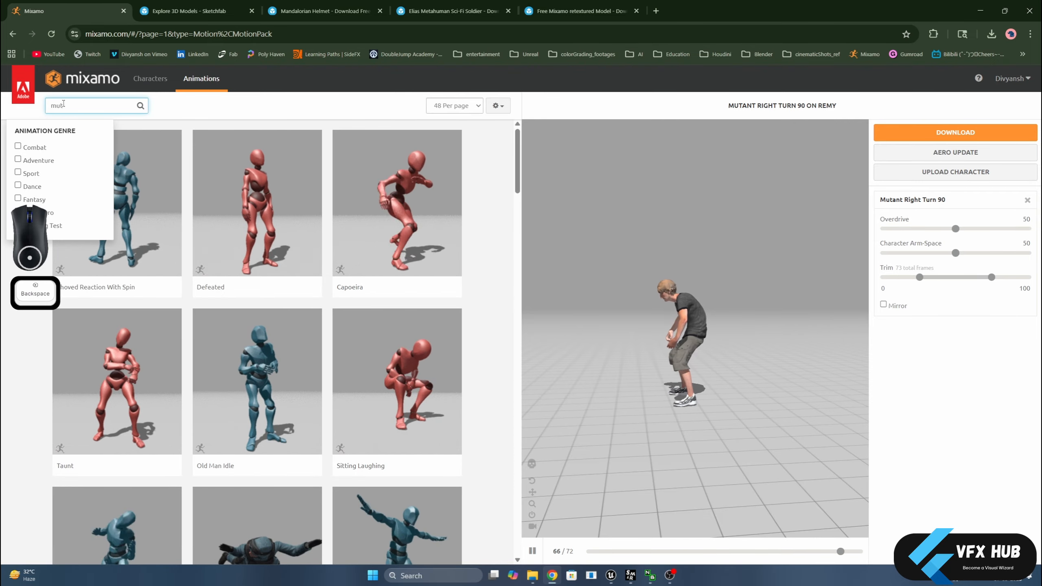
pyautogui.write('ent')
pyautogui.press('Return')
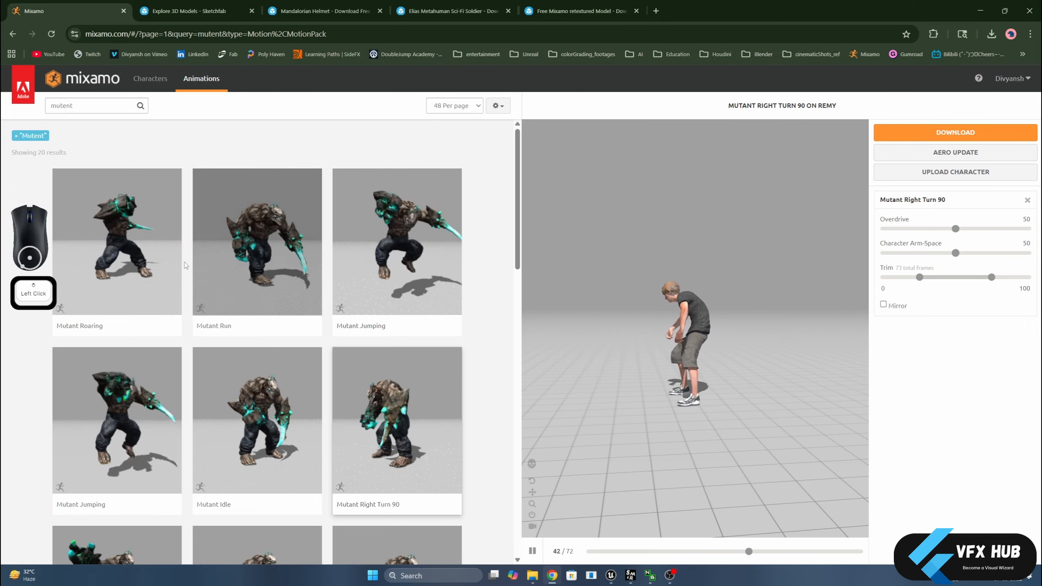
pyautogui.click(128, 269)
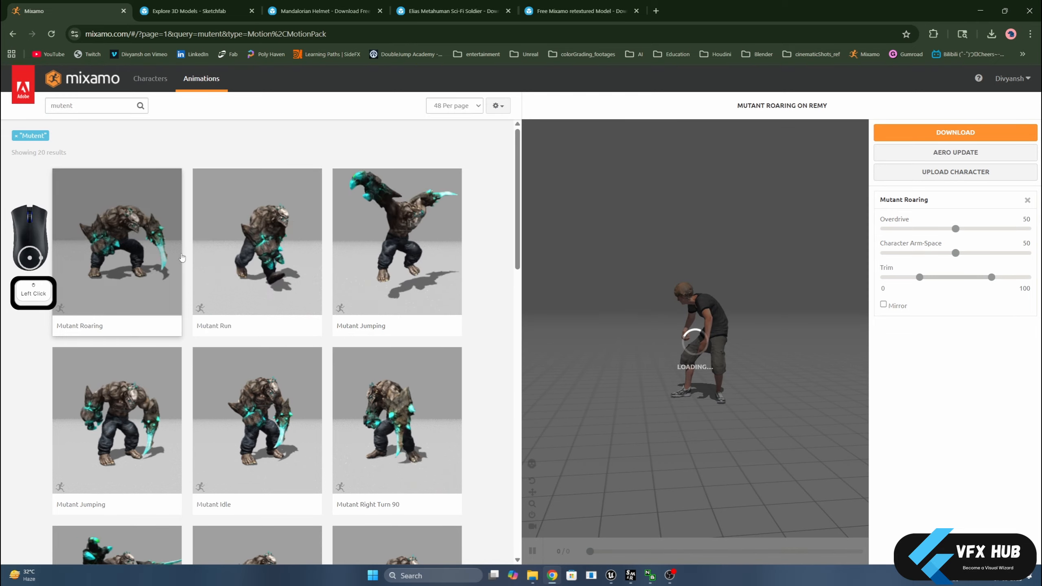
pyautogui.moveTo(597, 325)
pyautogui.mouseDown()
pyautogui.moveTo(632, 324)
pyautogui.moveTo(590, 316)
pyautogui.mouseUp()
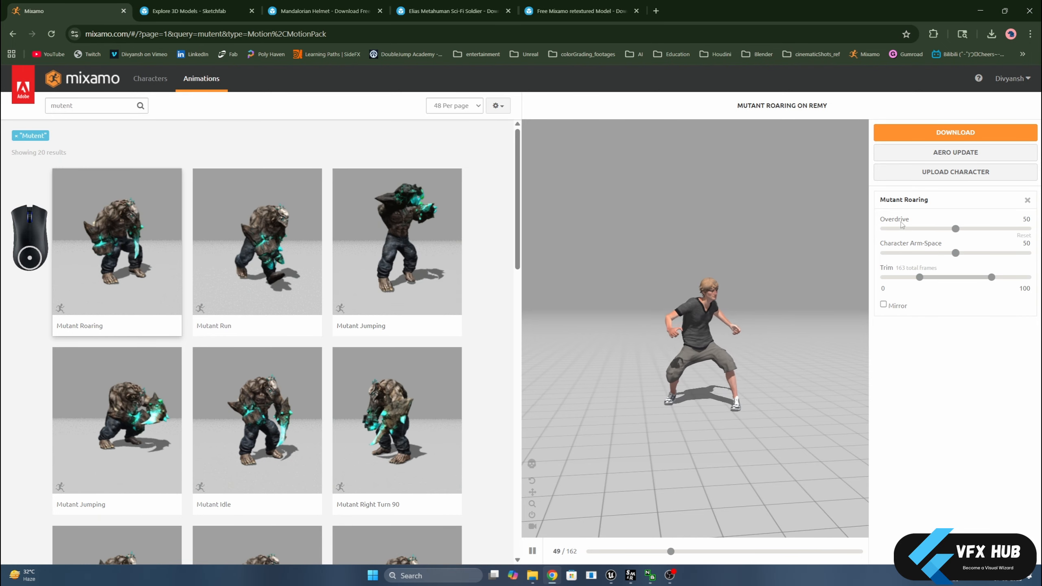
# Try the Mutant Roaring animation's Overdrive at 7 and at 91.
pyautogui.moveTo(948, 230); pyautogui.dragTo(893, 230)
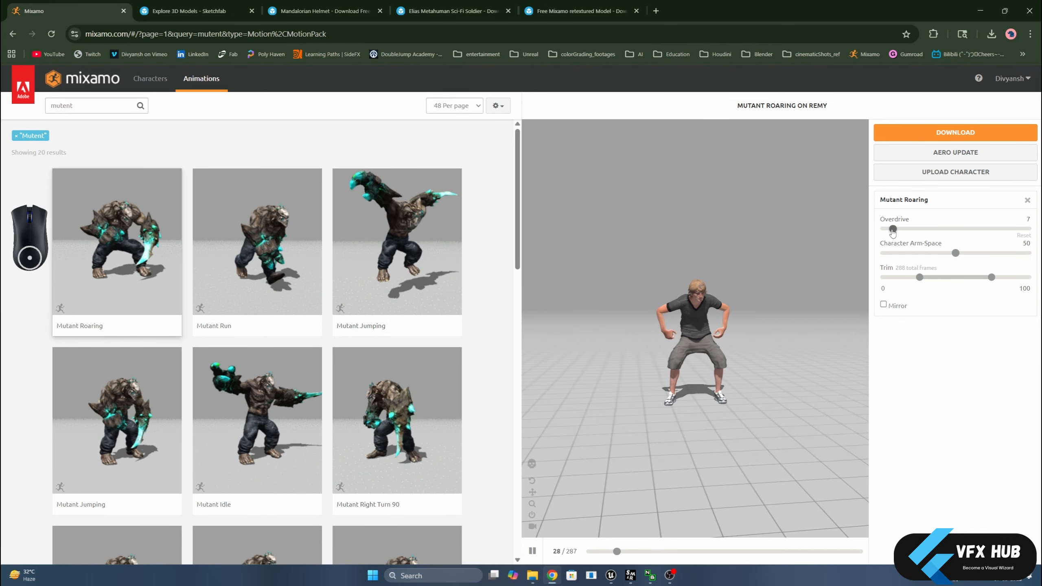
pyautogui.click(894, 232)
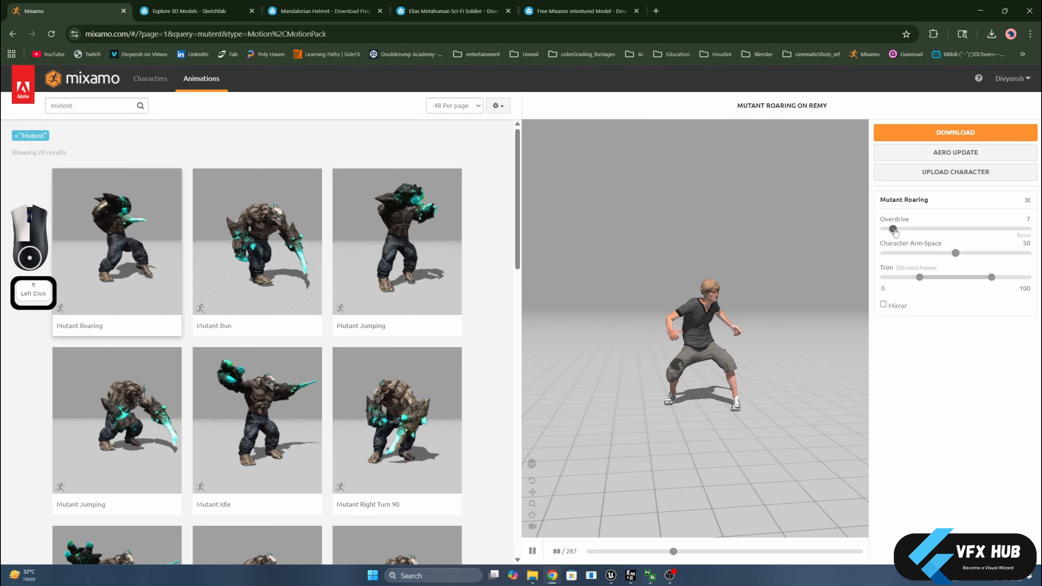
pyautogui.moveTo(1017, 242); pyautogui.dragTo(1016, 242)
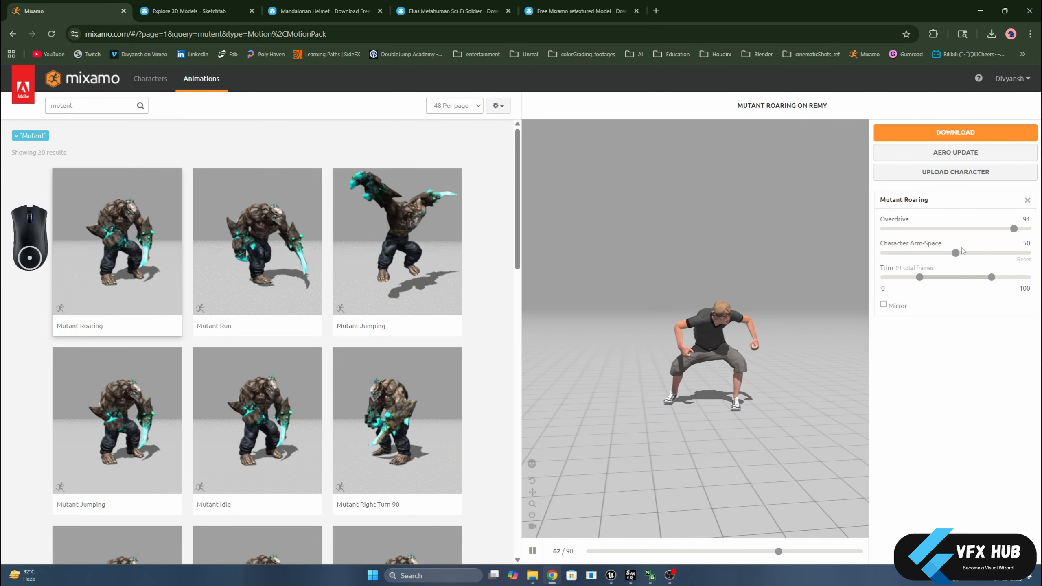
# Try Character Arm-Space at 9 and 48, and reset both it and Overdrive to 50.
pyautogui.moveTo(956, 253); pyautogui.dragTo(898, 255)
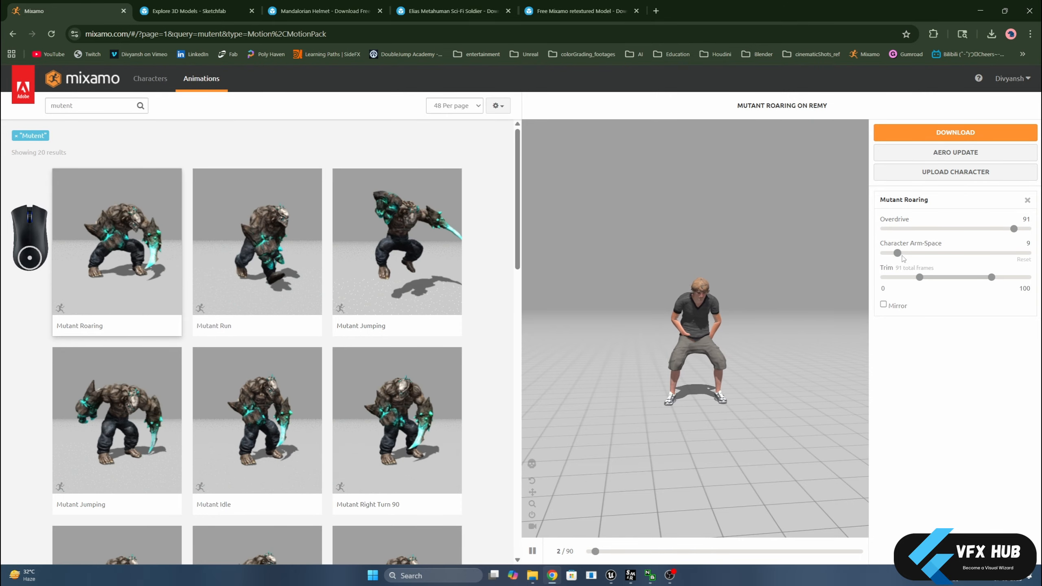
pyautogui.click(932, 252)
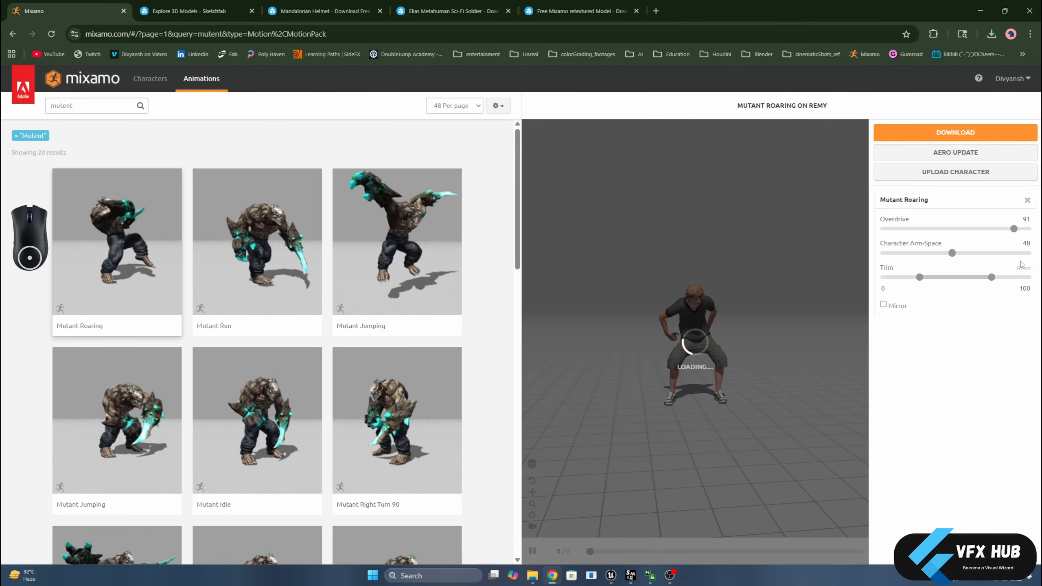
pyautogui.click(1025, 244)
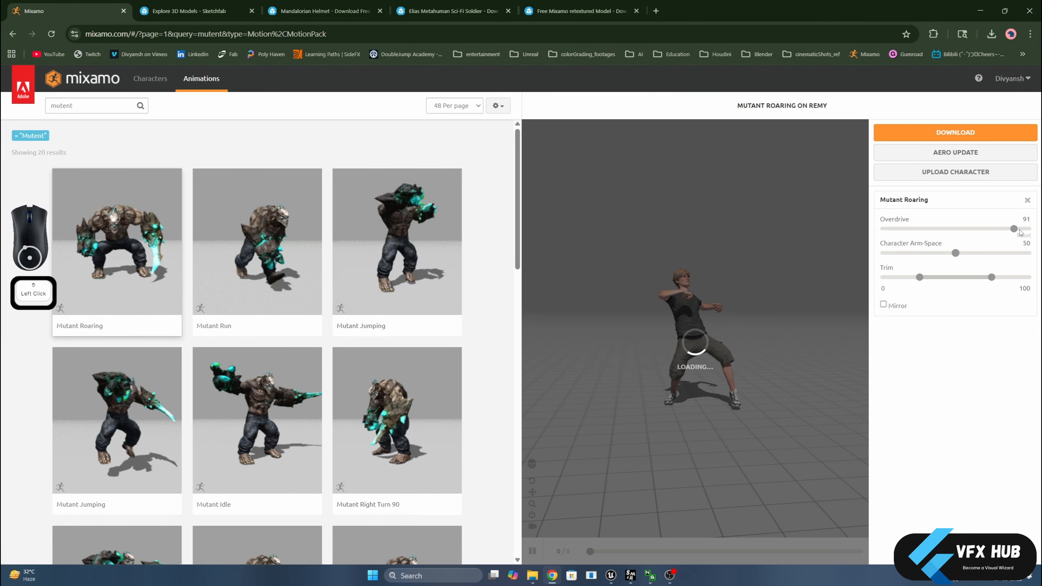
pyautogui.click(1022, 236)
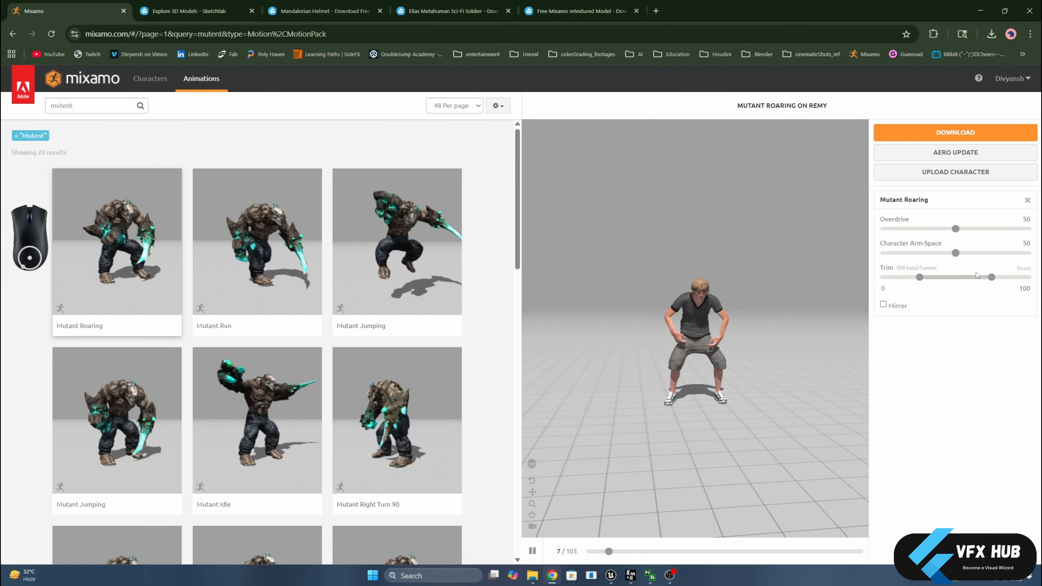
# Try the Mirror option on Mutant Roaring and turn it off again.
pyautogui.moveTo(764, 335); pyautogui.dragTo(683, 337)
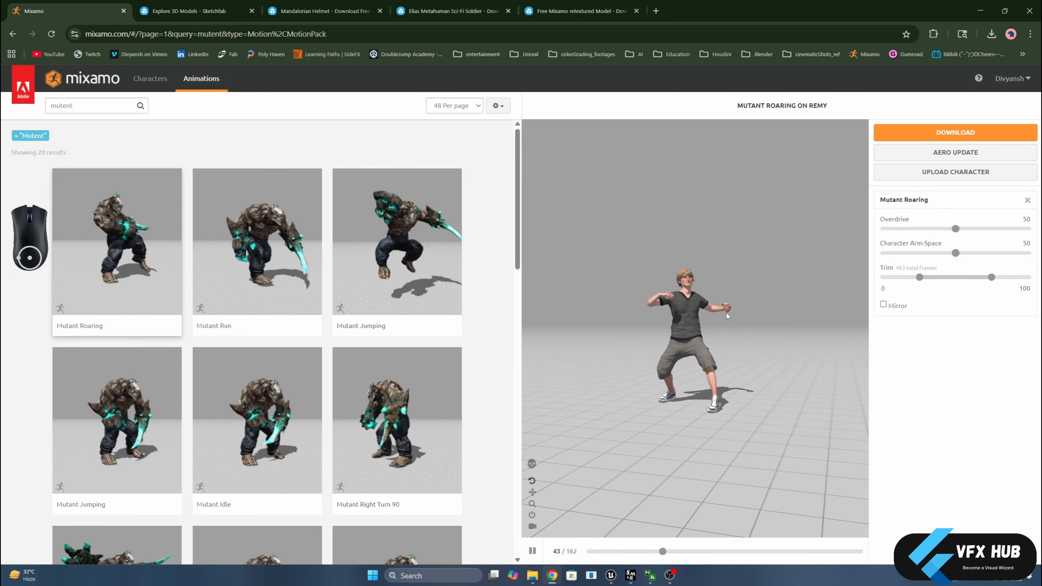
pyautogui.moveTo(726, 312); pyautogui.dragTo(697, 303)
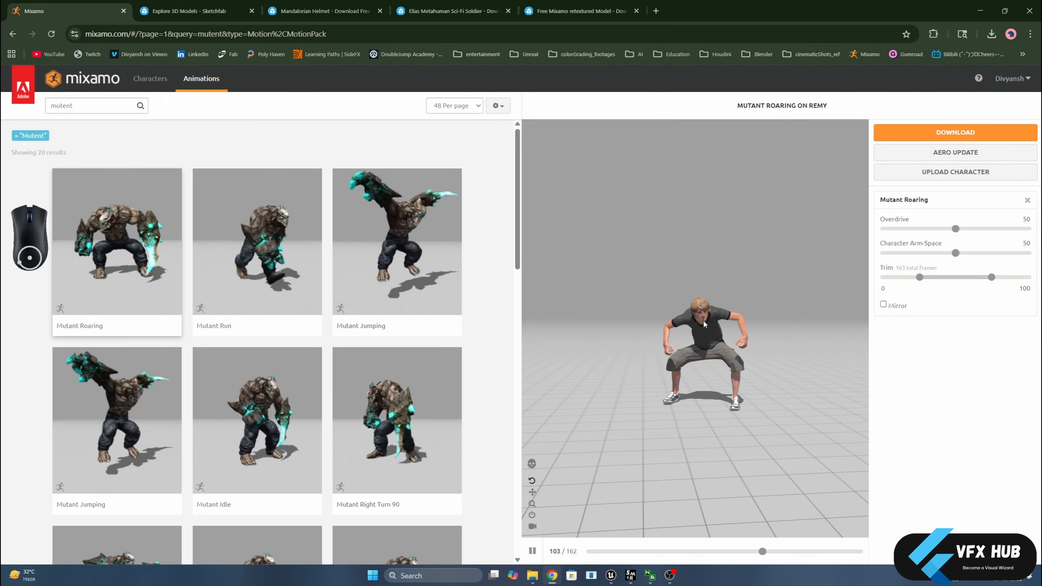
pyautogui.click(883, 304)
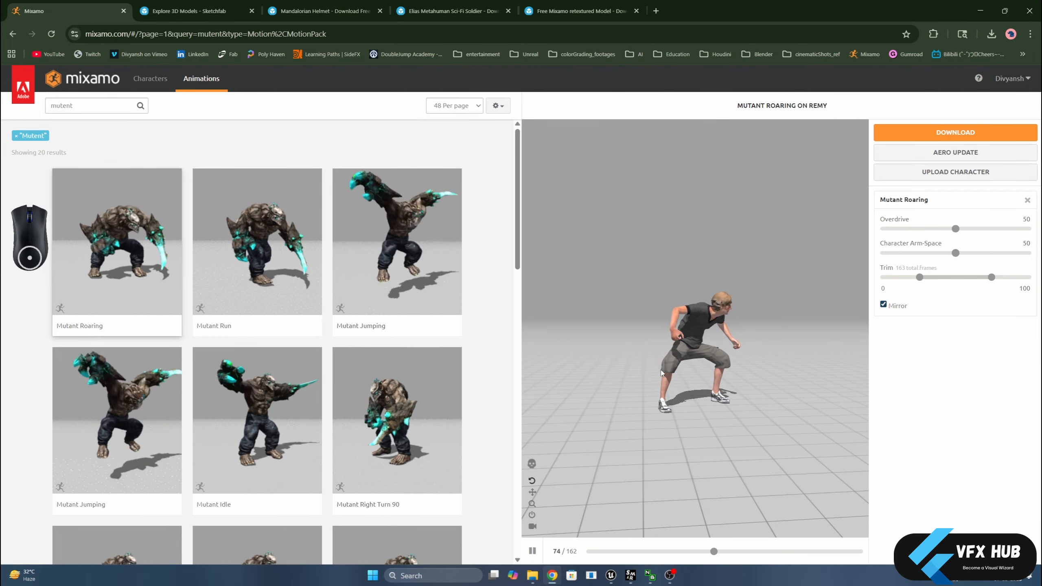
pyautogui.click(882, 304)
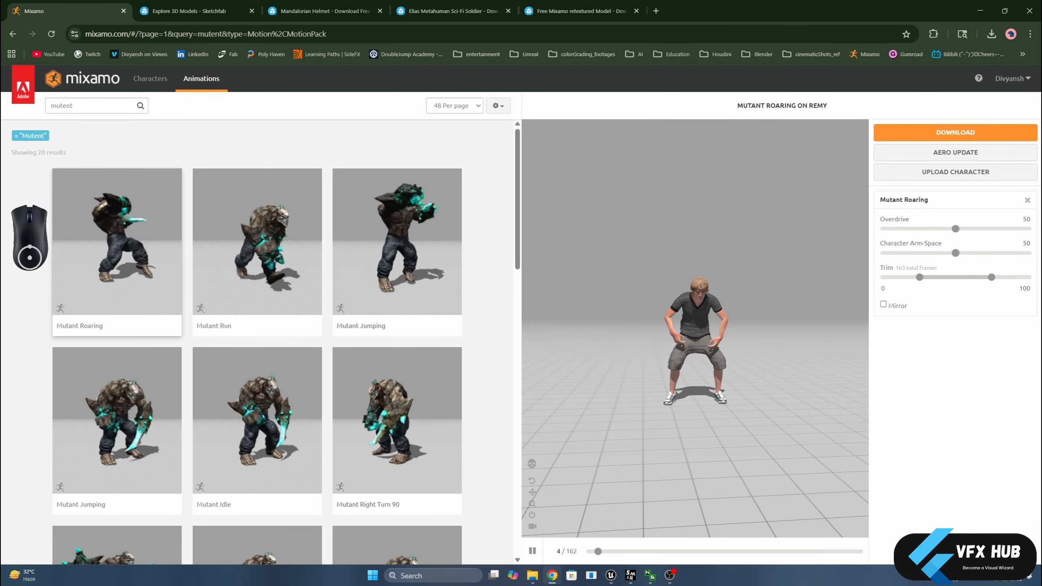
# Review the Elias Metahuman Sci-Fi Soldier model on its Sketchfab page.
pyautogui.click(476, 4)
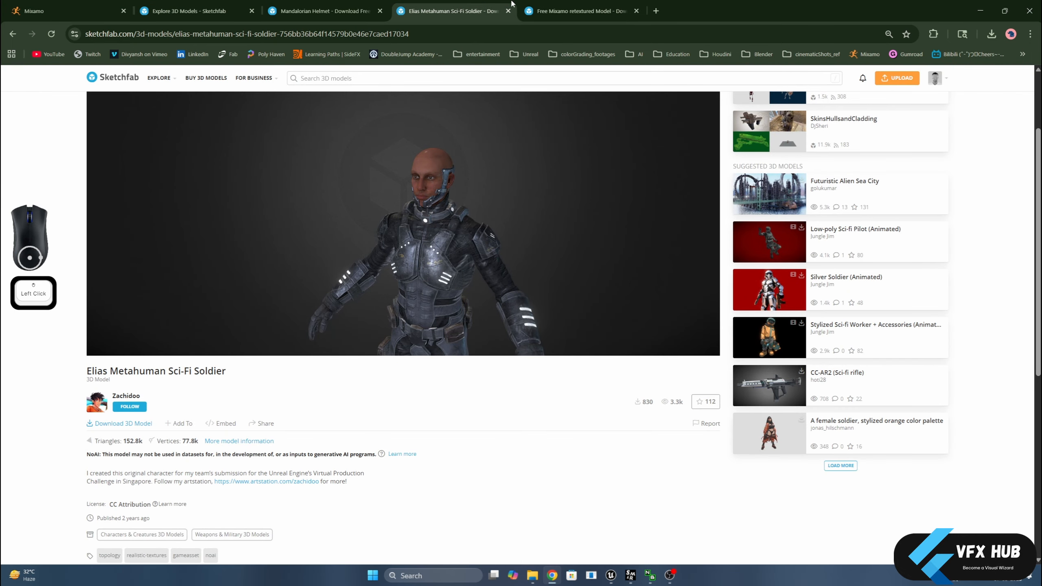
pyautogui.click(534, 9)
pyautogui.click(490, 4)
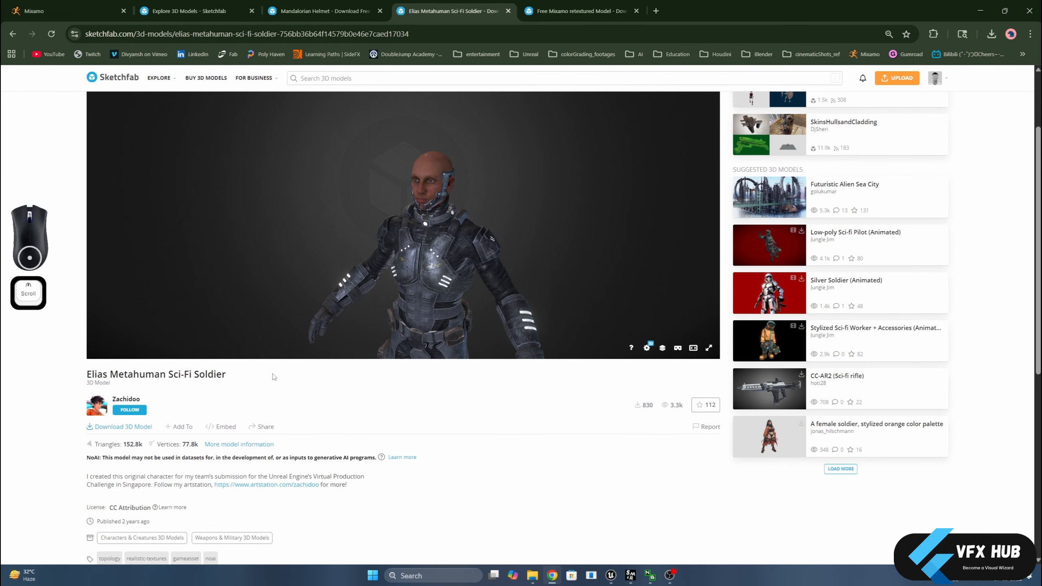
pyautogui.scroll(2, 341, 351)
pyautogui.scroll(-5, 408, 365)
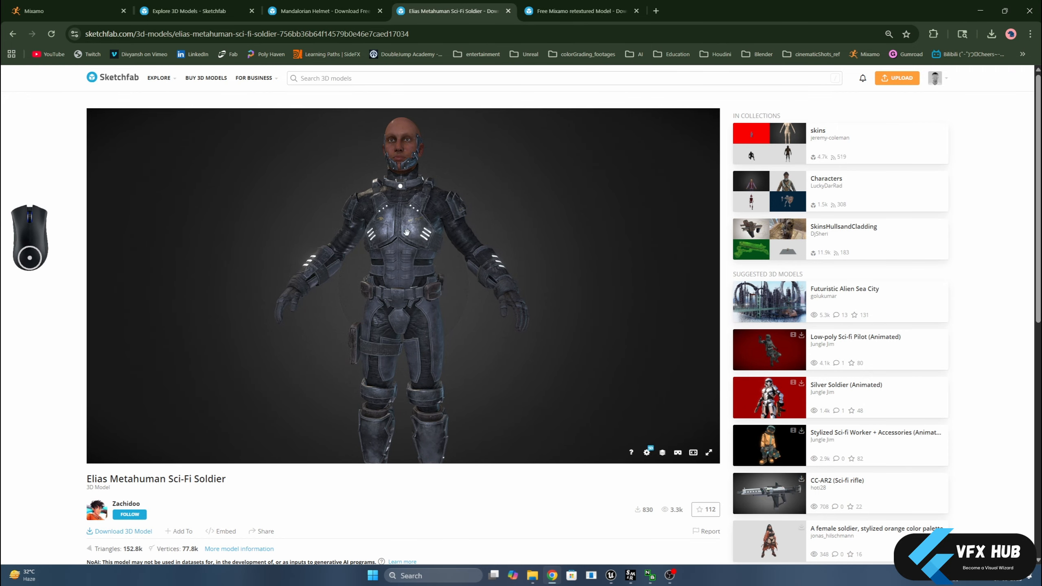
# Return to Mixamo and upload Elias LowPoly.fbx from the elias-metahuman-sci-fi-soldier source folder as a new character.
pyautogui.click(68, 13)
pyautogui.click(529, 576)
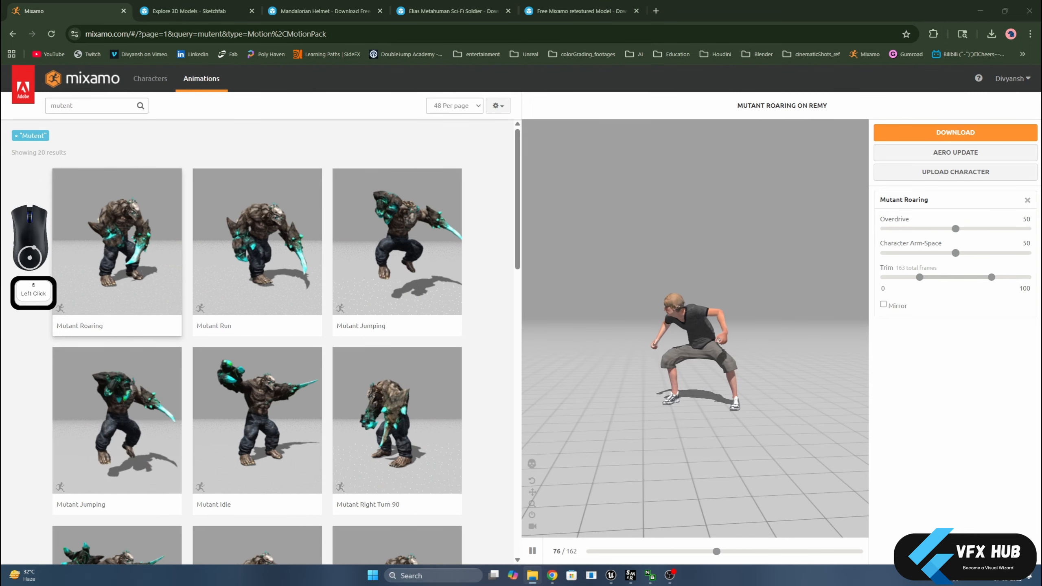
pyautogui.moveTo(1041, 161); pyautogui.dragTo(540, 172)
pyautogui.click(573, 257)
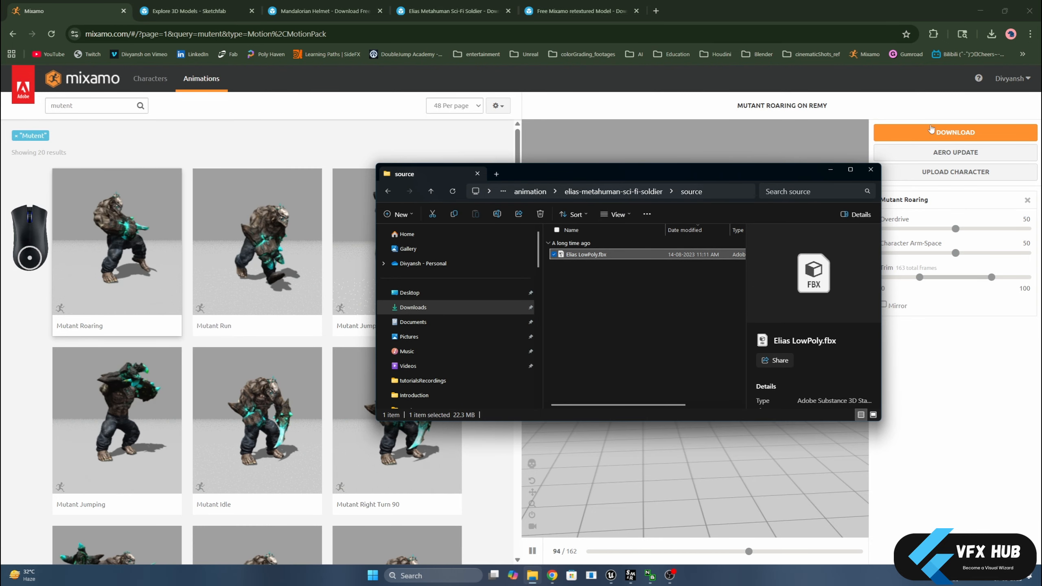
pyautogui.click(936, 174)
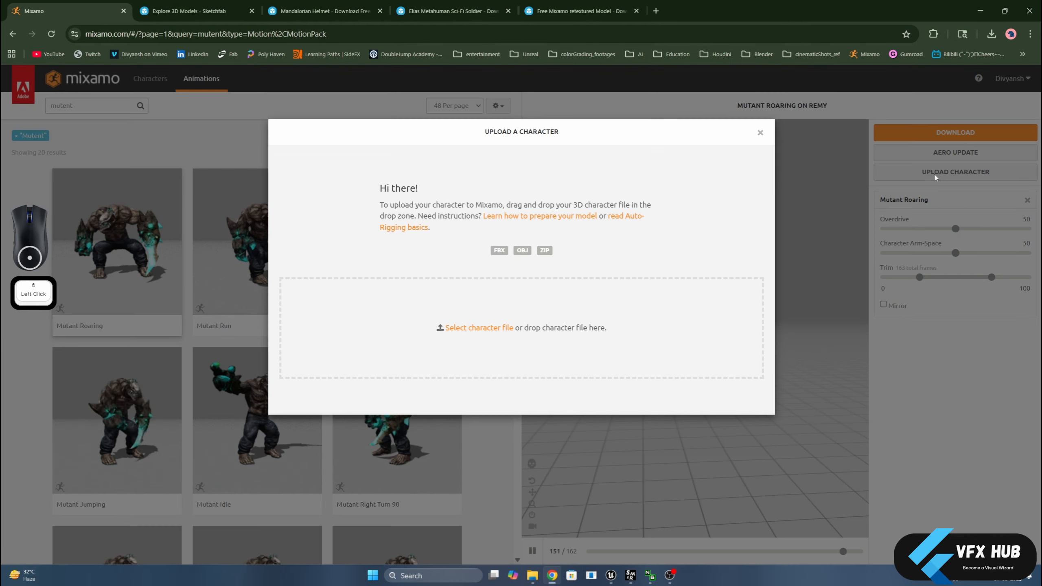
pyautogui.click(532, 575)
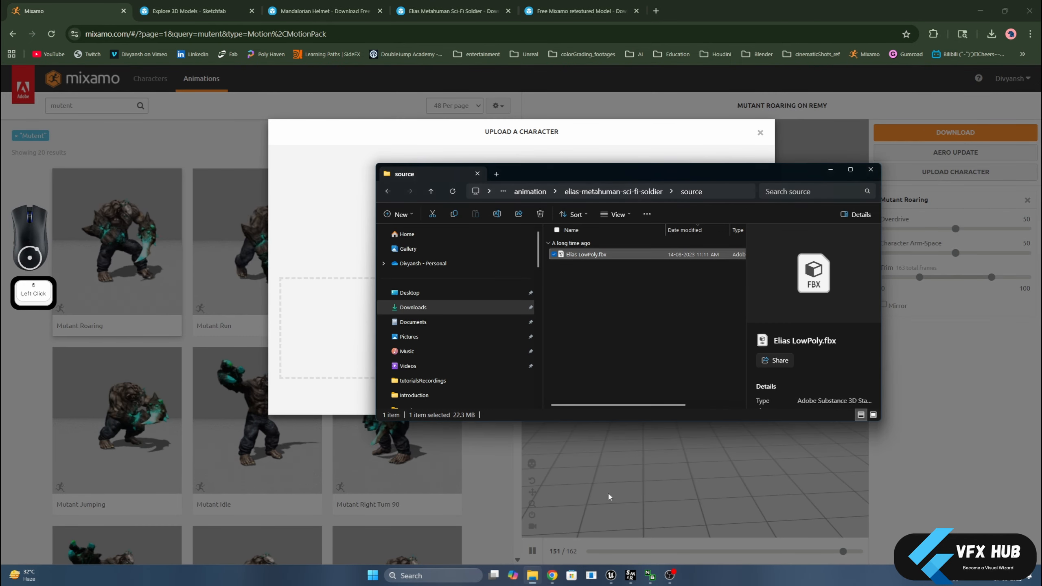
pyautogui.moveTo(591, 178); pyautogui.dragTo(766, 169)
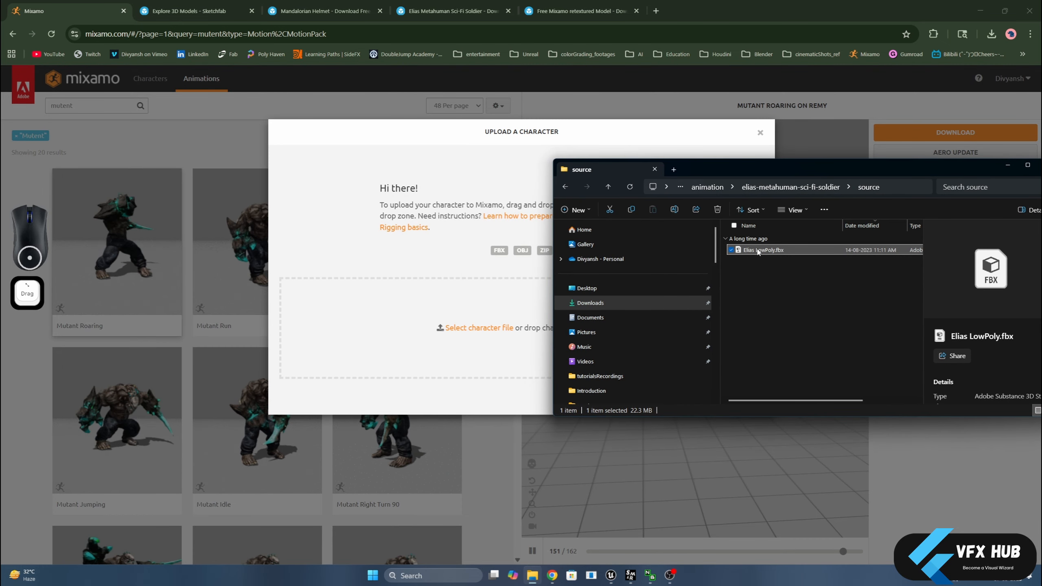
pyautogui.moveTo(763, 249); pyautogui.dragTo(504, 330)
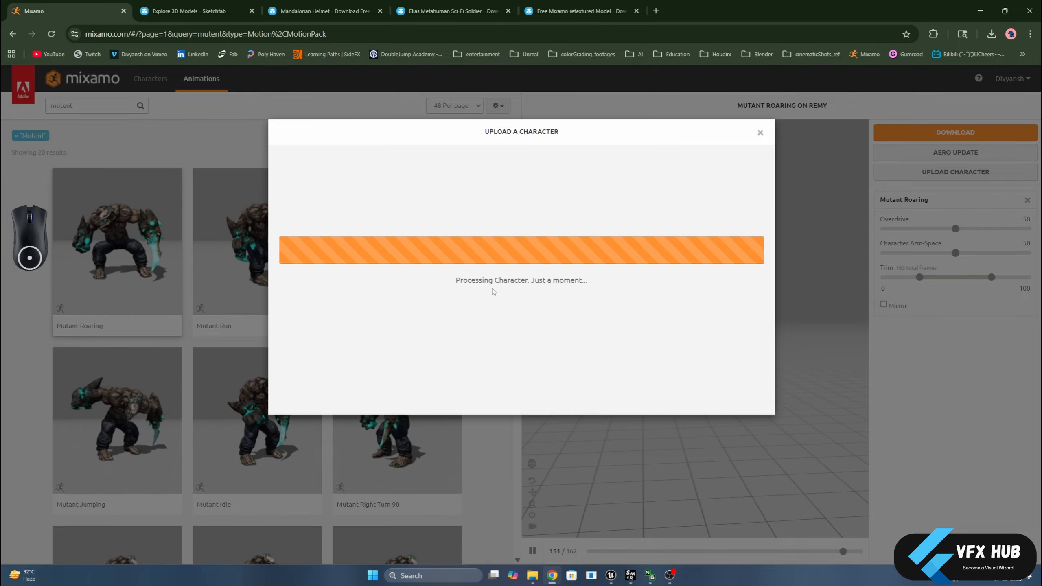
# Rotate the uploaded soldier on the Y axis to face forward in the Auto-Rigger and proceed to marker placement.
pyautogui.click(453, 258)
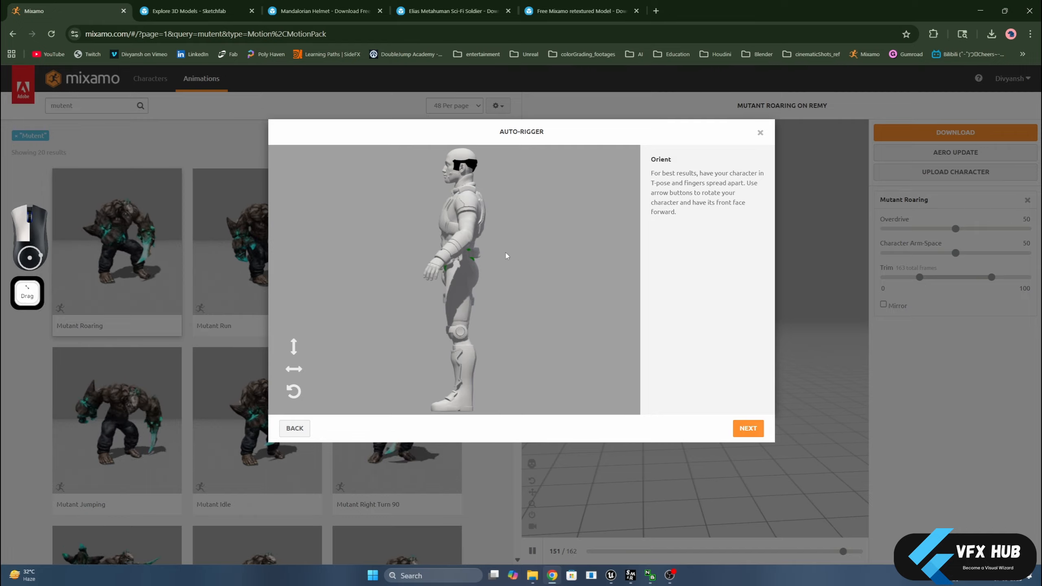
pyautogui.click(293, 370)
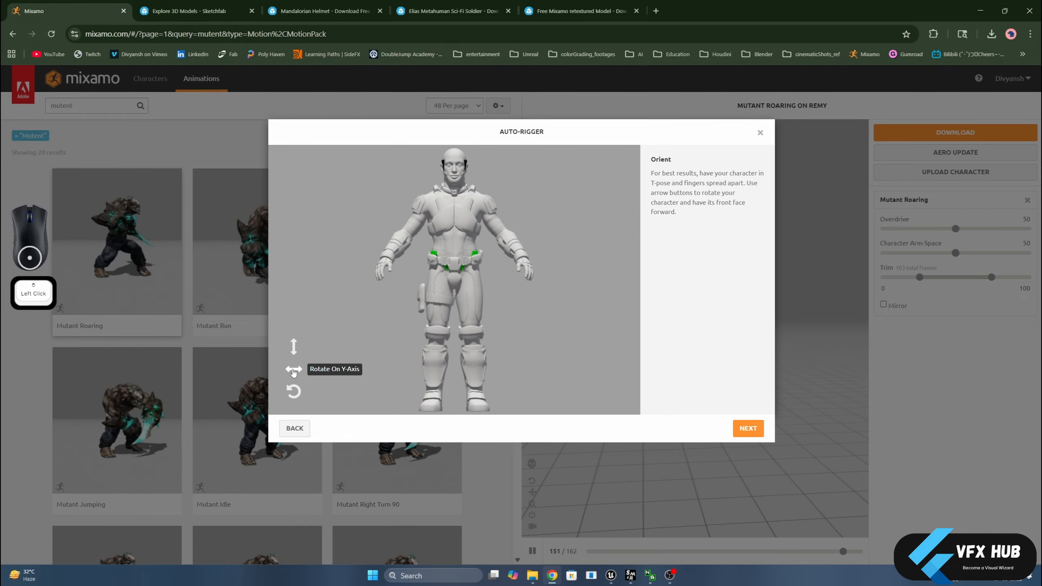
pyautogui.click(293, 370)
pyautogui.click(294, 369)
pyautogui.click(294, 370)
pyautogui.click(293, 370)
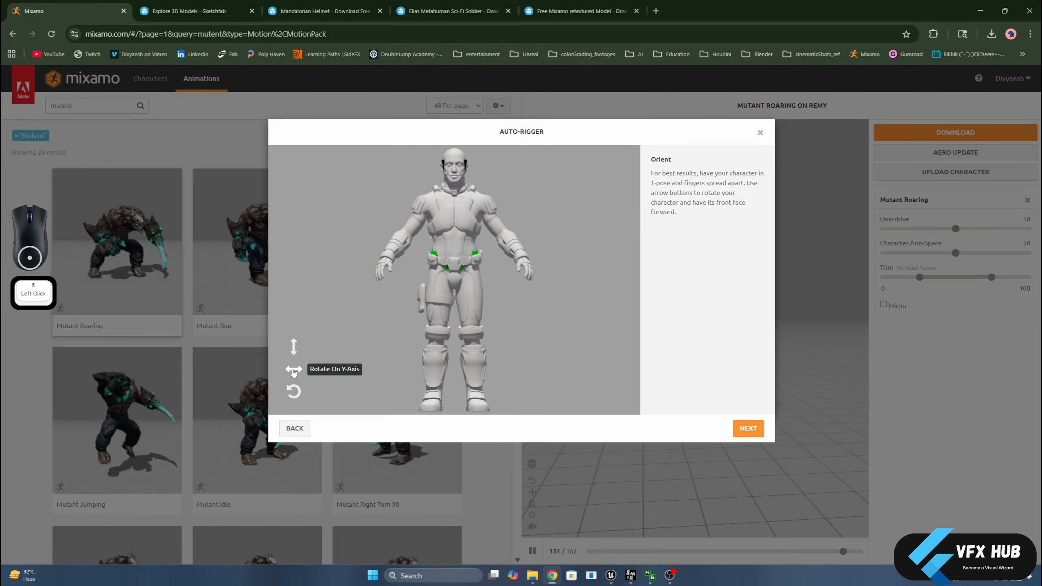
pyautogui.click(747, 429)
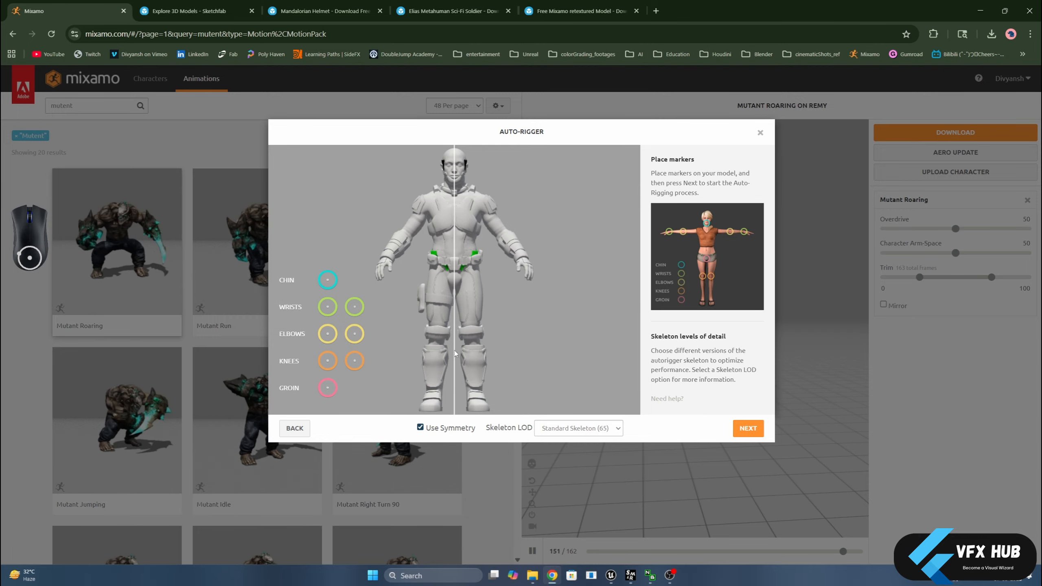
# Review the Free Mixamo retextured Model page on Sketchfab, check the other open model pages, and return to the Mixamo Auto-Rigger.
pyautogui.click(547, 5)
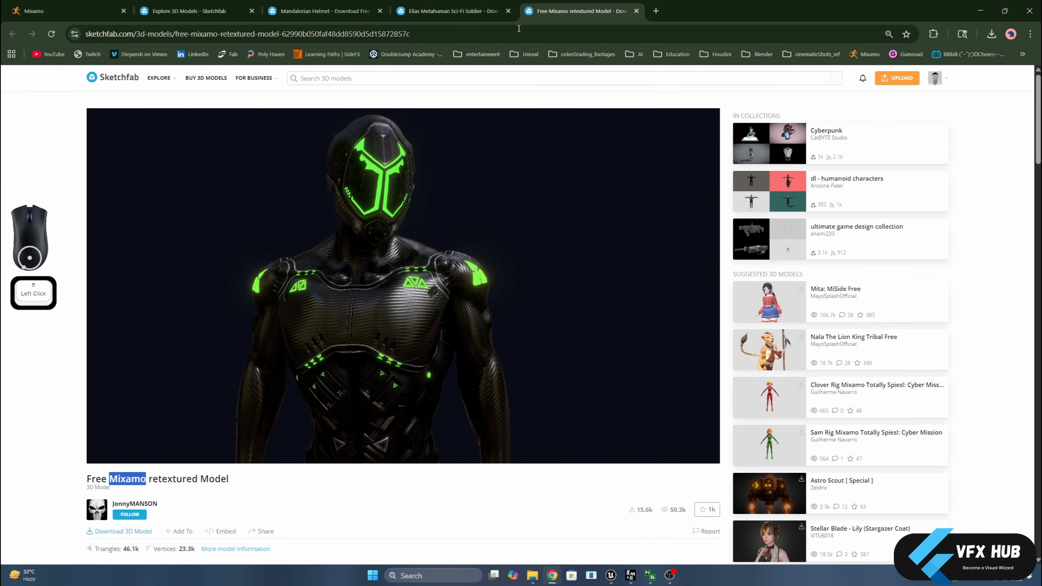
pyautogui.click(117, 476)
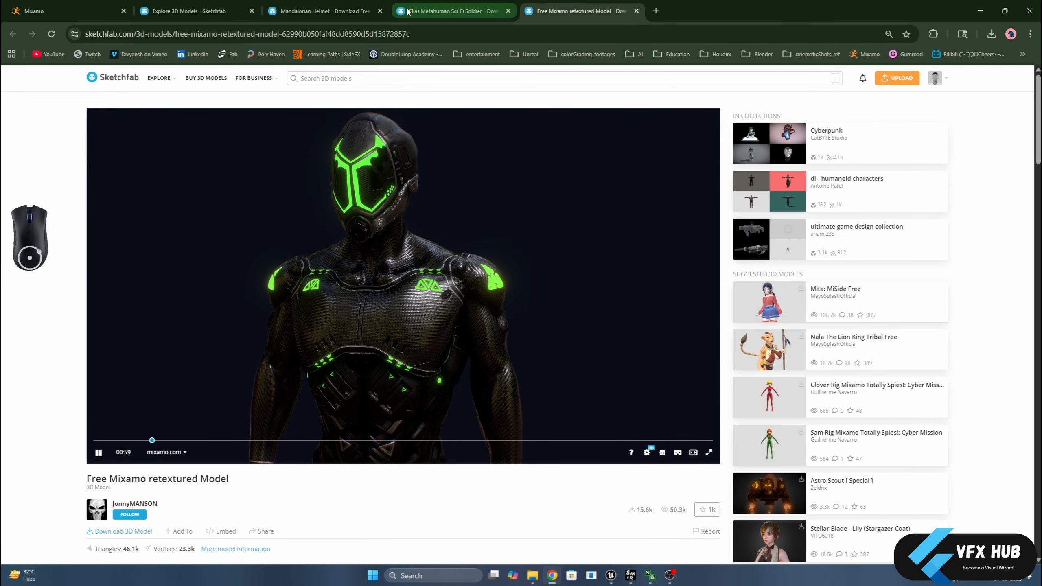
pyautogui.click(452, 10)
pyautogui.click(298, 4)
pyautogui.click(112, 3)
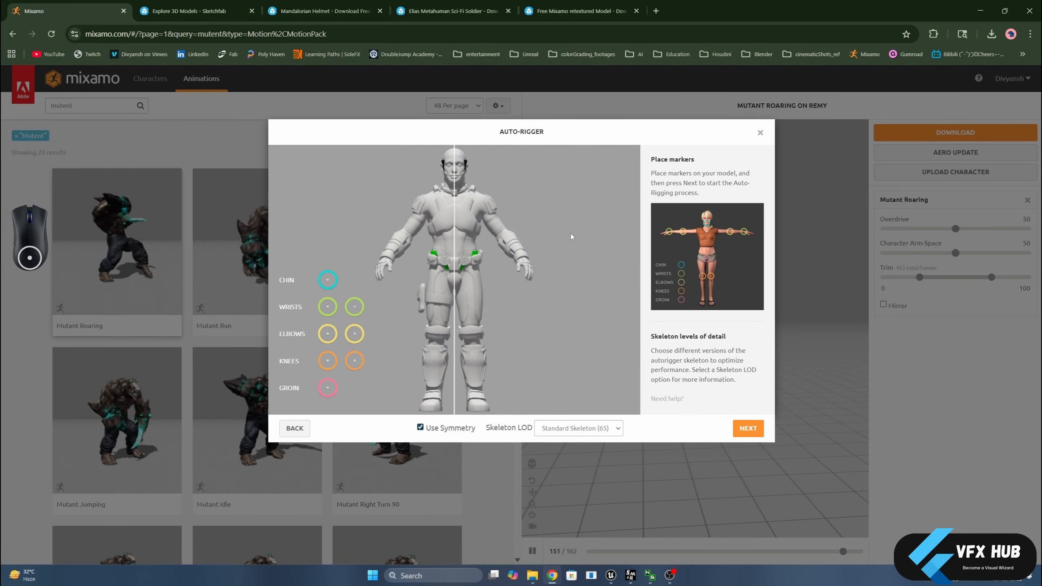
# Search Sketchfab for "mixamo", limit the results to downloadable models, and browse the available characters.
pyautogui.moveTo(614, 4); pyautogui.dragTo(246, 18)
pyautogui.click(322, 79)
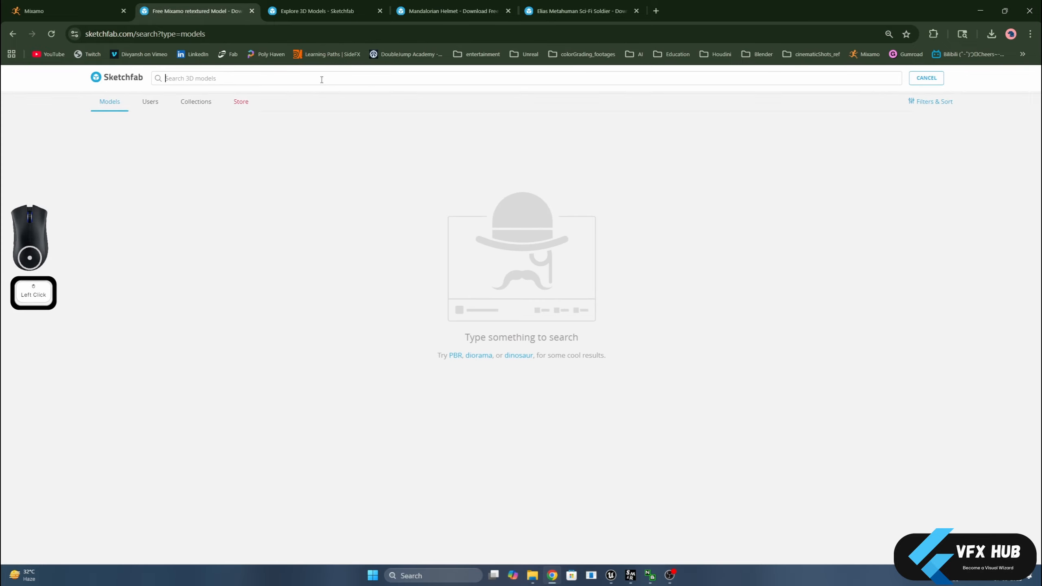
pyautogui.write('mixamo')
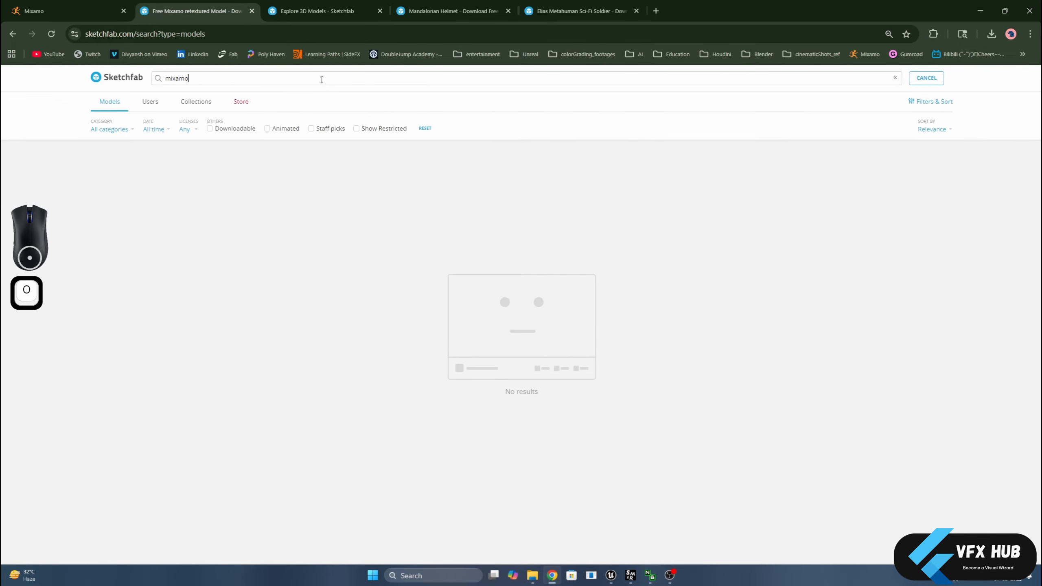
pyautogui.press('Return')
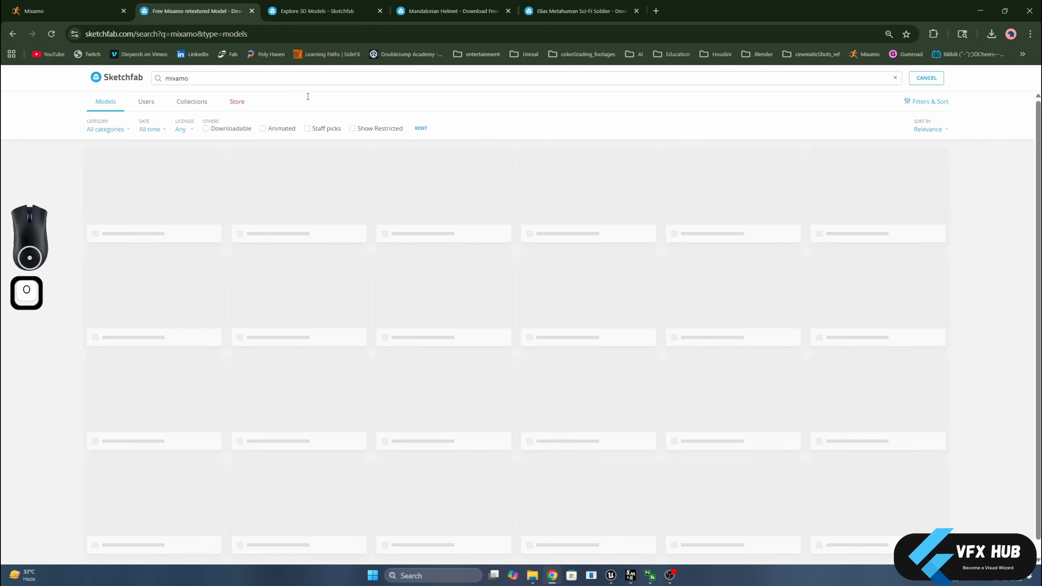
pyautogui.click(236, 134)
pyautogui.scroll(-3, 570, 280)
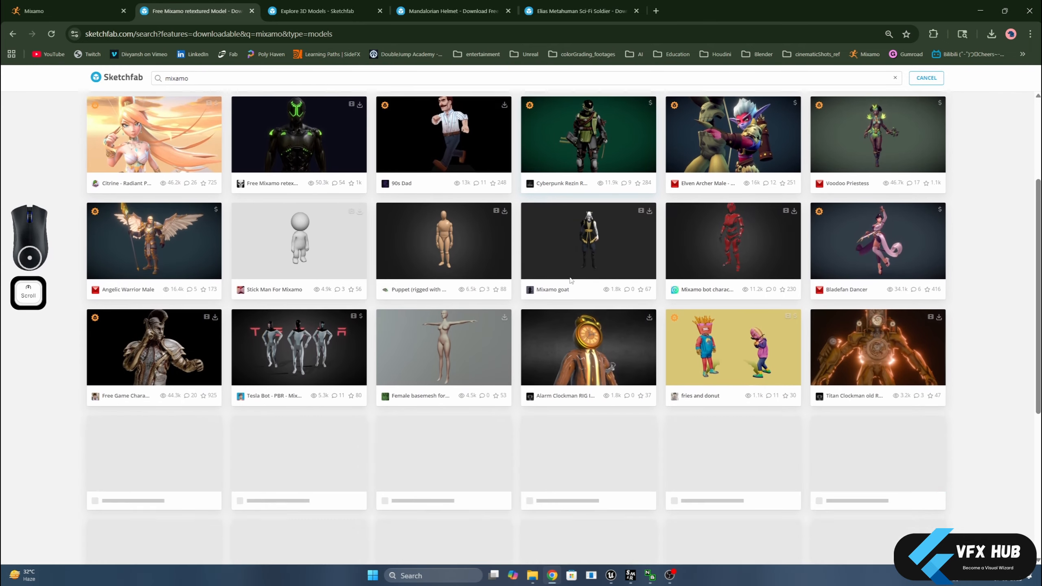
pyautogui.scroll(-4, 570, 280)
pyautogui.scroll(-1, 573, 283)
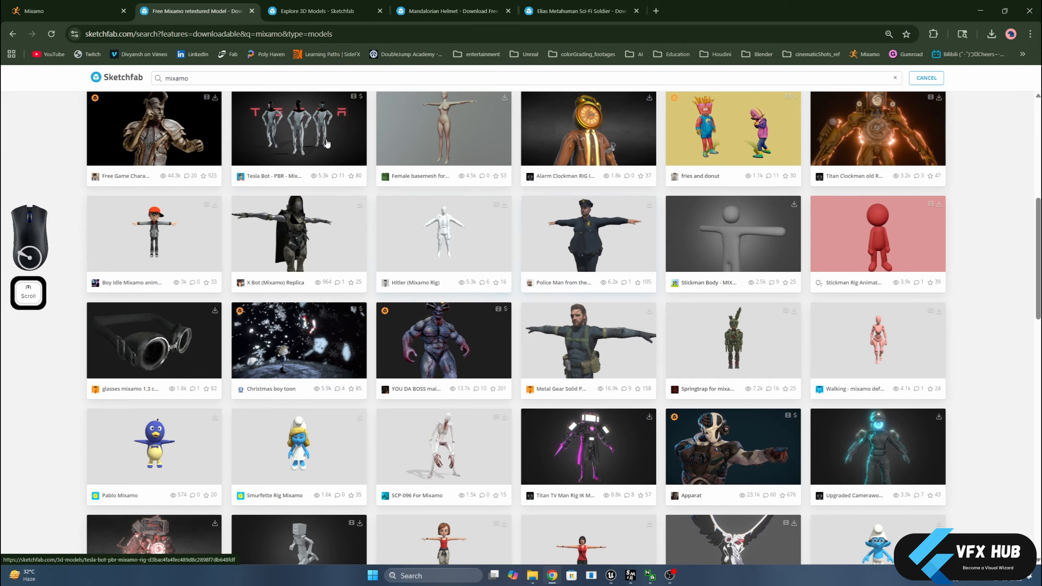
# Return to Mixamo and place the chin, wrist and elbow markers on the soldier with symmetry enabled.
pyautogui.click(85, 4)
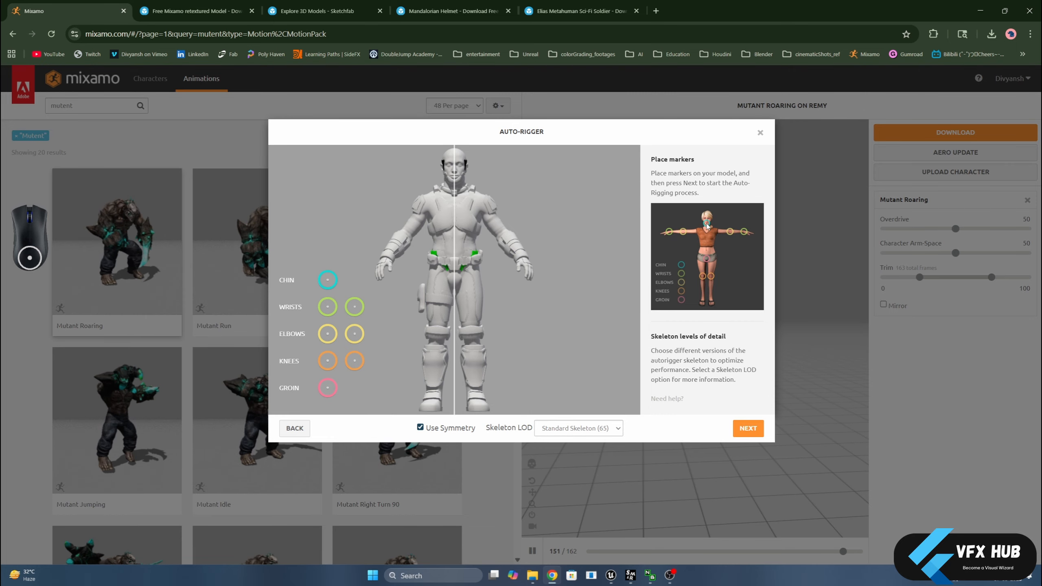
pyautogui.moveTo(327, 283); pyautogui.dragTo(454, 184)
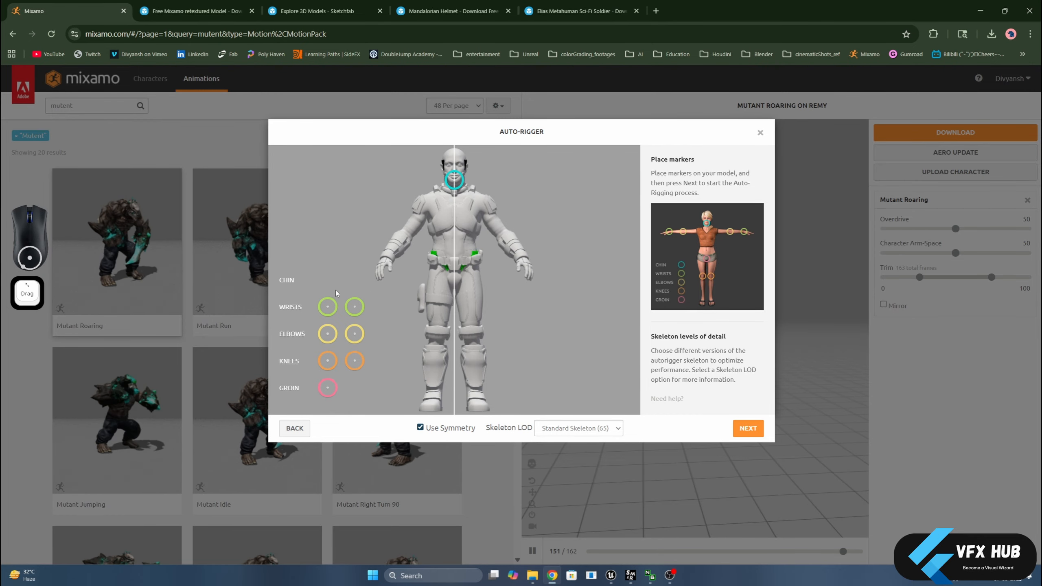
pyautogui.moveTo(328, 307); pyautogui.dragTo(388, 260)
pyautogui.moveTo(327, 337); pyautogui.dragTo(408, 236)
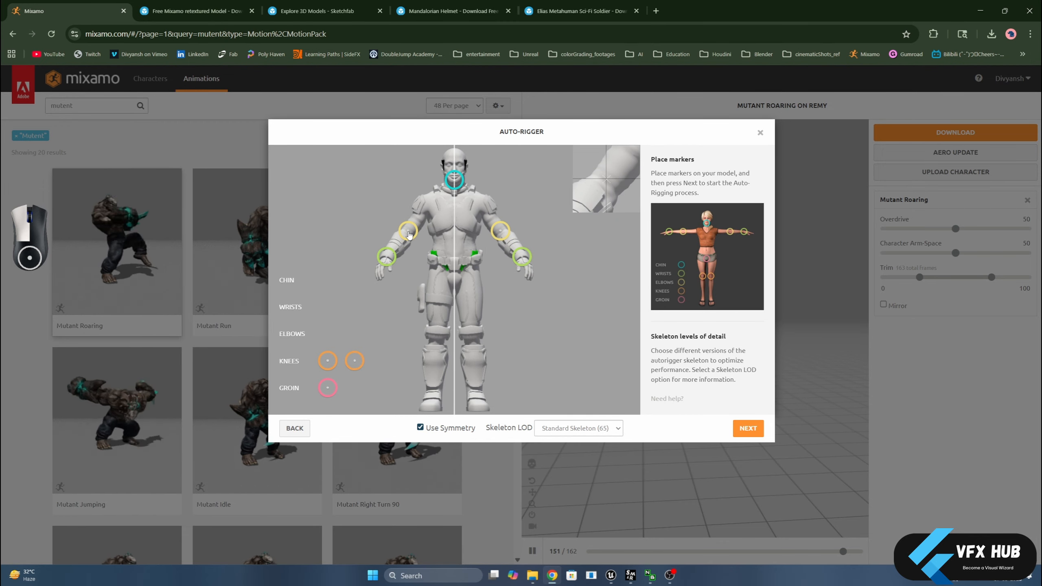
pyautogui.moveTo(409, 235); pyautogui.dragTo(408, 235)
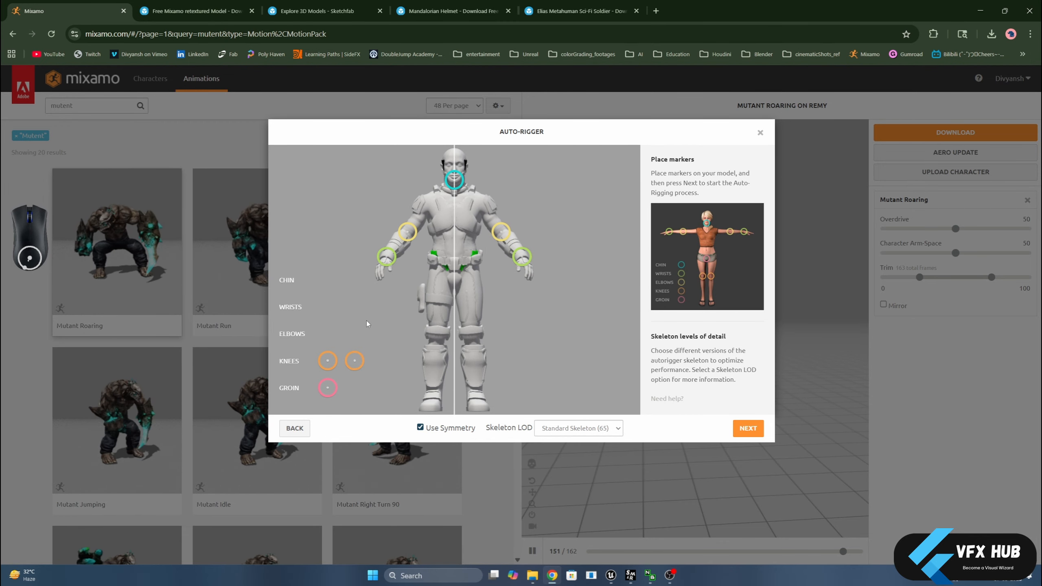
# Place the knee markers on the soldier's kneecaps and the groin marker at the centre below the belt.
pyautogui.moveTo(329, 360); pyautogui.dragTo(437, 334)
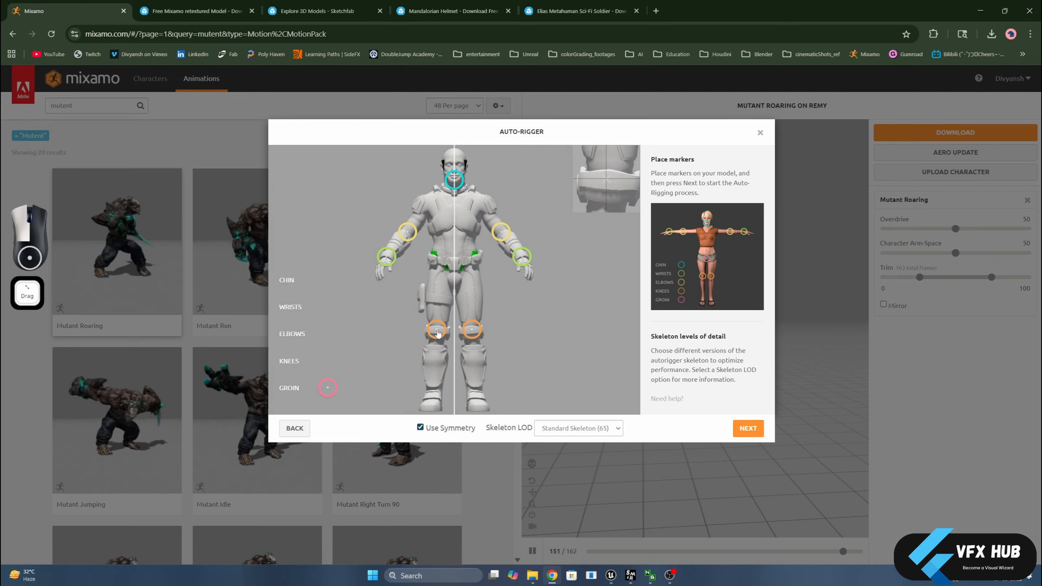
pyautogui.moveTo(437, 334); pyautogui.dragTo(437, 333)
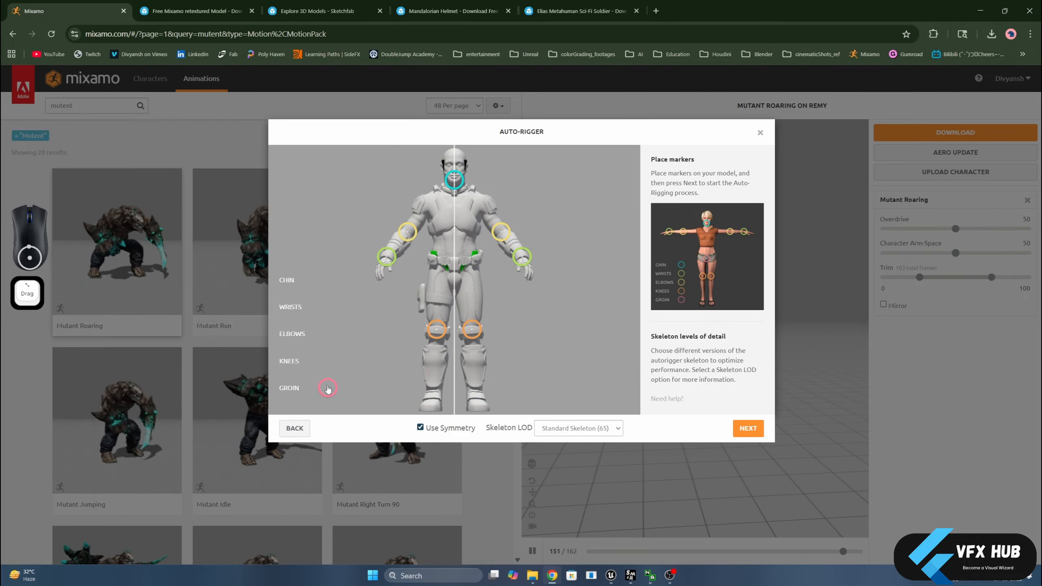
pyautogui.moveTo(328, 389)
pyautogui.mouseDown()
pyautogui.moveTo(441, 279)
pyautogui.moveTo(455, 285)
pyautogui.mouseUp()
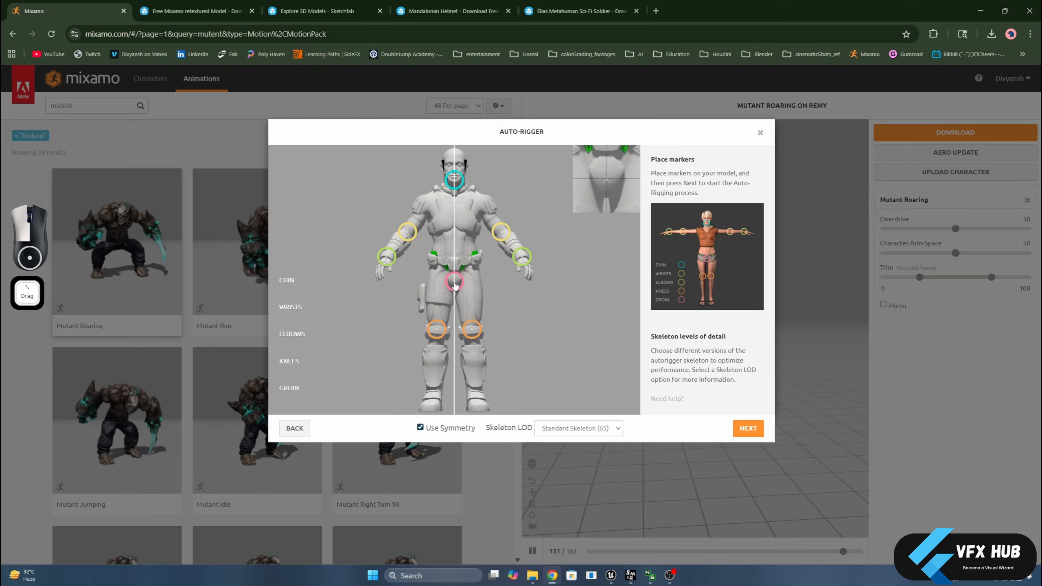
pyautogui.moveTo(455, 285); pyautogui.dragTo(455, 284)
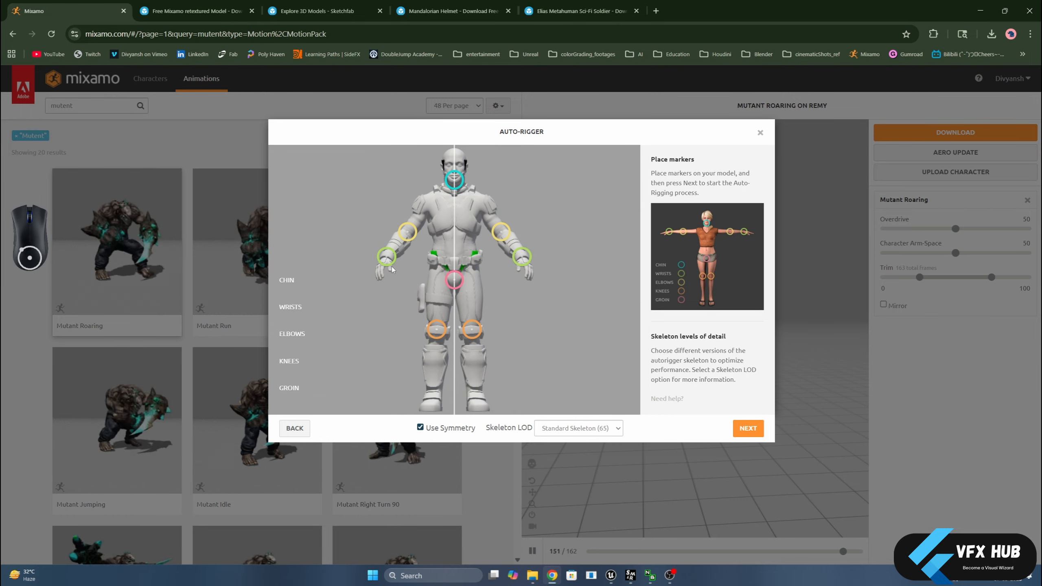
# Check the Skeleton LOD options, keep Standard Skeleton (65), and start the auto-rigging.
pyautogui.click(560, 428)
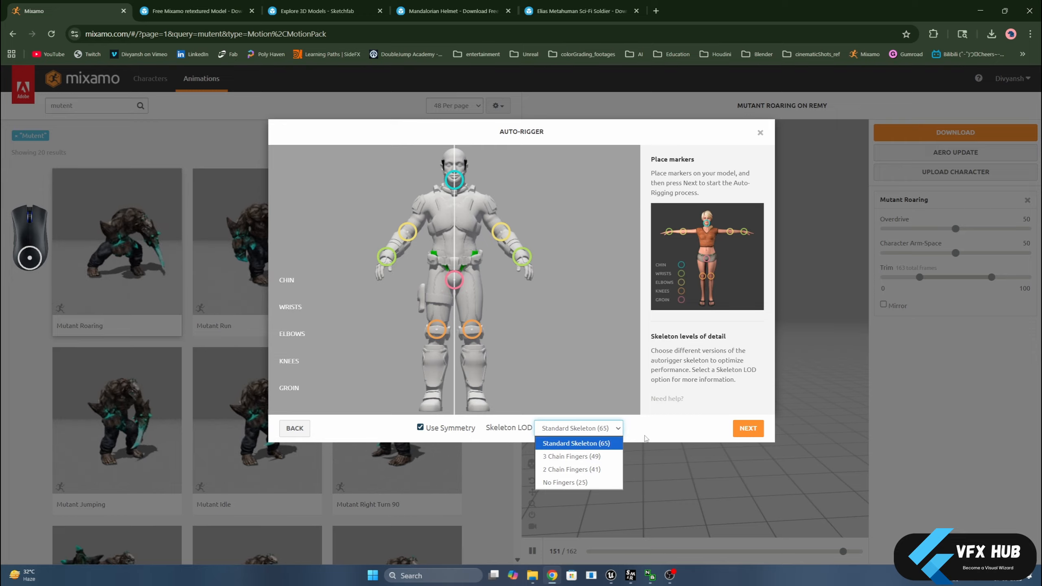
pyautogui.click(626, 436)
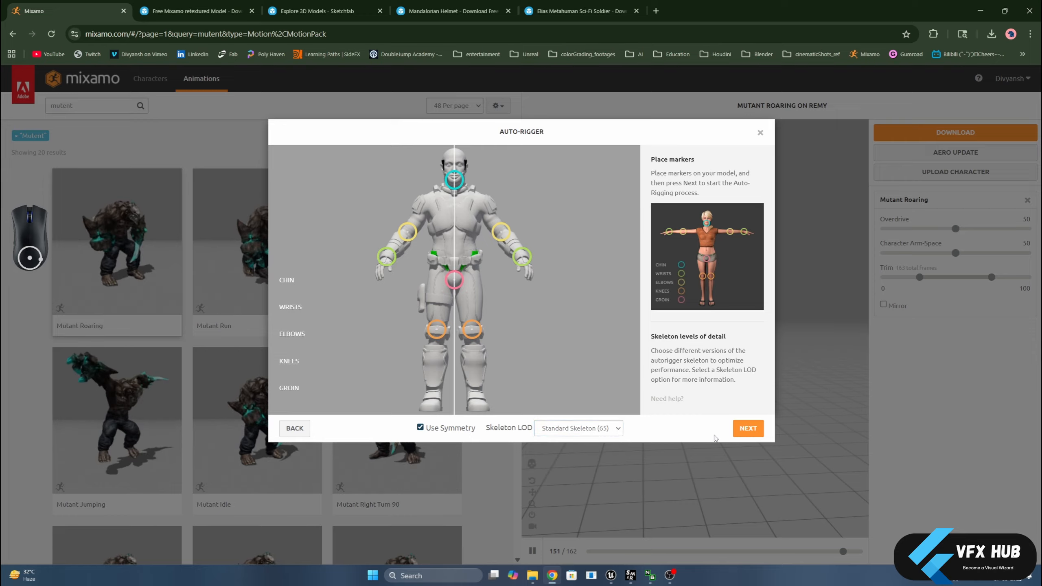
pyautogui.click(752, 434)
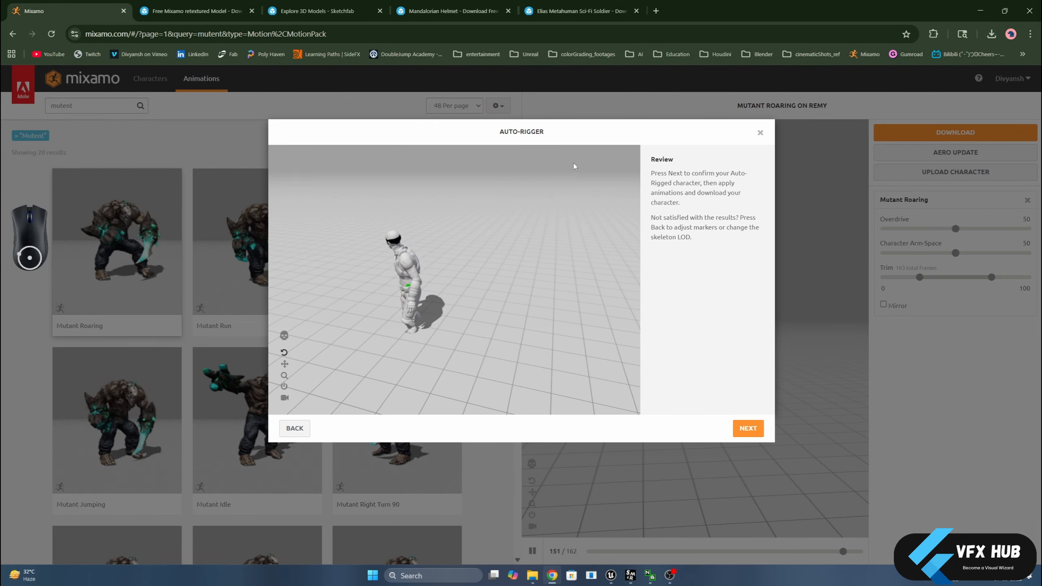
# Inspect the auto-rigged soldier from different angles in the review preview.
pyautogui.moveTo(404, 335)
pyautogui.mouseDown()
pyautogui.moveTo(472, 306)
pyautogui.moveTo(385, 334)
pyautogui.mouseUp()
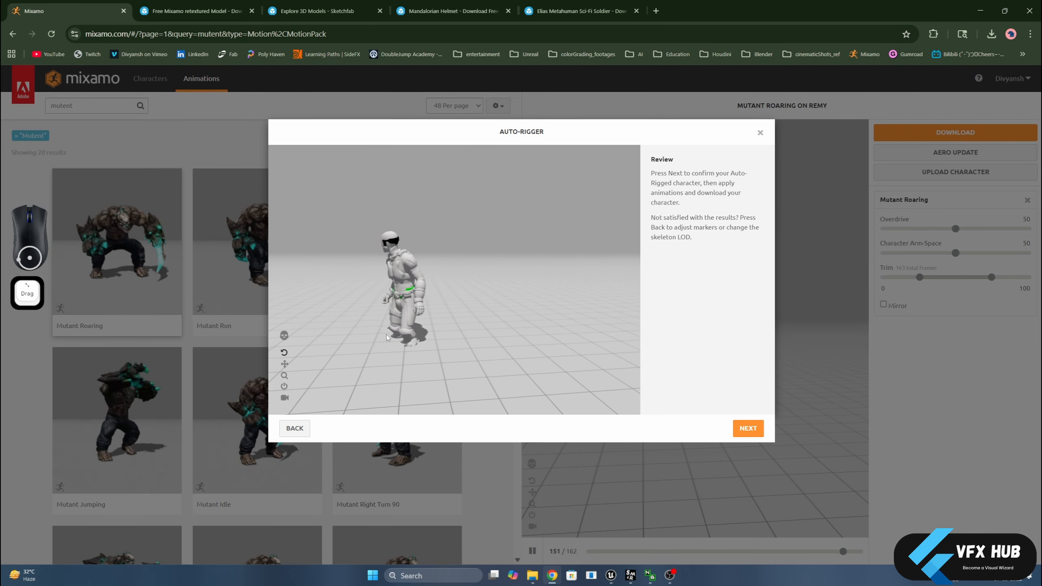
pyautogui.scroll(3, 381, 334)
pyautogui.moveTo(381, 334); pyautogui.dragTo(462, 295, button='middle')
pyautogui.keyDown('alt'); pyautogui.moveTo(462, 295); pyautogui.dragTo(467, 302); pyautogui.keyUp('alt')
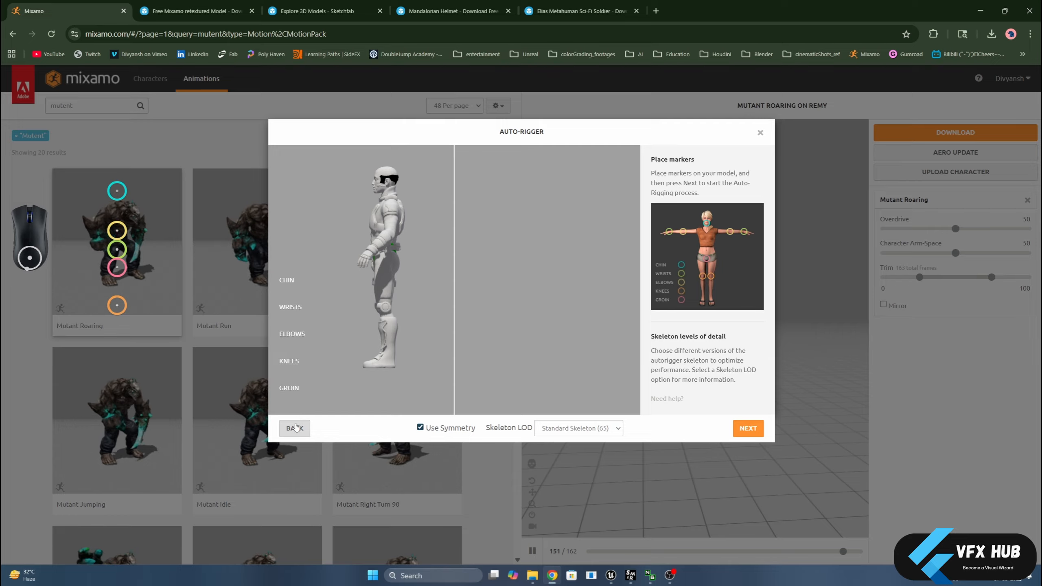
# Go back to the Orient stage, rotate the soldier on the Y axis to face forward, and proceed to marker placement again.
pyautogui.click(387, 308)
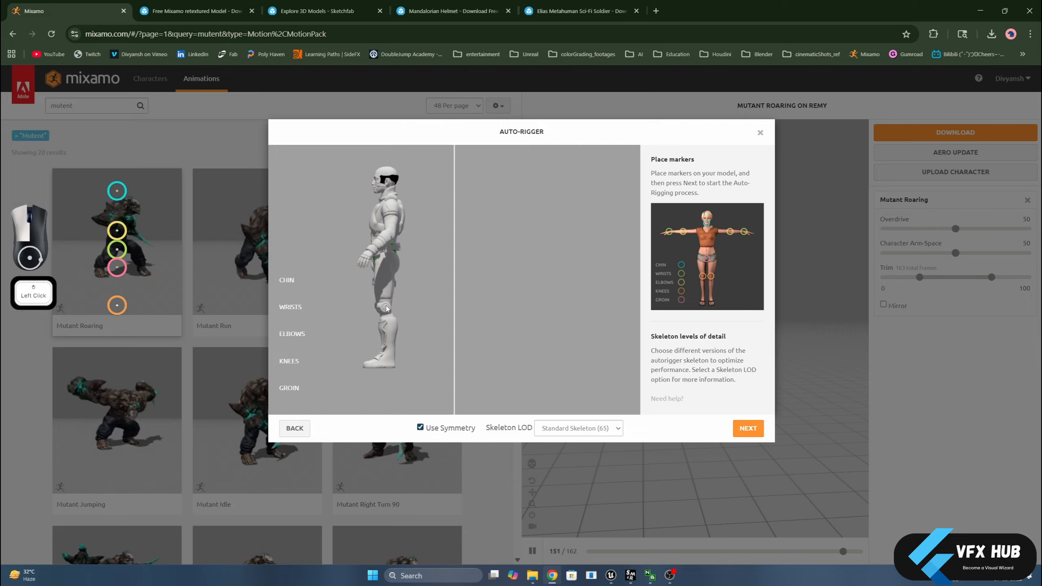
pyautogui.click(294, 428)
pyautogui.click(751, 430)
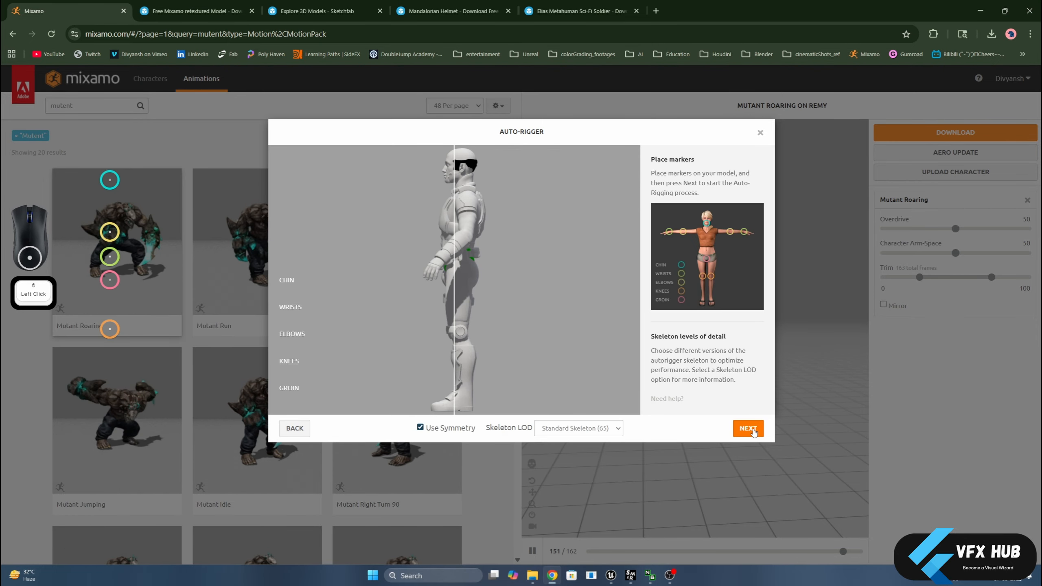
pyautogui.click(295, 428)
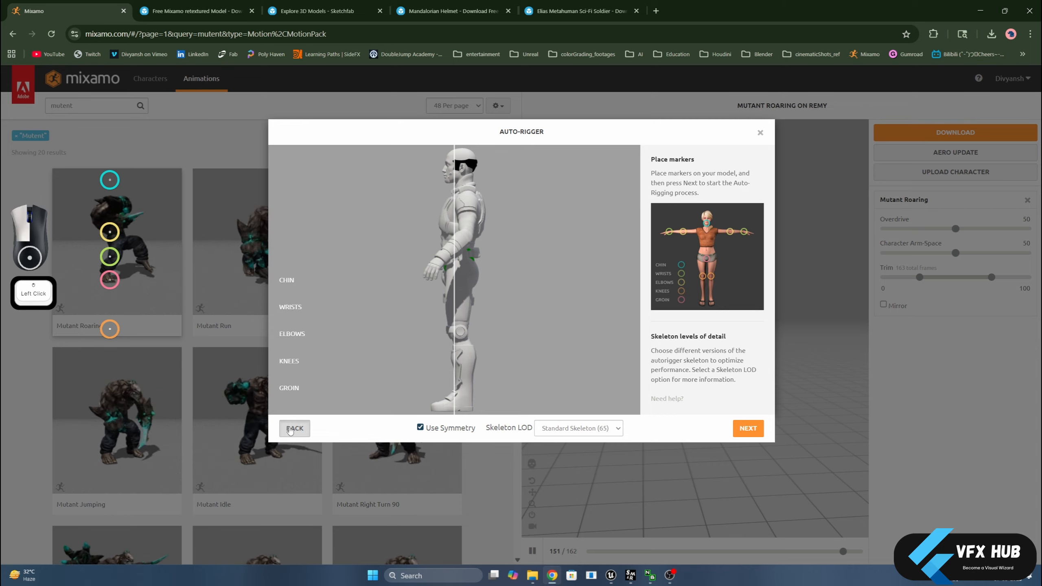
pyautogui.click(293, 369)
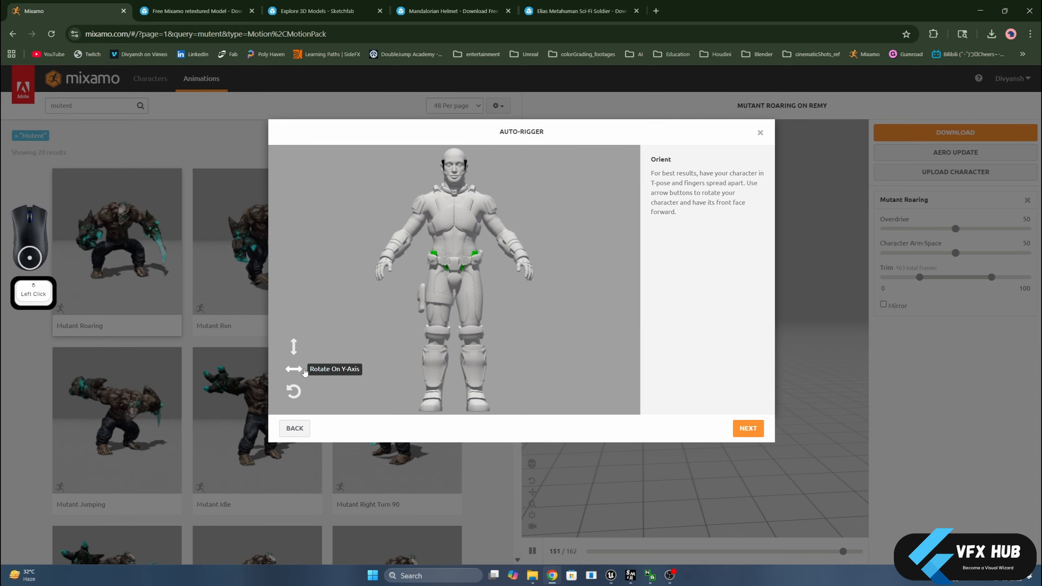
pyautogui.click(748, 428)
# Place the chin, wrist, elbow, knee and groin markers on the forward-facing soldier and start auto-rigging with Standard Skeleton (65).
pyautogui.moveTo(327, 284)
pyautogui.mouseDown()
pyautogui.moveTo(406, 207)
pyautogui.moveTo(455, 184)
pyautogui.mouseUp()
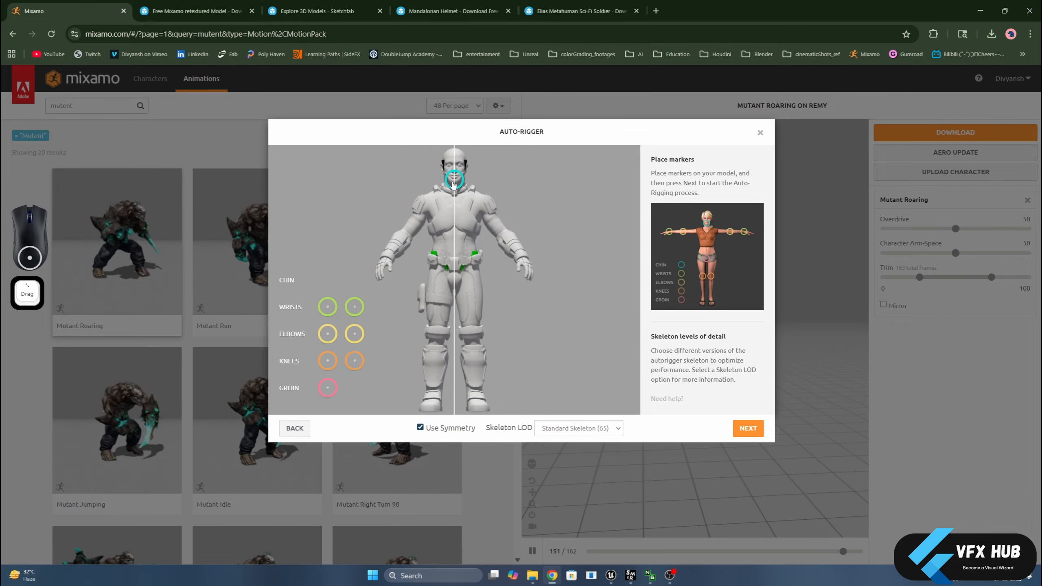
pyautogui.moveTo(327, 306); pyautogui.dragTo(388, 260)
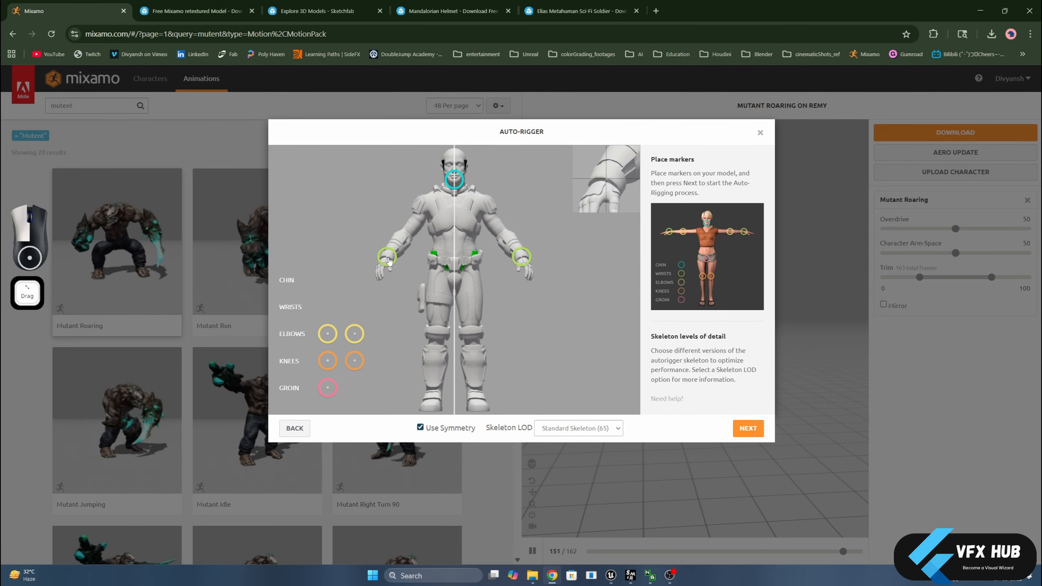
pyautogui.moveTo(327, 333); pyautogui.dragTo(409, 235)
pyautogui.moveTo(328, 360); pyautogui.dragTo(435, 333)
pyautogui.moveTo(327, 388); pyautogui.dragTo(454, 277)
pyautogui.click(748, 428)
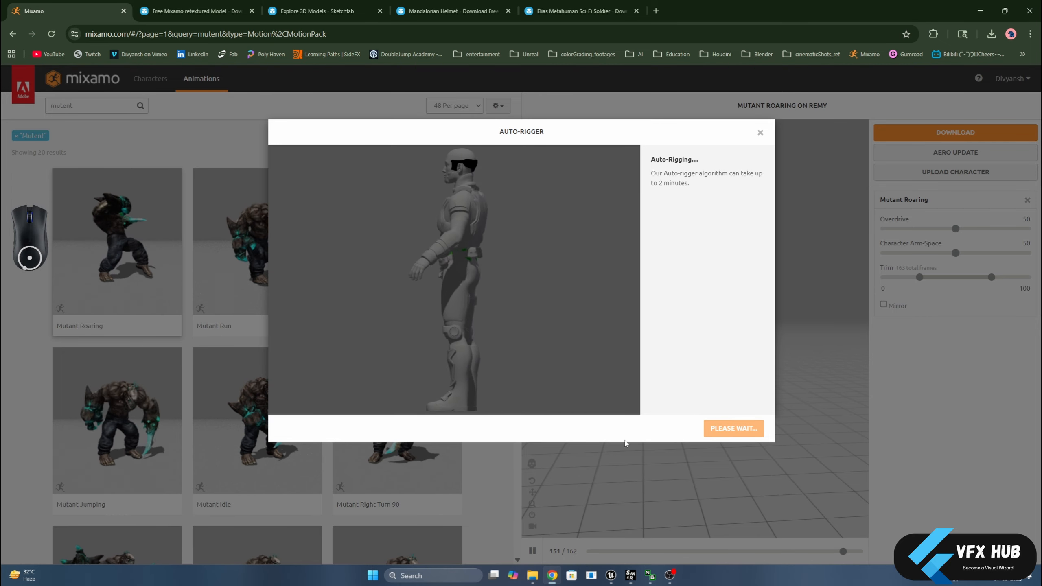
# Switch to Unreal Editor and place SKM_Manny_Simple from Characters/Mannequins/Meshes on the floor in front of the sci-fi door.
pyautogui.click(610, 575)
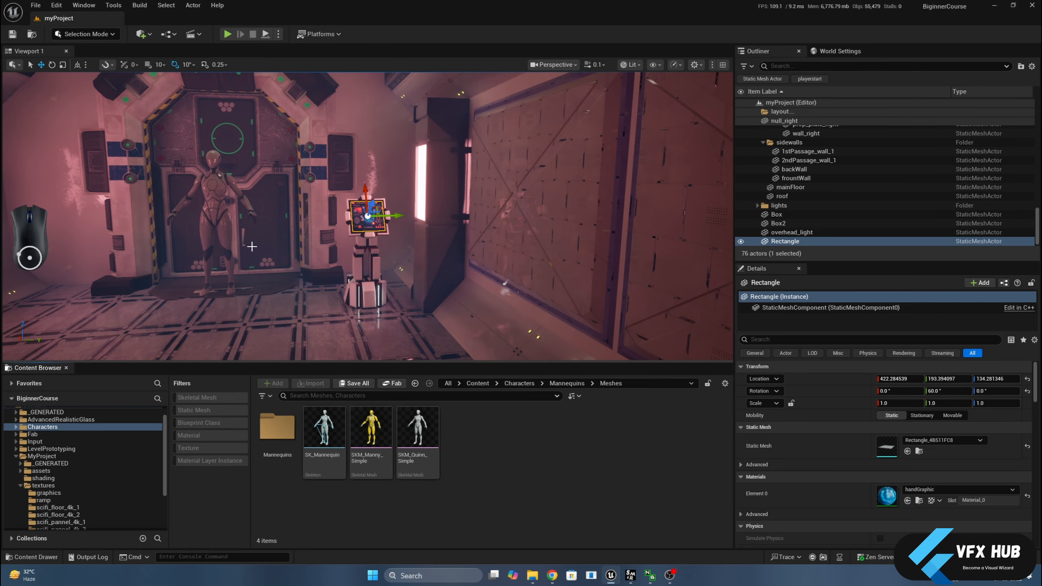
pyautogui.click(25, 428)
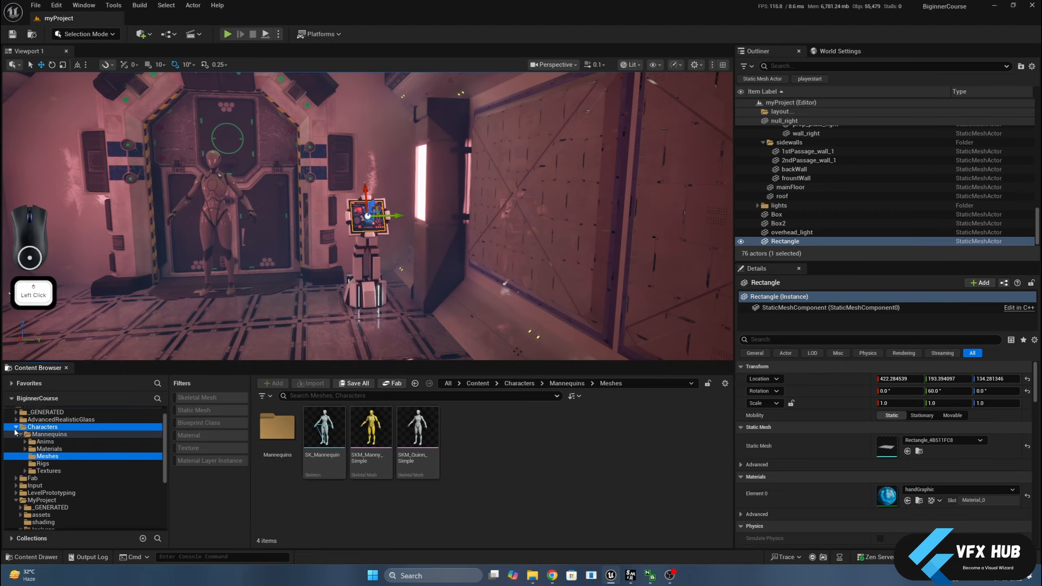
pyautogui.click(29, 450)
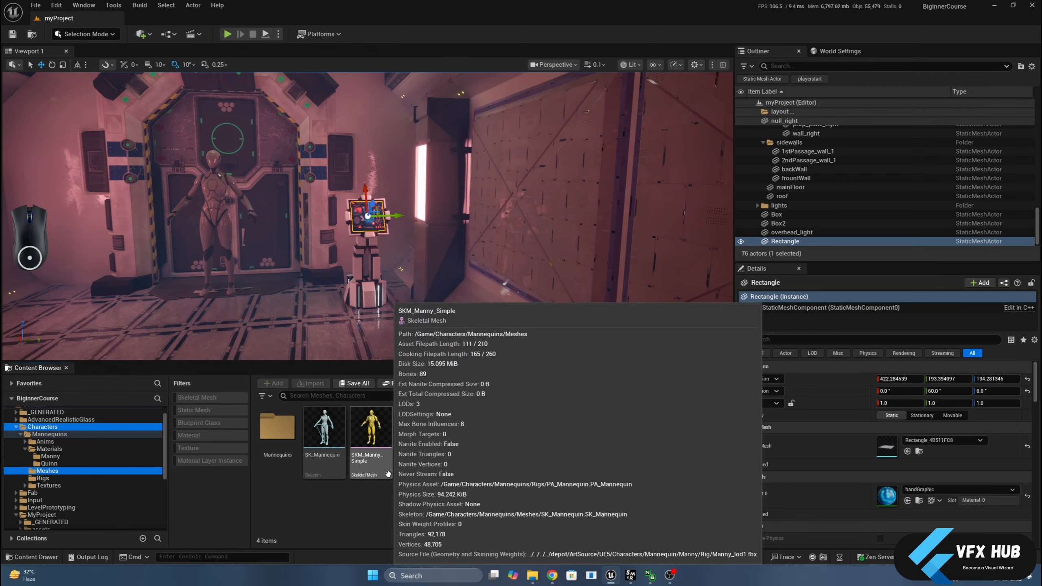
pyautogui.moveTo(367, 474); pyautogui.dragTo(261, 336)
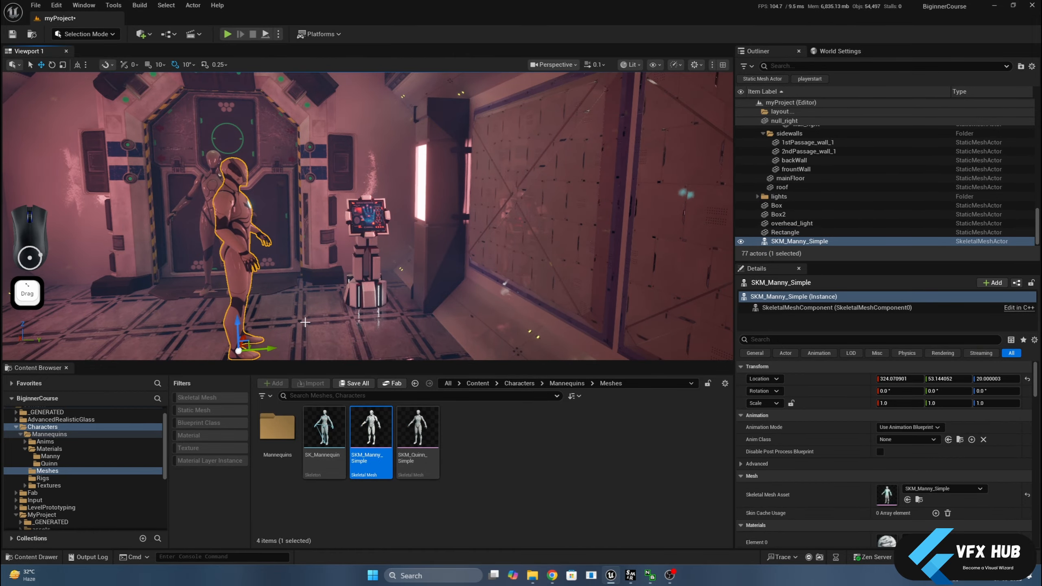
# Close the Content Browser and rotate SKM_Manny_Simple 90° about the Z axis to face the camera.
pyautogui.click(66, 368)
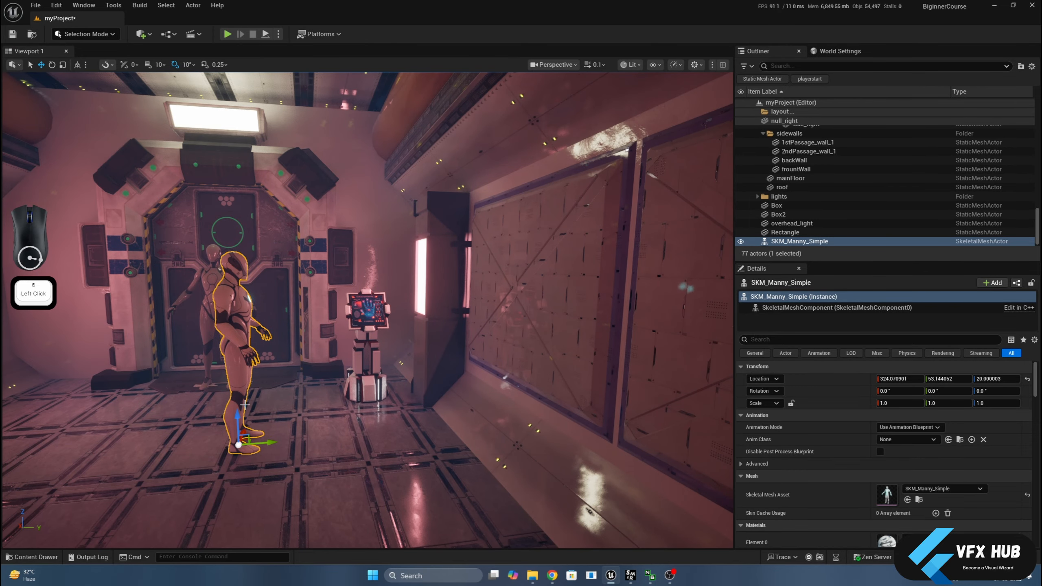
pyautogui.press('f')
pyautogui.press('e')
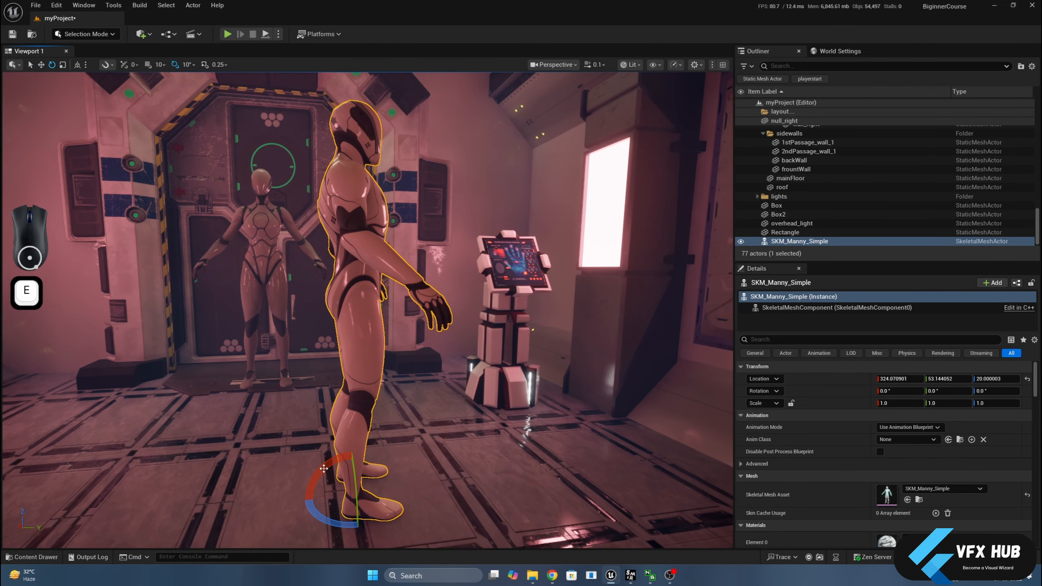
pyautogui.moveTo(331, 521); pyautogui.dragTo(397, 491)
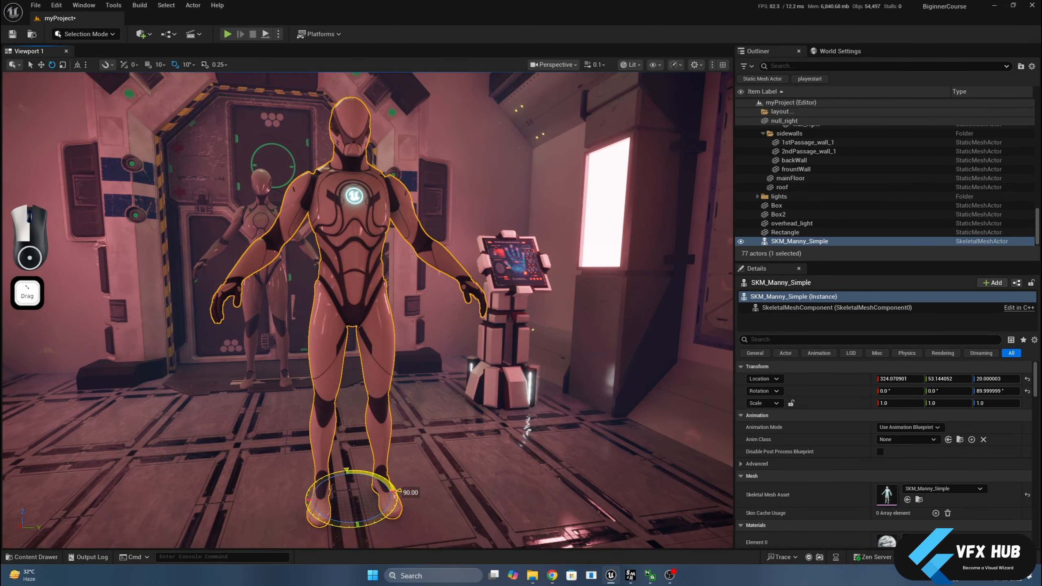
# Undo the rotation of SKM_Manny_Simple and set its location to X 0, Y 0, Z 20.
pyautogui.hotkey('ctrl', 'z')
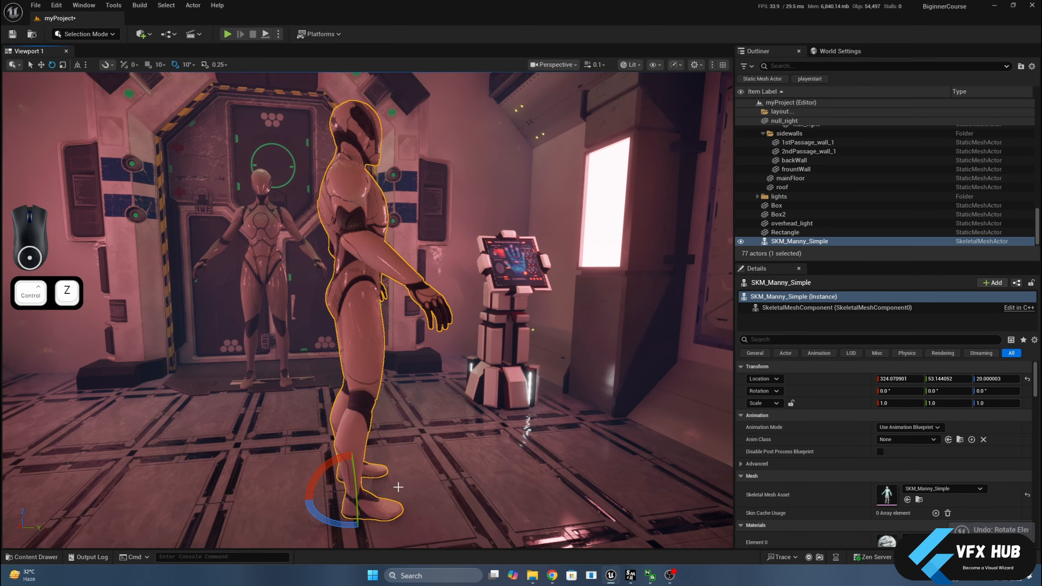
pyautogui.keyDown('alt'); pyautogui.moveTo(396, 482); pyautogui.dragTo(361, 484); pyautogui.keyUp('alt')
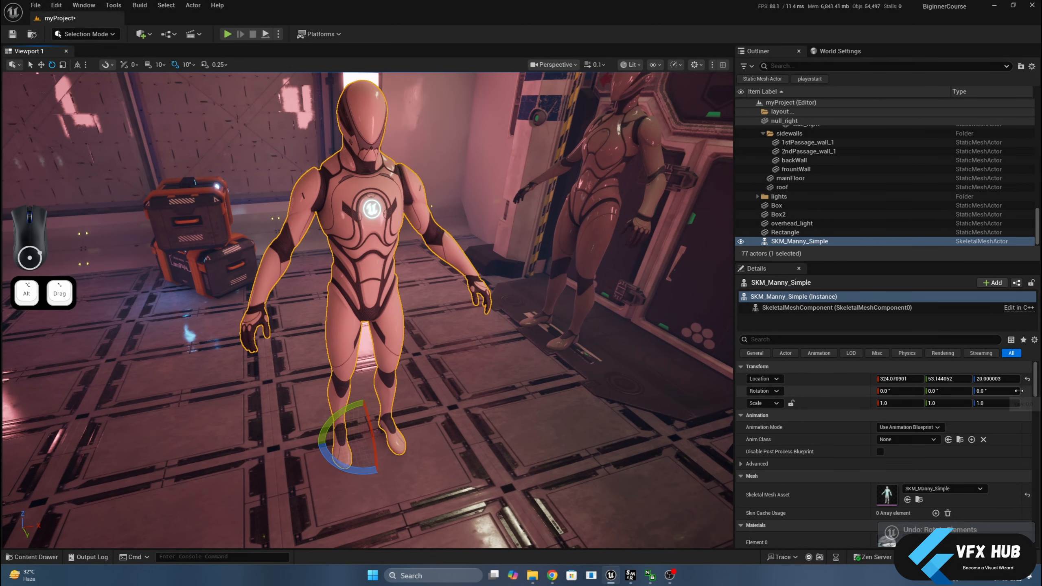
pyautogui.click(1027, 379)
pyautogui.write('20')
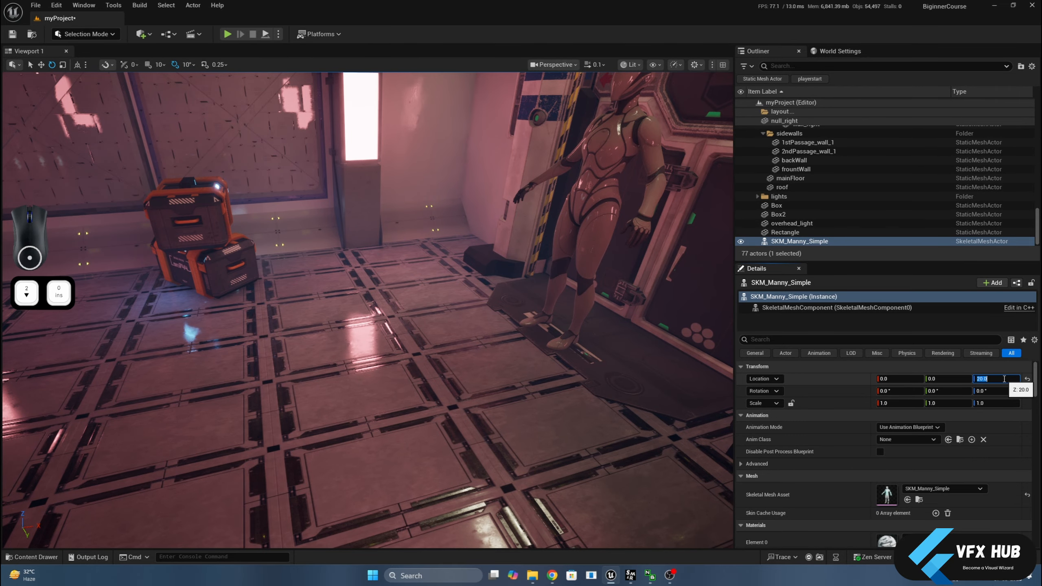
pyautogui.press('Return')
pyautogui.press('f')
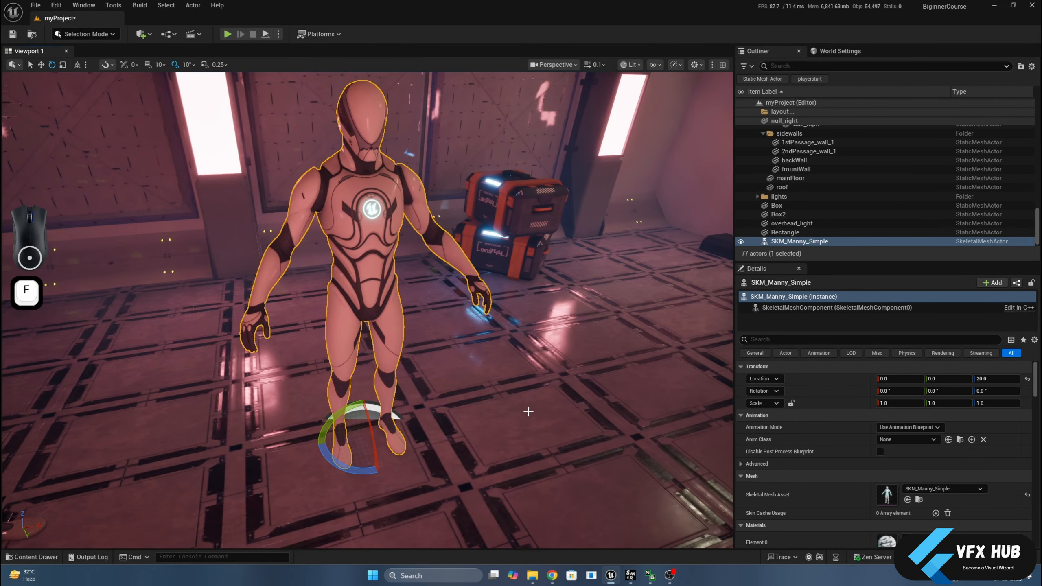
pyautogui.keyDown('alt'); pyautogui.moveTo(528, 411); pyautogui.dragTo(515, 390); pyautogui.keyUp('alt')
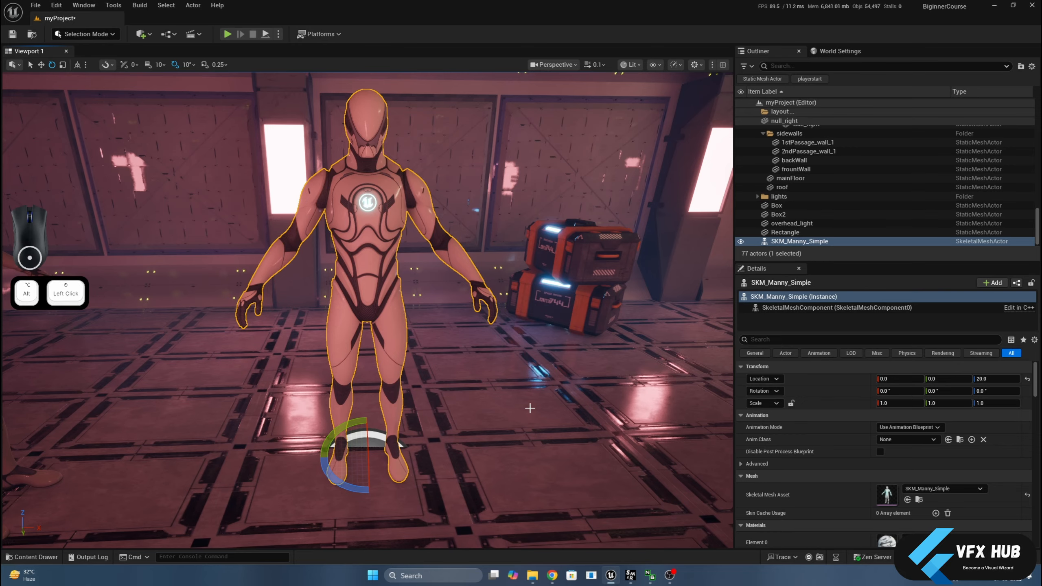
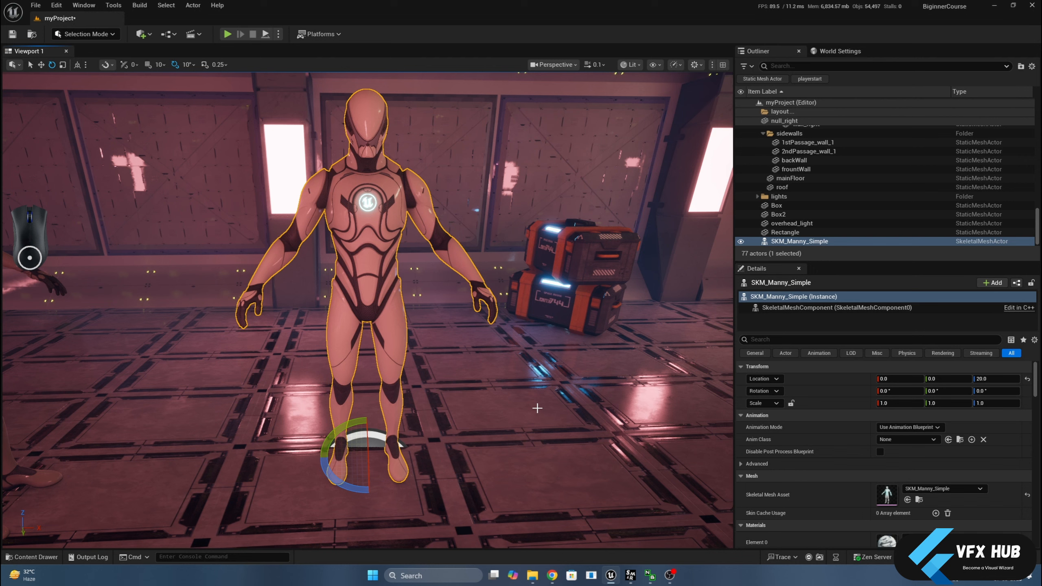
# Convert SKM_Manny_Simple to a static mesh saved as manny_static in the Content/_GENERATED/pc folder.
pyautogui.click(193, 6)
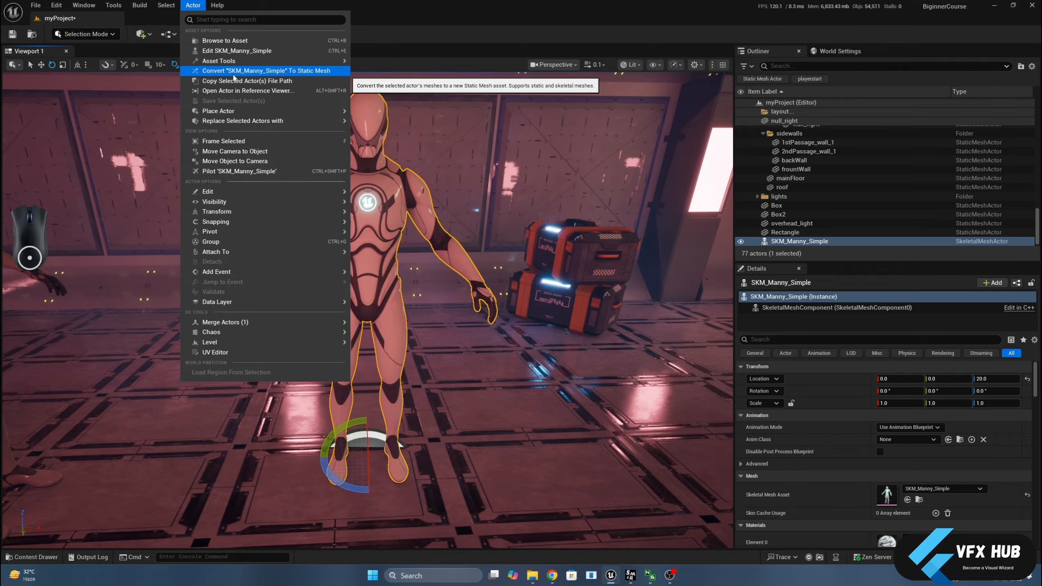
pyautogui.click(233, 73)
pyautogui.click(436, 243)
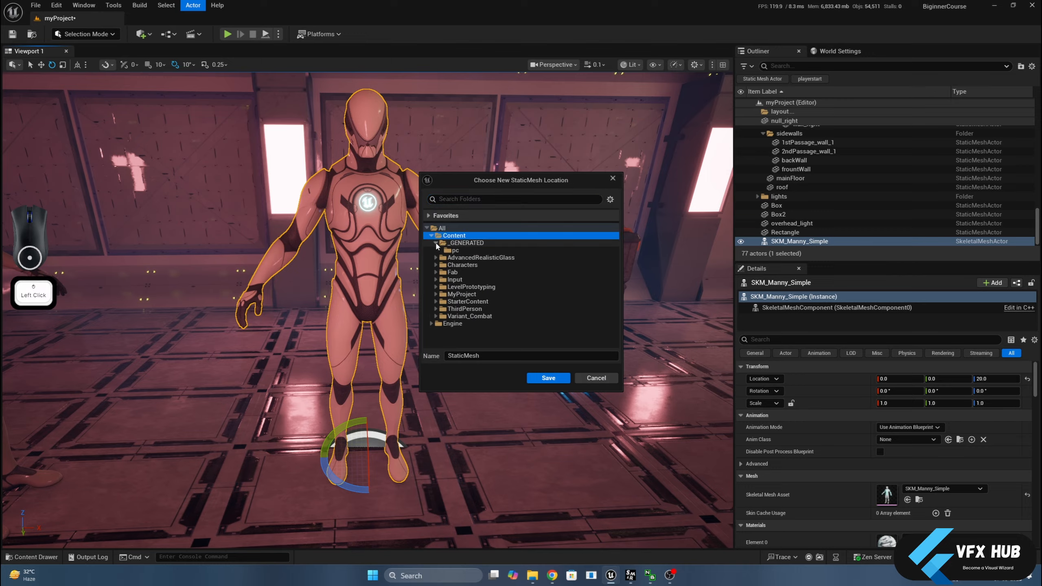
pyautogui.click(453, 250)
pyautogui.click(486, 356)
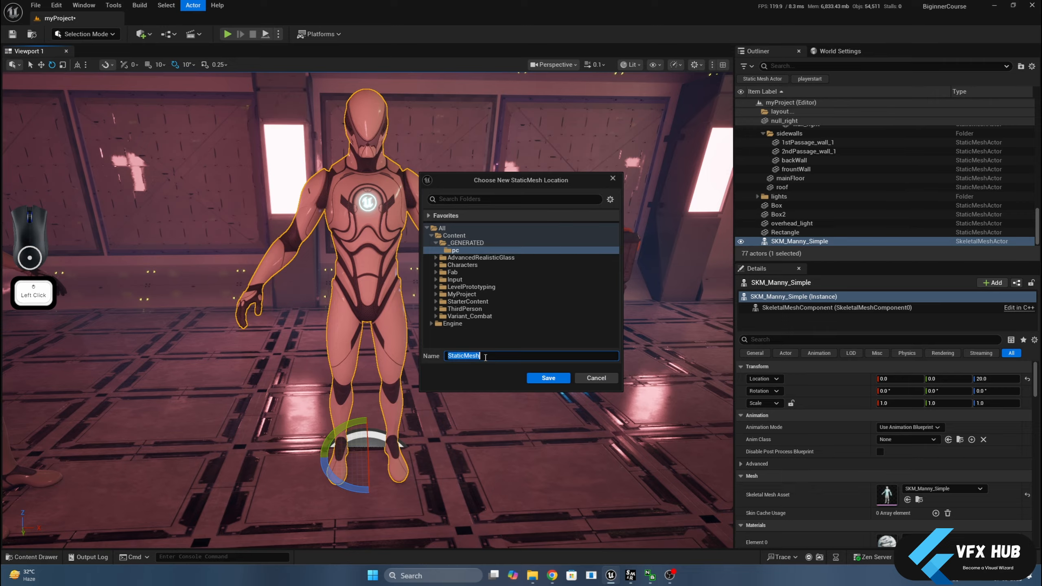
pyautogui.doubleClick(485, 356)
pyautogui.write('m')
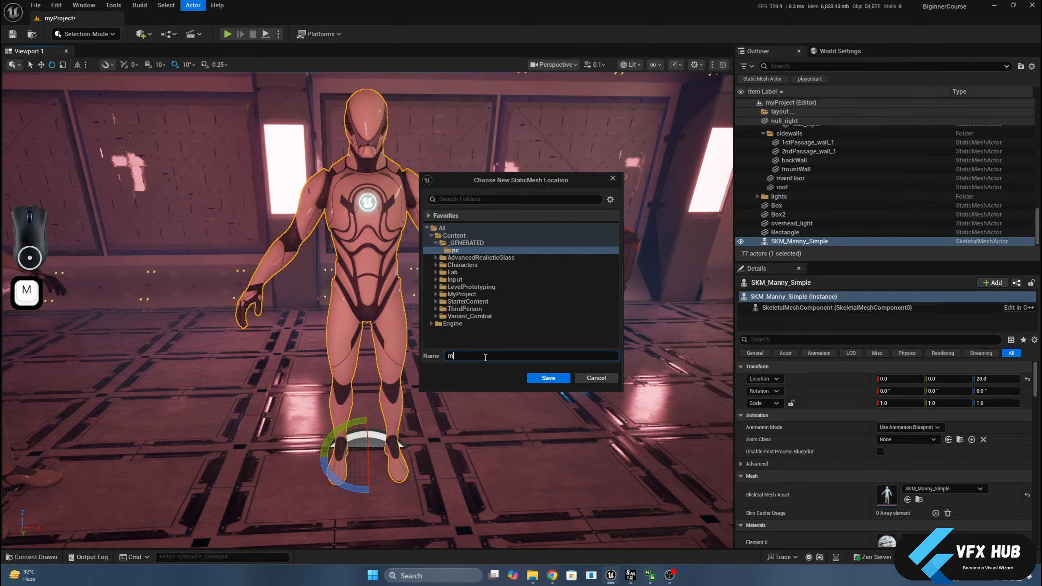
pyautogui.write('anny_static')
pyautogui.click(548, 378)
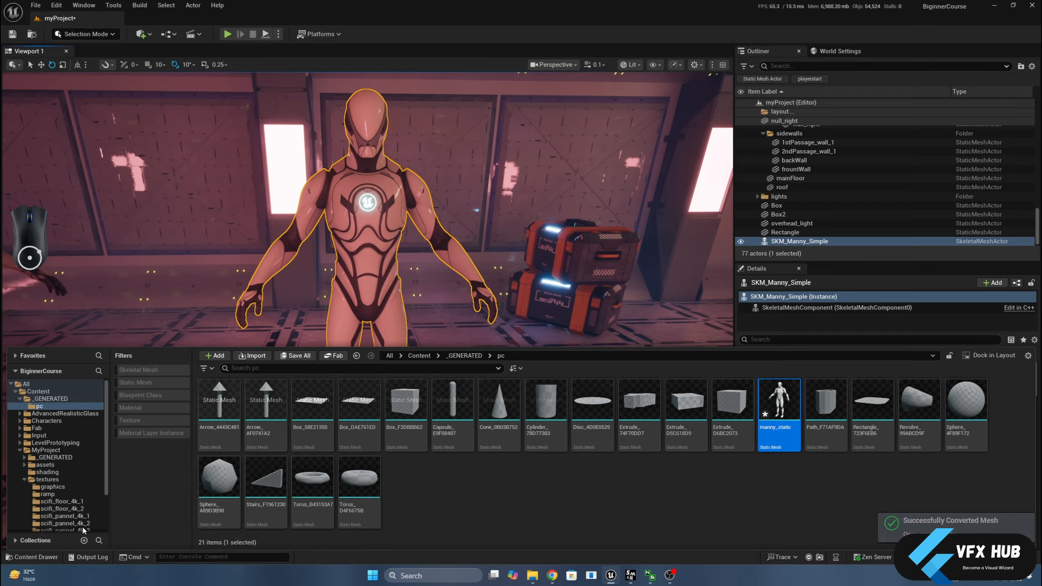
# Place the manny_static mesh on the floor beside SKM_Manny_Simple and select the static copy for moving.
pyautogui.moveTo(779, 401); pyautogui.dragTo(550, 426)
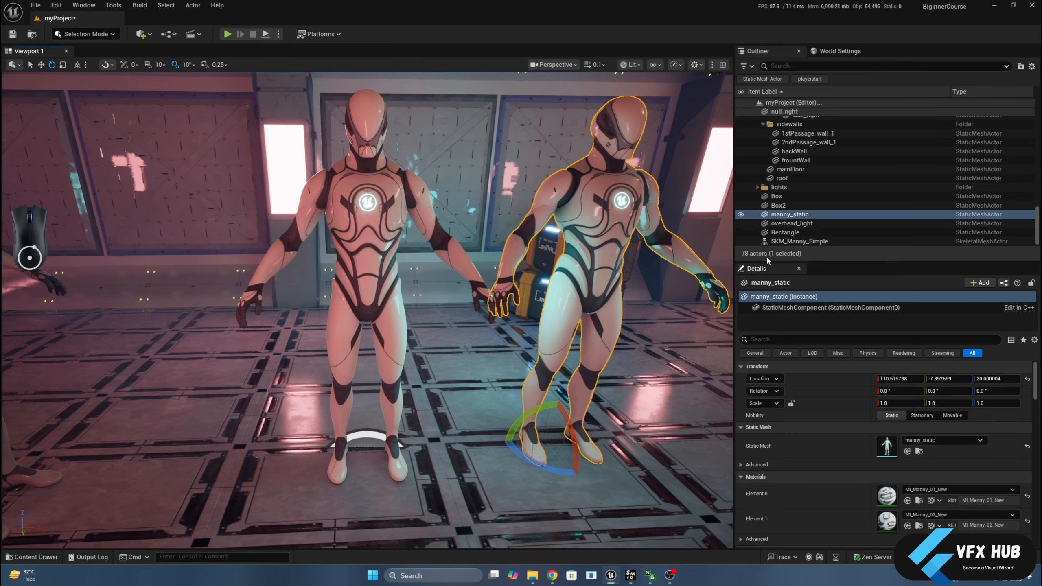
pyautogui.scroll(-2, 765, 307)
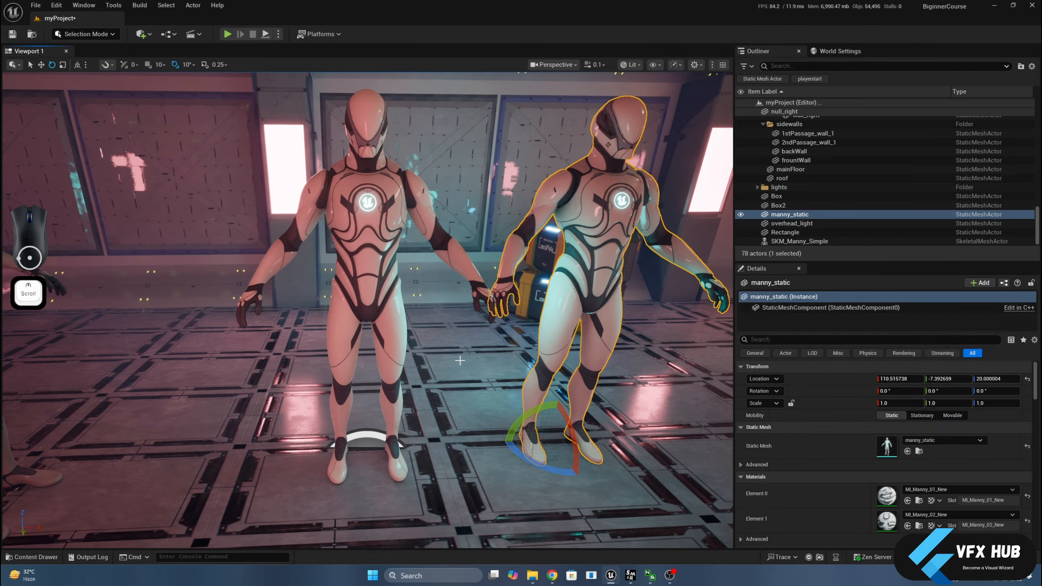
pyautogui.click(390, 312)
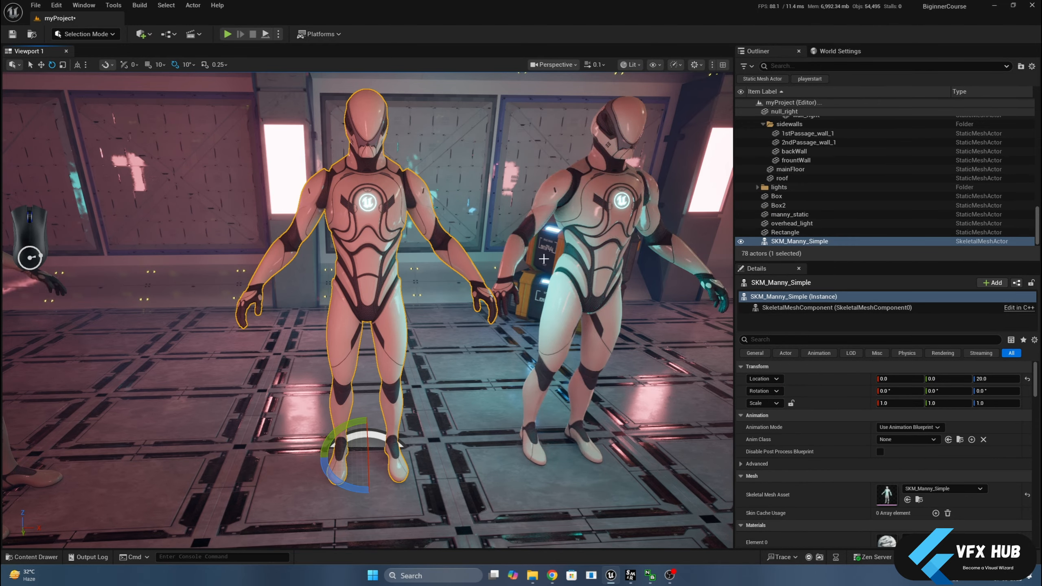
pyautogui.click(597, 243)
pyautogui.click(335, 249)
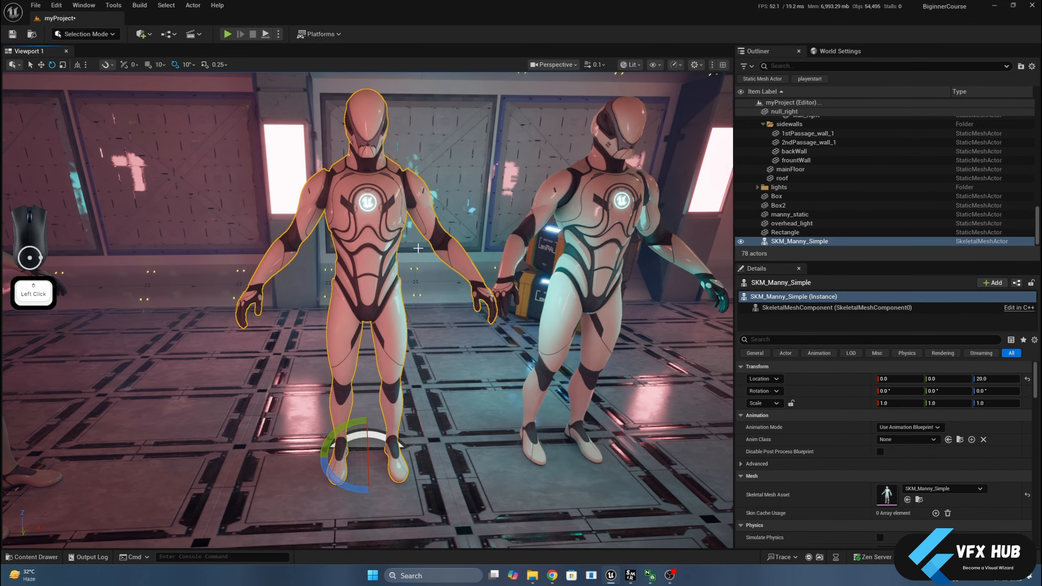
pyautogui.click(578, 242)
pyautogui.press('w')
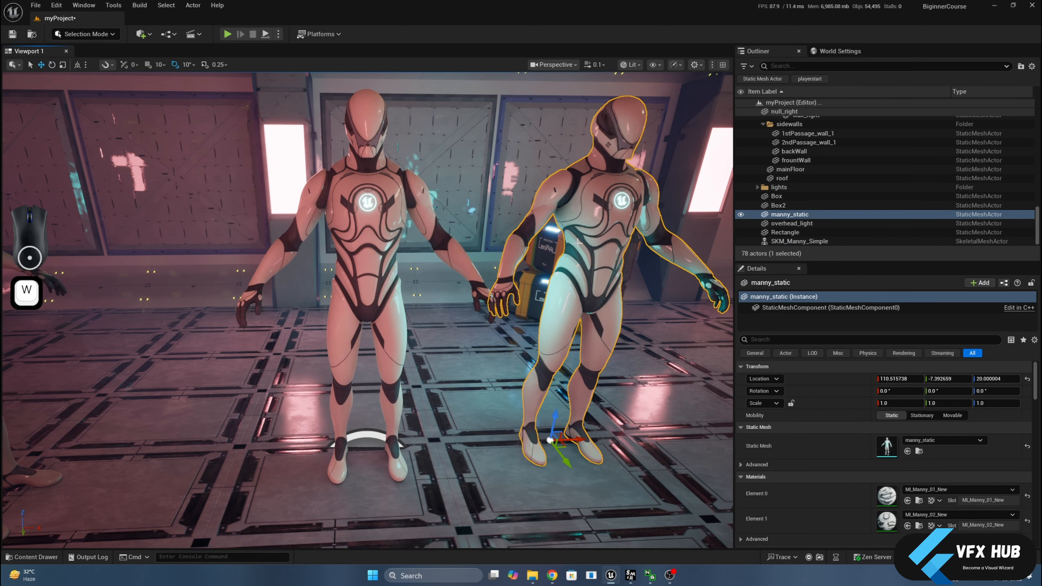
# Start exporting only the selected manny_static actor as an FBX file.
pyautogui.click(31, 6)
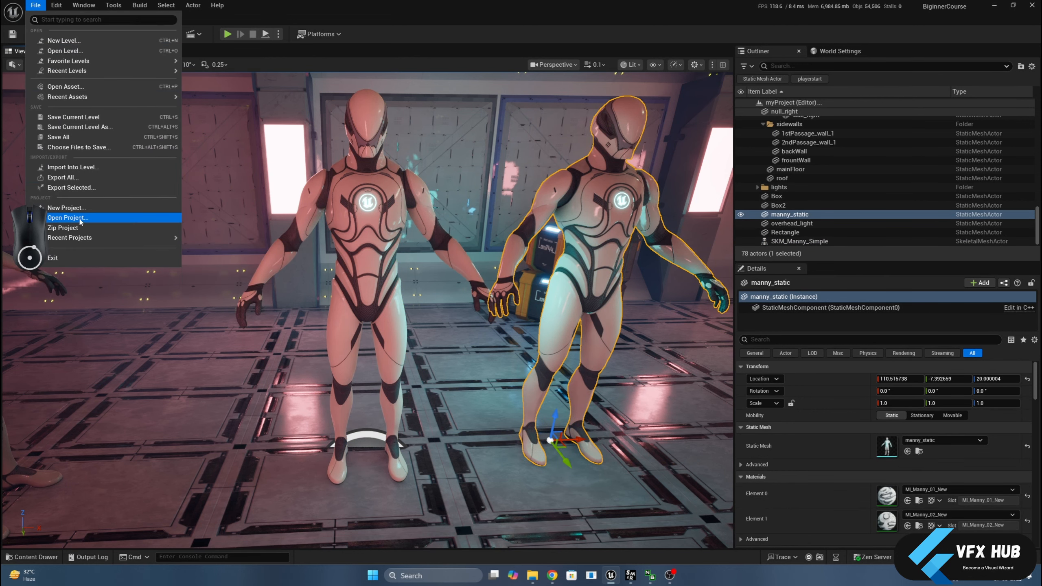
pyautogui.click(86, 180)
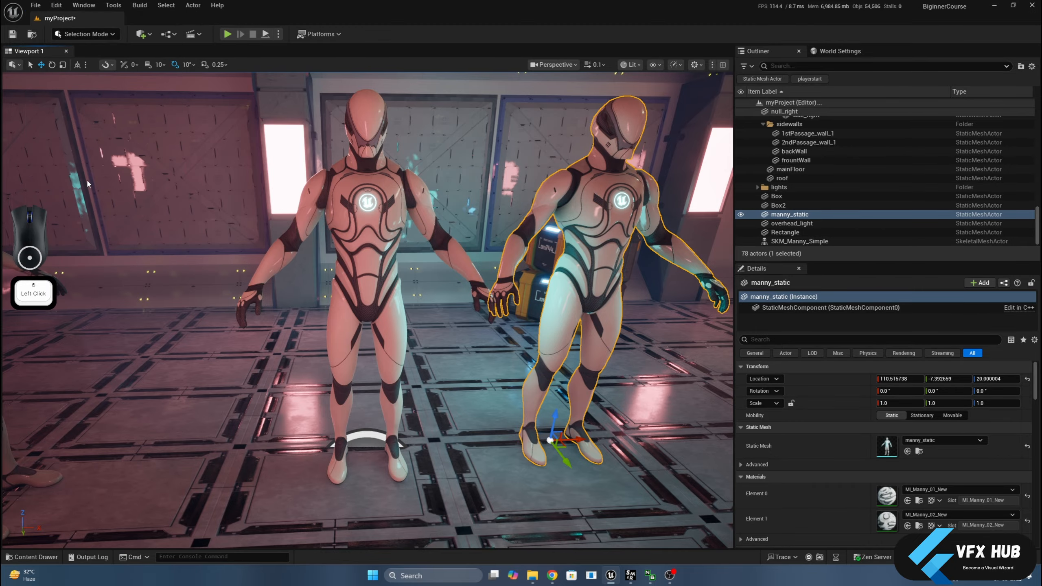
pyautogui.click(513, 305)
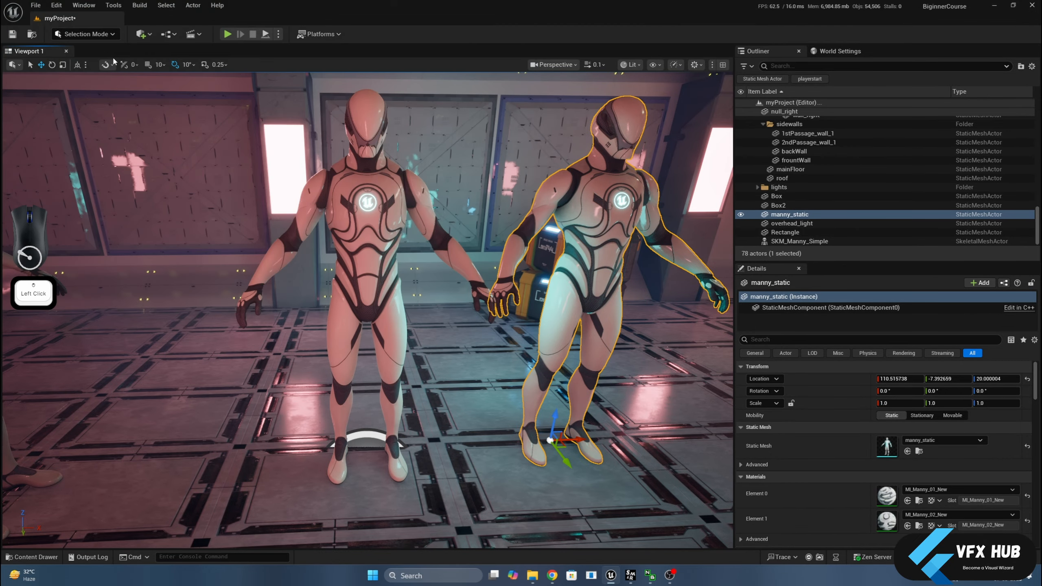
pyautogui.click(33, 5)
pyautogui.click(82, 190)
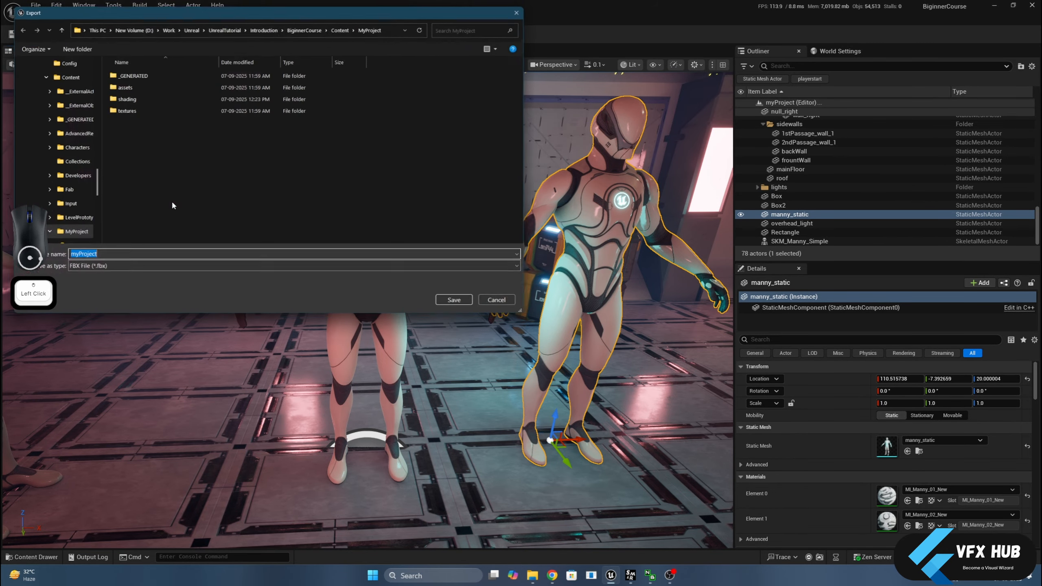
pyautogui.scroll(10, 44, 123)
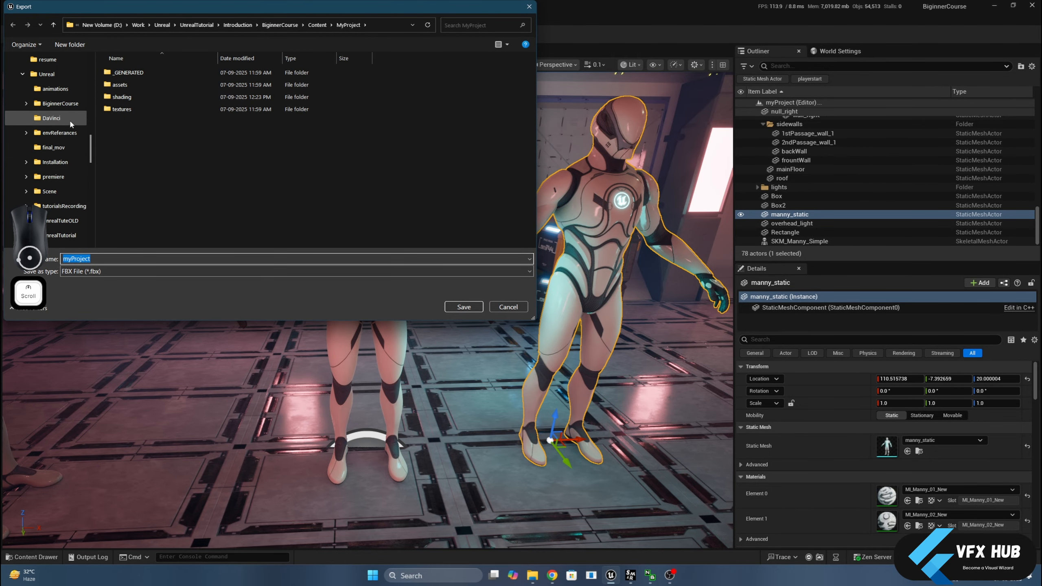
# Copy the Downloads\assets\animation folder path from File Explorer and select the export's file name for replacement.
pyautogui.click(533, 576)
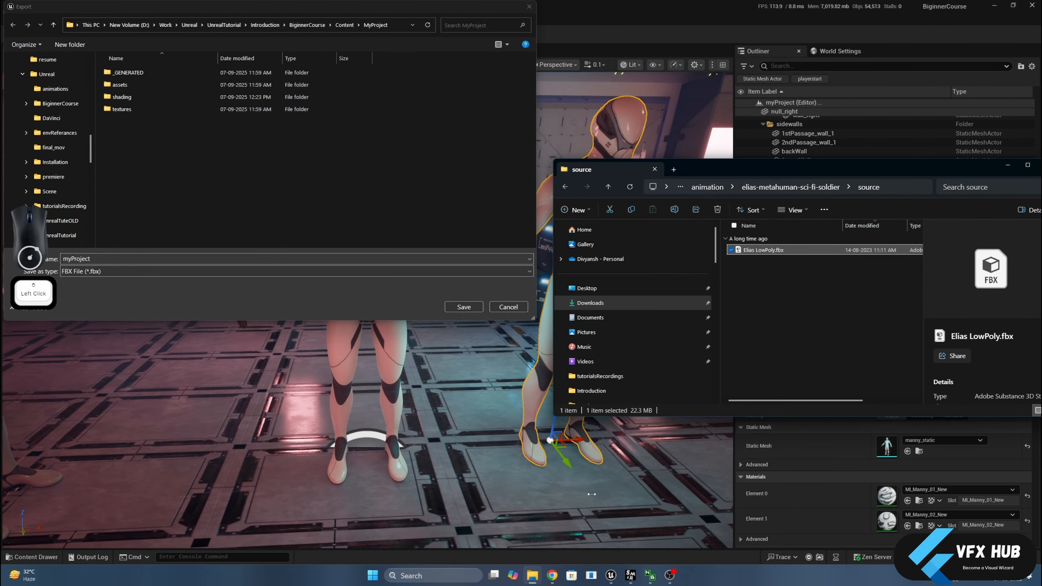
pyautogui.moveTo(783, 173); pyautogui.dragTo(820, 178)
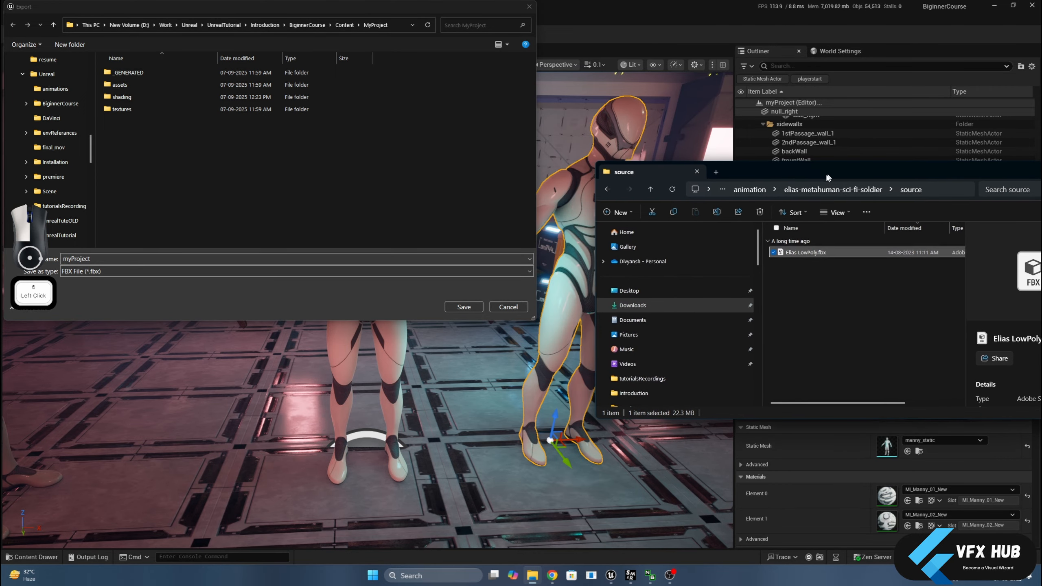
pyautogui.click(758, 191)
pyautogui.click(796, 302)
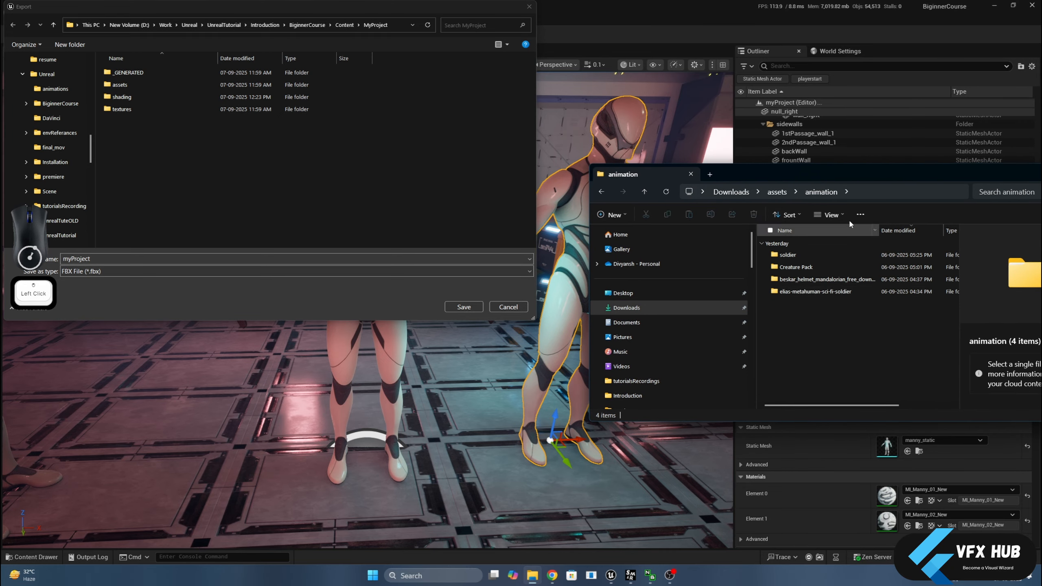
pyautogui.click(874, 195)
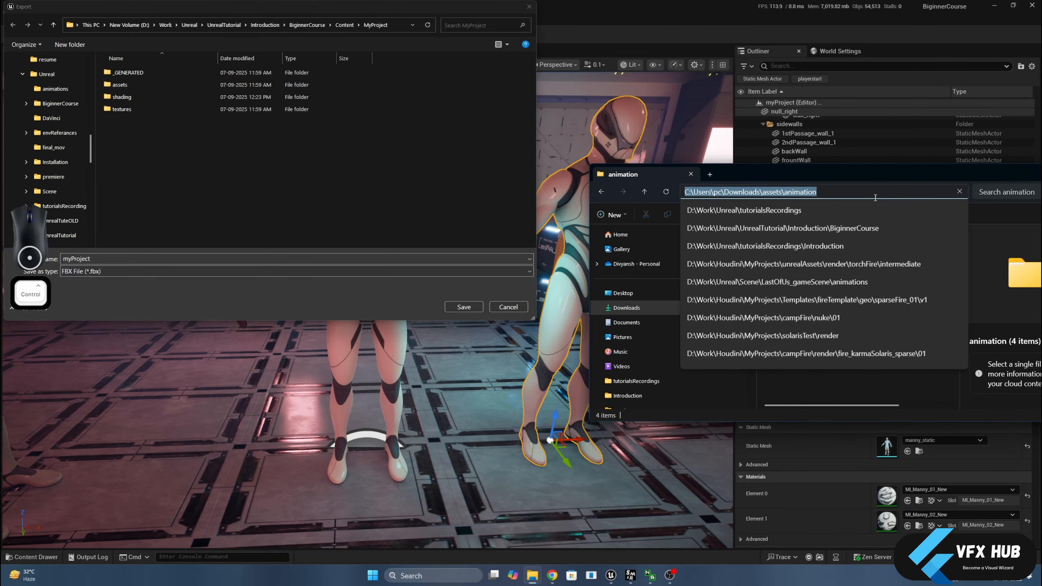
pyautogui.click(805, 375)
pyautogui.click(208, 259)
pyautogui.hotkey('ctrl', 'a')
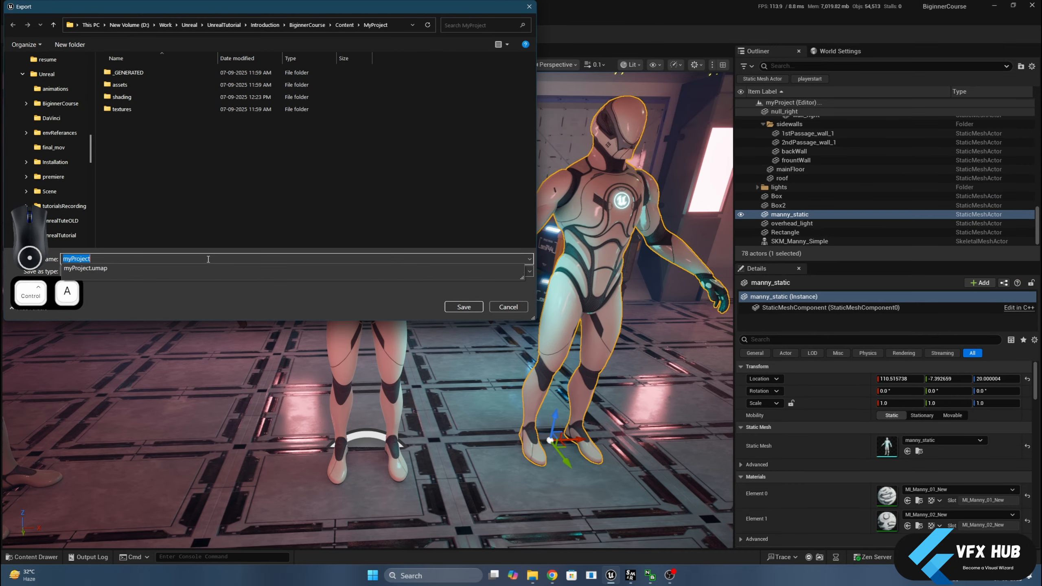
# Save the static mannequin's export as mannyStatics.fbx in the Downloads\assets\animation folder.
pyautogui.click(391, 24)
pyautogui.write('C:\\Users\\pc\\Downloads\\assets\\animation')
pyautogui.press('Return')
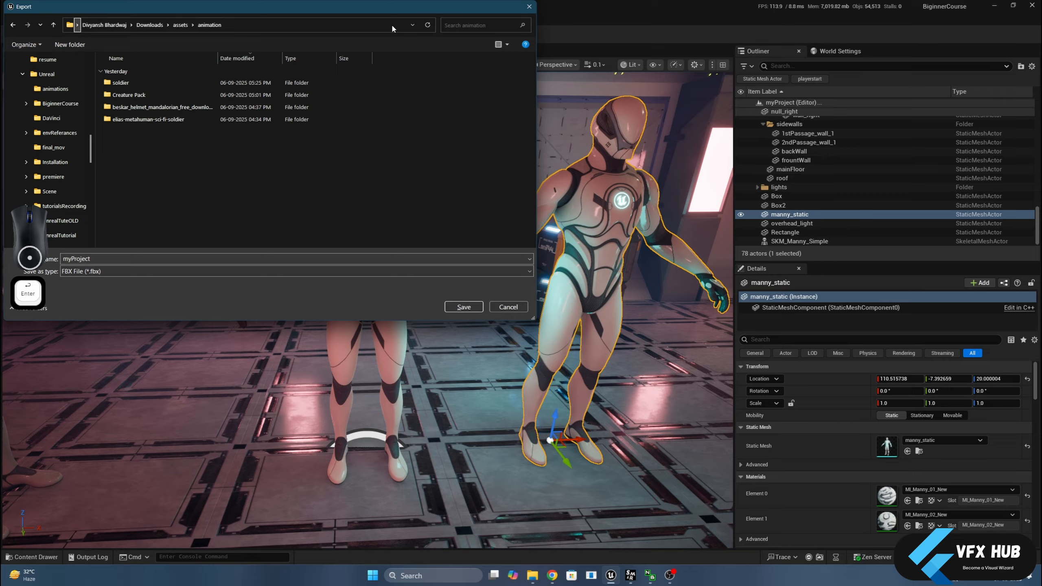
pyautogui.click(147, 257)
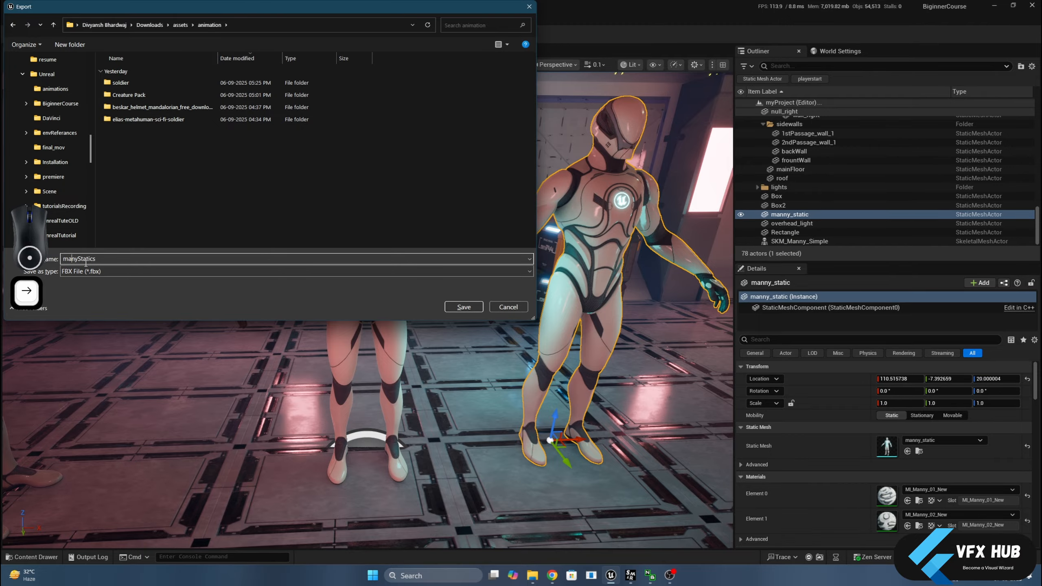
pyautogui.click(475, 308)
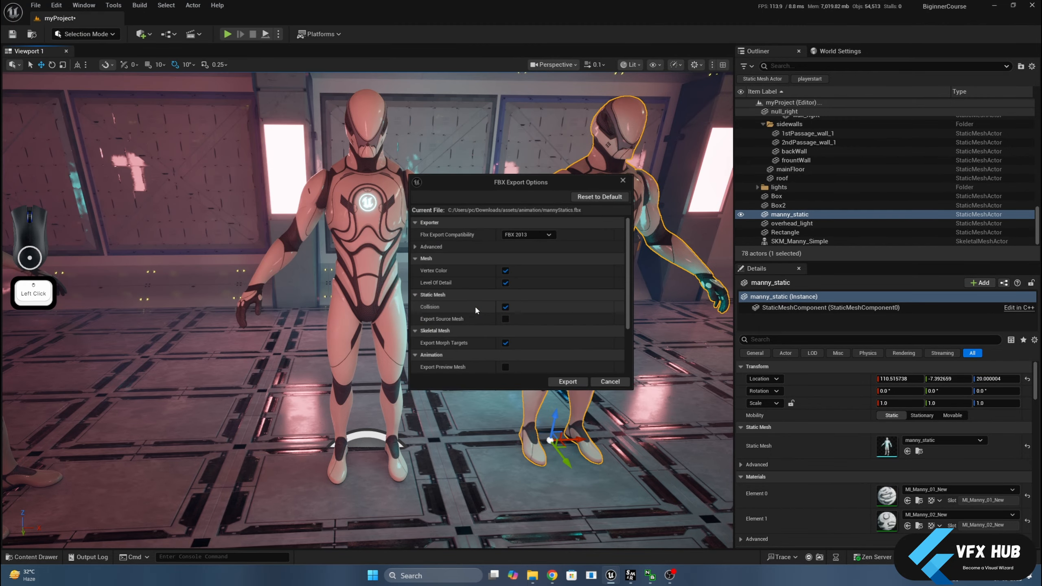
# Set the FBX export compatibility to FBX 2020 and export the static mannequin.
pyautogui.click(533, 235)
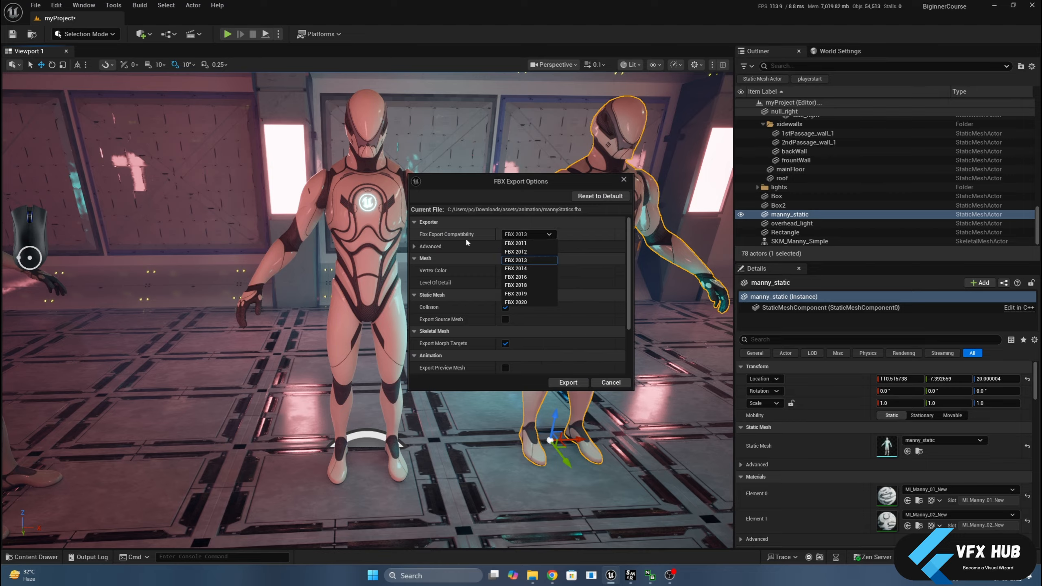
pyautogui.scroll(-1, 530, 281)
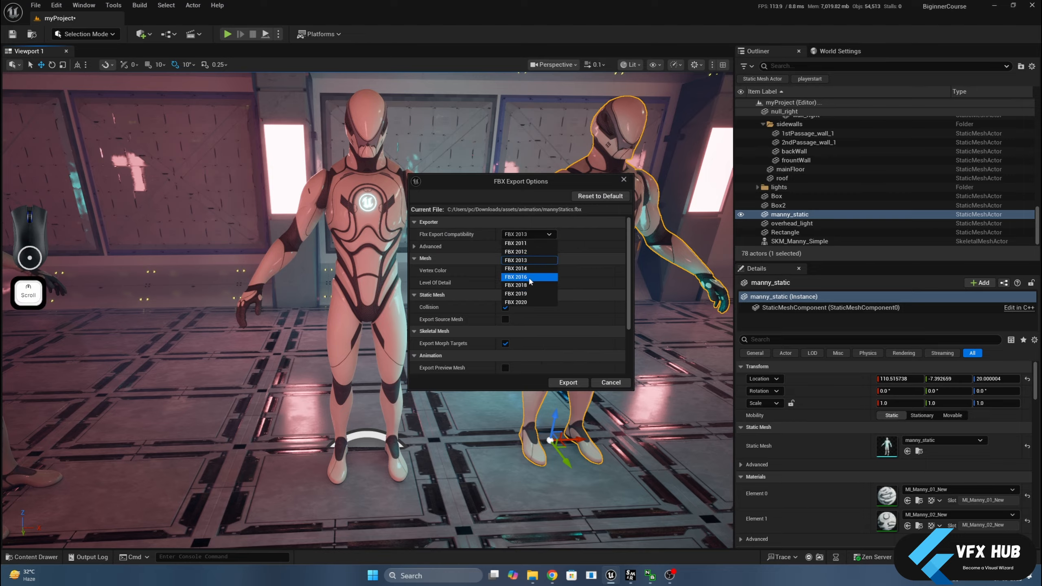
pyautogui.click(527, 302)
pyautogui.scroll(-3, 562, 258)
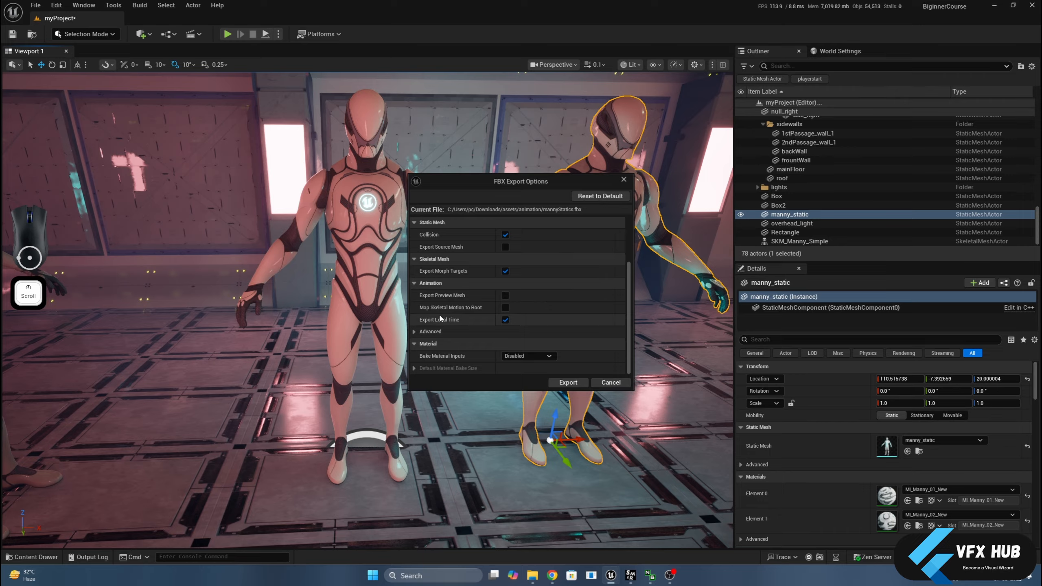
pyautogui.scroll(1, 541, 305)
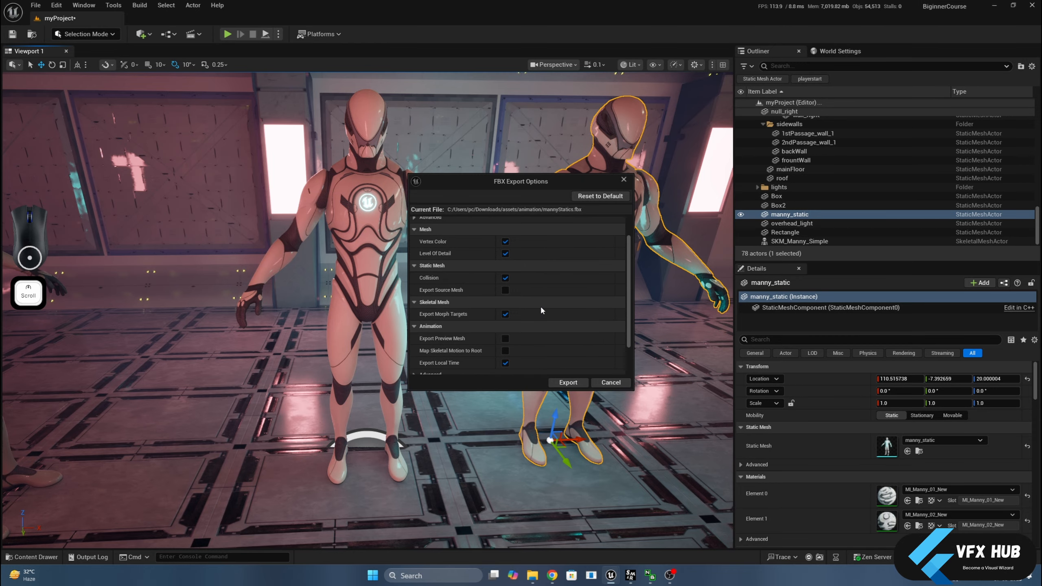
pyautogui.click(563, 386)
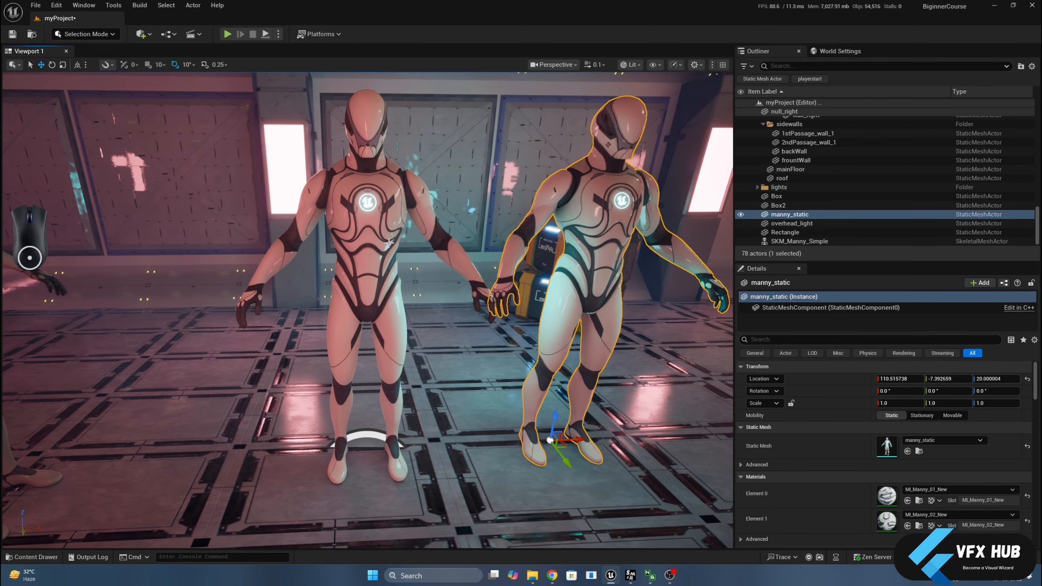
# Export the SKM_Manny_Simple skeletal mesh as mannyRigged.fbx with FBX 2020 compatibility.
pyautogui.click(375, 232)
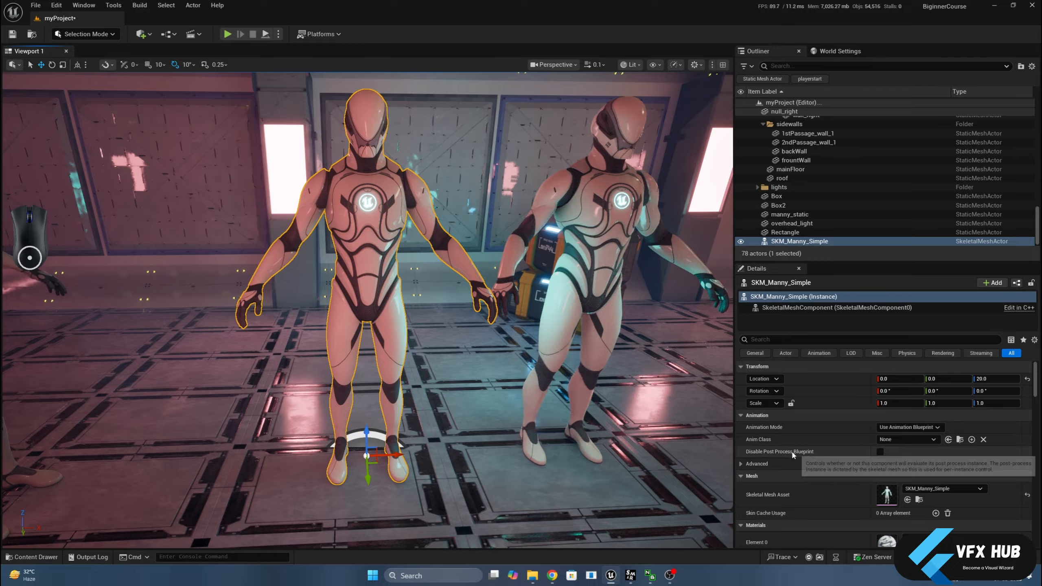
pyautogui.click(584, 218)
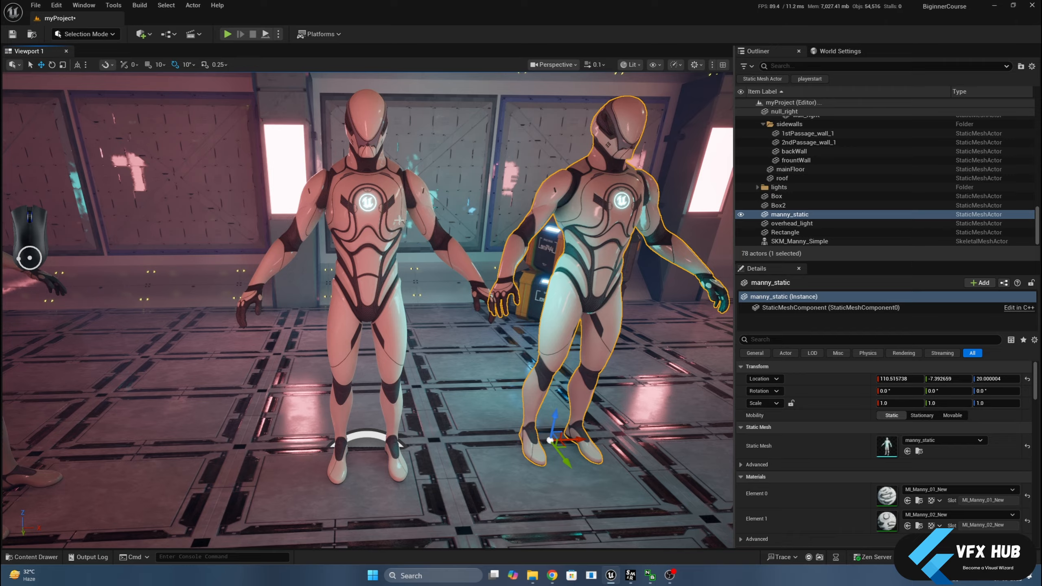
pyautogui.click(387, 222)
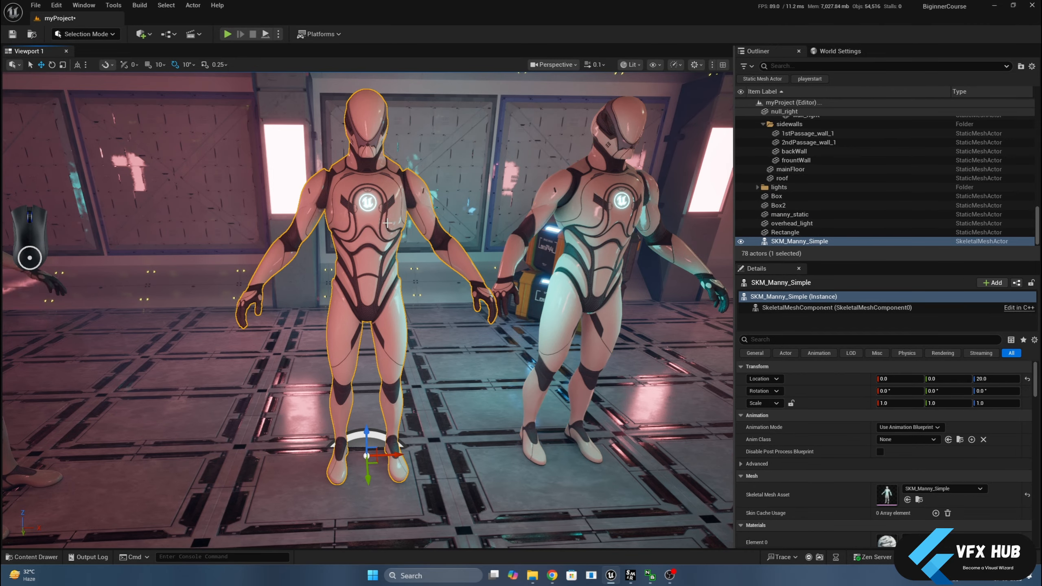
pyautogui.click(36, 5)
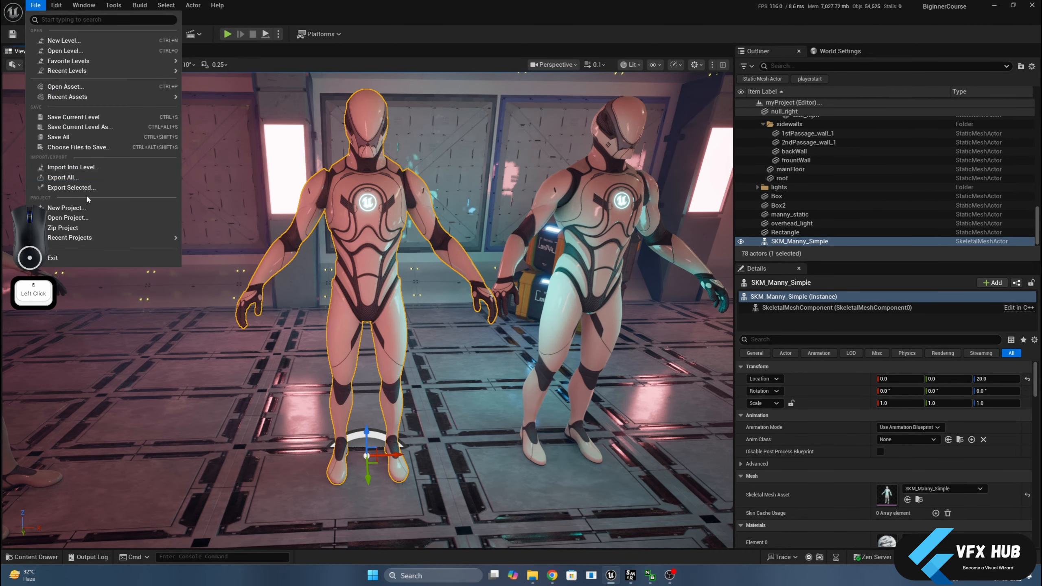
pyautogui.click(93, 186)
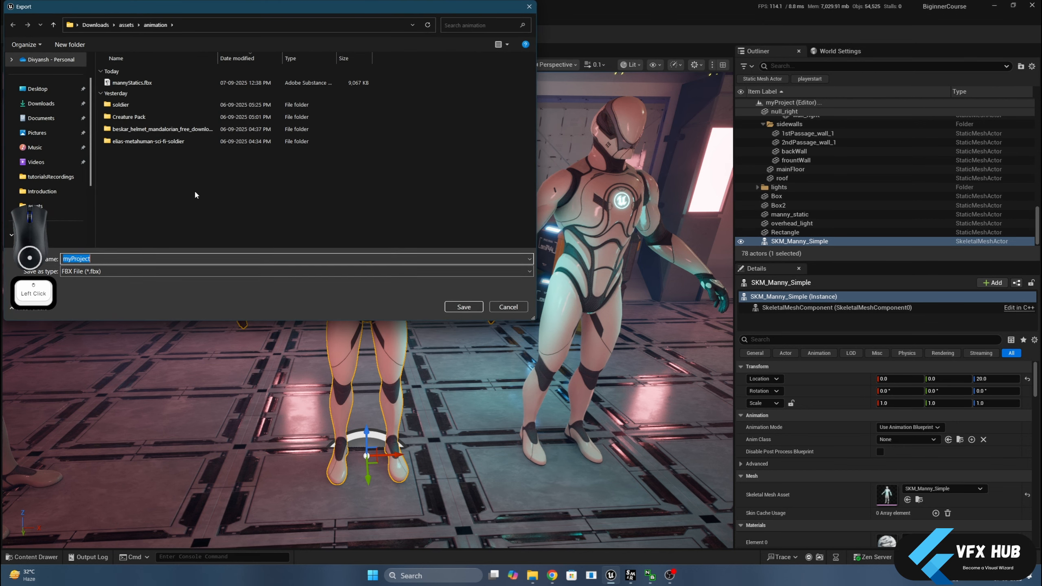
pyautogui.click(135, 83)
pyautogui.click(82, 259)
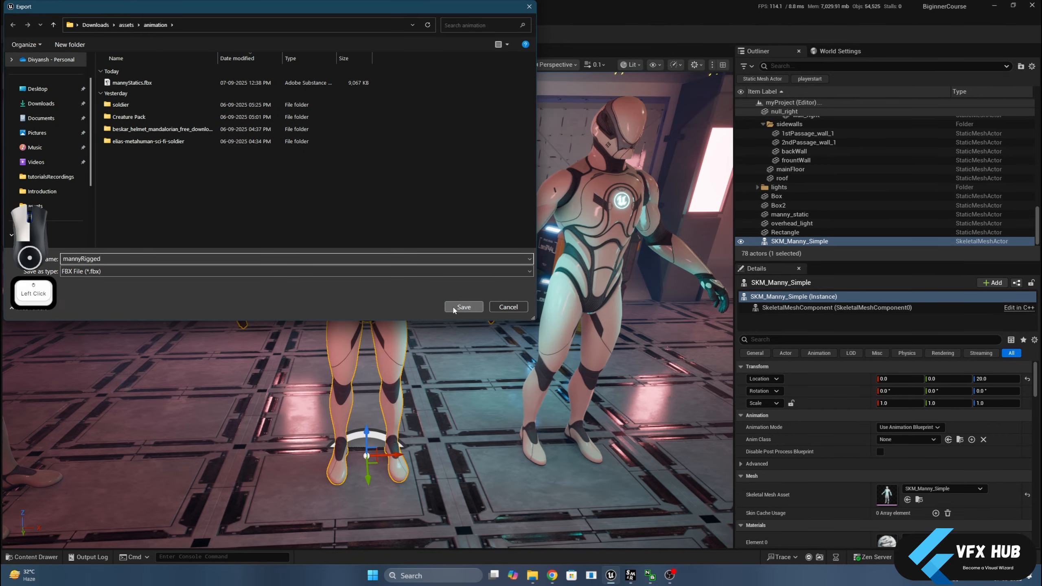
pyautogui.click(463, 307)
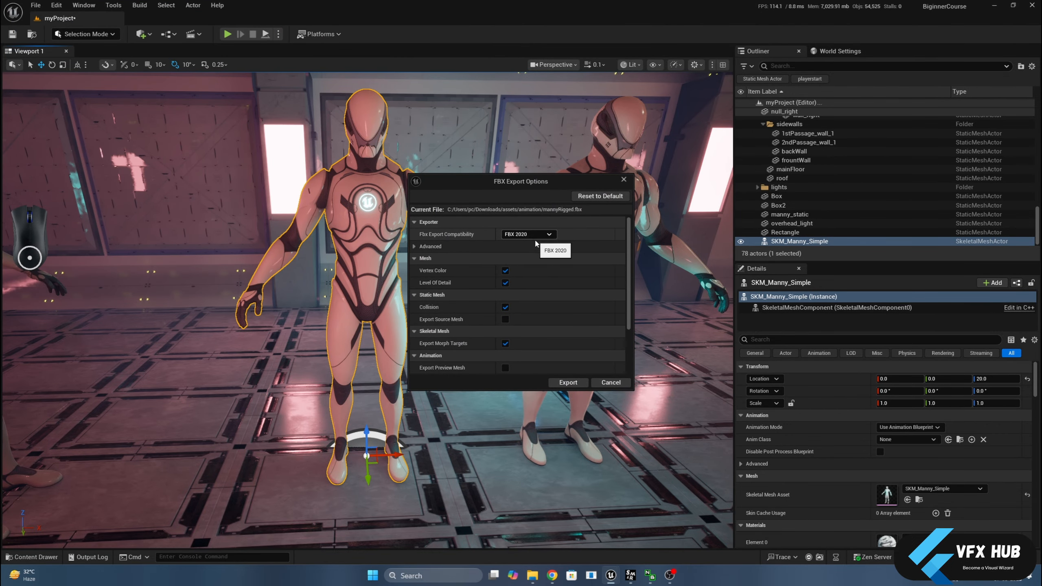
pyautogui.click(568, 382)
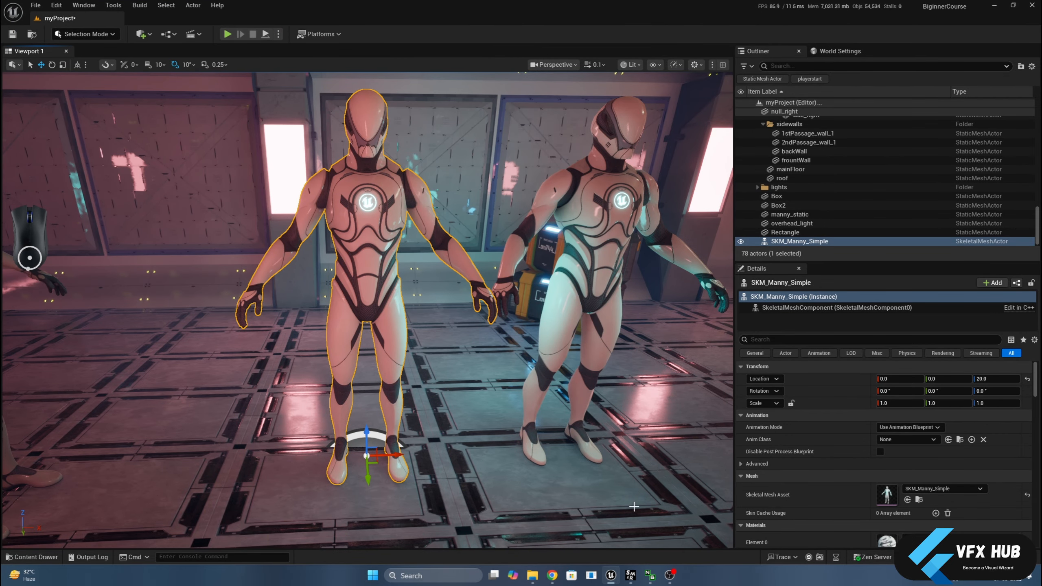
# Switch to Mixamo in Chrome, review the auto-rigged soldier from several angles and accept it as the new character.
pyautogui.click(553, 576)
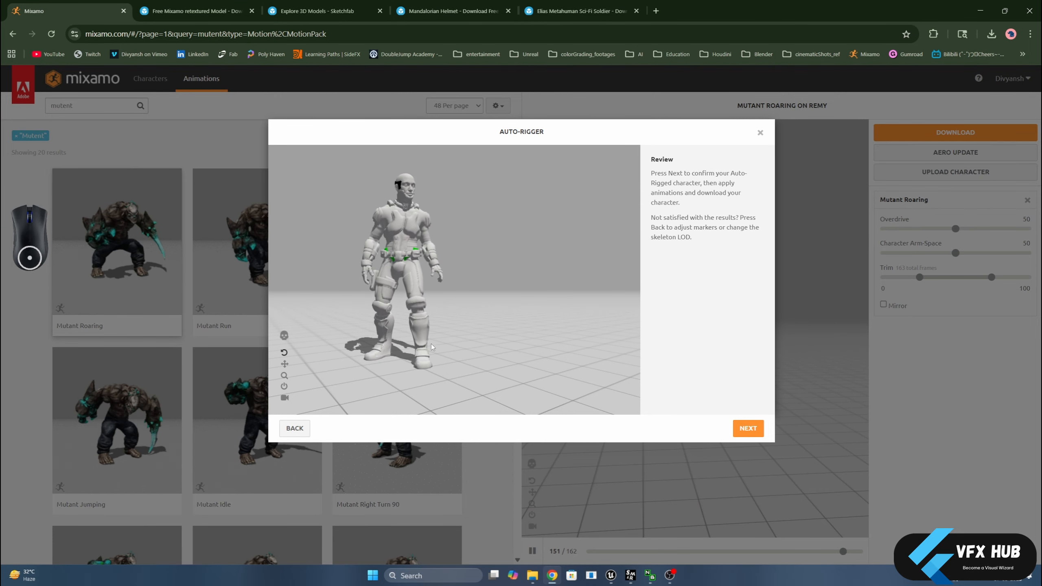
pyautogui.moveTo(395, 359); pyautogui.dragTo(455, 363)
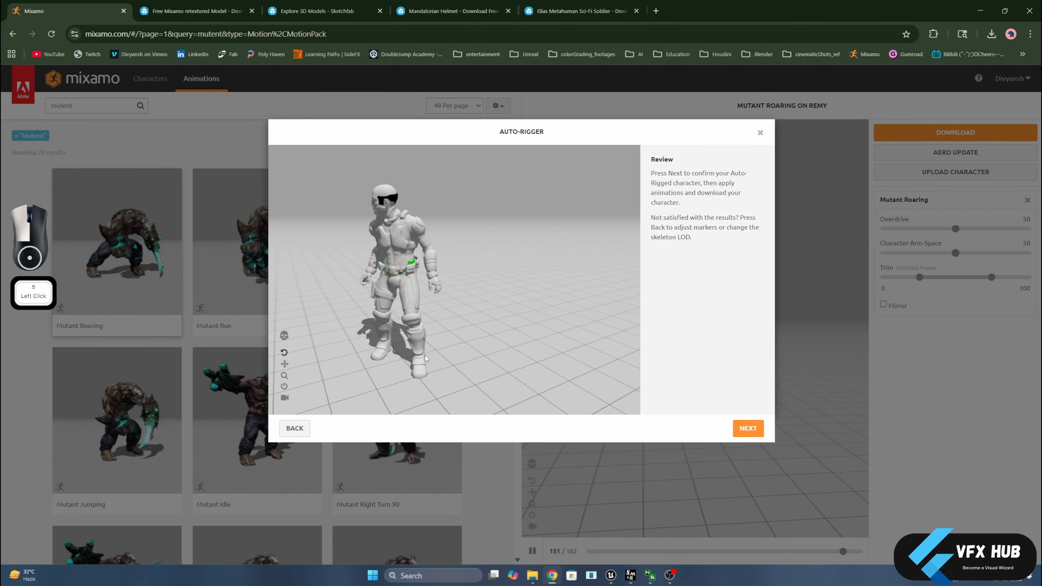
pyautogui.moveTo(607, 369); pyautogui.dragTo(409, 356)
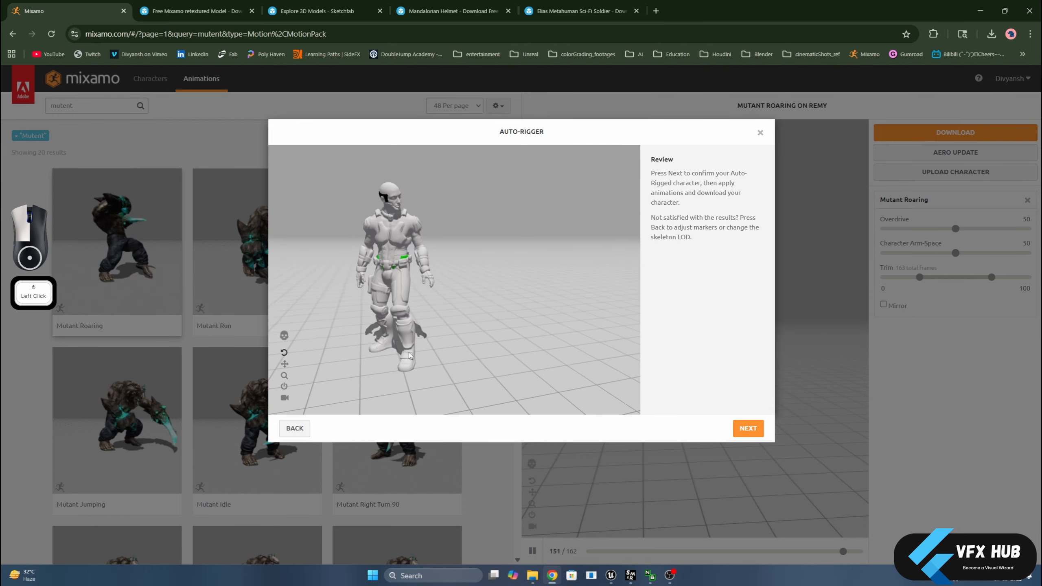
pyautogui.click(748, 430)
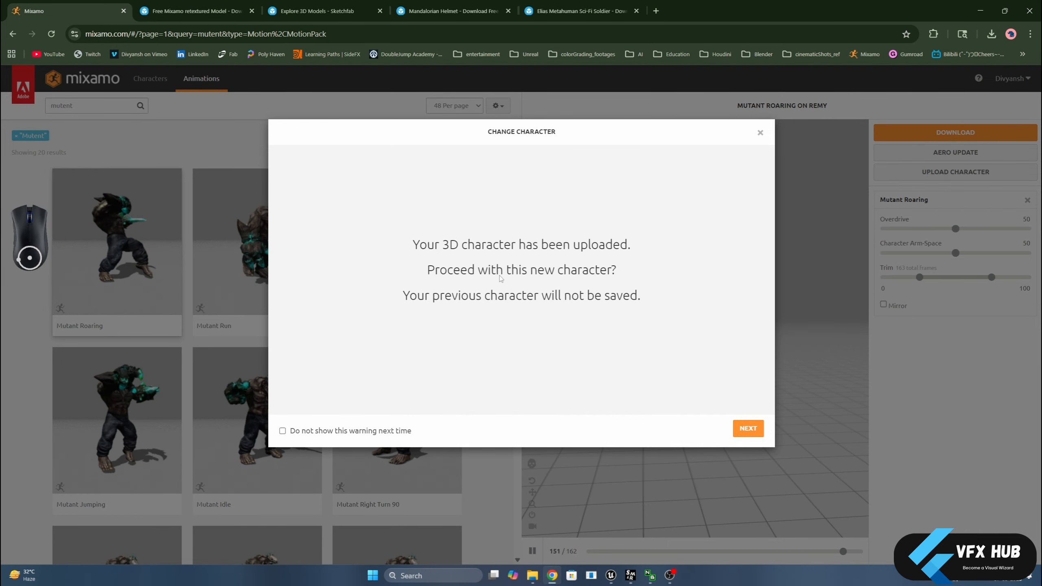
pyautogui.click(744, 429)
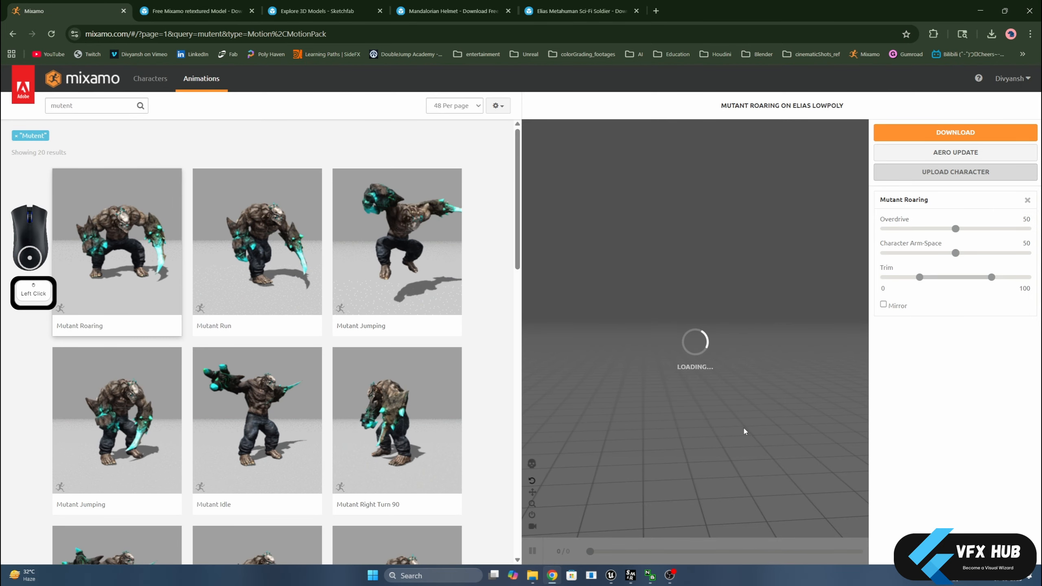
# Search the Mixamo animation library for "rifle".
pyautogui.doubleClick(76, 106)
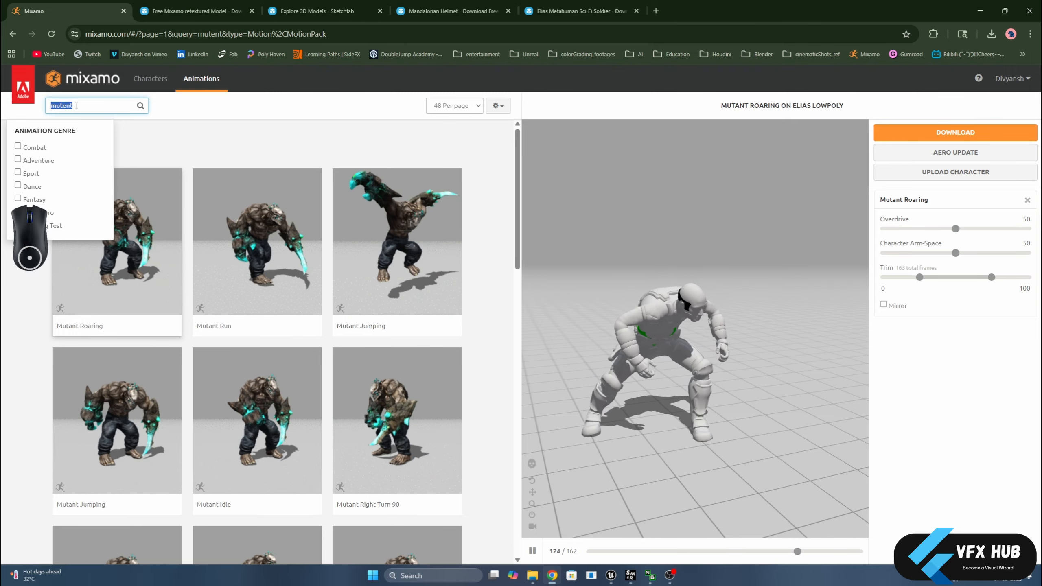
pyautogui.hotkey('ctrl', 'a')
pyautogui.write('sol')
pyautogui.hotkey('ctrl', 'a')
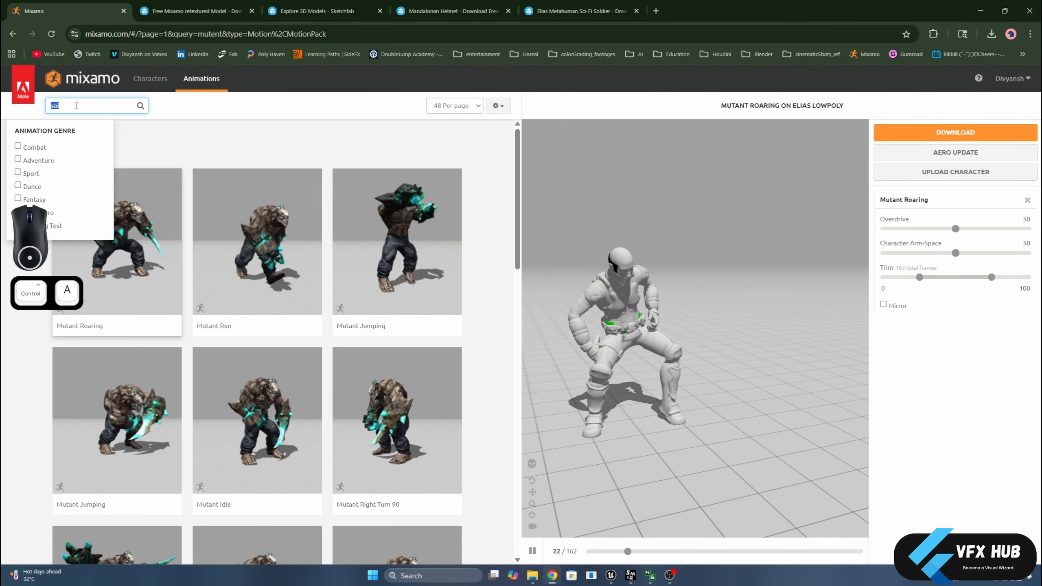
pyautogui.write('rifle')
pyautogui.press('Return')
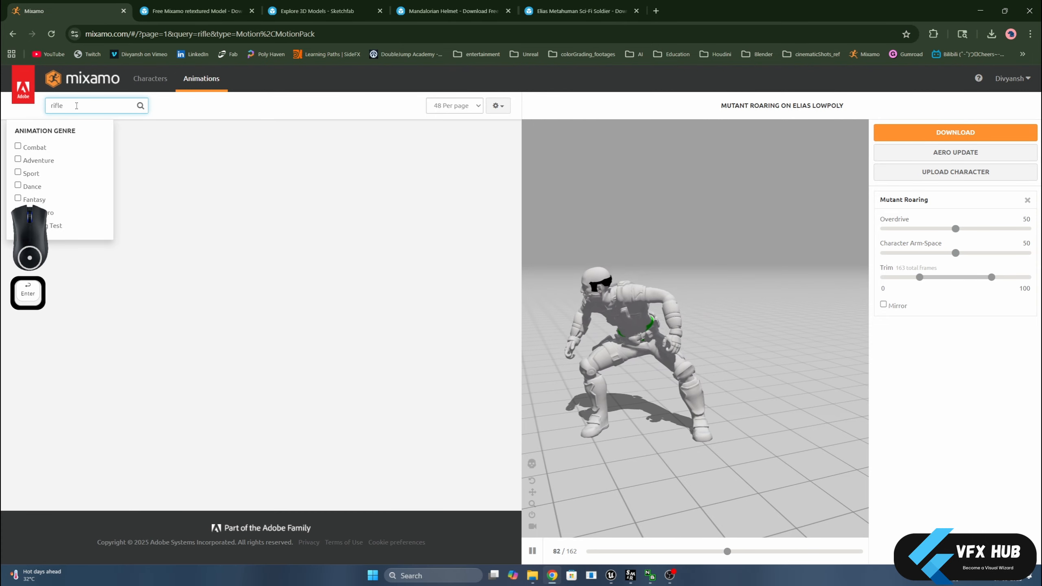
pyautogui.click(251, 202)
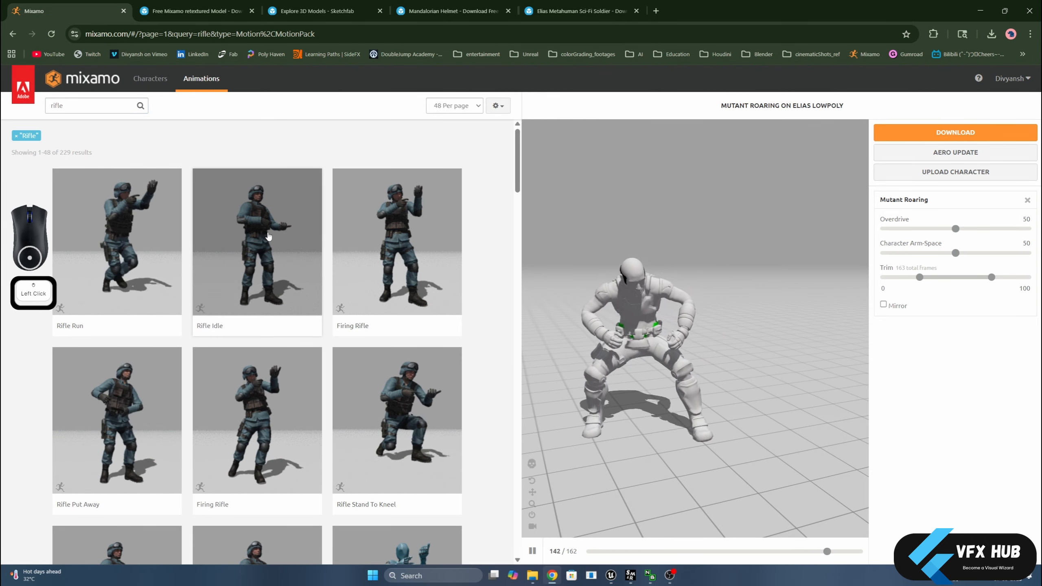
# Apply the Firing Rifle animation from the second row of results to the soldier and preview it.
pyautogui.click(251, 402)
pyautogui.click(289, 396)
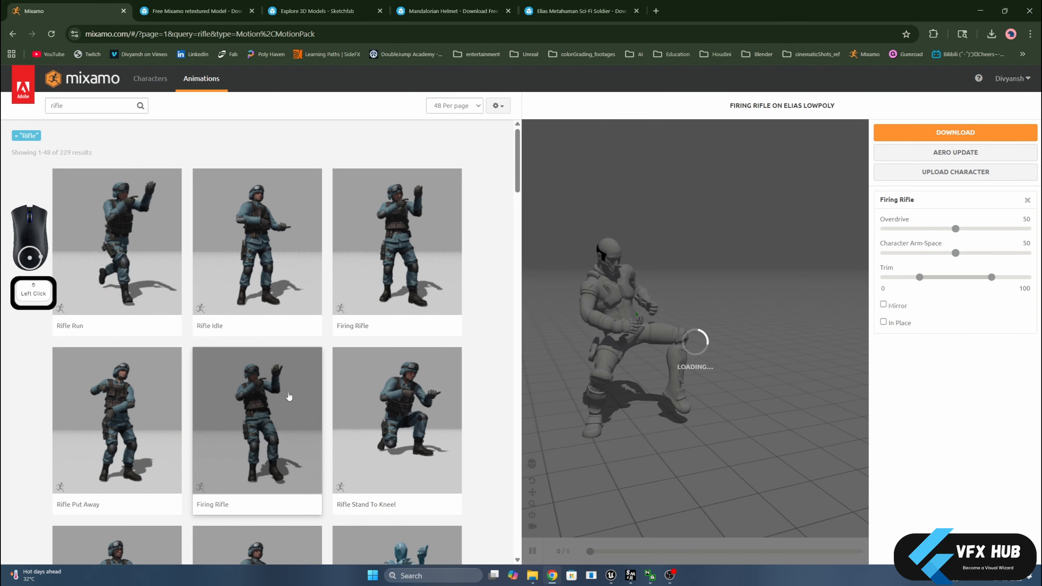
pyautogui.moveTo(679, 286)
pyautogui.keyDown('alt'); pyautogui.mouseDown()
pyautogui.moveTo(666, 300)
pyautogui.moveTo(692, 301)
pyautogui.mouseUp(); pyautogui.keyUp('alt')
pyautogui.scroll(-5, 691, 301)
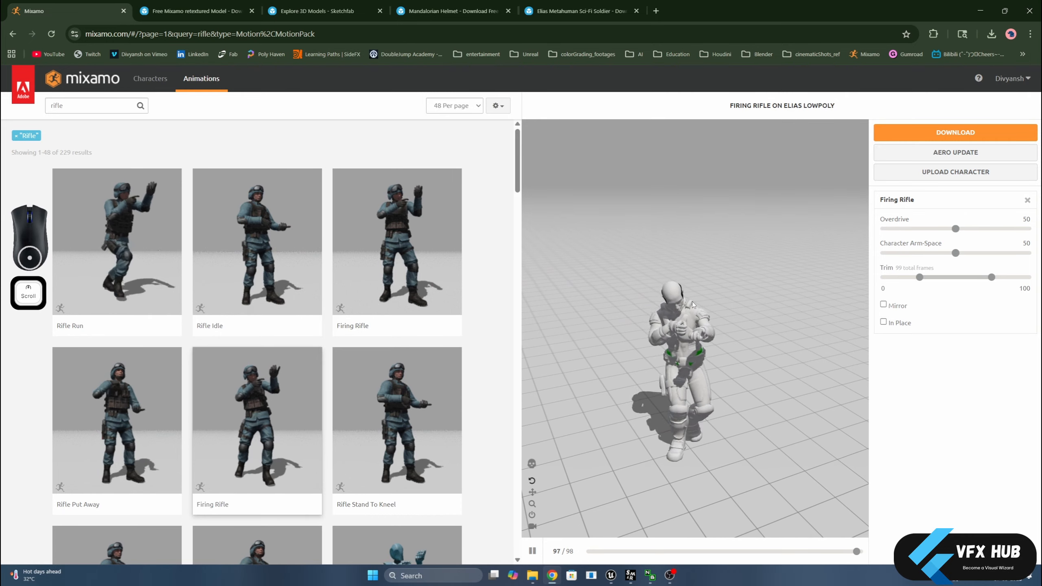
pyautogui.click(955, 133)
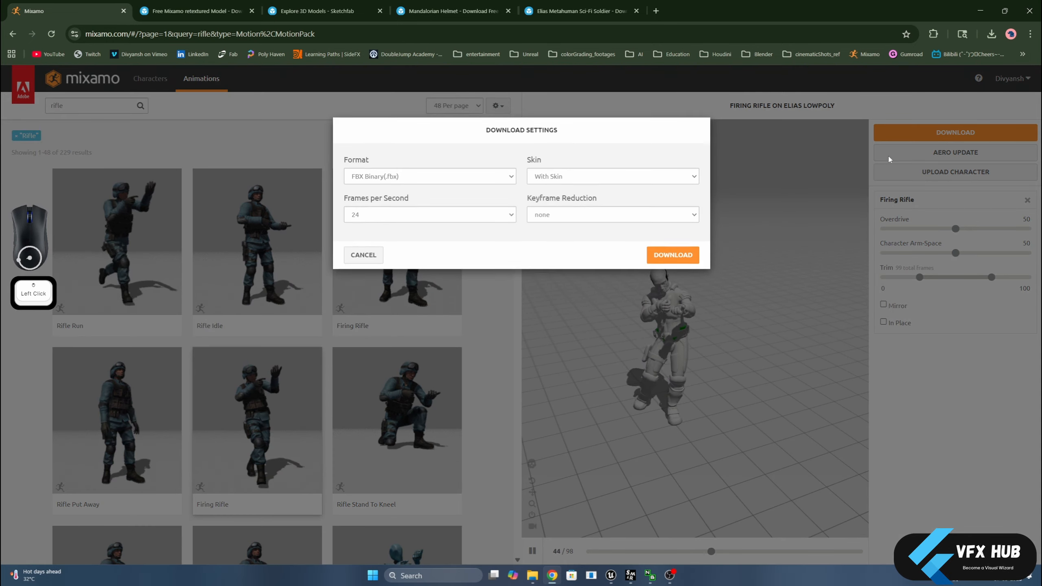
pyautogui.click(595, 179)
pyautogui.click(644, 189)
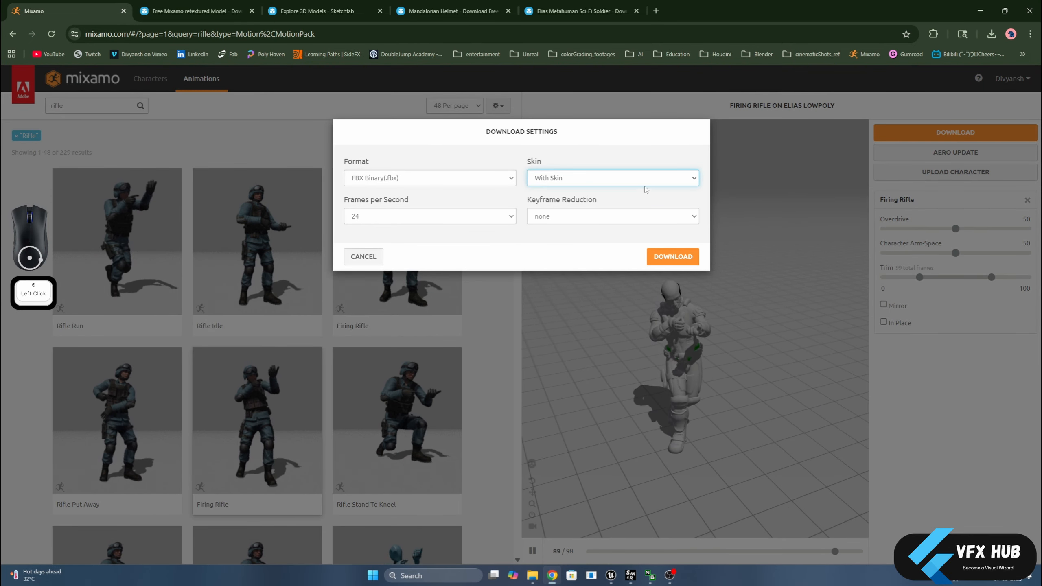
pyautogui.click(364, 256)
# Show the Characters library, clear the "rifle" filter and reload the page.
pyautogui.click(152, 68)
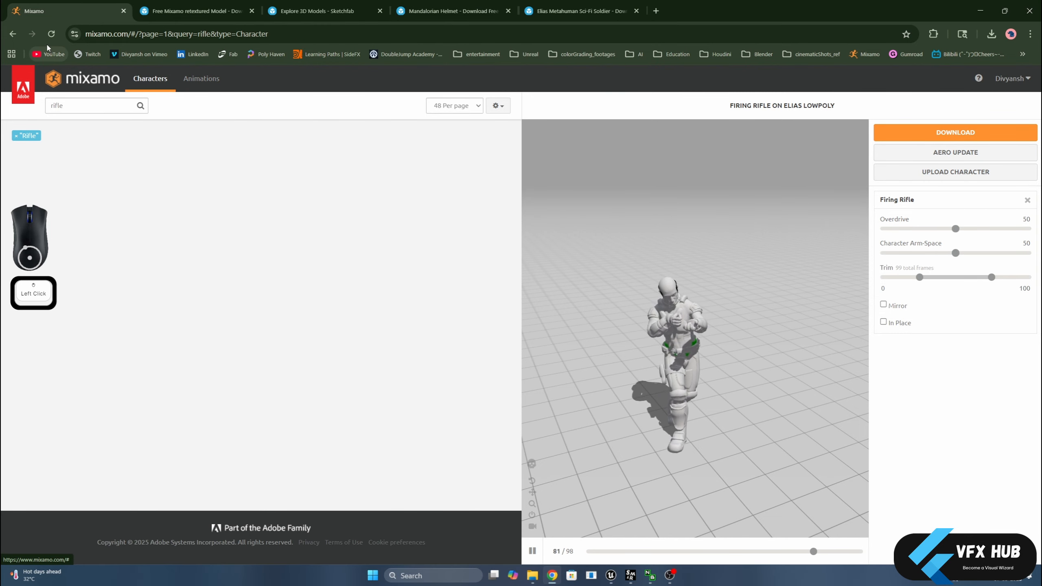
pyautogui.click(17, 136)
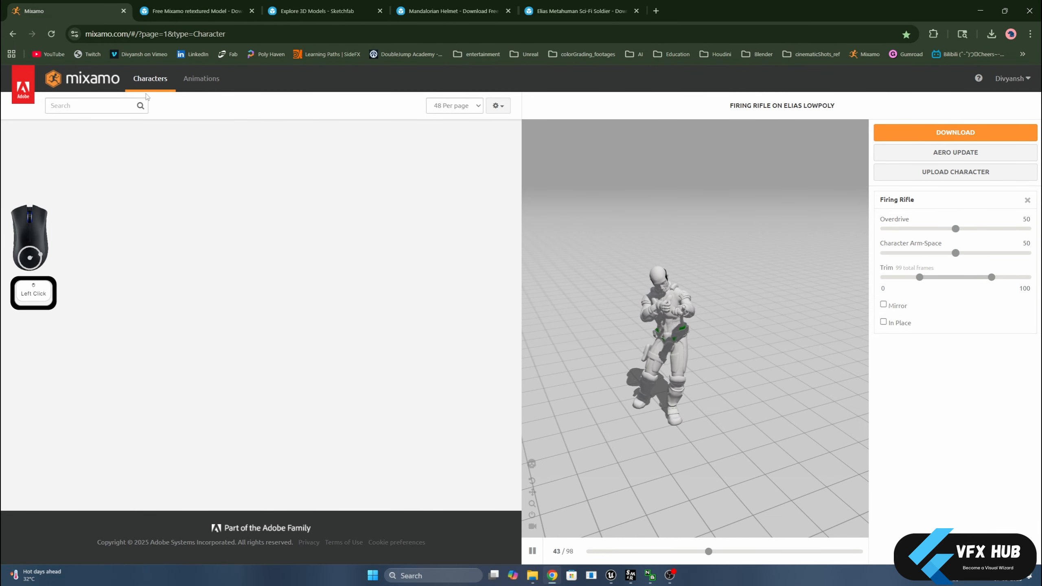
pyautogui.click(49, 35)
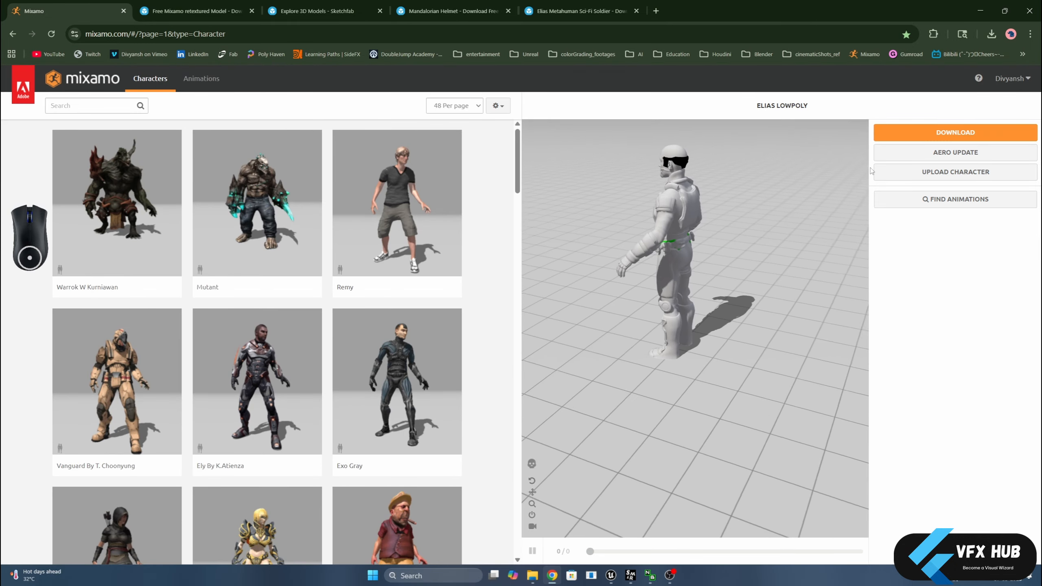
# Download the Elias Lowpoly character as FBX Binary in T-pose.
pyautogui.moveTo(779, 222); pyautogui.dragTo(839, 213)
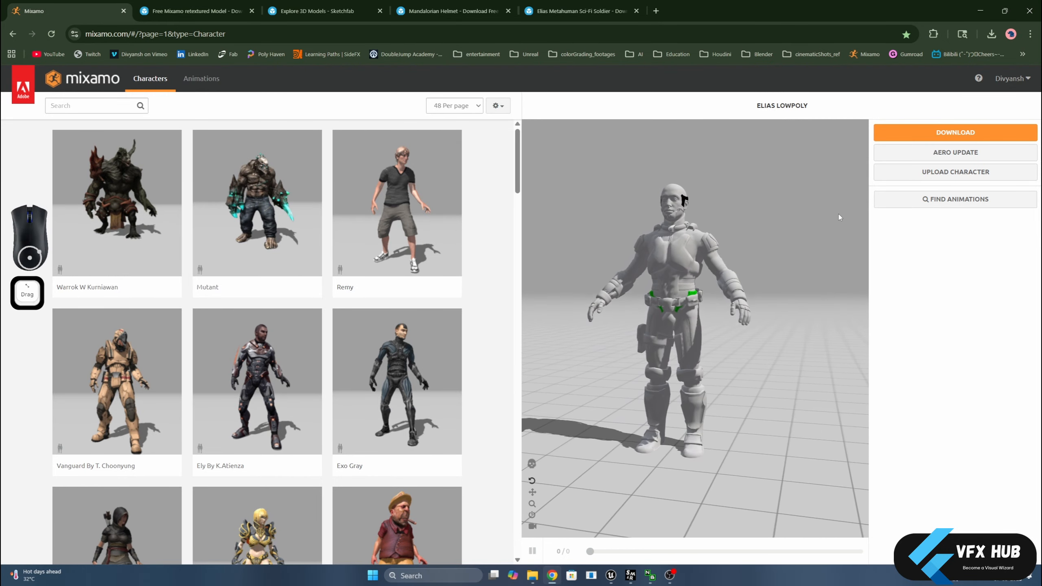
pyautogui.click(952, 134)
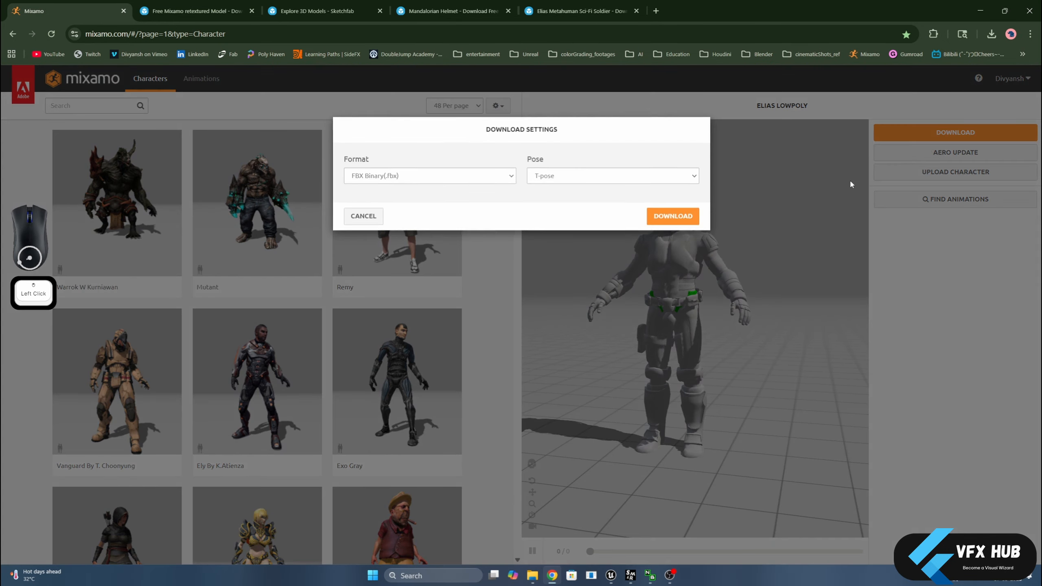
pyautogui.click(655, 221)
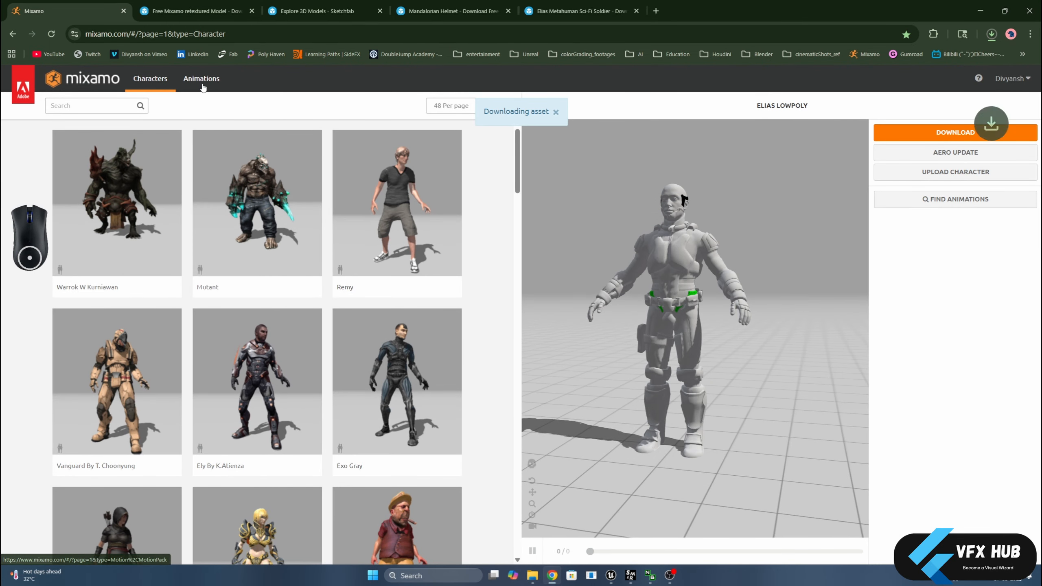
# Search the Mixamo animation library for "rifle" with the Elias Lowpoly character loaded.
pyautogui.click(201, 79)
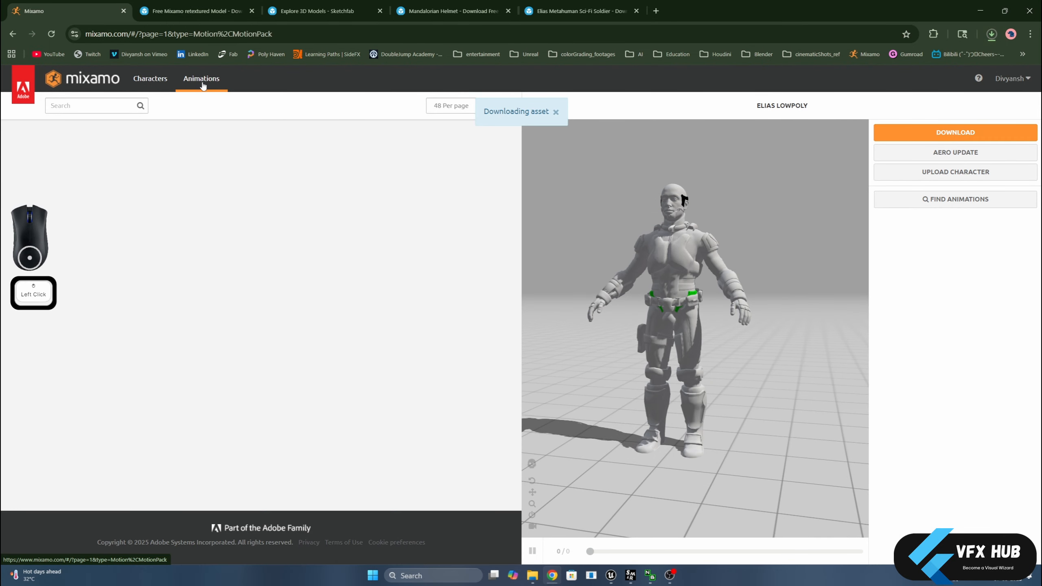
pyautogui.click(118, 106)
pyautogui.write('rifle')
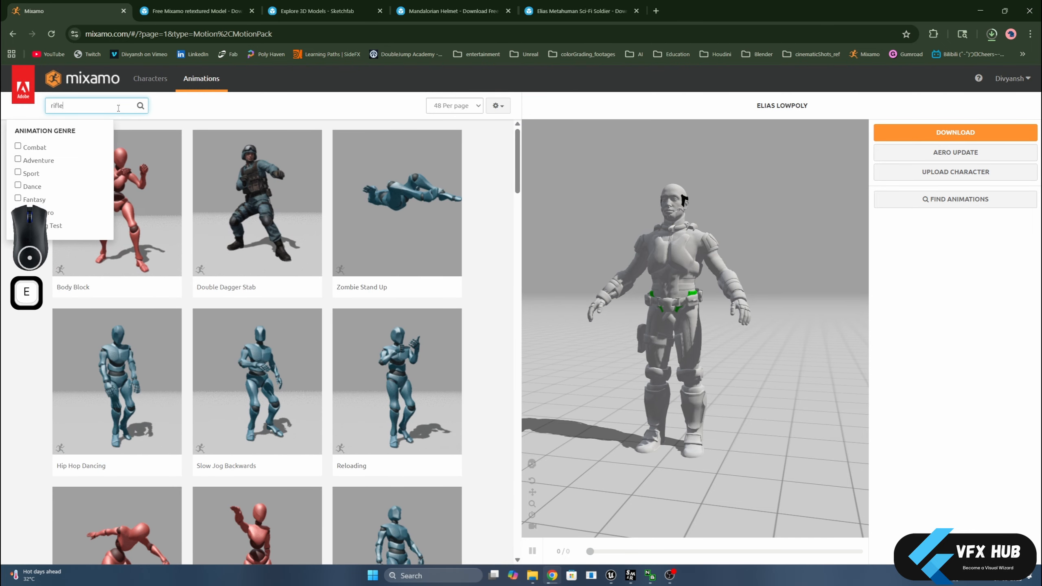
pyautogui.press('Return')
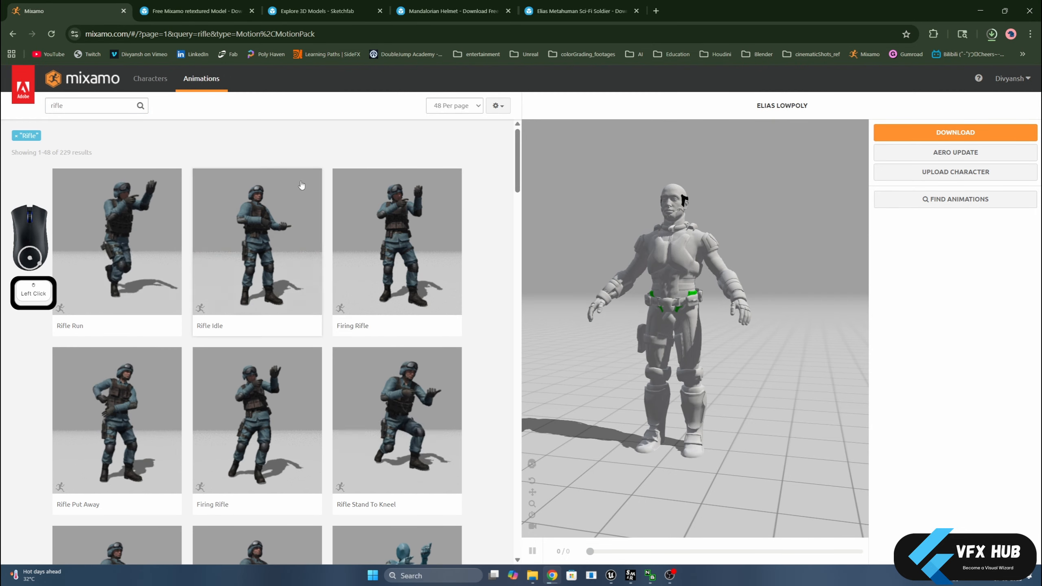
# Apply the Firing Rifle animation from the second row of results to Elias Lowpoly and inspect it from behind.
pyautogui.click(258, 423)
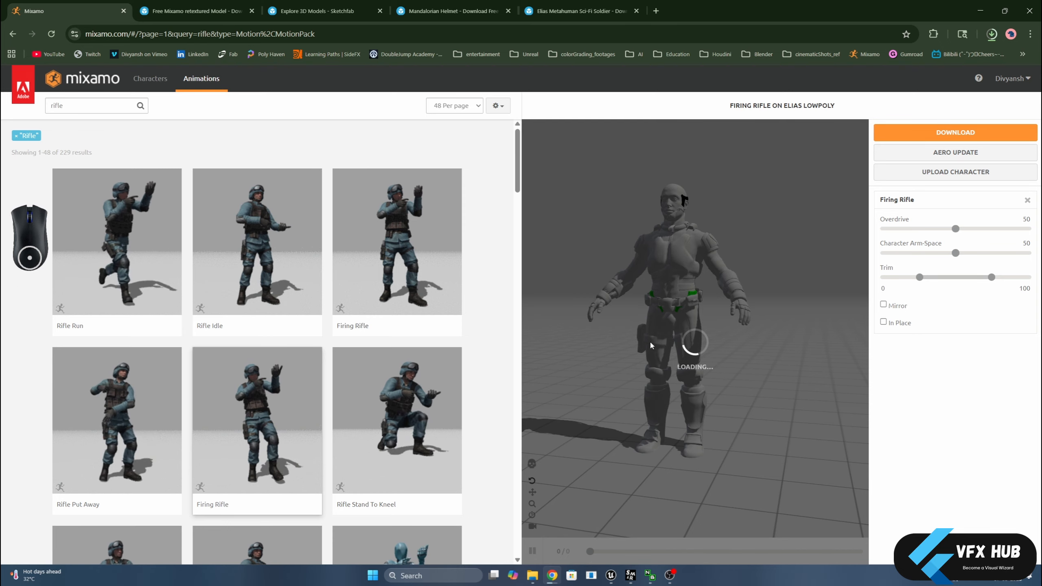
pyautogui.scroll(2, 682, 329)
pyautogui.keyDown('alt'); pyautogui.moveTo(682, 328); pyautogui.dragTo(794, 347); pyautogui.keyUp('alt')
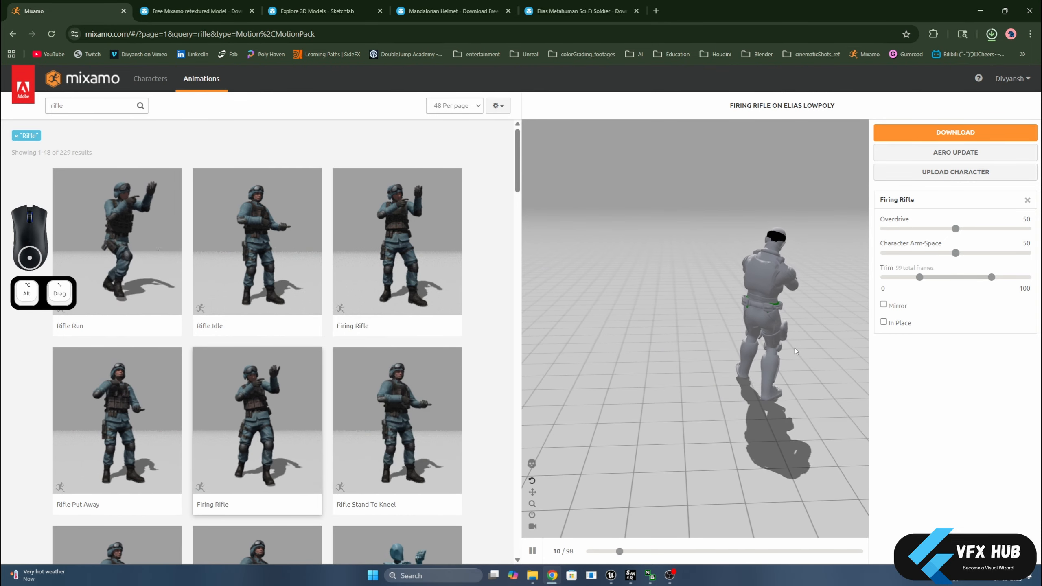
# Try the In Place option on the Firing Rifle animation, preview the motion, and switch the option off again.
pyautogui.click(883, 322)
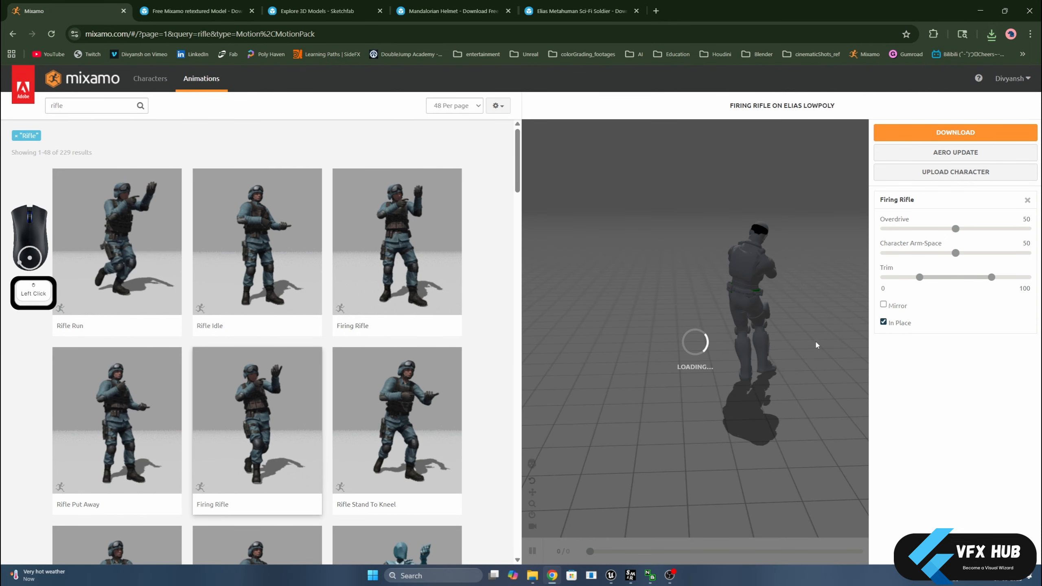
pyautogui.keyDown('alt'); pyautogui.moveTo(816, 345); pyautogui.dragTo(662, 347); pyautogui.keyUp('alt')
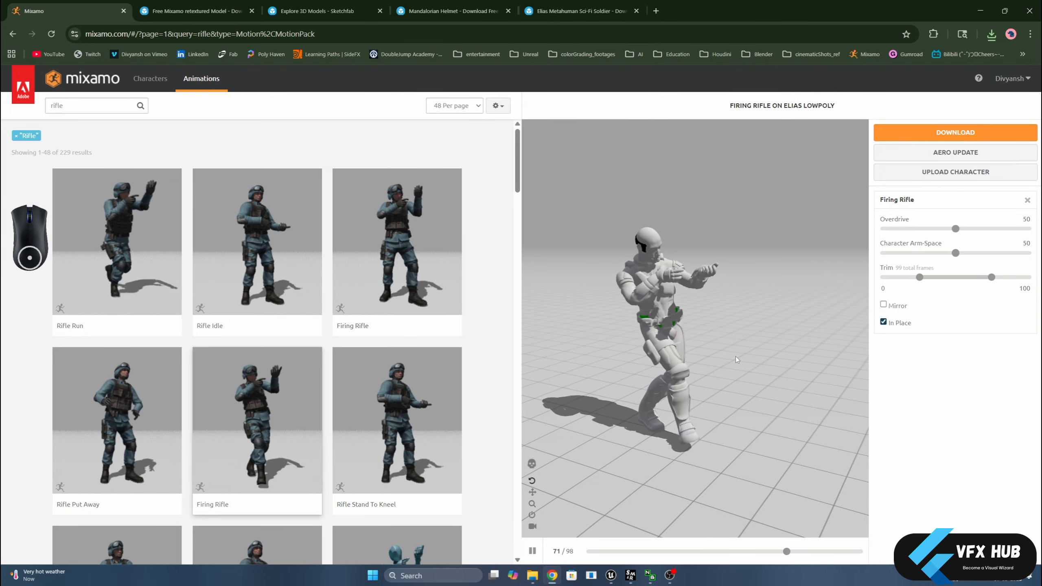
pyautogui.click(883, 322)
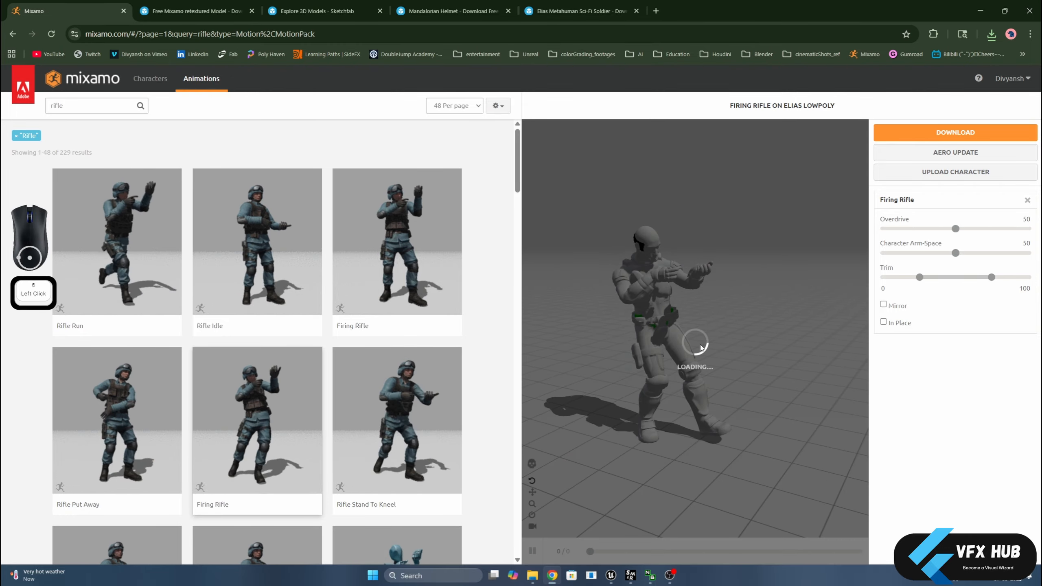
# Download the Firing Rifle animation as FBX Binary, Without Skin, at 24 frames per second with no keyframe reduction.
pyautogui.click(932, 135)
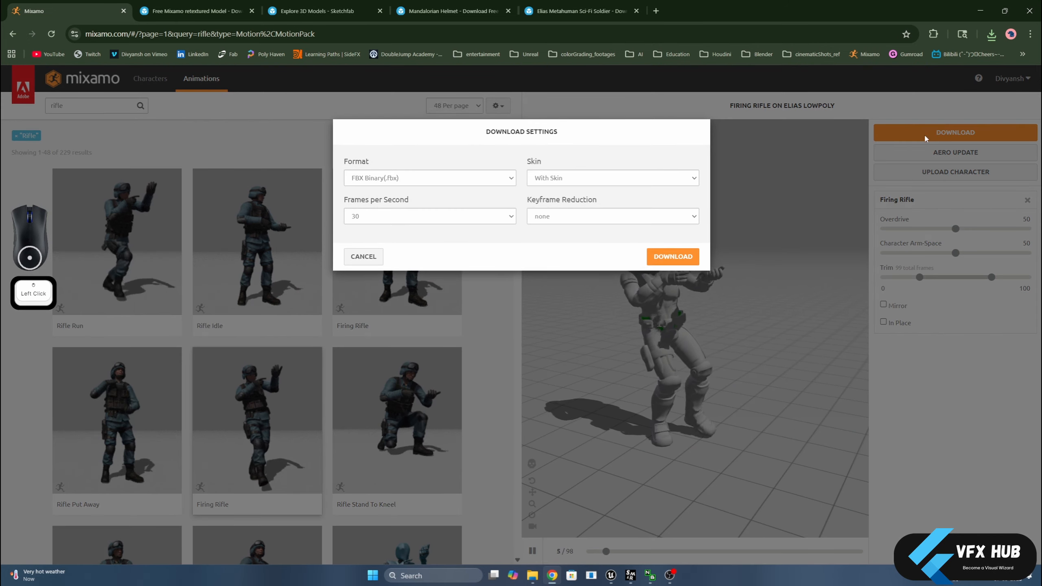
pyautogui.click(574, 178)
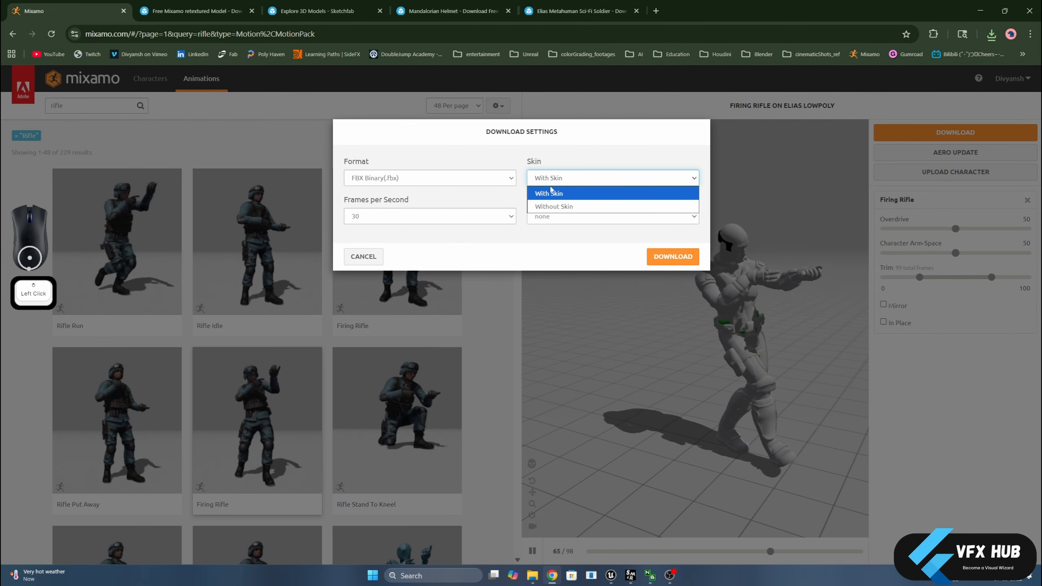
pyautogui.click(548, 206)
pyautogui.click(472, 216)
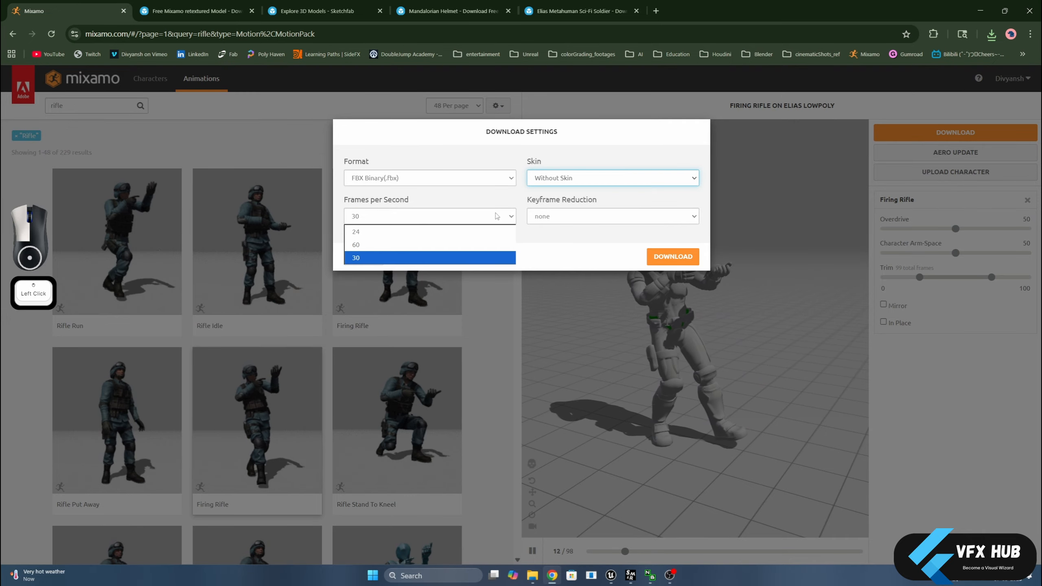
pyautogui.click(470, 230)
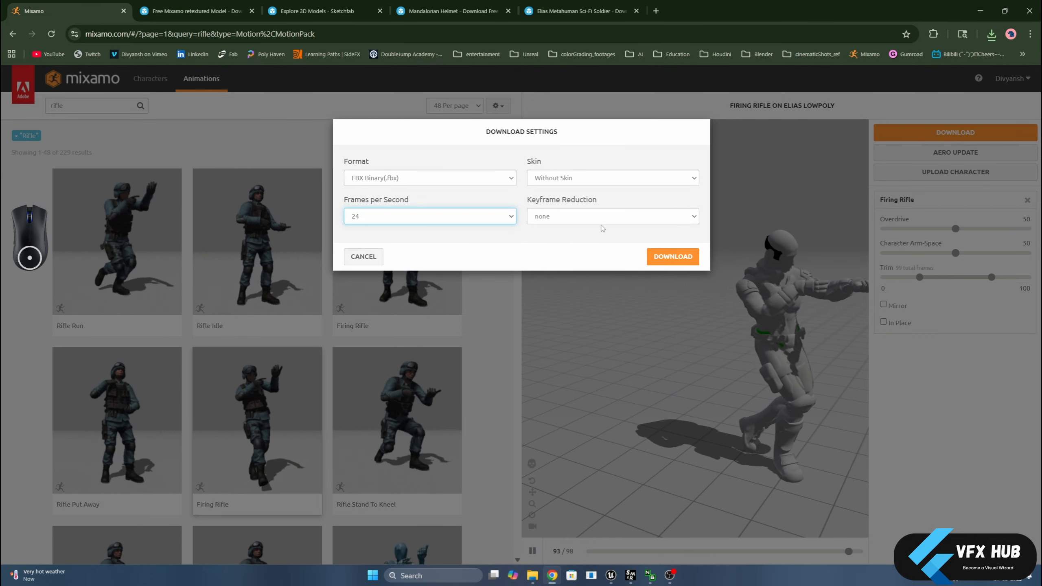
pyautogui.click(665, 256)
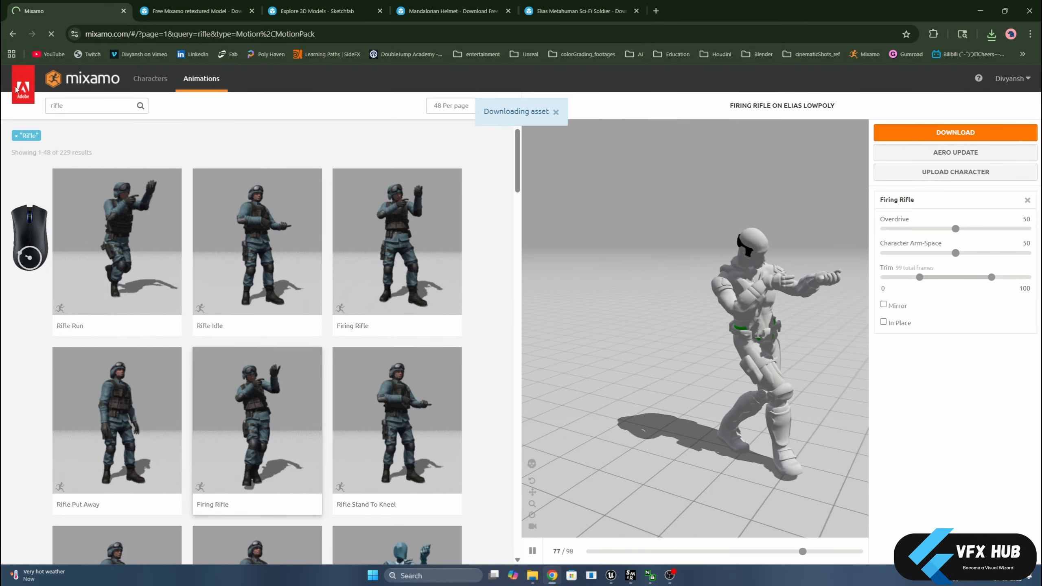
# Apply the Rifle Crouch Walk animation to Elias Lowpoly and download it as FBX Binary, Without Skin, at 24 frames per second.
pyautogui.scroll(-1, 234, 224)
pyautogui.scroll(-6, 234, 224)
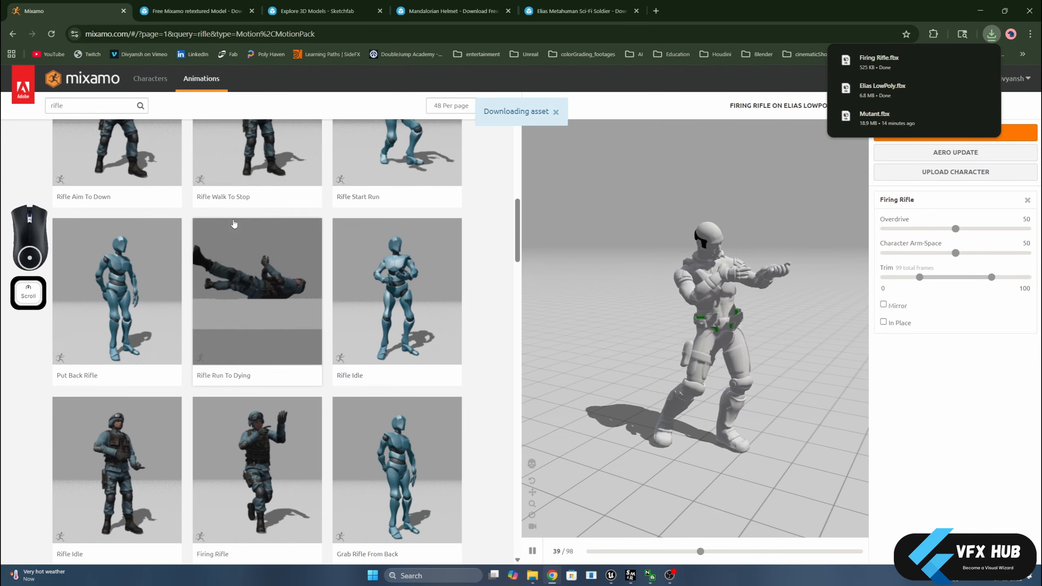
pyautogui.scroll(-3, 233, 223)
pyautogui.click(251, 357)
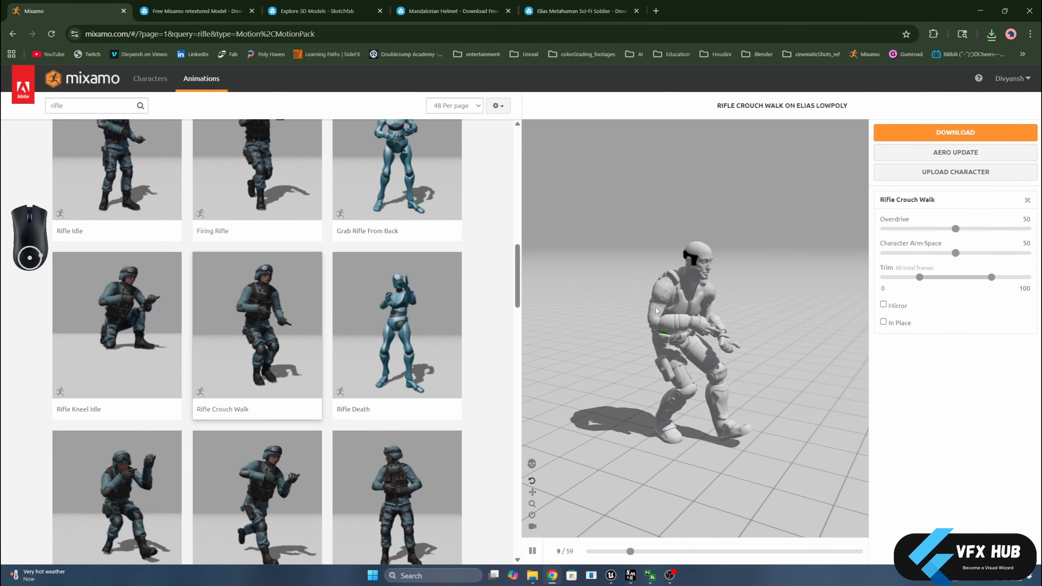
pyautogui.moveTo(693, 307)
pyautogui.keyDown('alt'); pyautogui.mouseDown()
pyautogui.moveTo(660, 307)
pyautogui.moveTo(765, 317)
pyautogui.moveTo(674, 304)
pyautogui.mouseUp(); pyautogui.keyUp('alt')
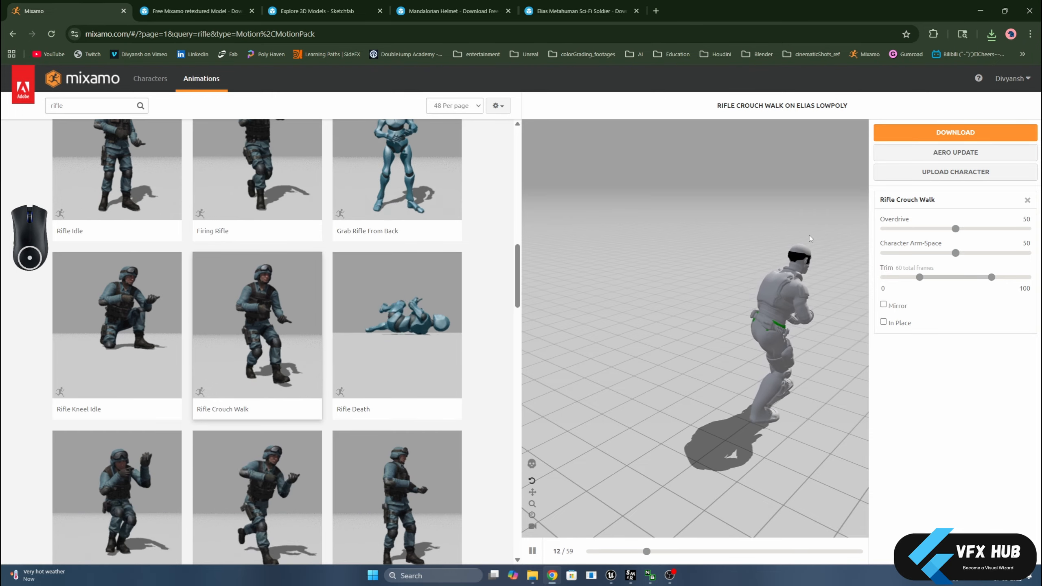
pyautogui.moveTo(809, 235); pyautogui.dragTo(739, 244)
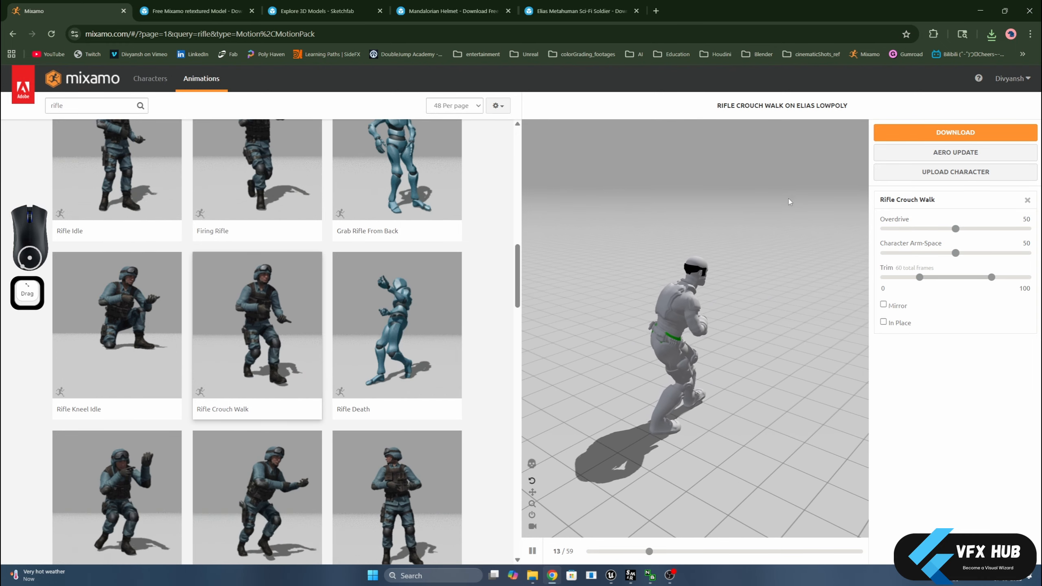
pyautogui.keyDown('alt'); pyautogui.click(727, 241); pyautogui.keyUp('alt')
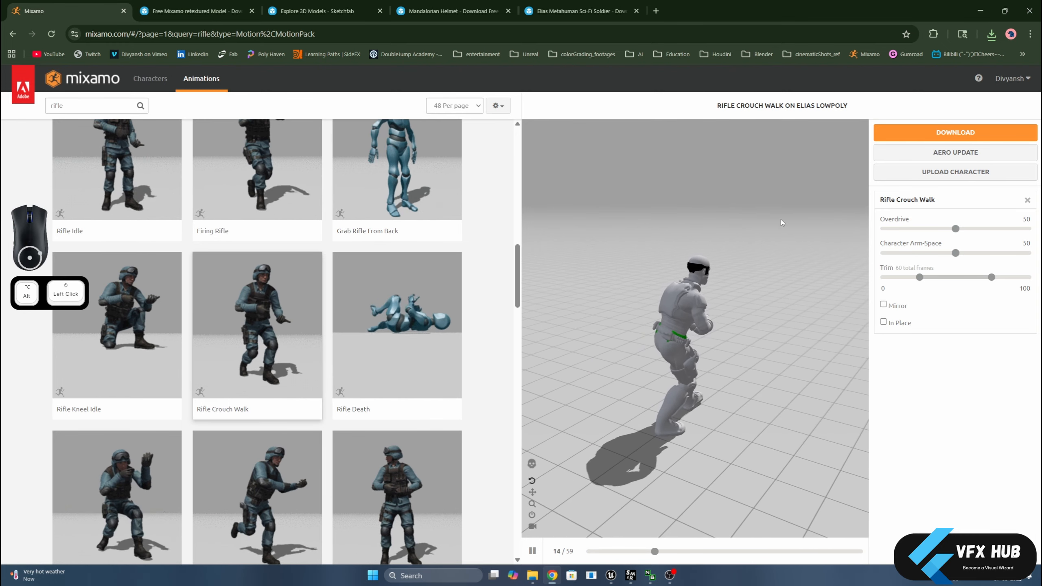
pyautogui.click(955, 133)
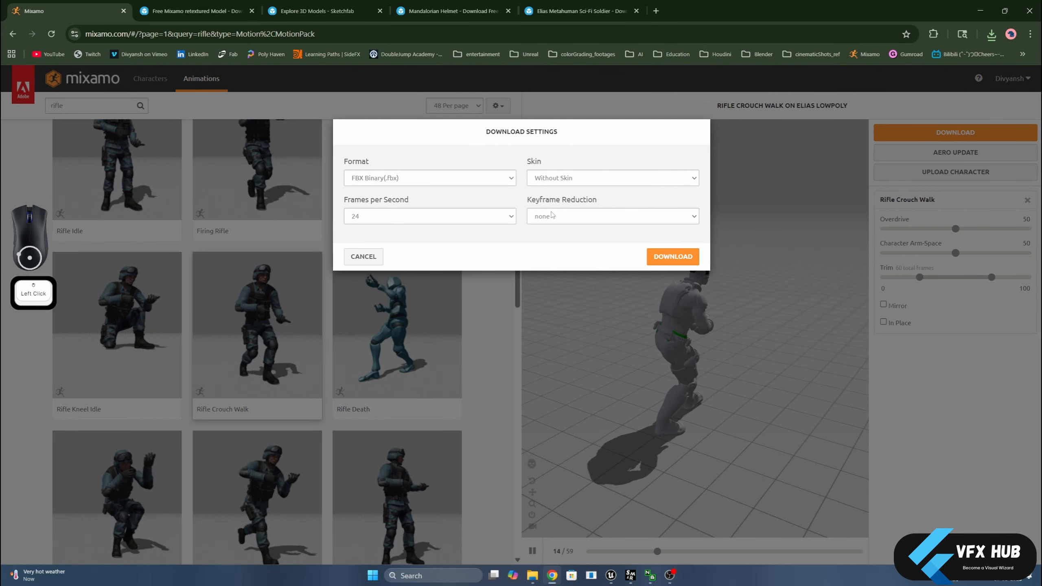
pyautogui.click(663, 256)
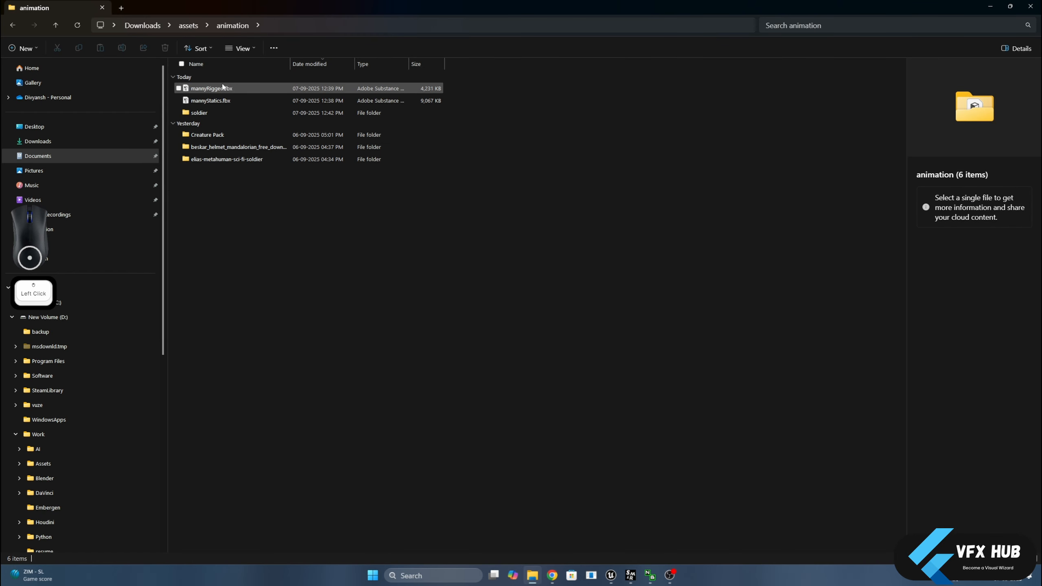
pyautogui.click(221, 87)
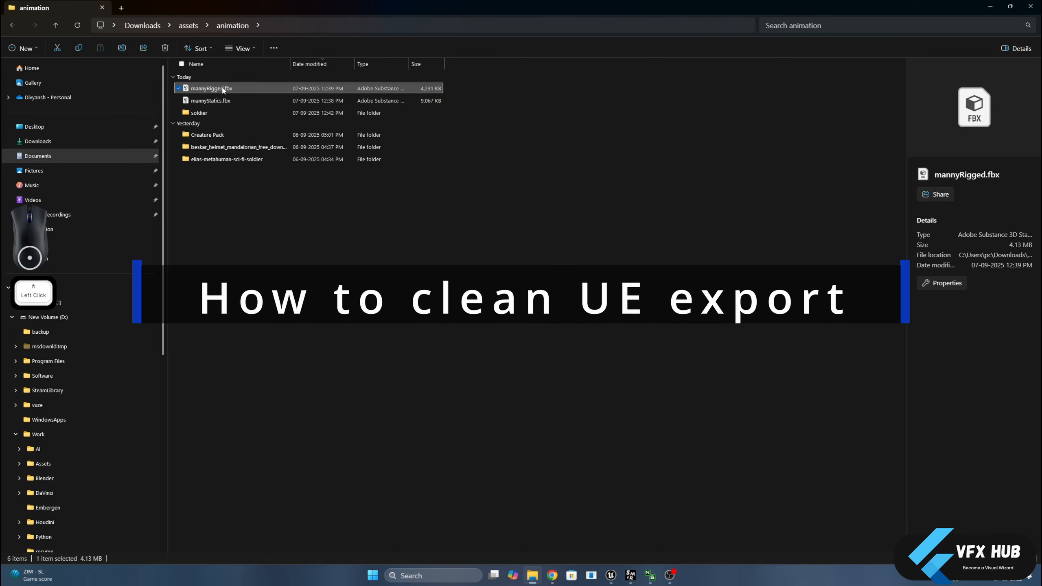
pyautogui.keyDown('ctrl'); pyautogui.click(221, 102); pyautogui.keyUp('ctrl')
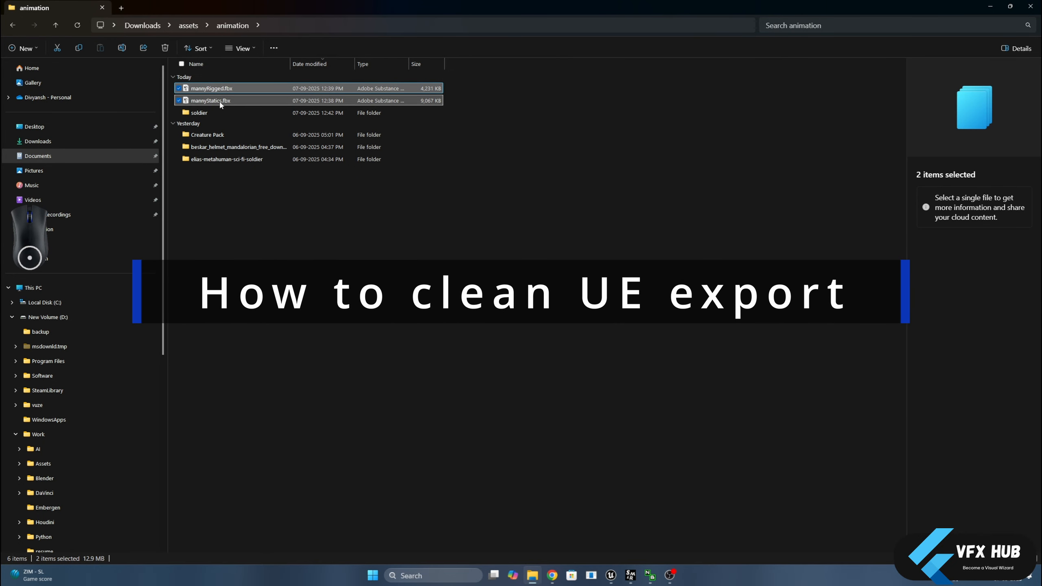
pyautogui.click(251, 229)
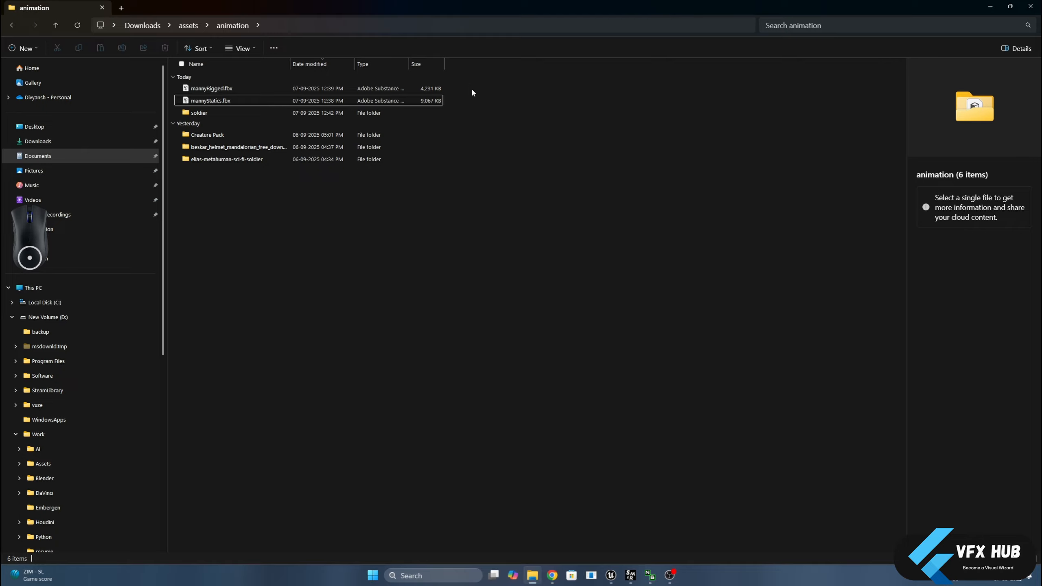
pyautogui.moveTo(471, 93); pyautogui.dragTo(434, 105)
pyautogui.click(348, 285)
# Launch Blender 4.3 and delete the default camera, cube and light from the new scene.
pyautogui.press('super')
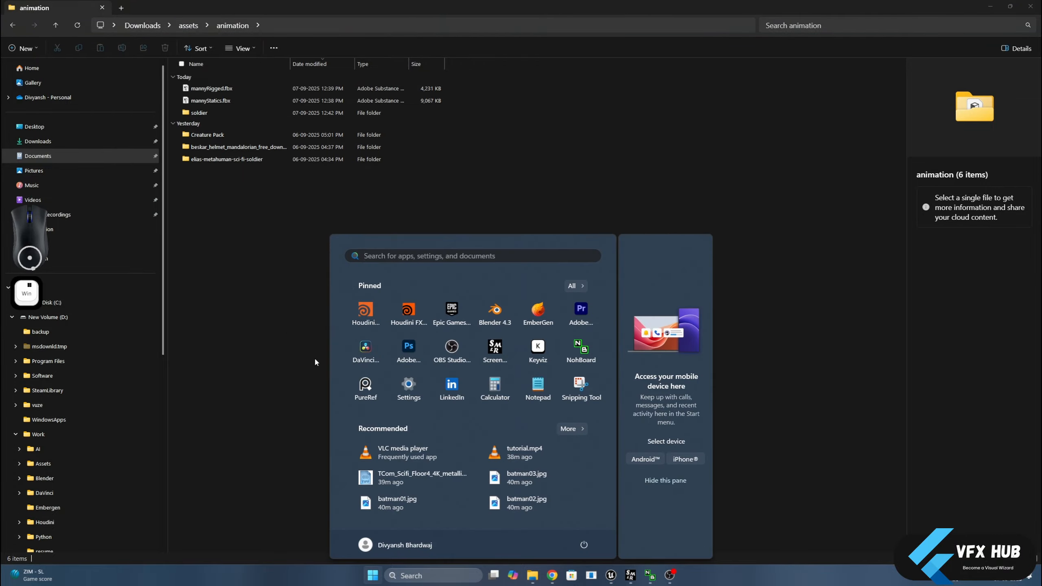
pyautogui.click(493, 313)
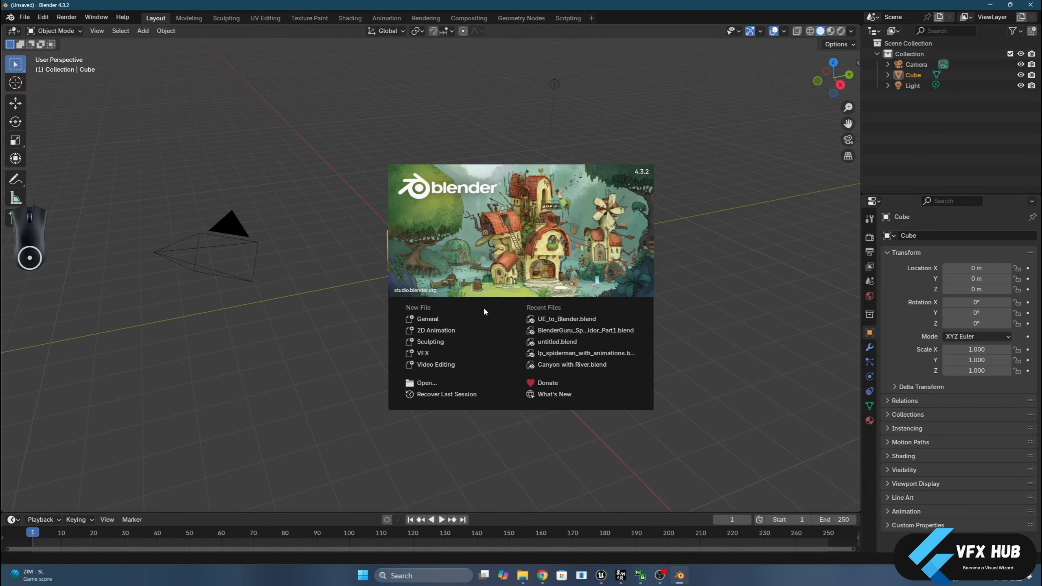
pyautogui.click(724, 259)
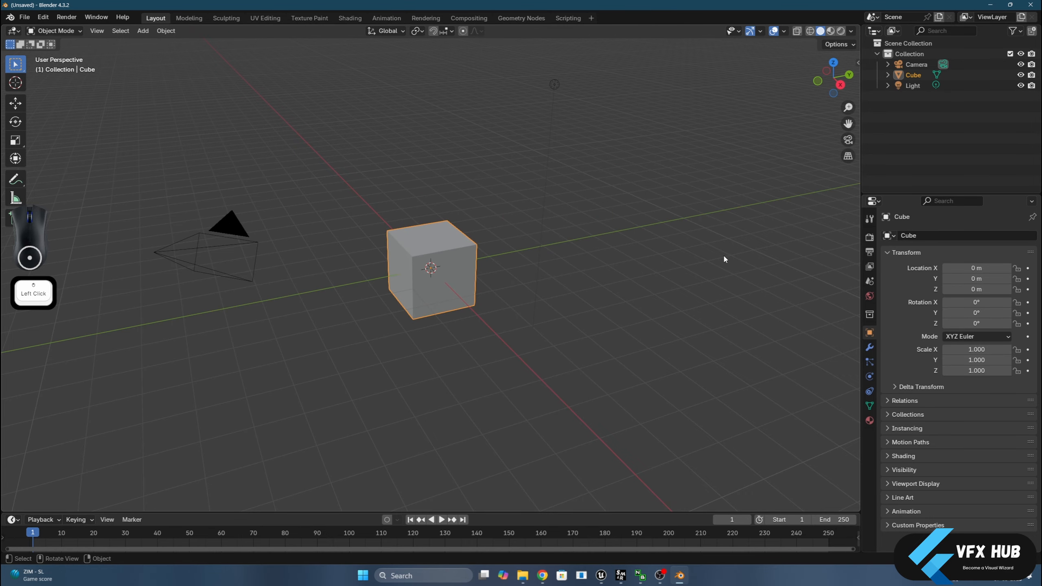
pyautogui.click(923, 66)
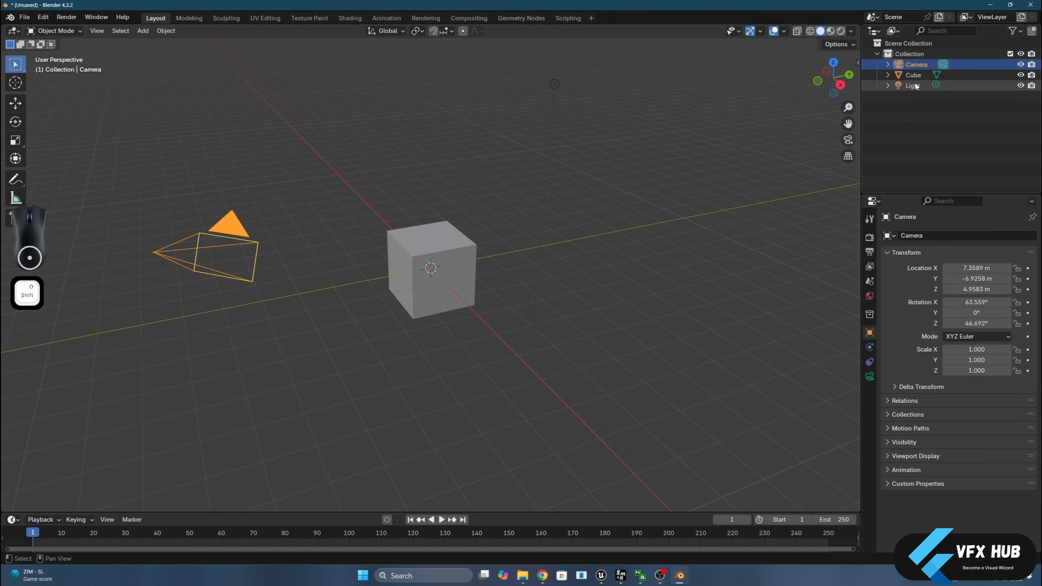
pyautogui.press('Delete')
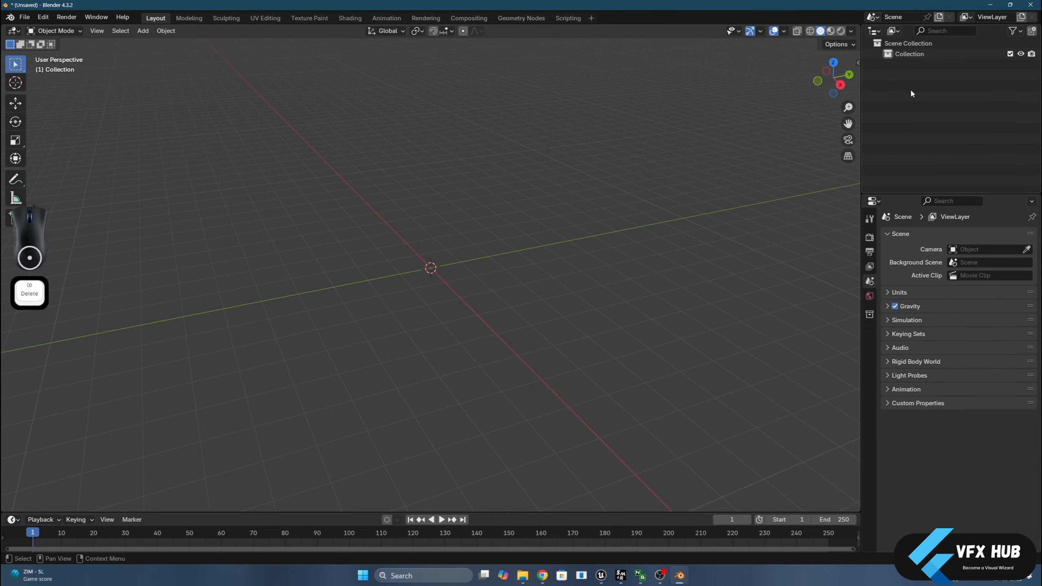
# Import mannyStatics.fbx from the animation folder into the empty Blender scene with the default FBX import settings.
pyautogui.click(522, 575)
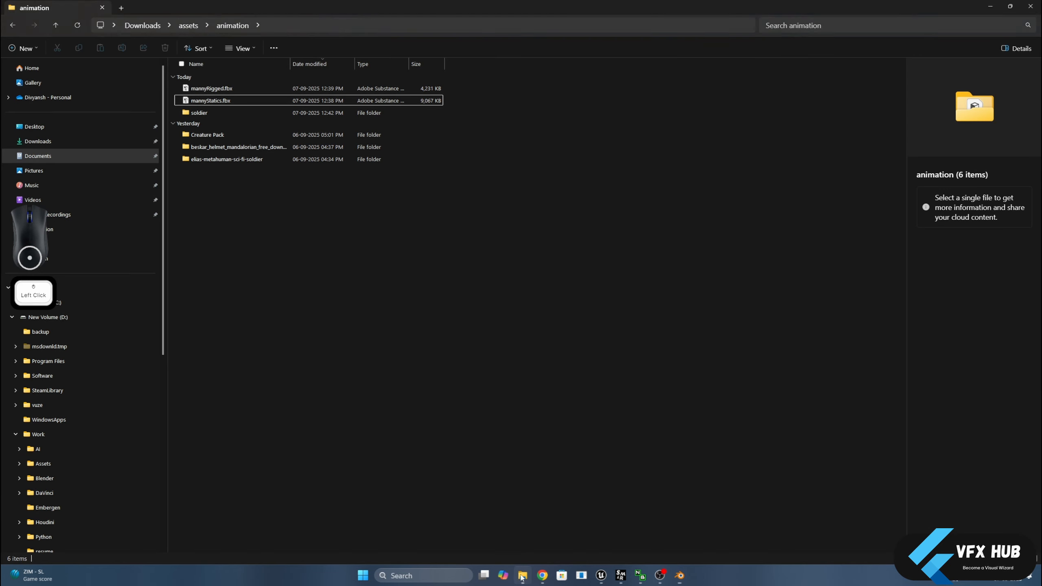
pyautogui.moveTo(554, 4); pyautogui.dragTo(619, 132)
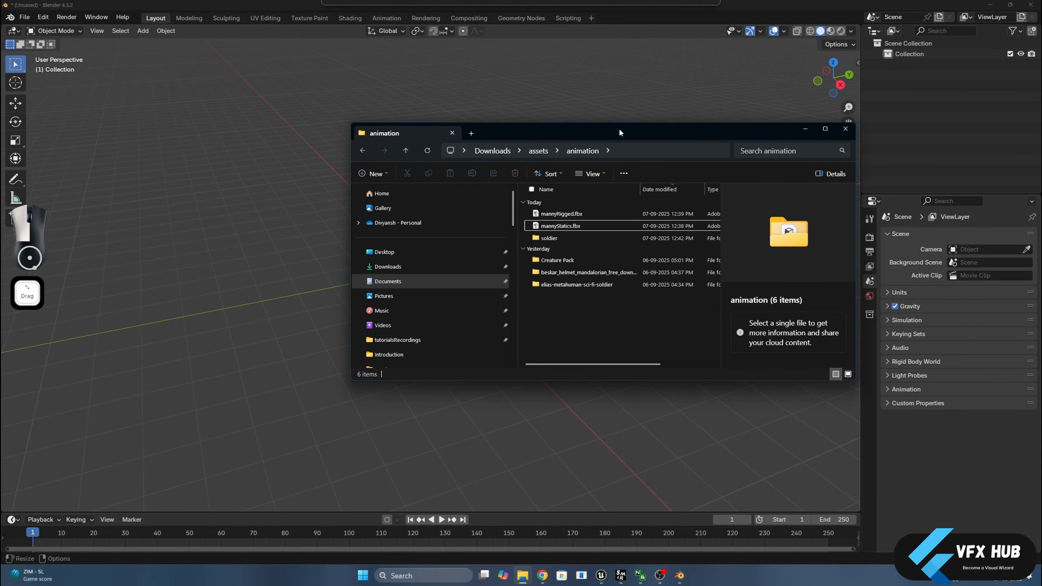
pyautogui.click(578, 218)
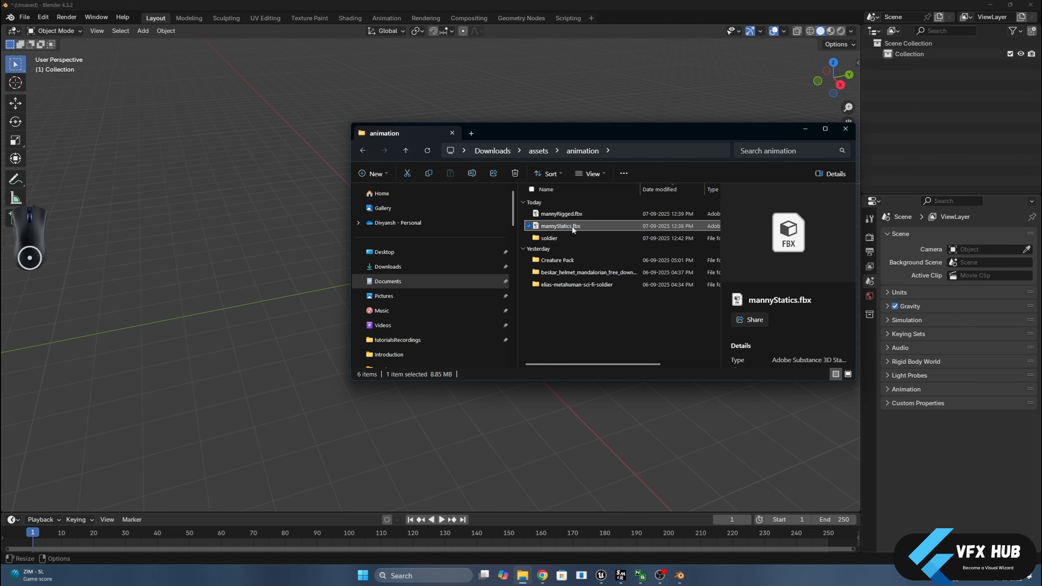
pyautogui.moveTo(293, 260); pyautogui.dragTo(293, 259)
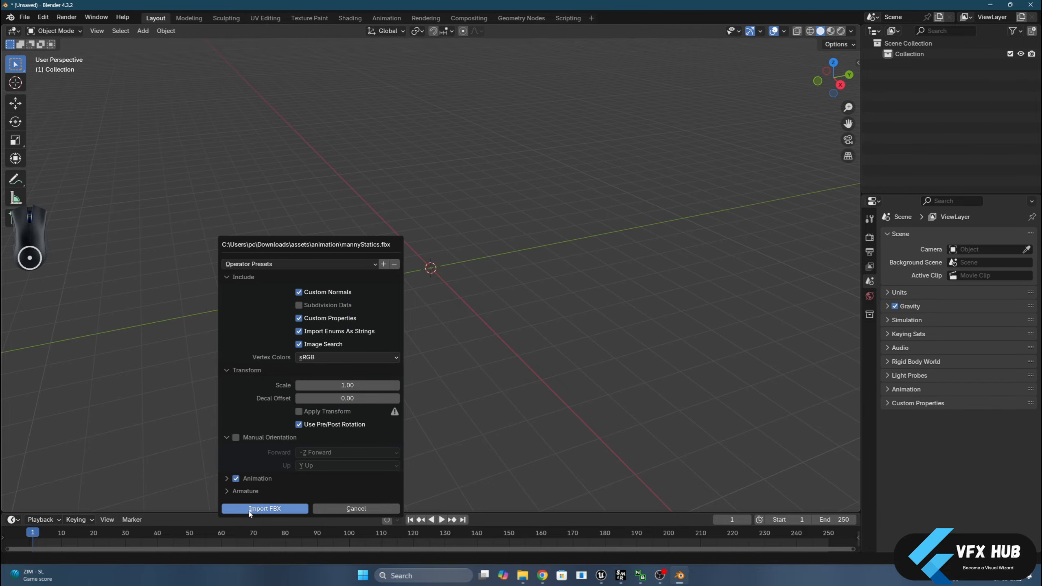
pyautogui.click(264, 509)
# Select the imported static Manny mesh and frame it in the viewport for a closer look.
pyautogui.moveTo(433, 311); pyautogui.dragTo(472, 253, button='middle')
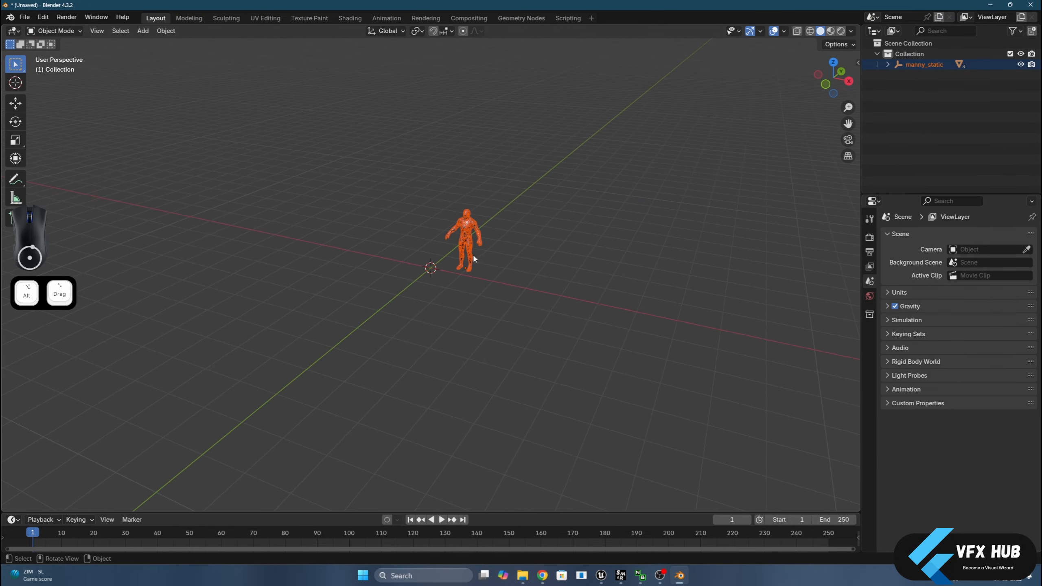
pyautogui.click(467, 245)
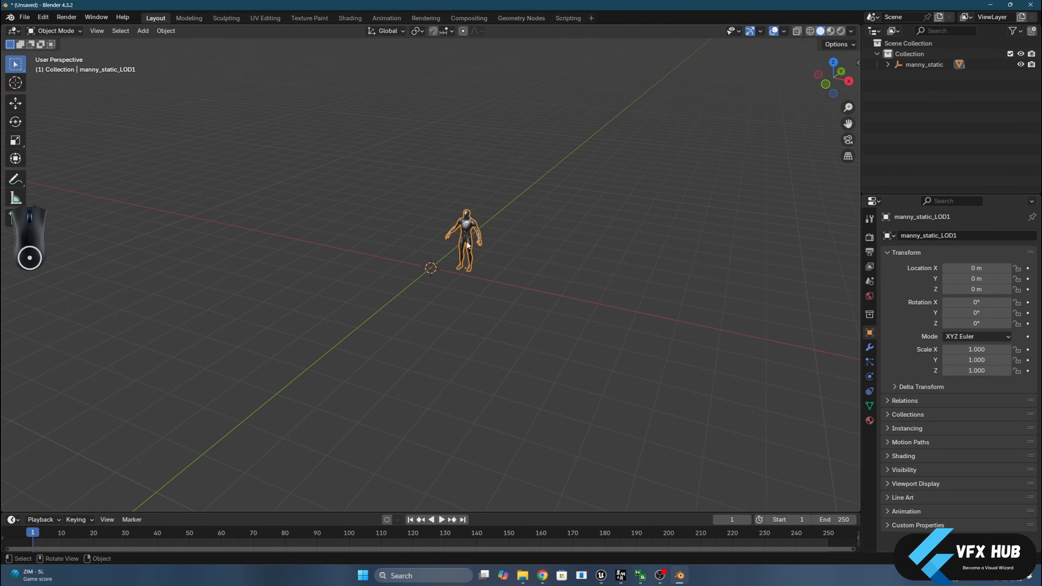
pyautogui.press('Num_Lock')
pyautogui.press('Num_Lock')
pyautogui.press('KP_Delete')
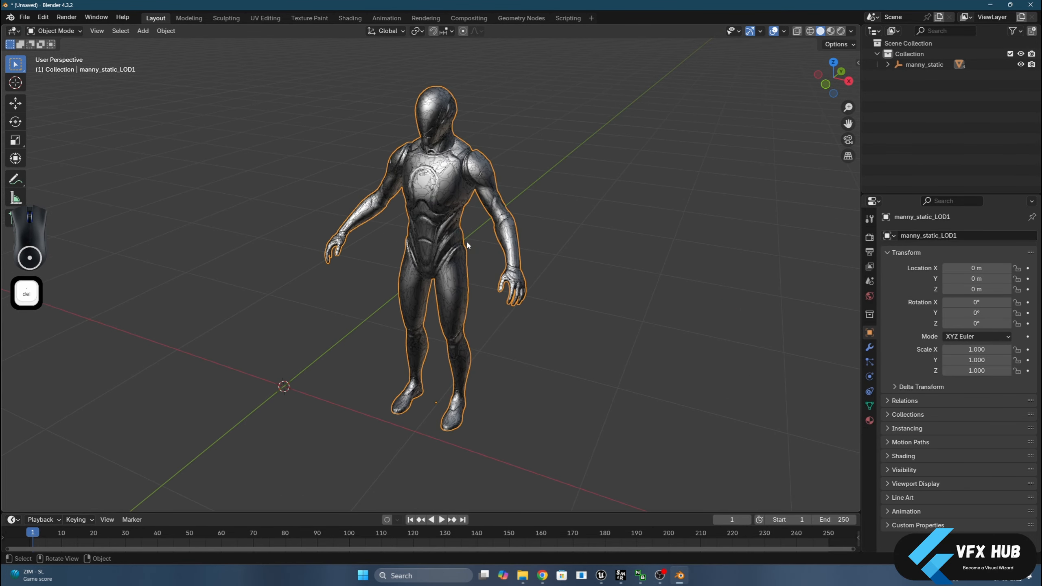
# Expand the manny_static hierarchy and delete its parent empty, keeping the three LOD meshes.
pyautogui.keyDown('alt'); pyautogui.moveTo(382, 268); pyautogui.dragTo(513, 197, button='middle'); pyautogui.keyUp('alt')
pyautogui.scroll(4, 492, 152)
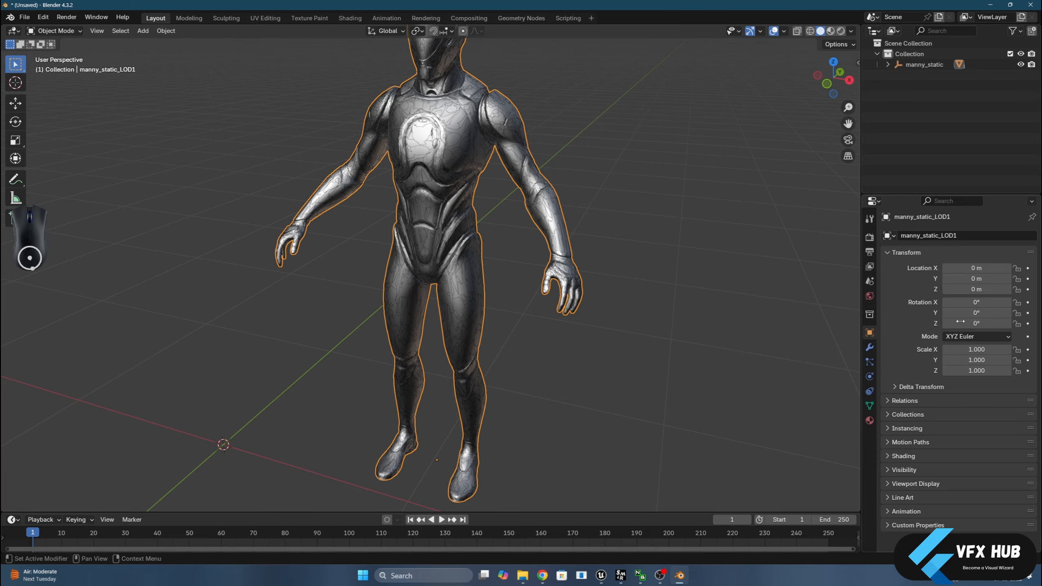
pyautogui.click(888, 64)
pyautogui.click(940, 75)
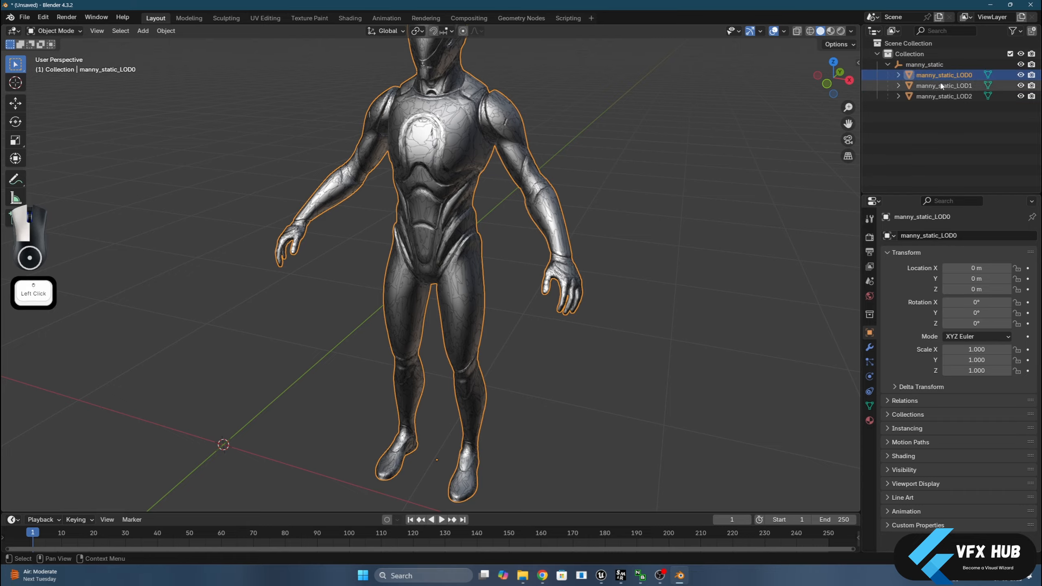
pyautogui.click(930, 67)
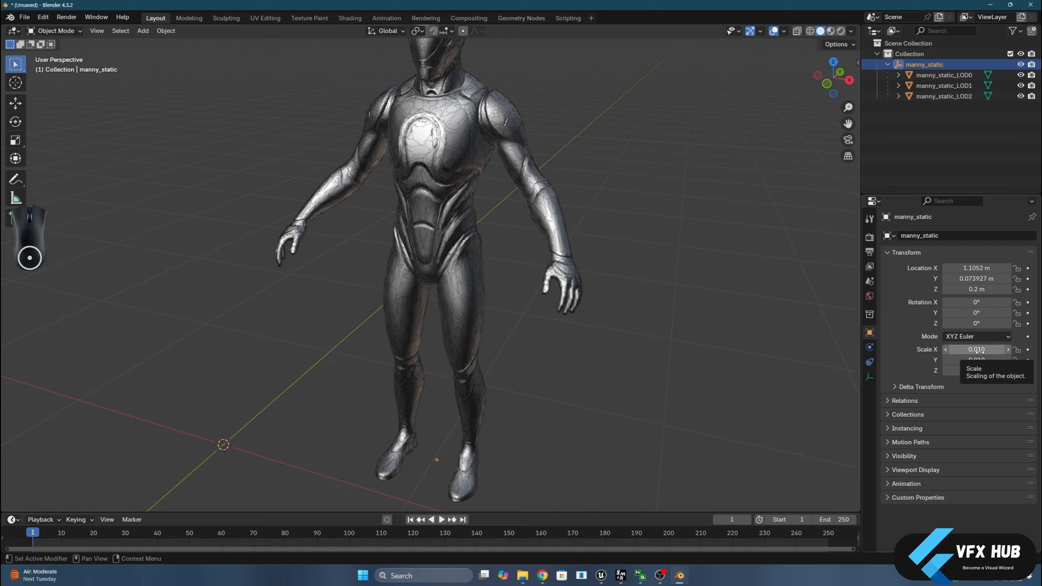
pyautogui.click(926, 66)
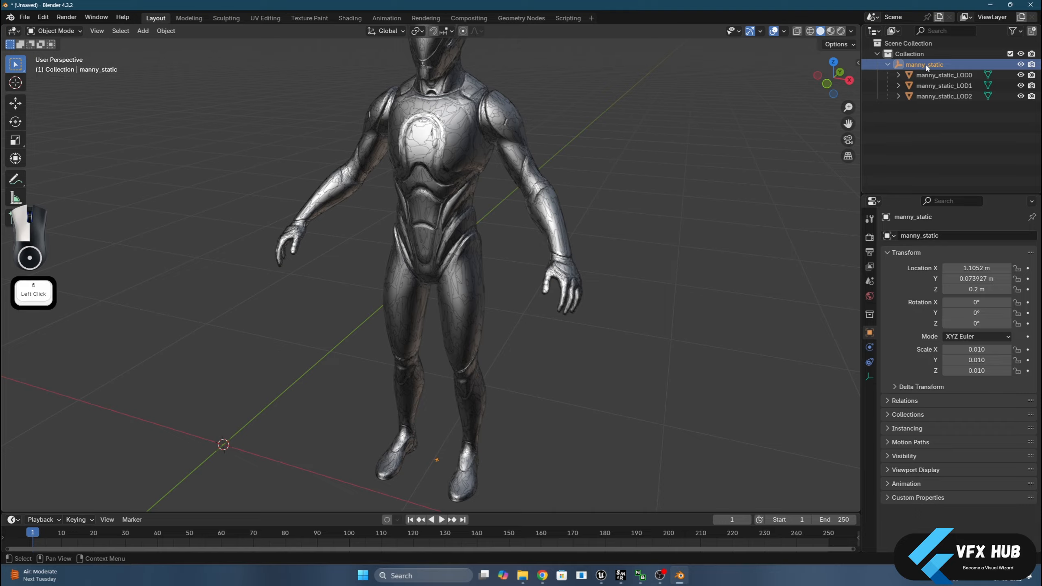
pyautogui.press('x')
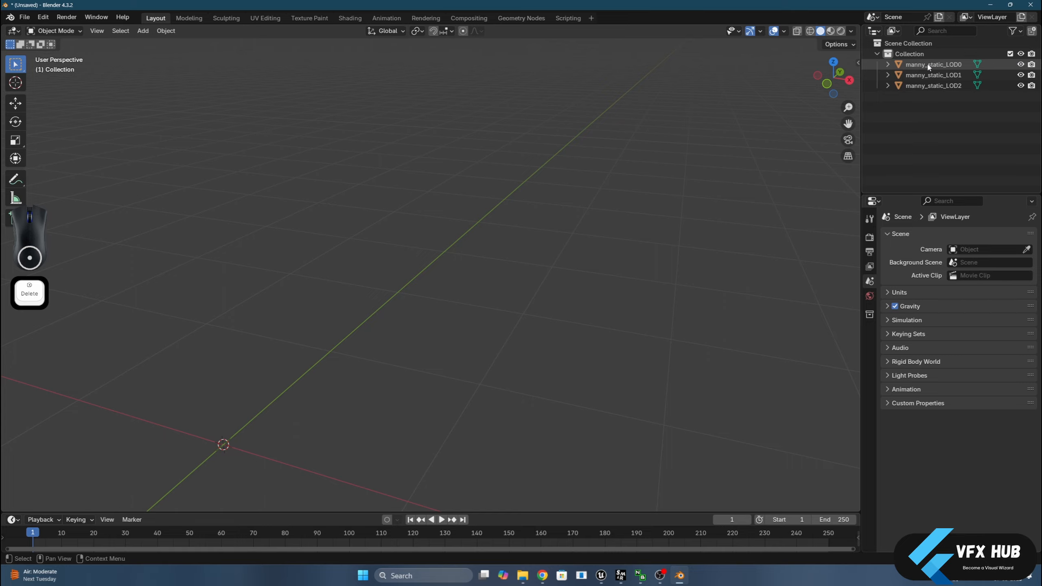
# Delete the manny_static_LOD1 and manny_static_LOD2 meshes, keeping only the LOD0 mesh.
pyautogui.click(929, 67)
pyautogui.click(930, 75)
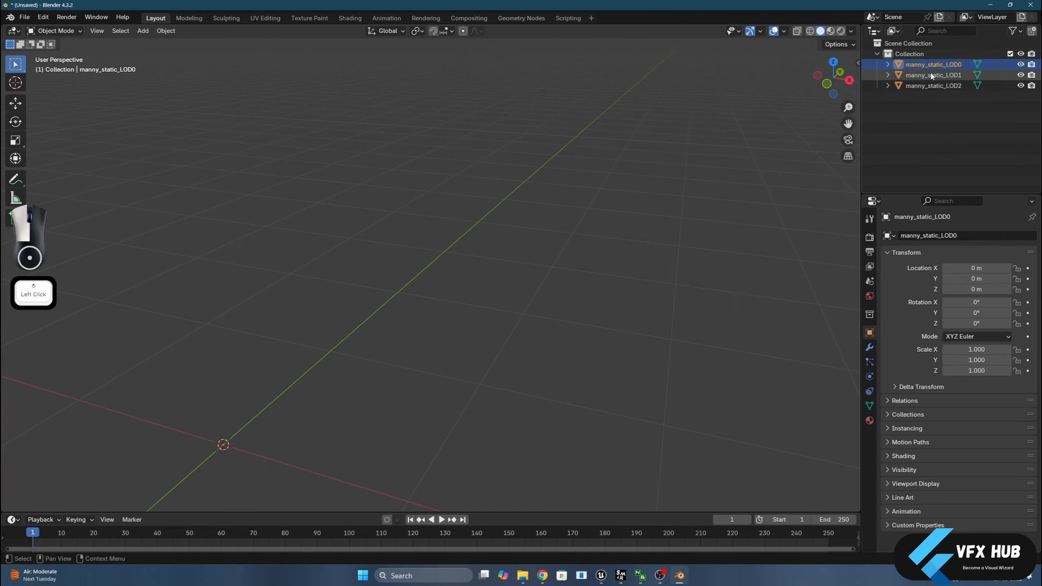
pyautogui.keyDown('ctrl'); pyautogui.click(929, 86); pyautogui.keyUp('ctrl')
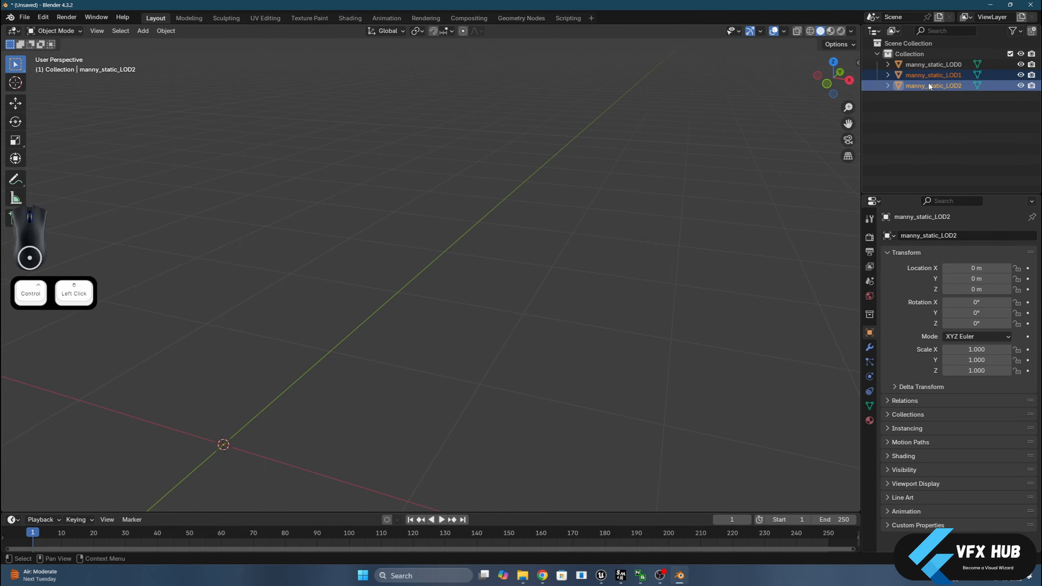
pyautogui.press('x')
# Set the scale of manny_static_LOD0 to 0.01 on all axes and hide the mesh in the viewport.
pyautogui.click(928, 65)
pyautogui.middleClick(727, 166)
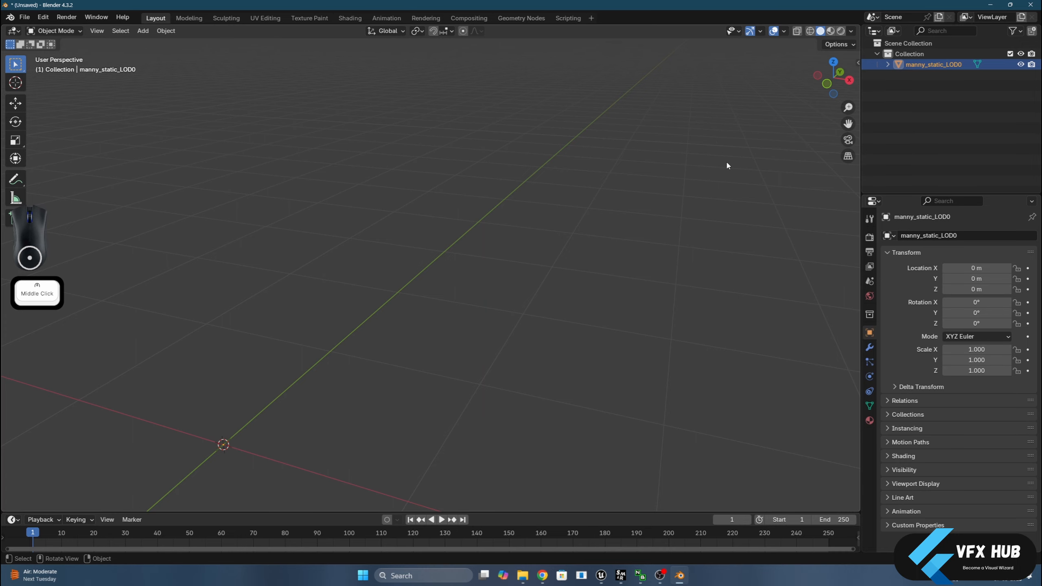
pyautogui.press('KP_Decimal')
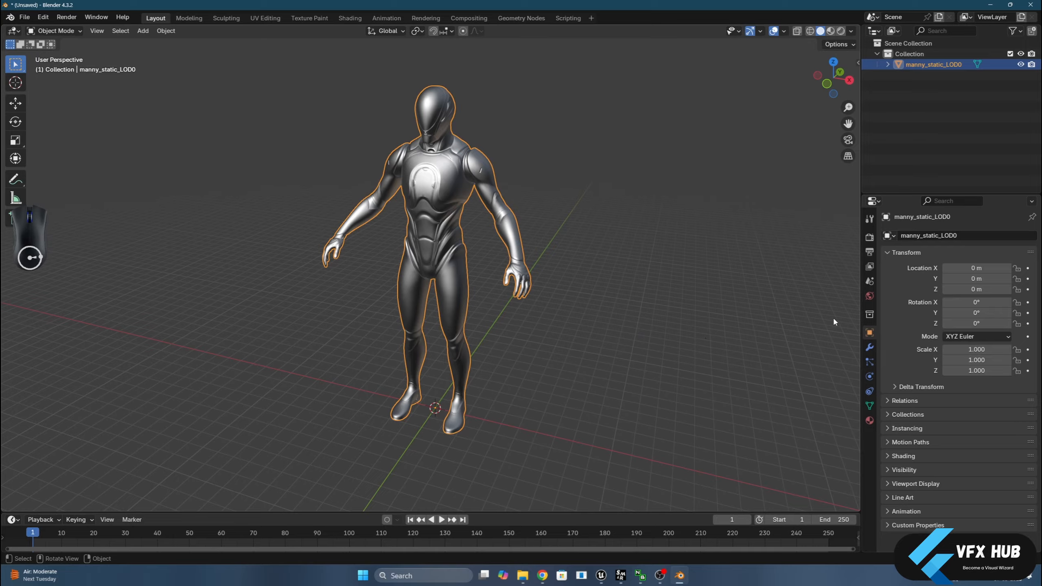
pyautogui.moveTo(956, 349)
pyautogui.mouseDown()
pyautogui.moveTo(956, 359)
pyautogui.moveTo(956, 348)
pyautogui.mouseUp()
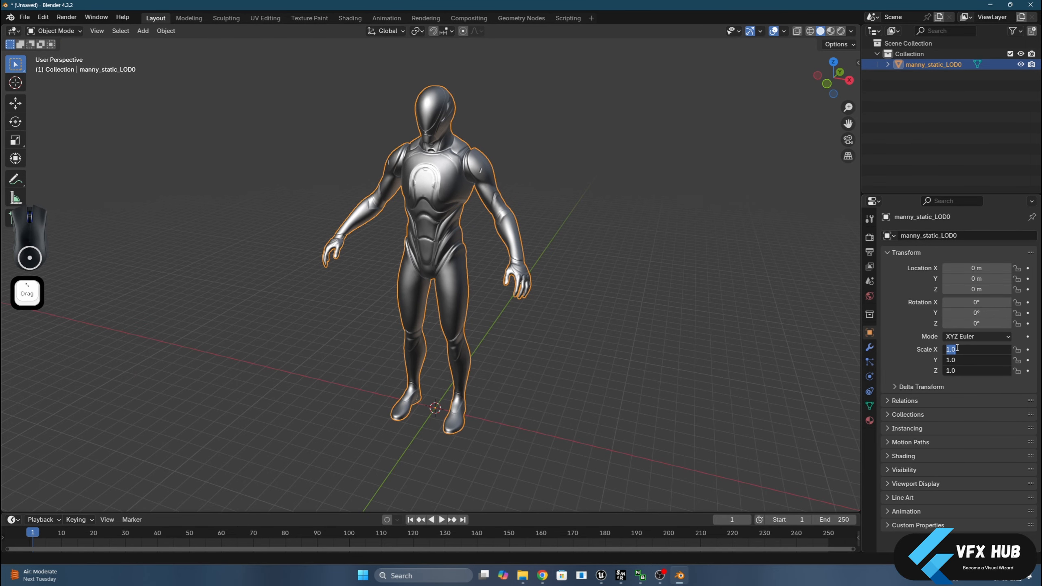
pyautogui.write('0.01')
pyautogui.press('Return')
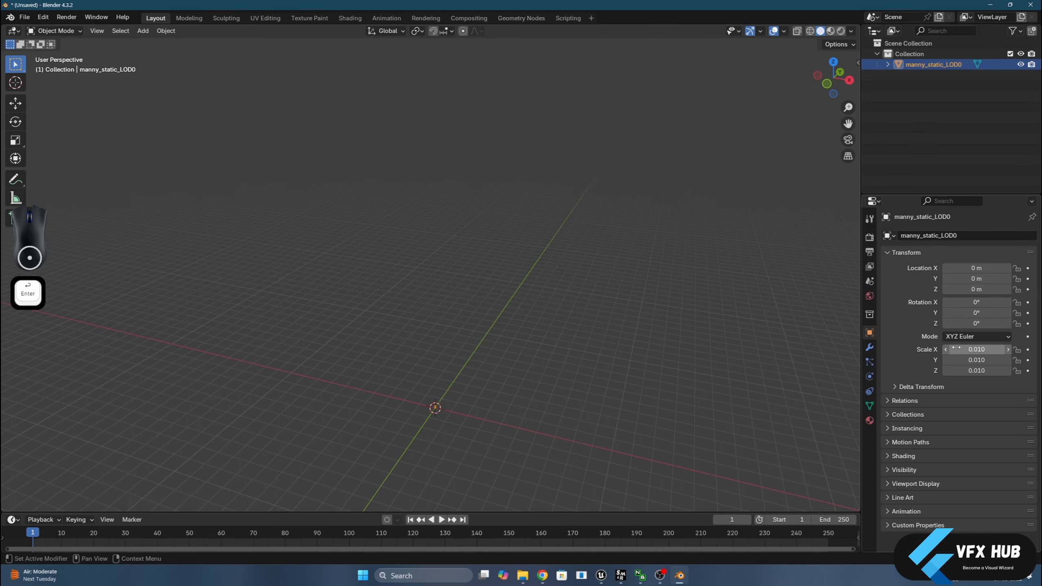
pyautogui.moveTo(608, 432); pyautogui.dragTo(608, 432, button='middle')
pyautogui.scroll(8, 608, 434)
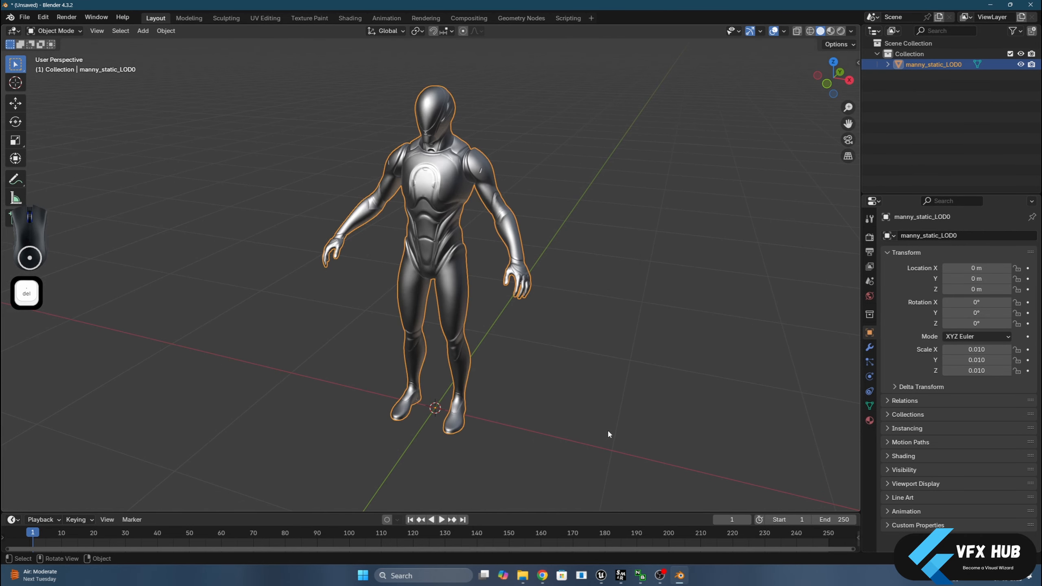
pyautogui.scroll(-2, 581, 390)
pyautogui.moveTo(581, 390); pyautogui.dragTo(535, 388, button='middle')
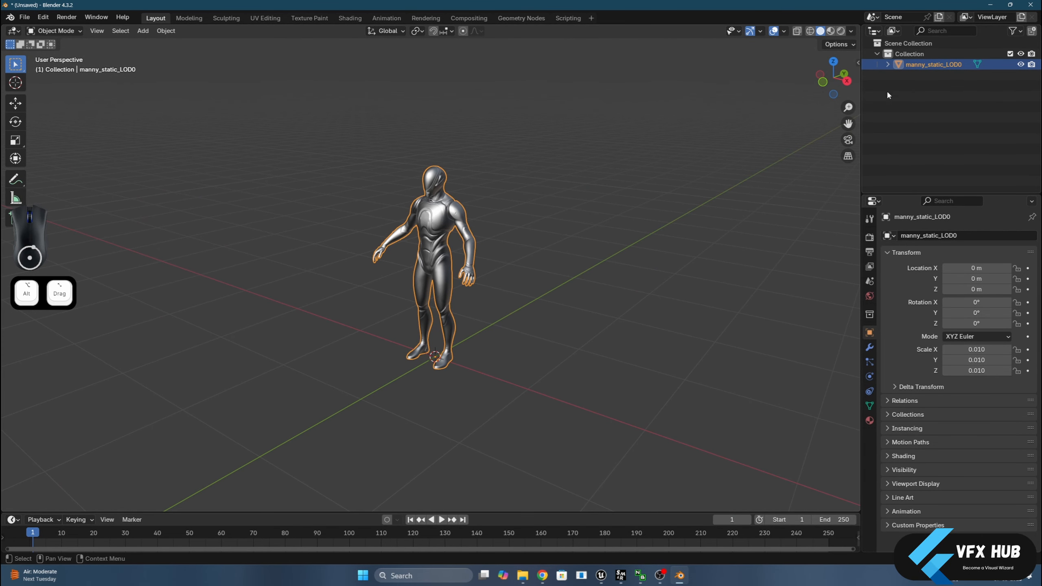
pyautogui.click(1020, 64)
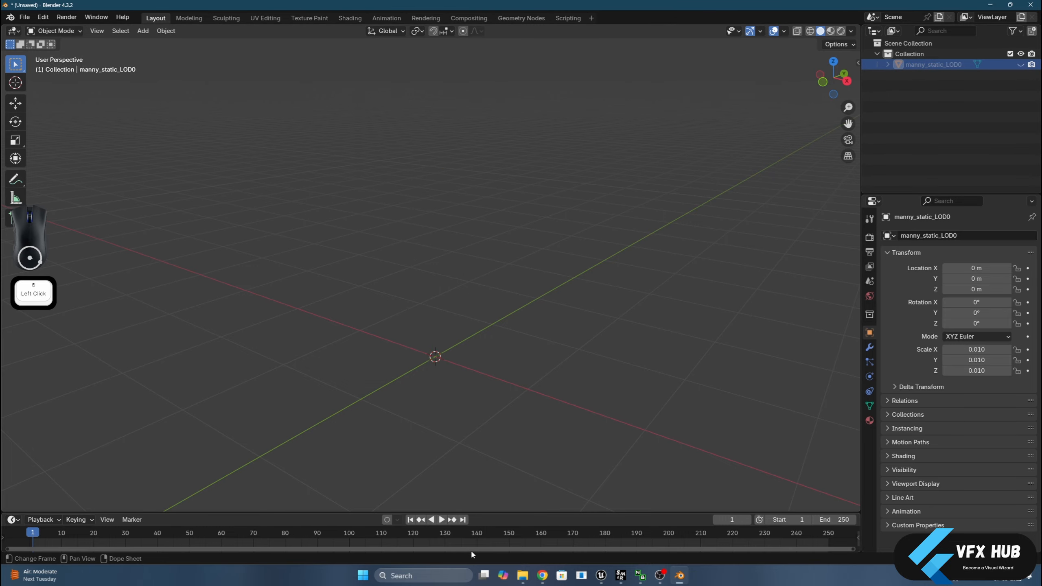
# Import mannyRigged.fbx from the animation folder with the default FBX import settings.
pyautogui.click(522, 575)
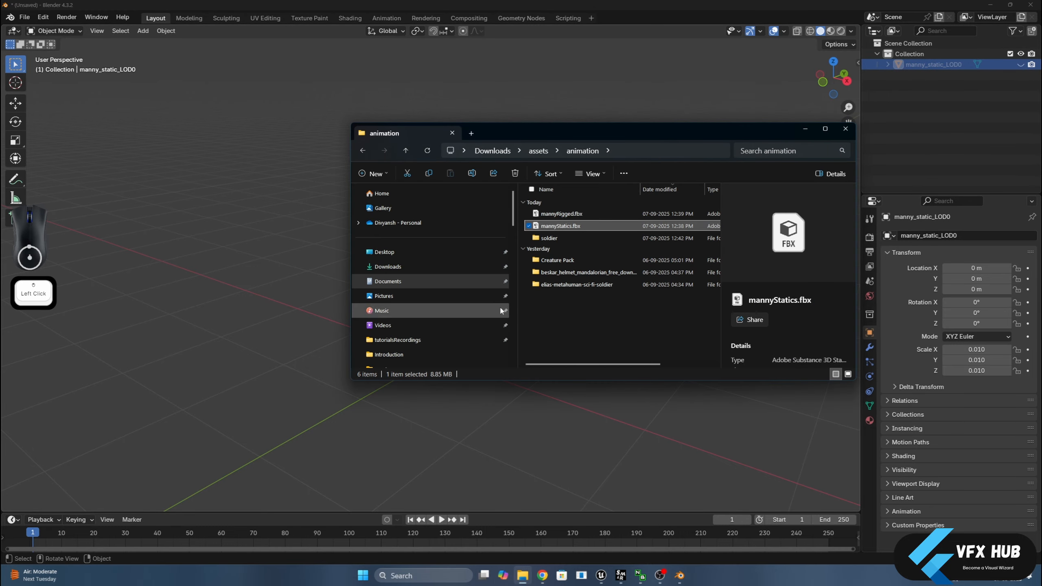
pyautogui.click(562, 213)
pyautogui.moveTo(561, 213); pyautogui.dragTo(200, 416)
pyautogui.click(549, 38)
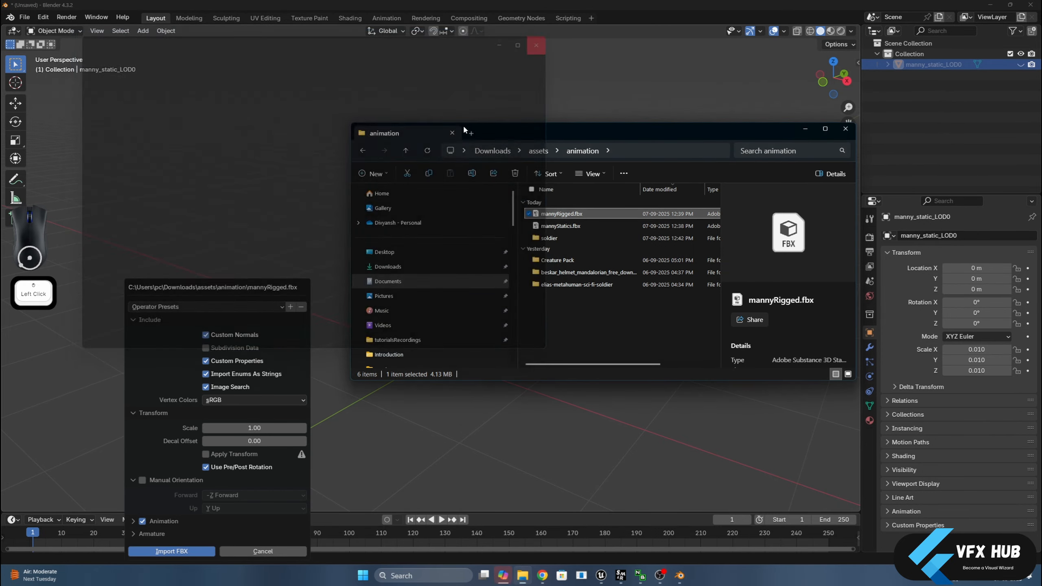
pyautogui.moveTo(186, 494); pyautogui.dragTo(352, 357)
pyautogui.click(255, 406)
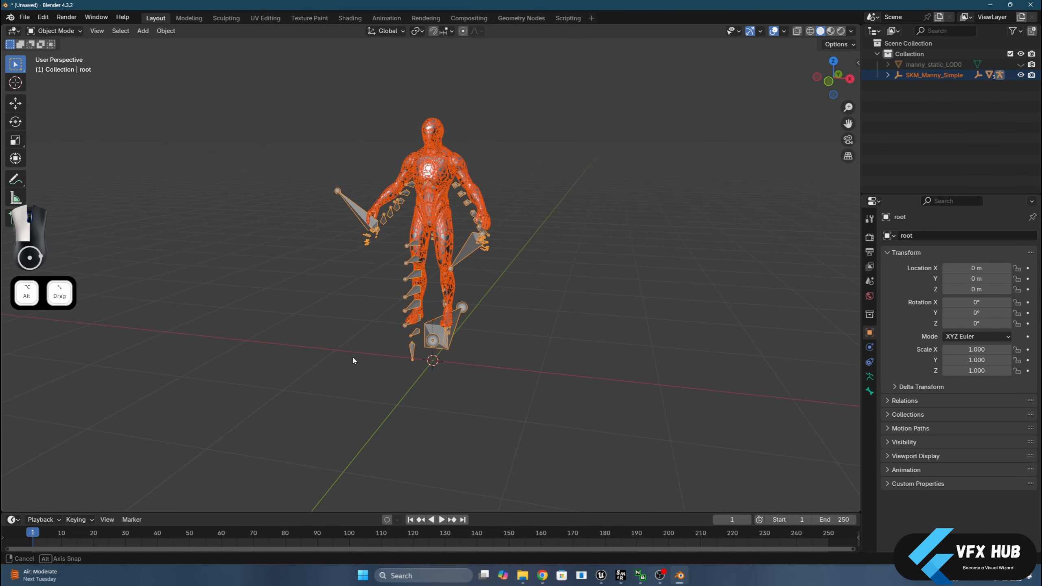
# Expand the SKM_Manny_Simple hierarchy, check its skeletal meshes, and delete the root armature.
pyautogui.click(888, 75)
pyautogui.click(898, 87)
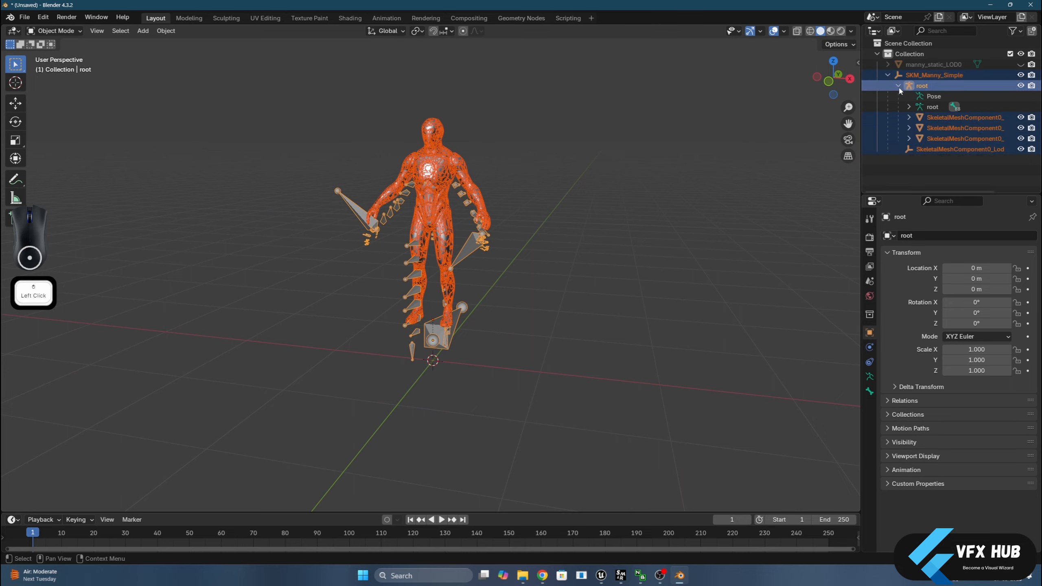
pyautogui.click(929, 116)
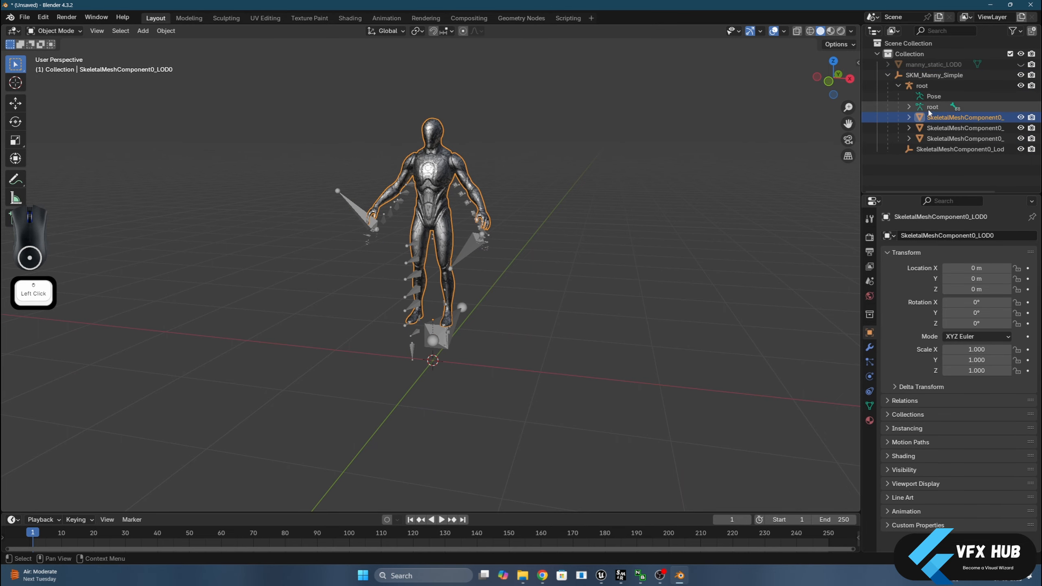
pyautogui.click(930, 108)
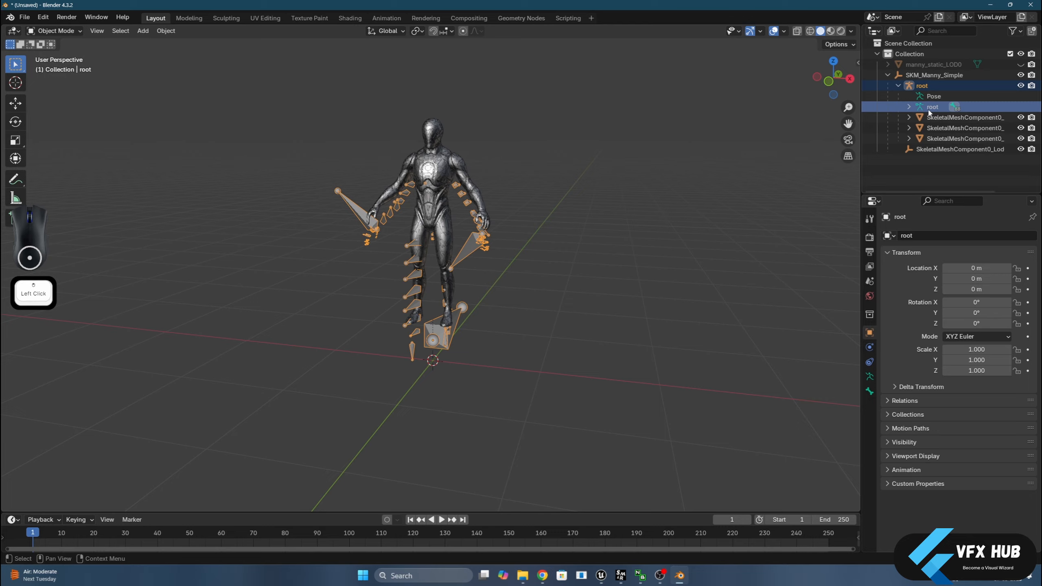
pyautogui.click(924, 84)
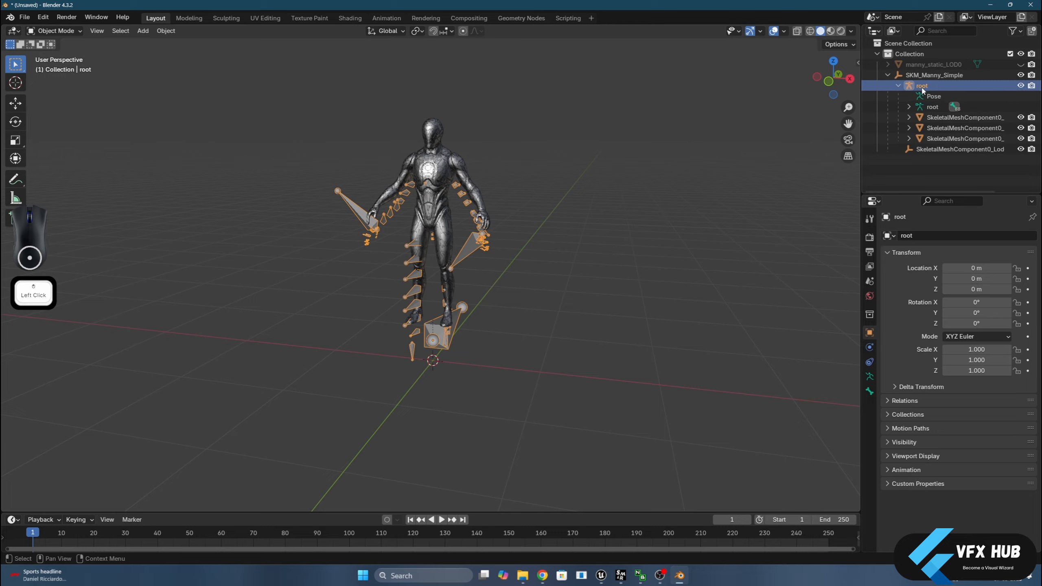
pyautogui.click(946, 139)
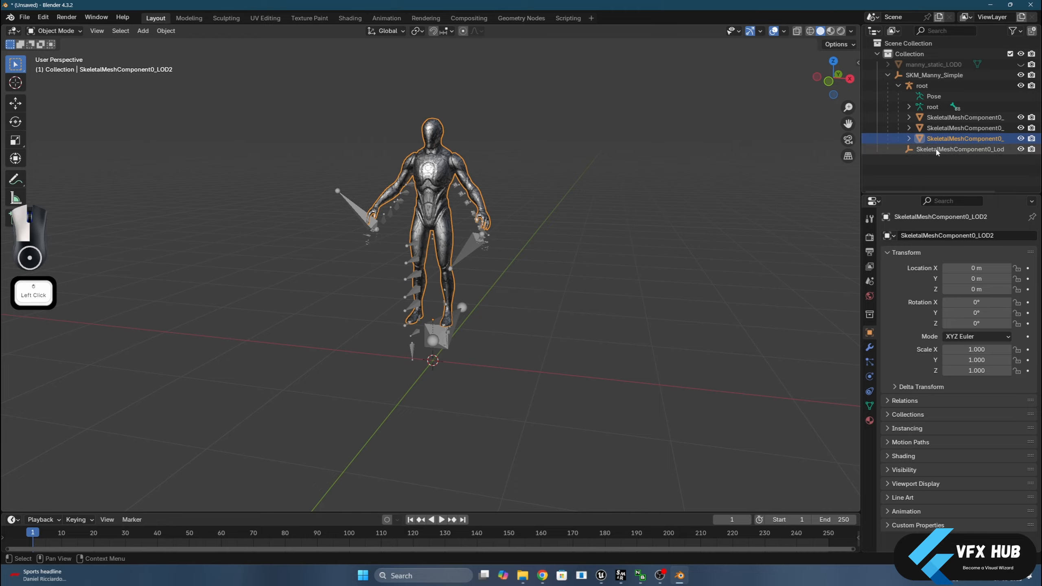
pyautogui.click(948, 149)
pyautogui.click(947, 128)
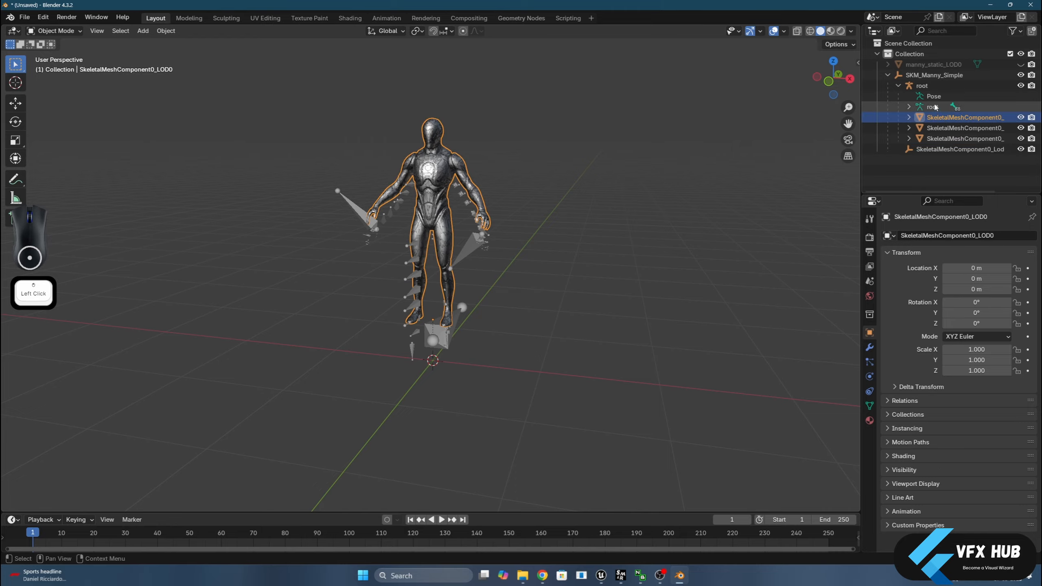
pyautogui.click(928, 87)
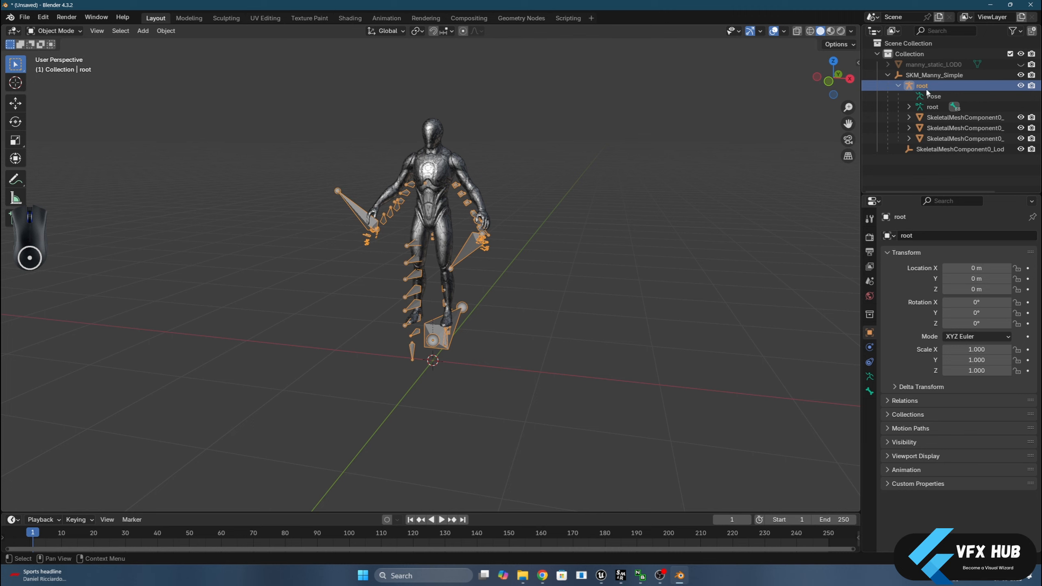
pyautogui.press('Delete')
# Delete the SKM_Manny_Simple empty and its child LOD group empty.
pyautogui.click(926, 108)
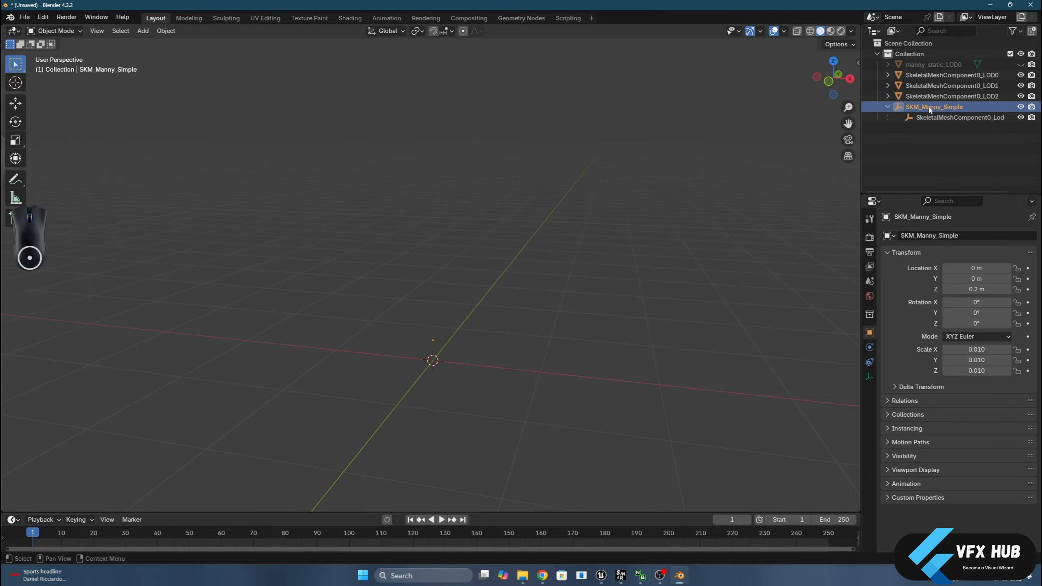
pyautogui.press('Delete')
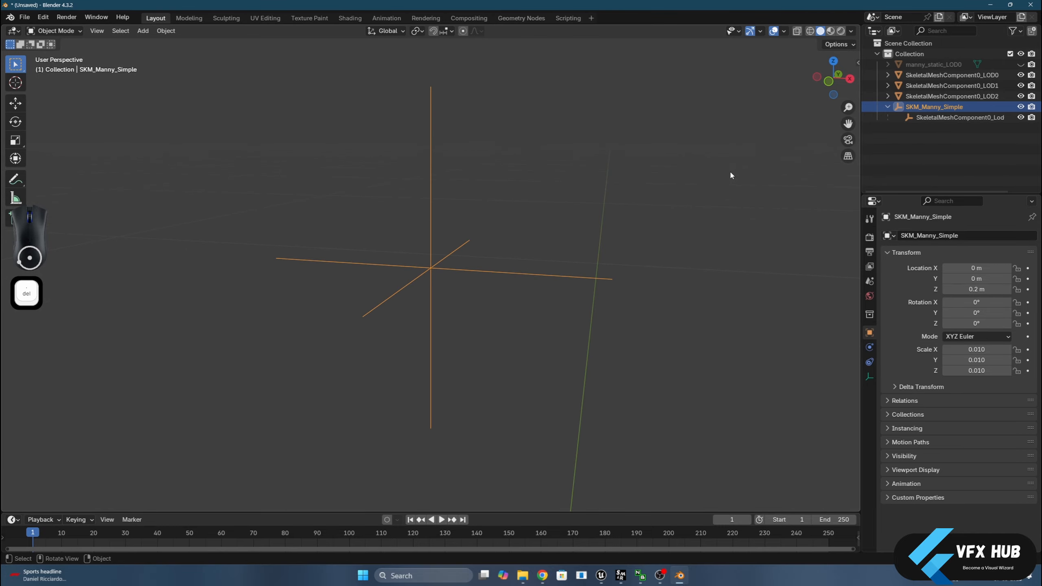
pyautogui.click(928, 106)
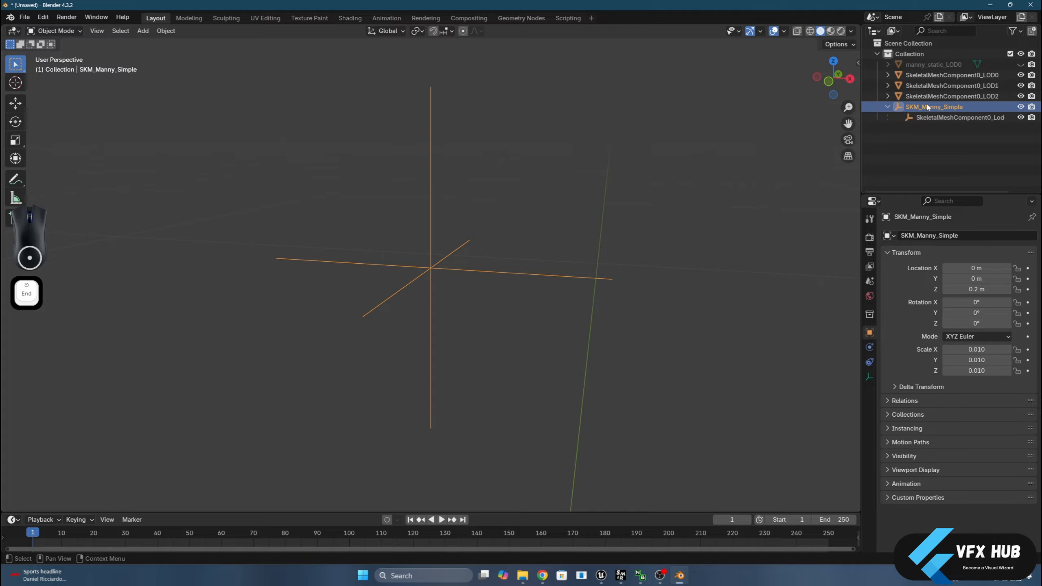
pyautogui.press('Delete')
pyautogui.click(925, 109)
pyautogui.press('Delete')
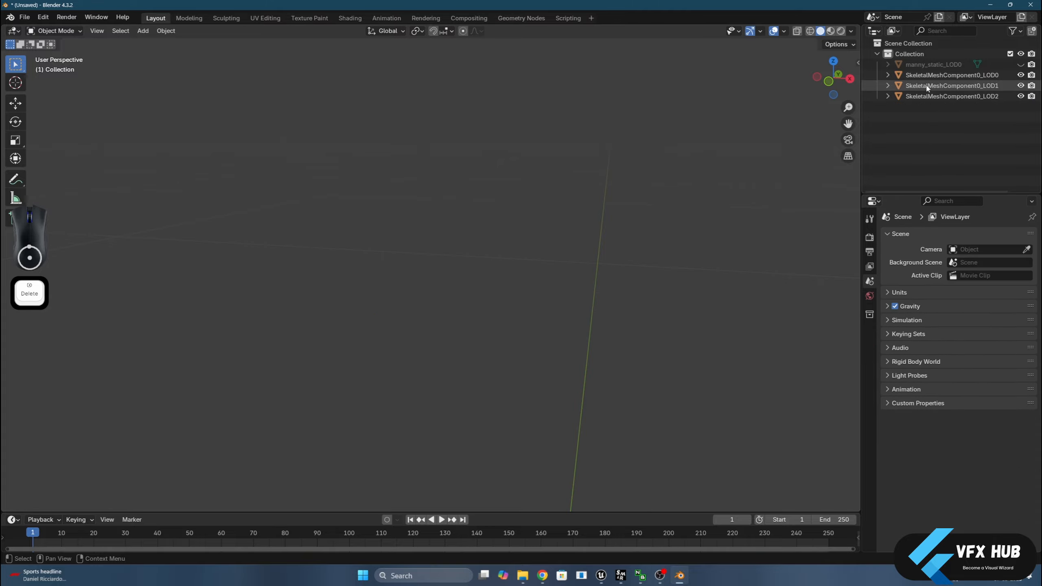
# Delete SkeletalMeshComponent0_LOD1 and SkeletalMeshComponent0_LOD2, keeping the LOD0 skeletal mesh.
pyautogui.click(943, 76)
pyautogui.press('KP_Decimal')
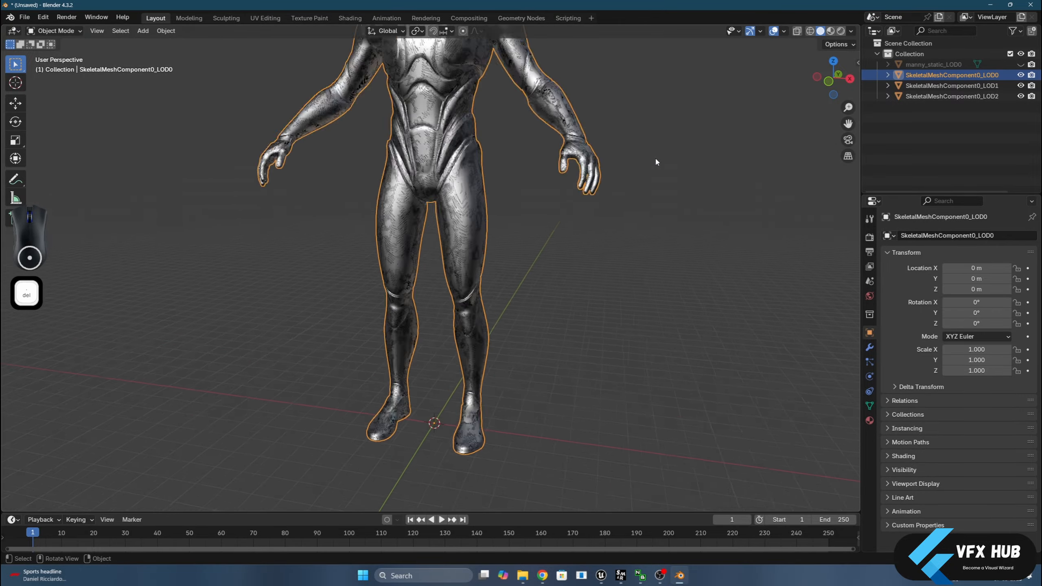
pyautogui.click(916, 87)
pyautogui.keyDown('shift'); pyautogui.click(915, 97); pyautogui.keyUp('shift')
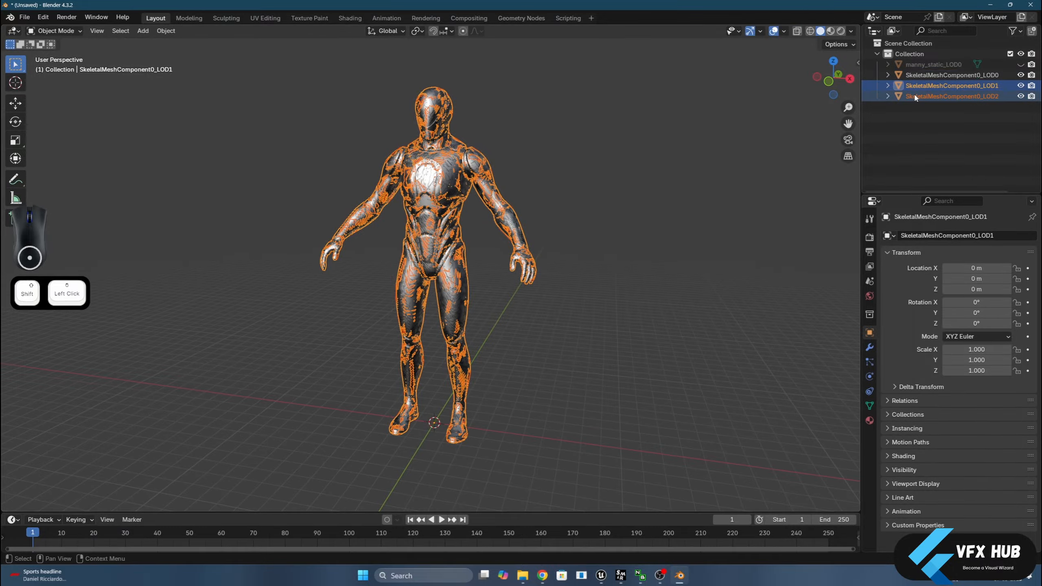
pyautogui.press('Delete')
# Set the scale of SkeletalMeshComponent0_LOD0 to 0.01 on all axes and frame it in the viewport.
pyautogui.click(922, 77)
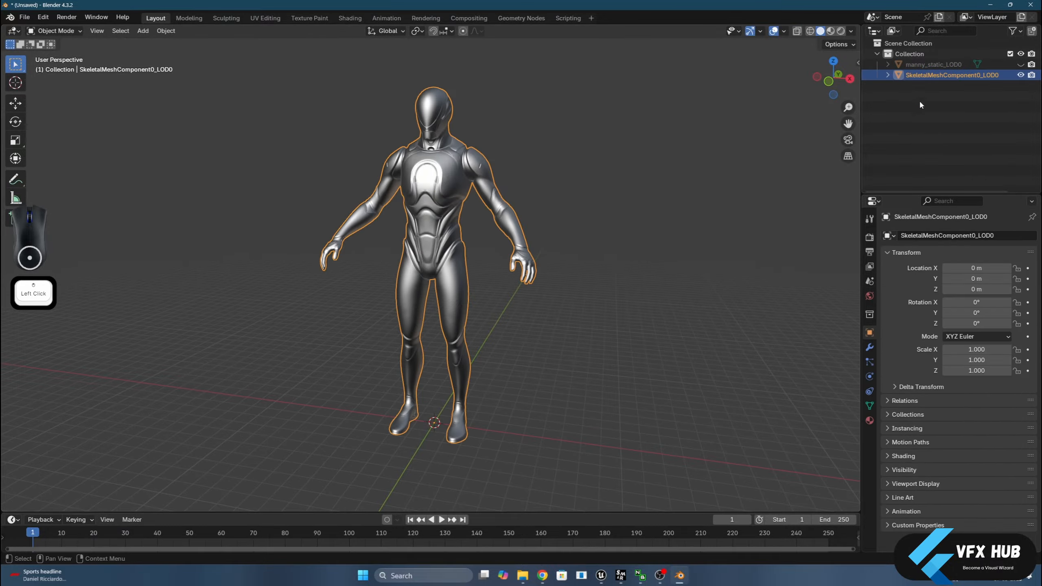
pyautogui.moveTo(978, 349); pyautogui.dragTo(977, 348)
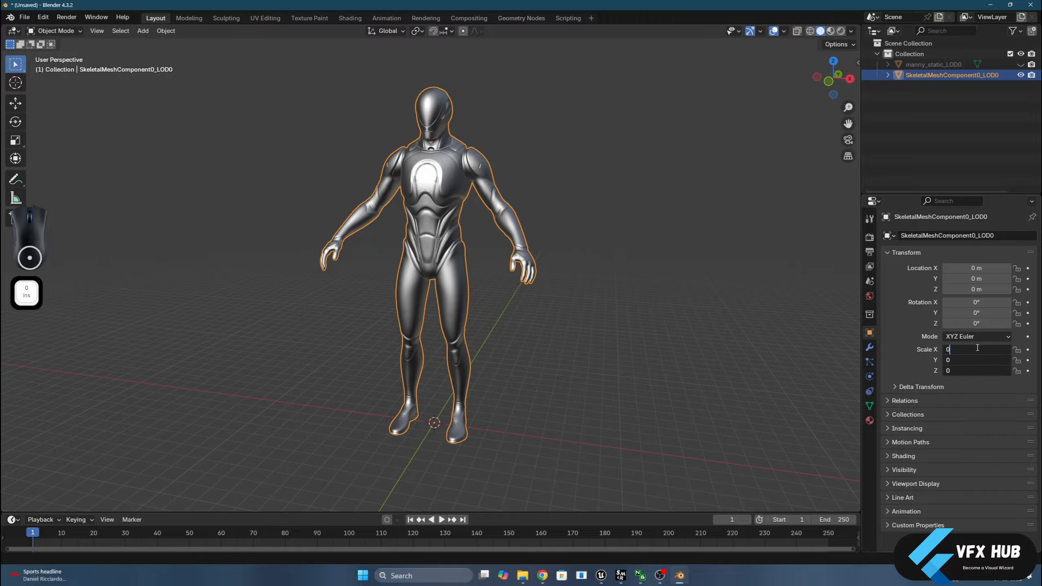
pyautogui.write('0.01')
pyautogui.press('Return')
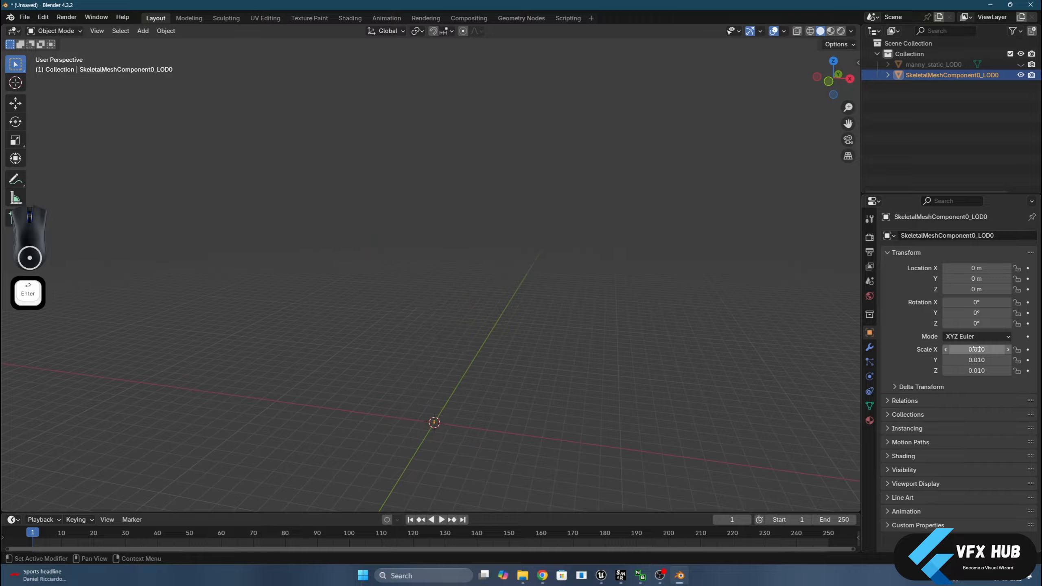
pyautogui.middleClick(648, 412)
pyautogui.press('KP_Decimal')
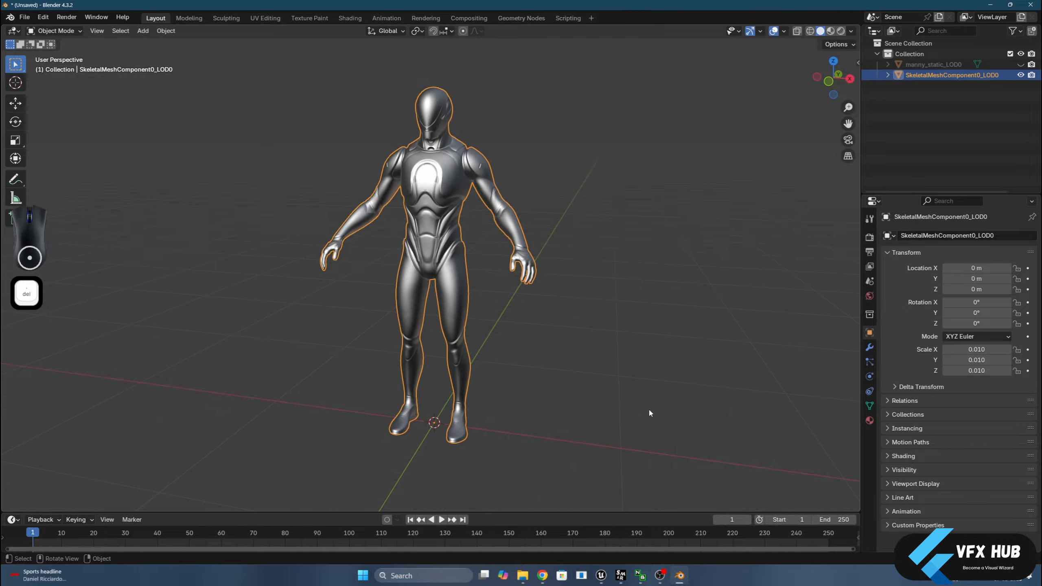
# Unhide manny_static_LOD0 and move it along X to about -1.19 m, beside the skeletal mesh.
pyautogui.click(911, 64)
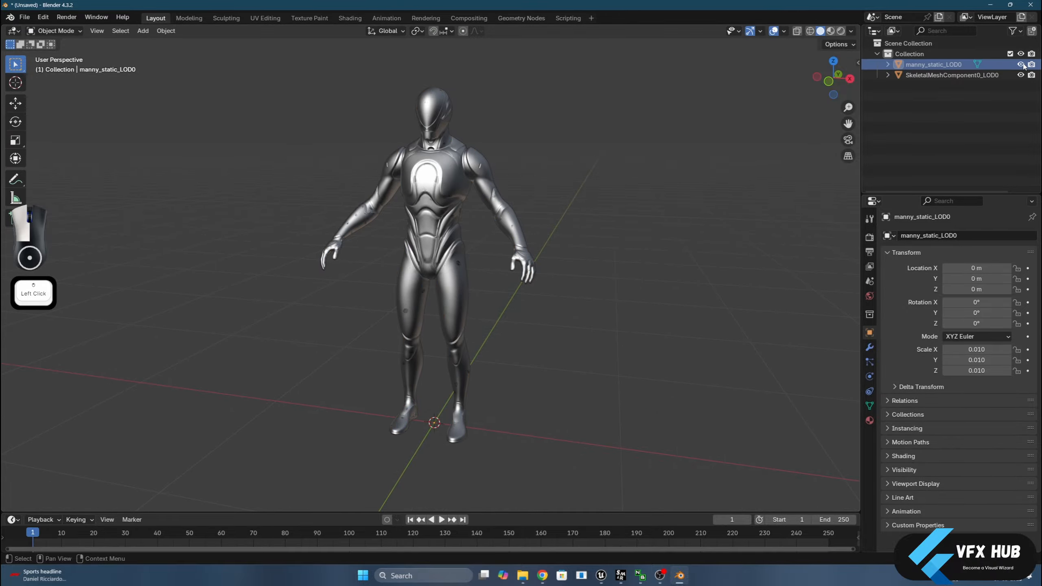
pyautogui.press('w')
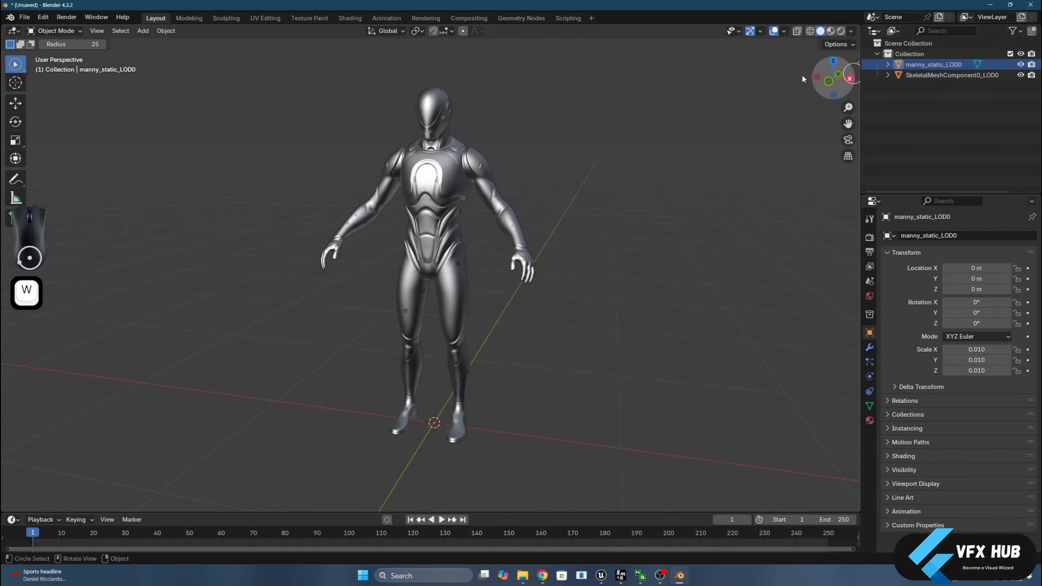
pyautogui.click(16, 103)
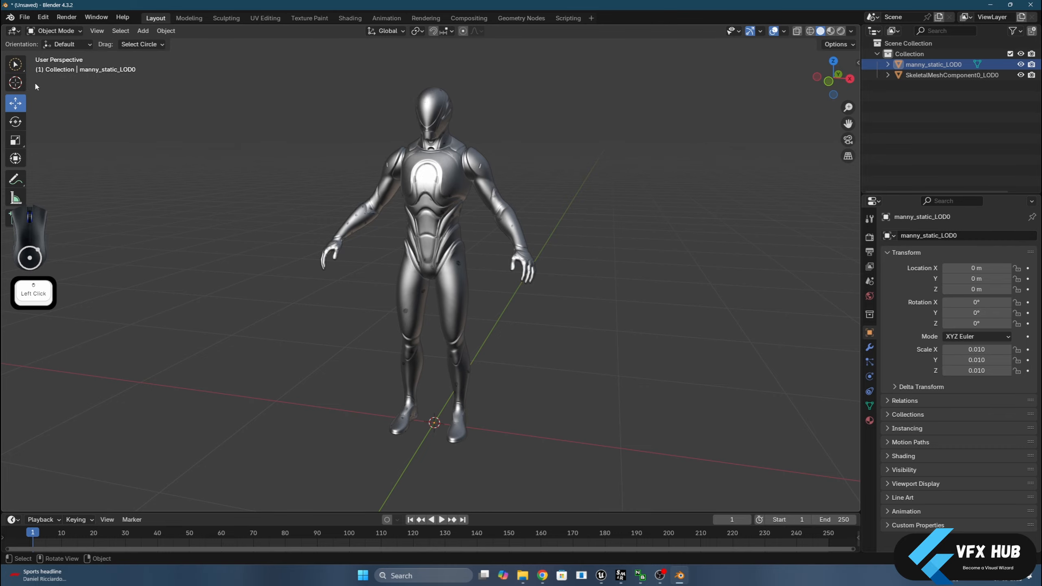
pyautogui.click(448, 430)
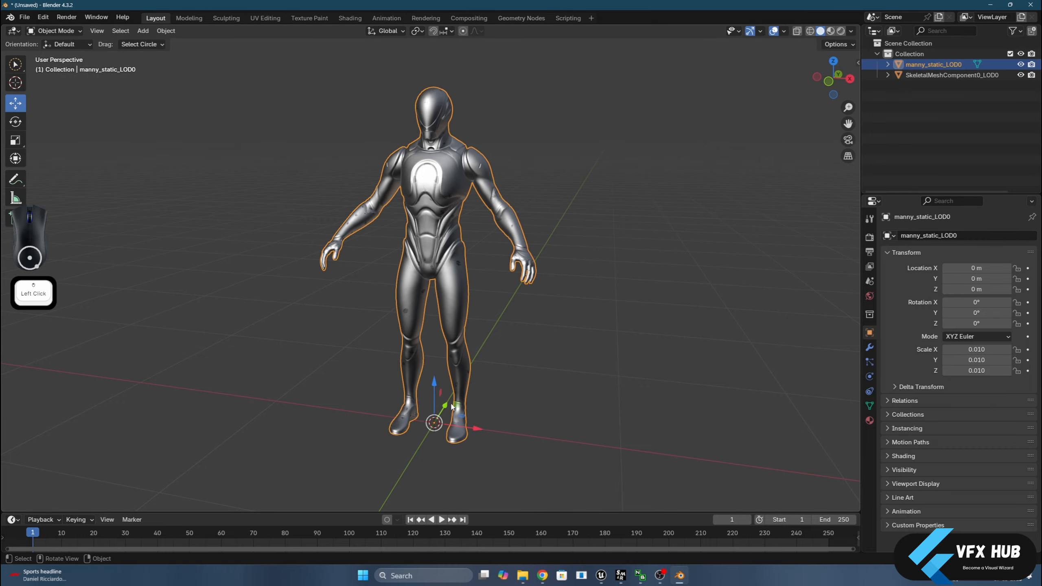
pyautogui.hotkey('shift', 'd')
pyautogui.press('x')
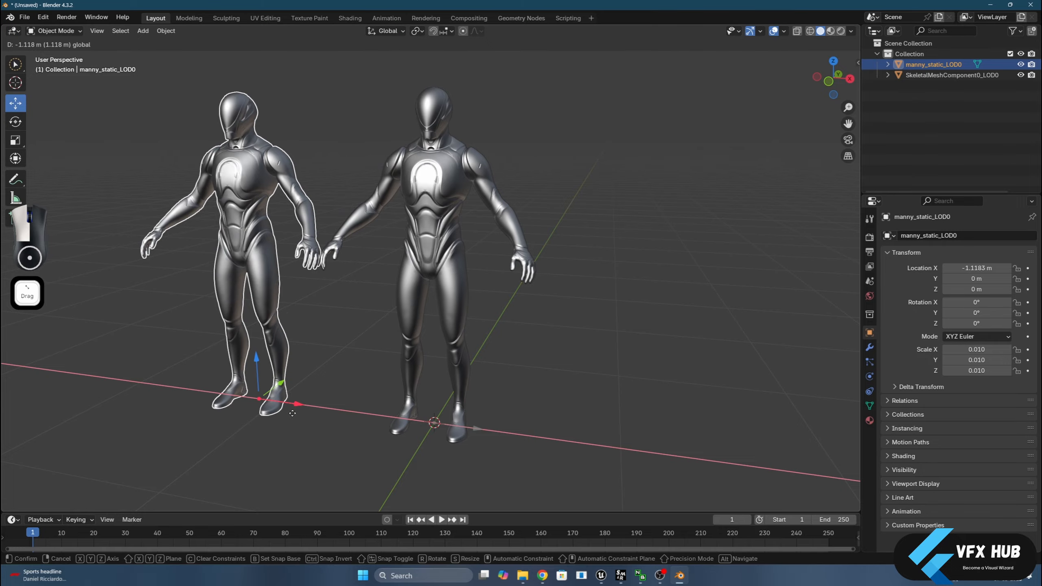
pyautogui.click(291, 413)
pyautogui.keyDown('alt'); pyautogui.moveTo(290, 413); pyautogui.dragTo(314, 366); pyautogui.keyUp('alt')
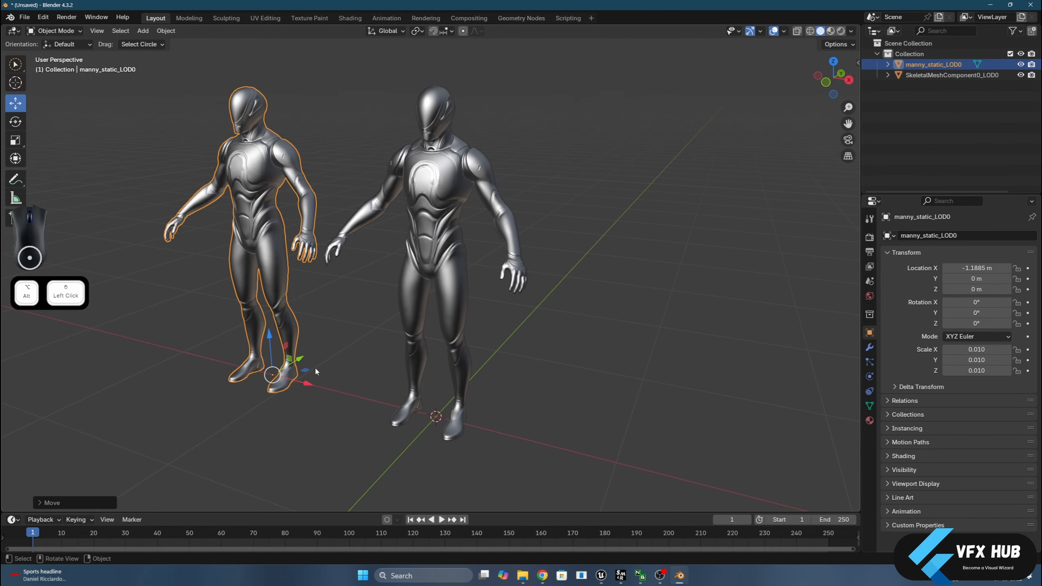
# Delete manny_static_LOD0, select the remaining SkeletalMeshComponent0_LOD0 mesh and start an FBX export.
pyautogui.press('Delete')
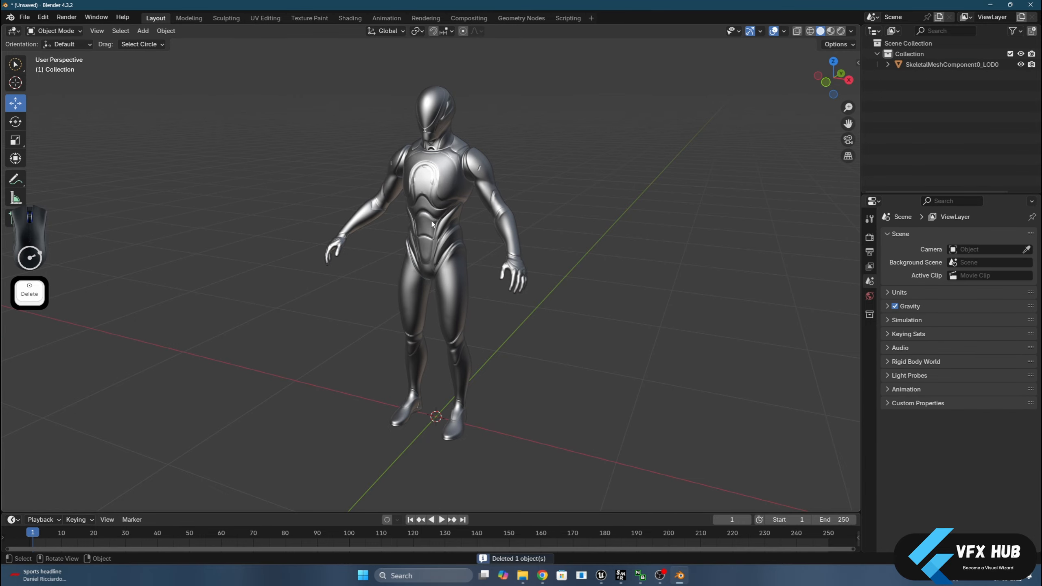
pyautogui.click(442, 215)
pyautogui.click(24, 17)
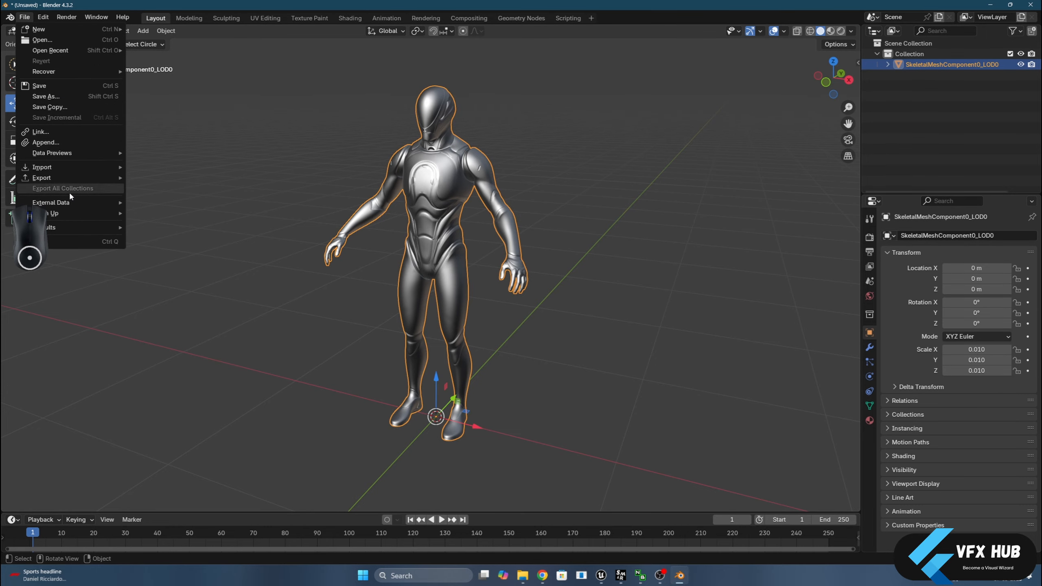
pyautogui.moveTo(101, 176)
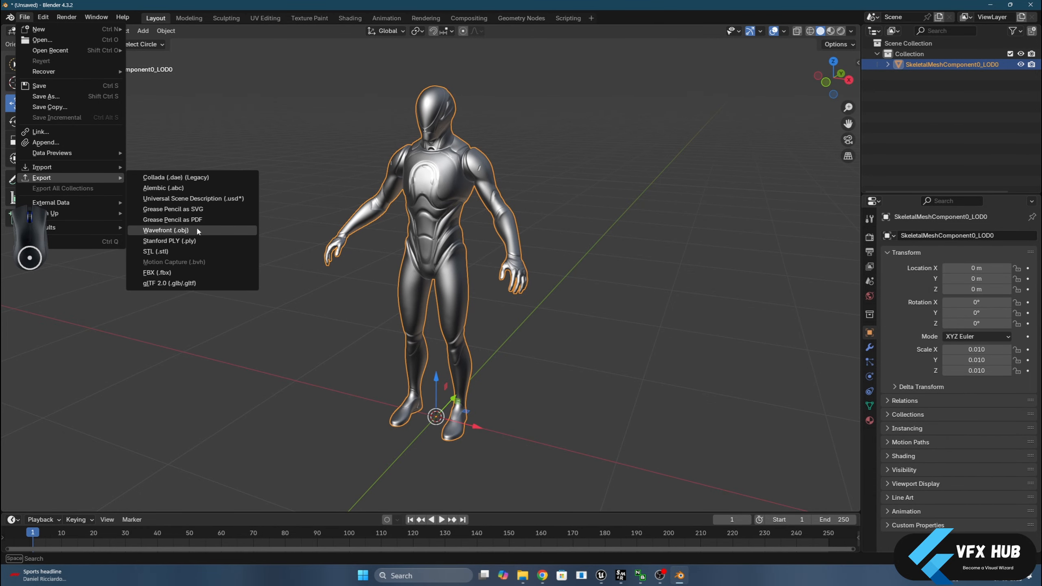
pyautogui.click(190, 271)
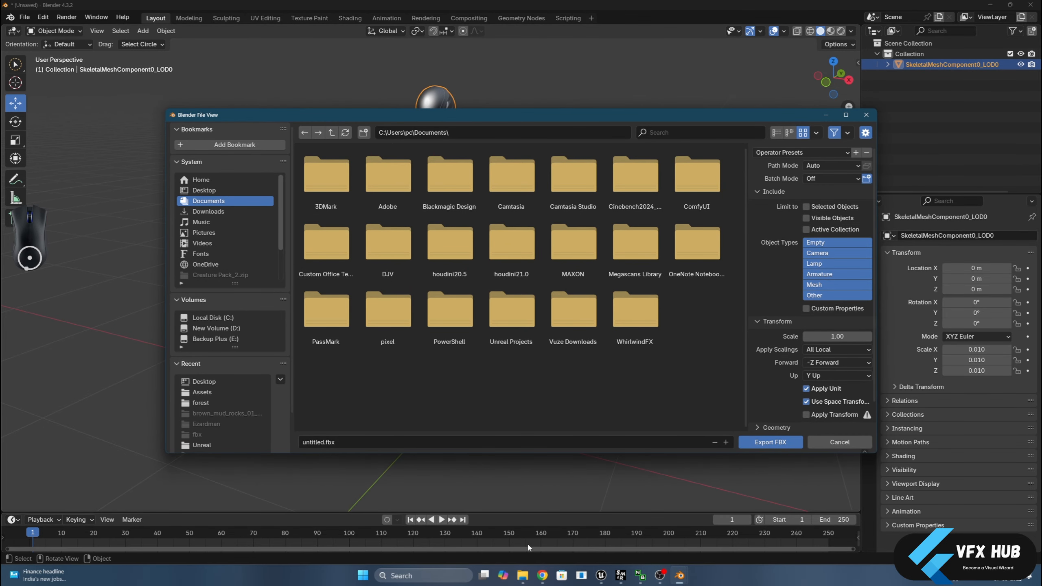
# Copy the animation folder's path from File Explorer and set C:\Users\pc\Downloads\assets\animation as the export destination.
pyautogui.click(522, 575)
pyautogui.click(659, 148)
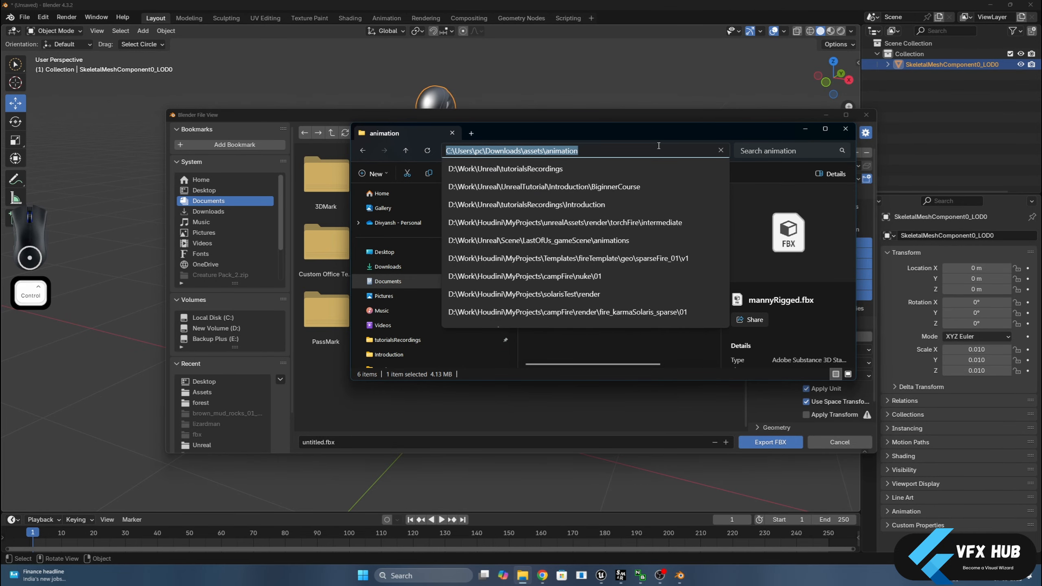
pyautogui.hotkey('ctrl', 'c')
pyautogui.click(394, 416)
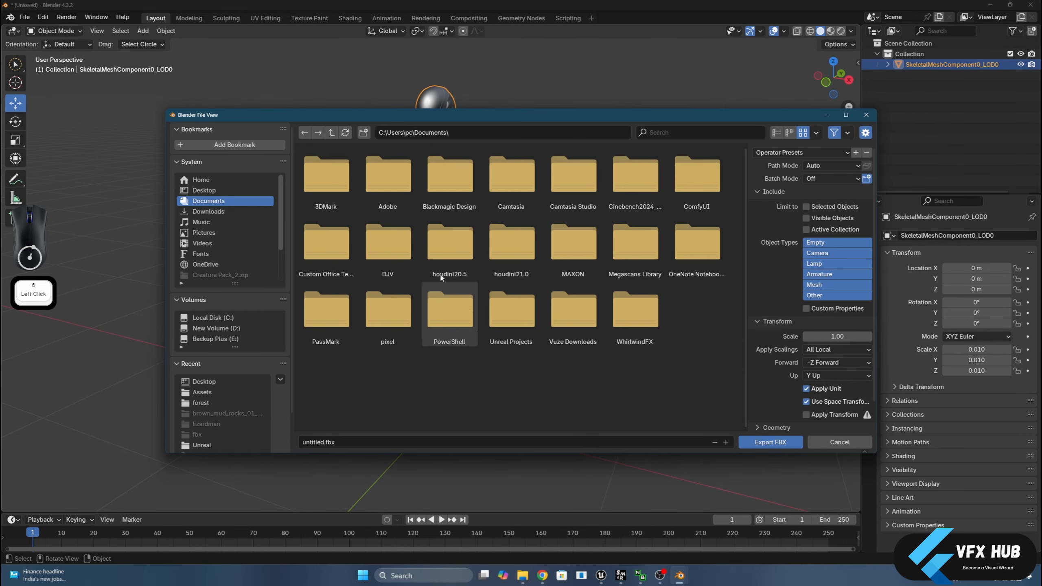
pyautogui.click(509, 132)
pyautogui.hotkey('ctrl', 'a')
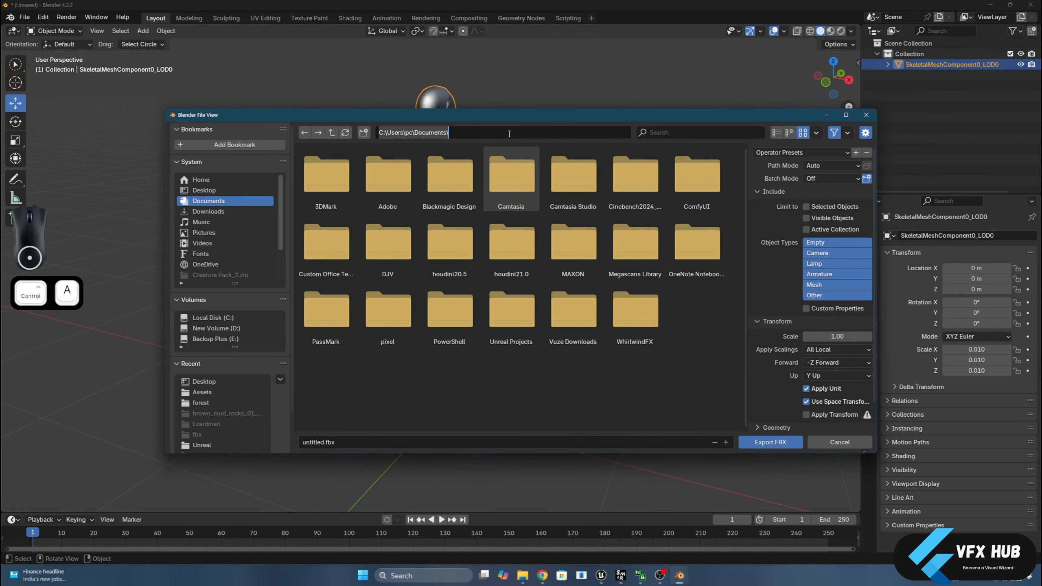
pyautogui.hotkey('ctrl', 'v')
pyautogui.press('Return')
# Name the export file mannyNew.fbx and export it as FBX.
pyautogui.click(376, 439)
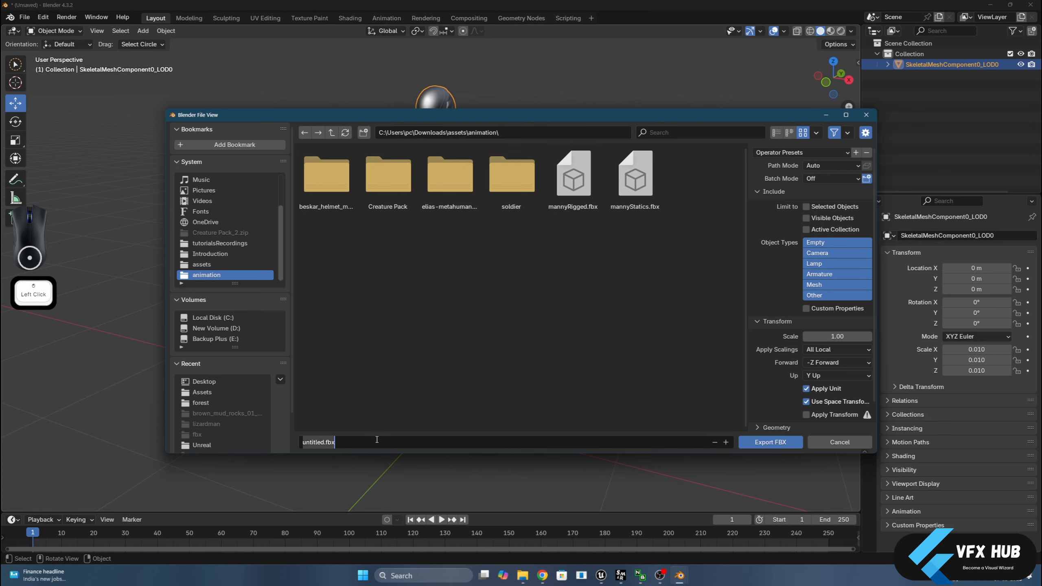
pyautogui.write('manny')
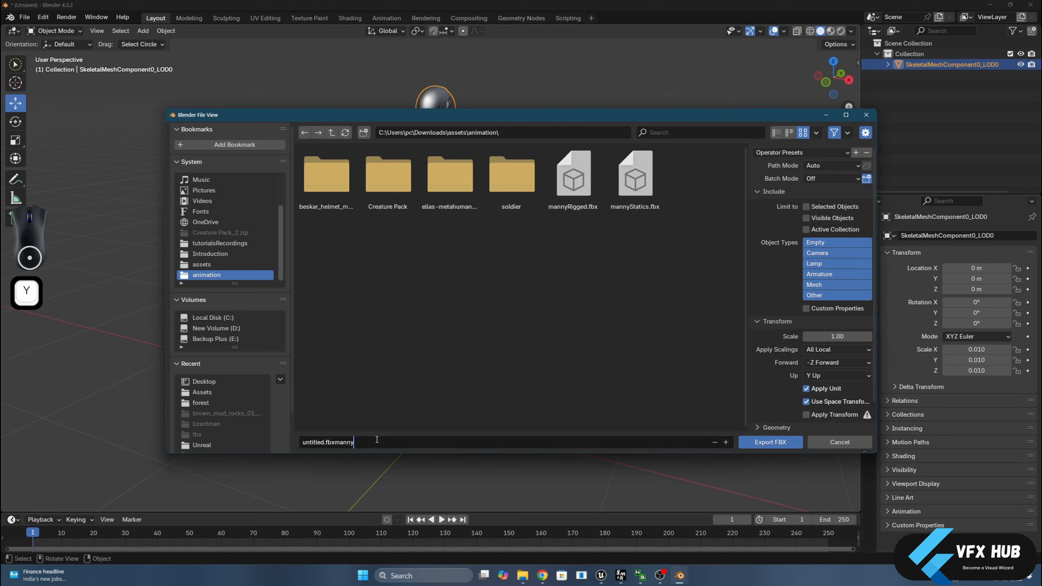
pyautogui.hotkey('ctrl', 'a')
pyautogui.write('m')
pyautogui.click(769, 442)
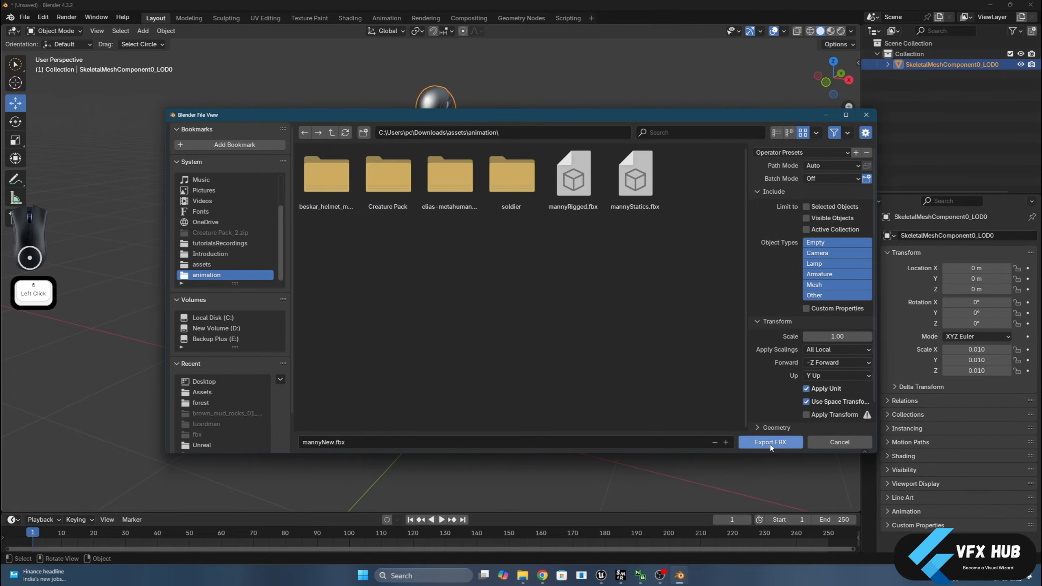
# Switch to Mixamo in the browser and upload mannyNew.fbx from Downloads\assets\animation as a character.
pyautogui.click(542, 574)
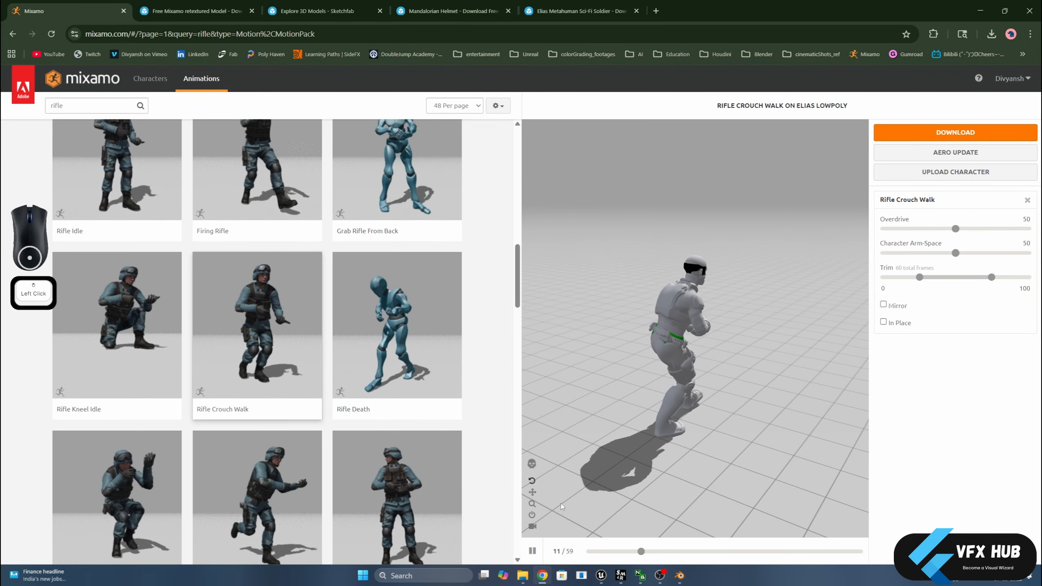
pyautogui.click(928, 172)
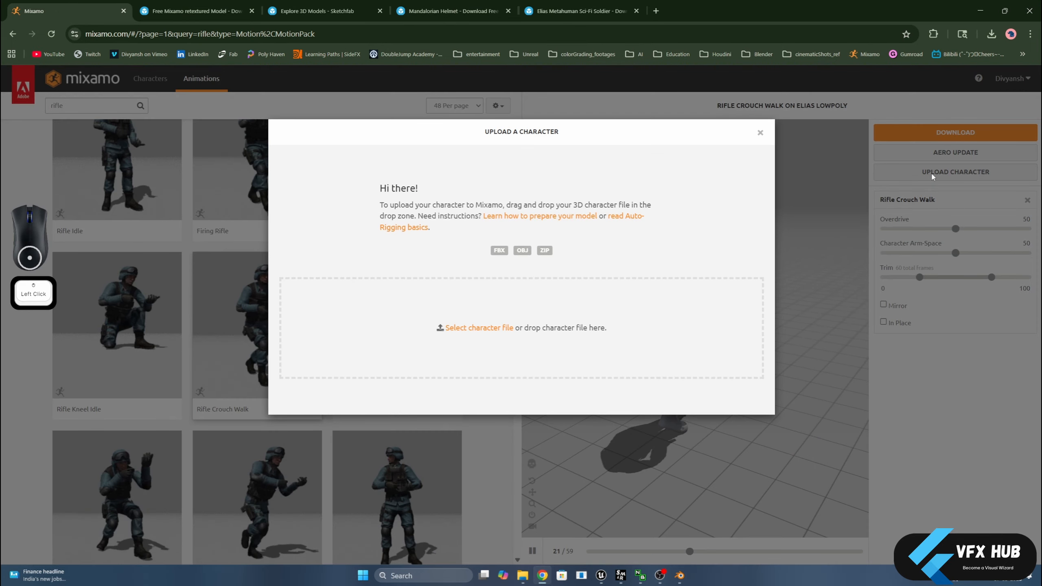
pyautogui.click(471, 334)
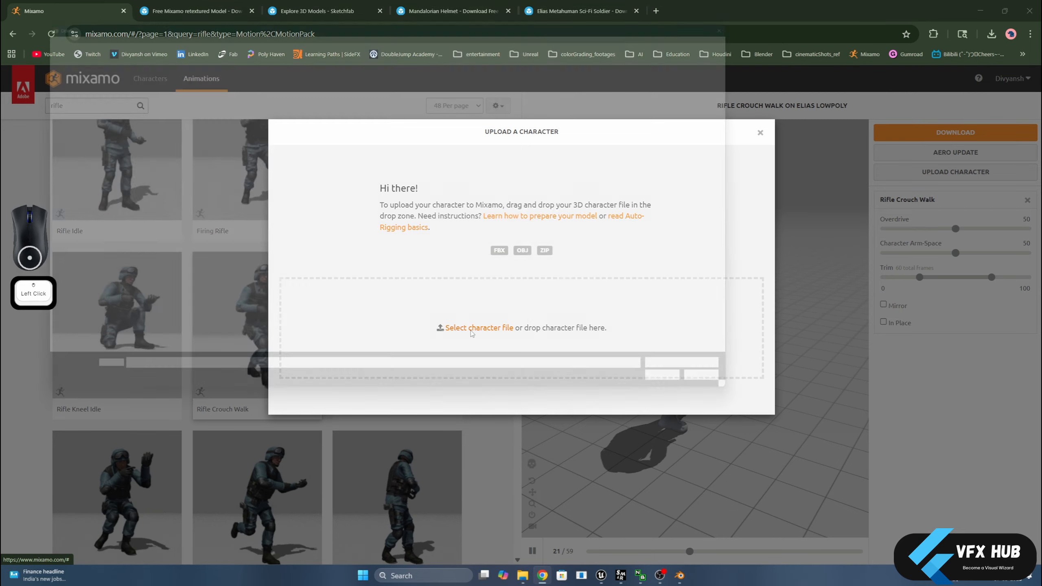
pyautogui.click(83, 136)
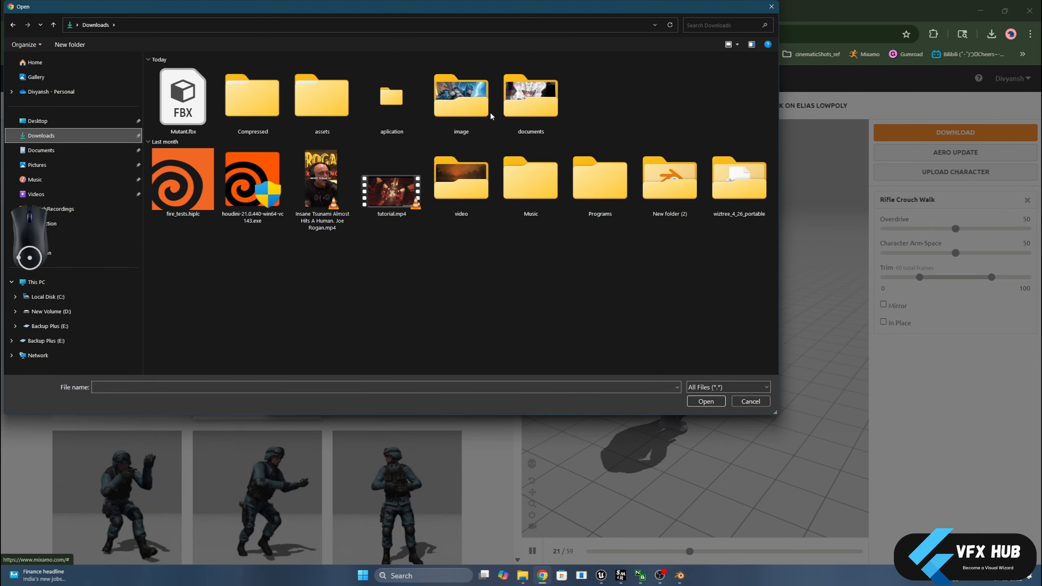
pyautogui.doubleClick(305, 109)
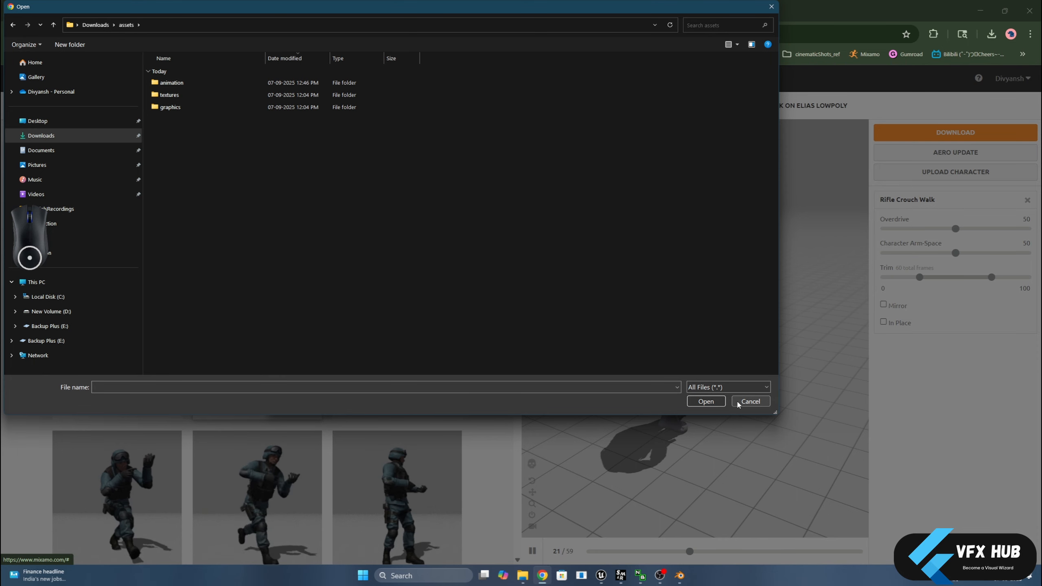
pyautogui.doubleClick(201, 83)
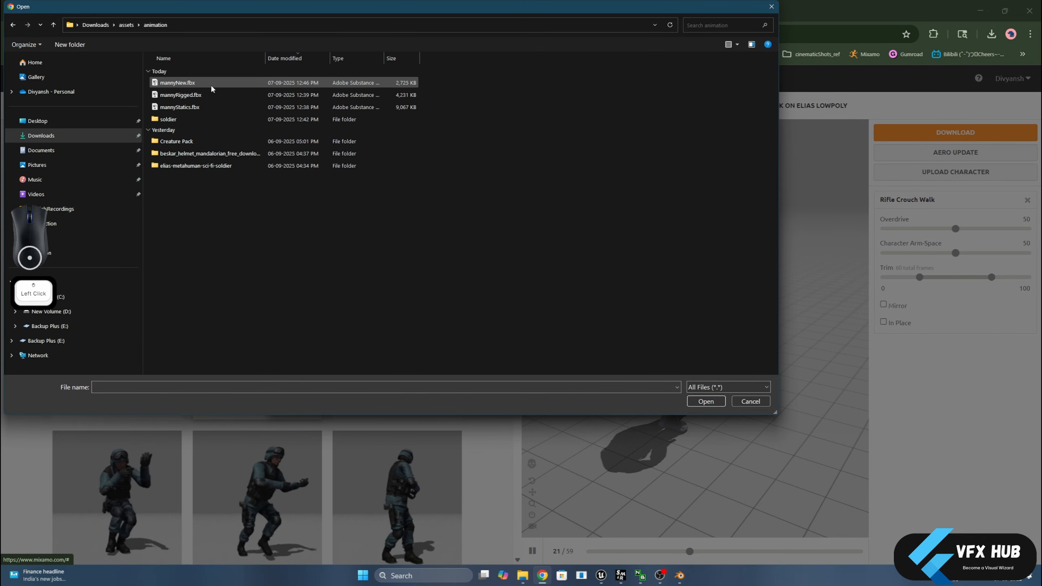
pyautogui.click(205, 83)
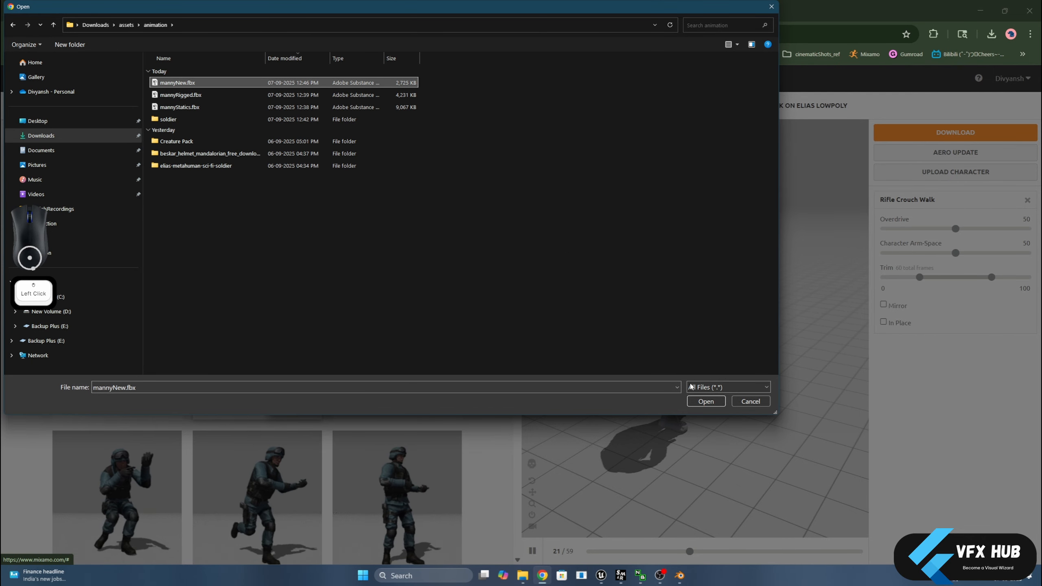
pyautogui.click(698, 401)
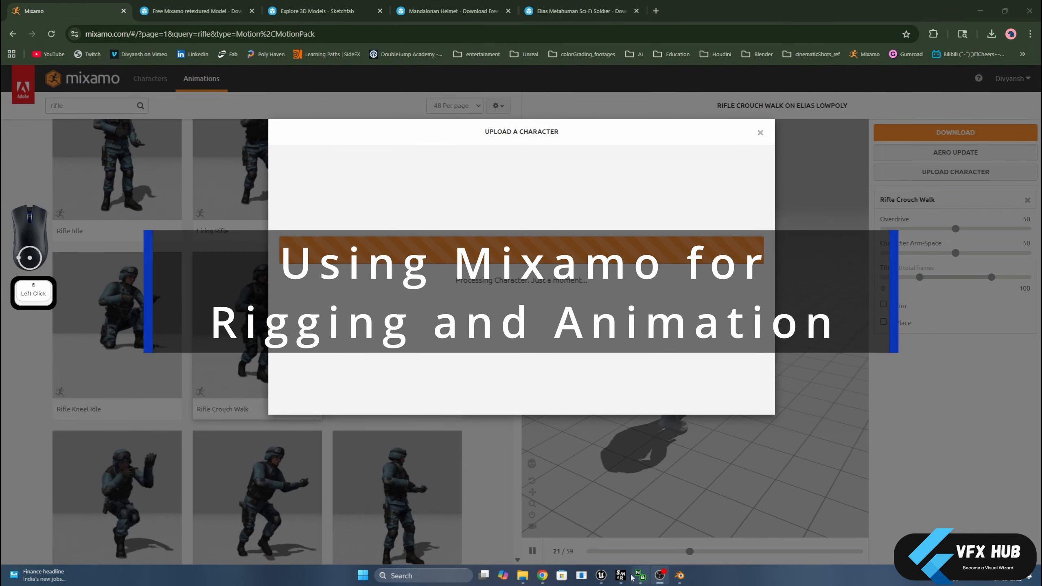
# Switch to Unreal Editor and delete the SKM_Manny_Simple and manny_static actors from the level.
pyautogui.click(603, 576)
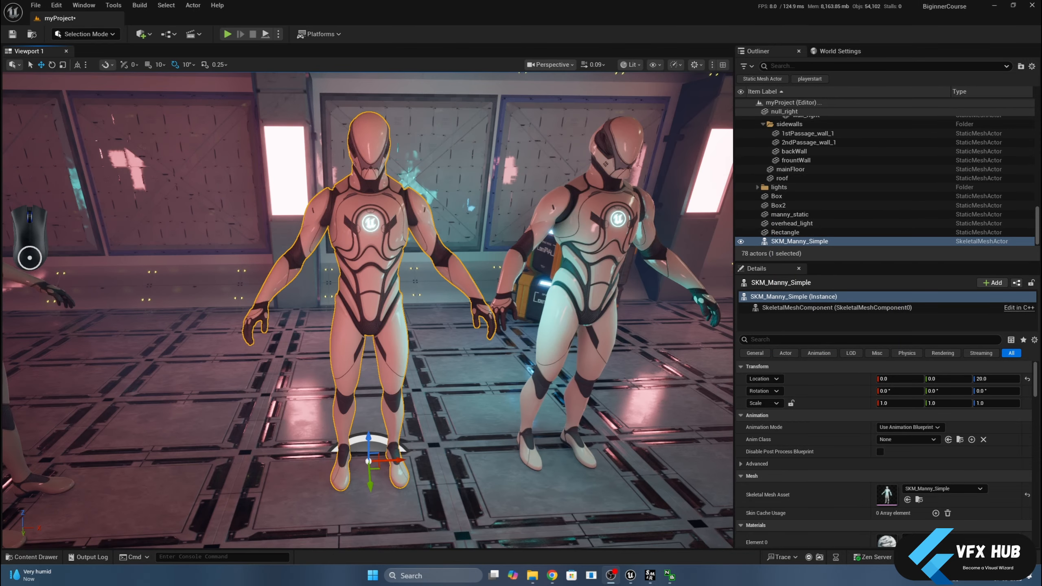
pyautogui.click(532, 576)
pyautogui.click(798, 243)
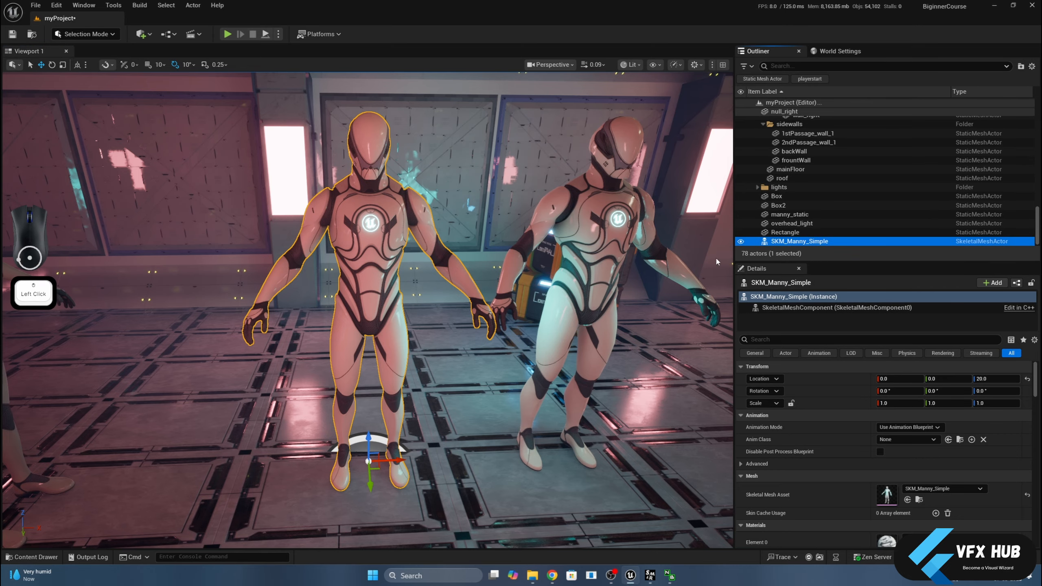
pyautogui.keyDown('shift'); pyautogui.click(584, 234); pyautogui.keyUp('shift')
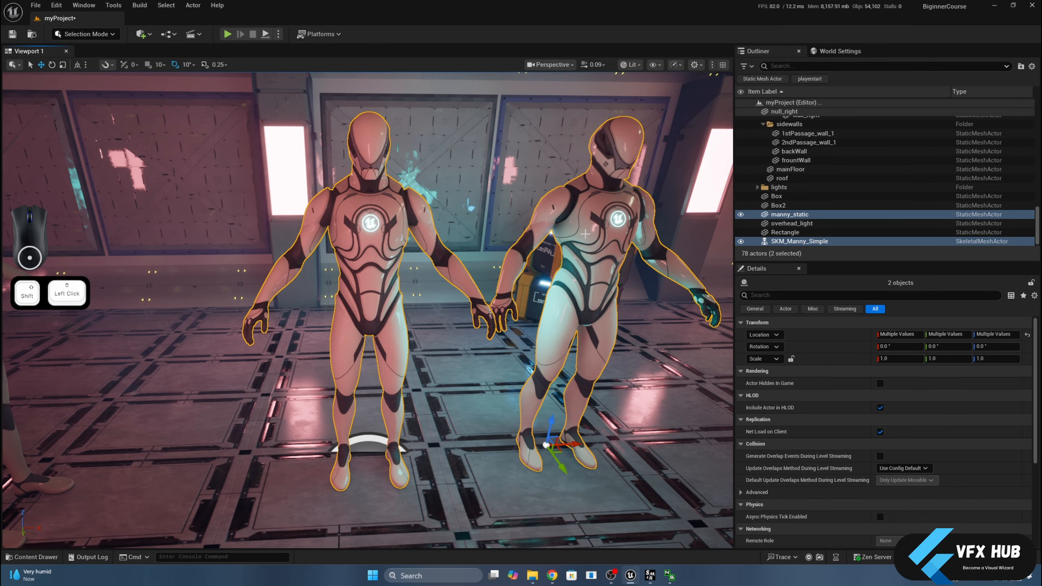
pyautogui.press('Delete')
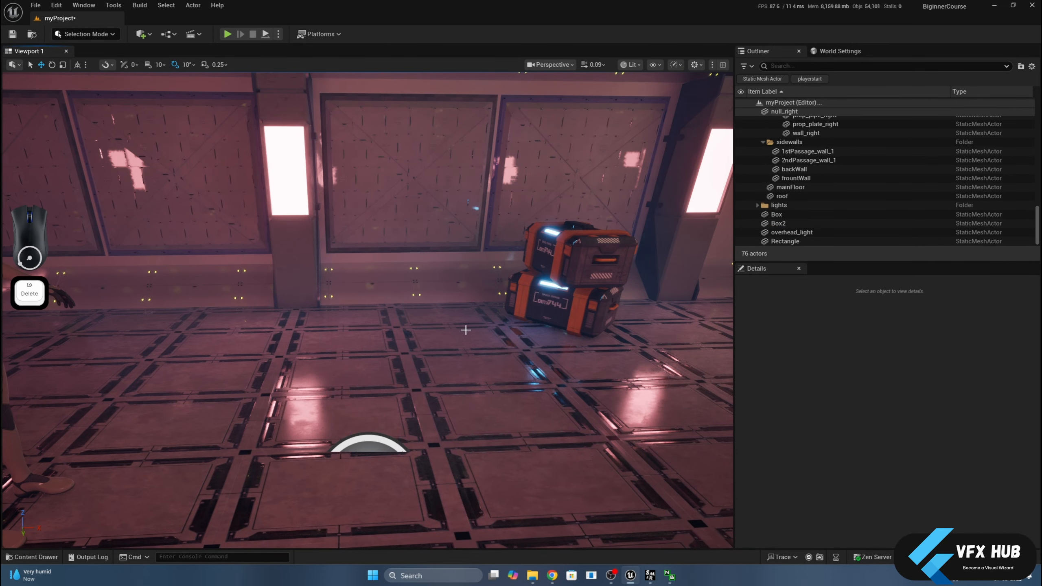
# Create a folder named mutent inside MyProject/assets/animations.
pyautogui.click(34, 558)
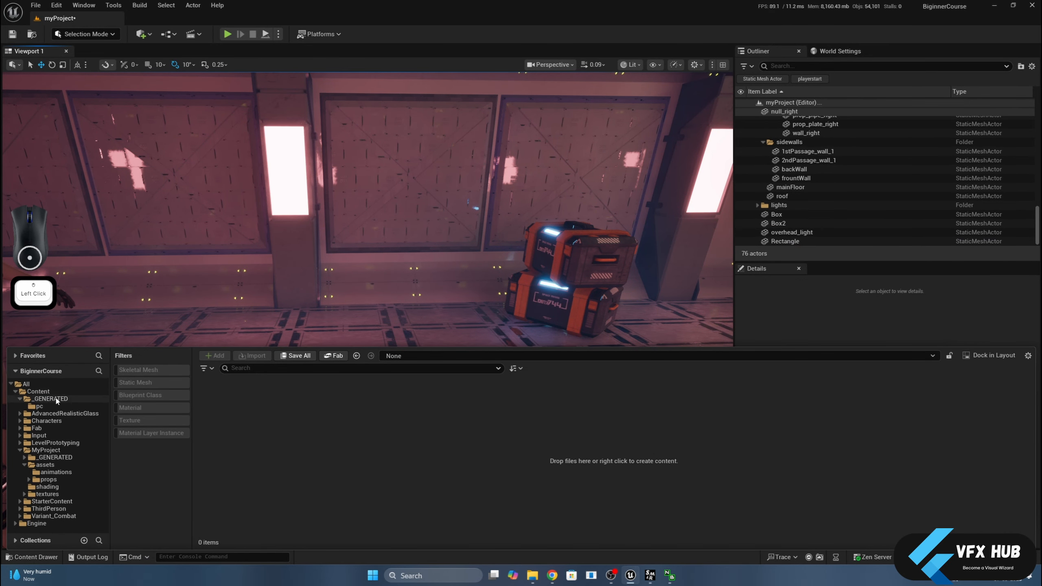
pyautogui.click(36, 466)
pyautogui.click(38, 473)
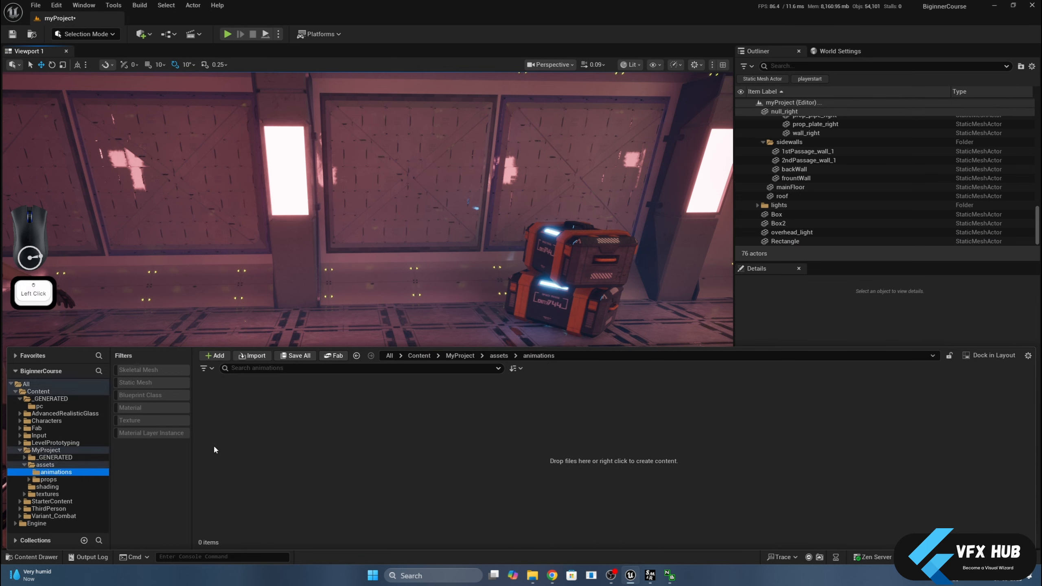
pyautogui.rightClick(225, 440)
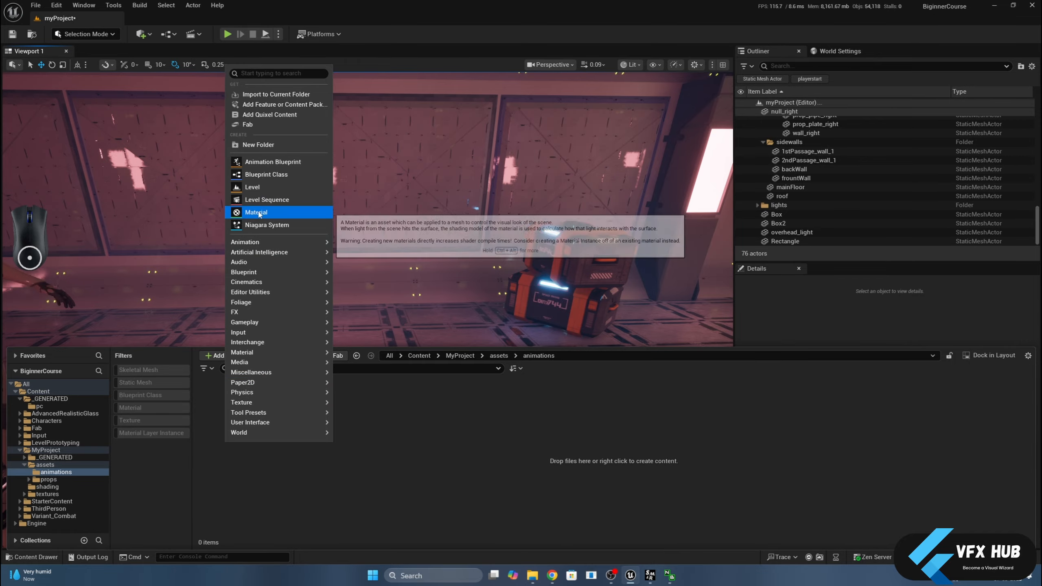
pyautogui.click(271, 144)
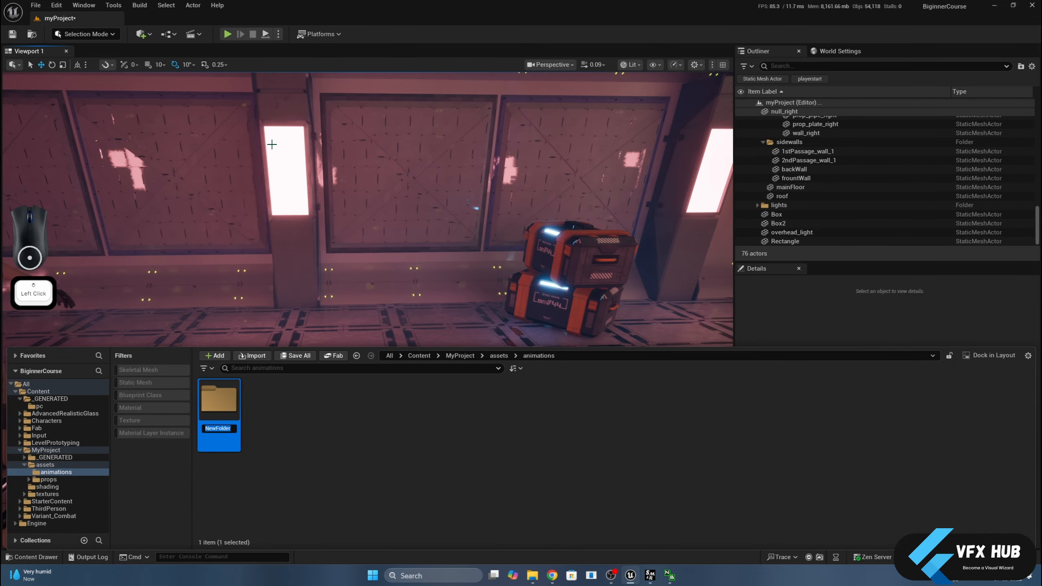
pyautogui.write('mutent')
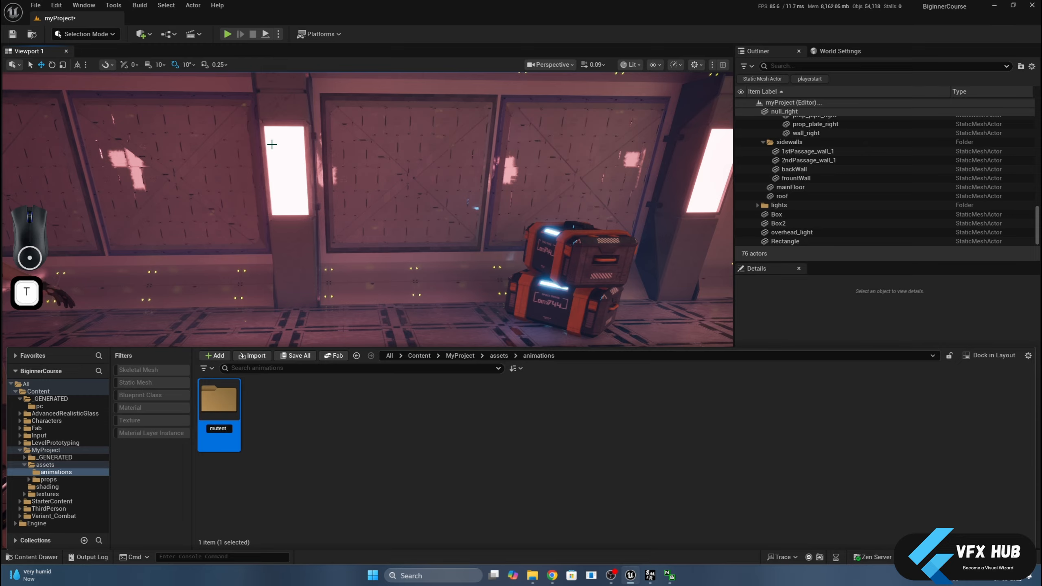
# Create a folder named fighter beside mutent in the animations folder, and open the mutent folder.
pyautogui.rightClick(303, 444)
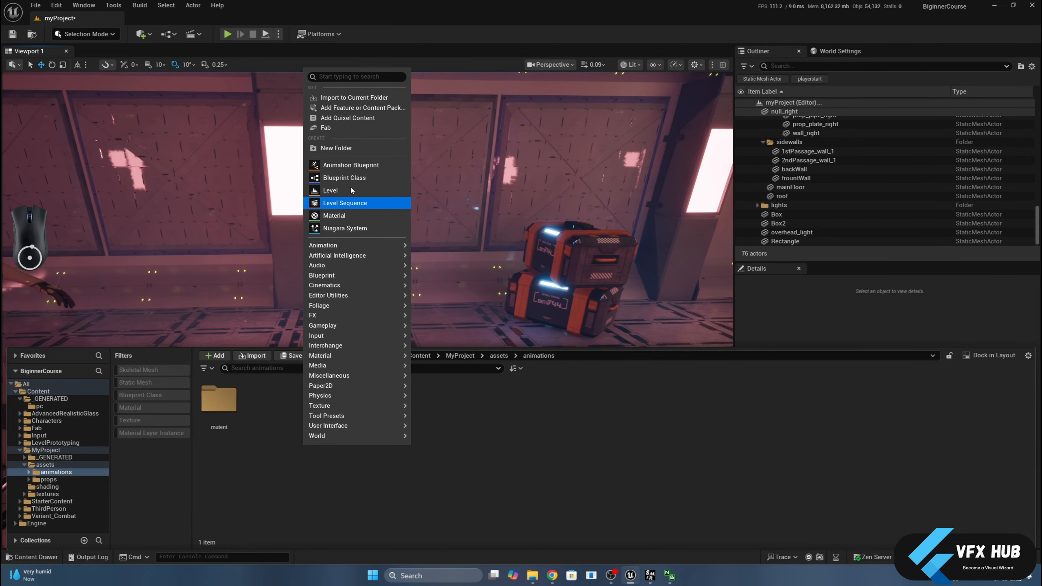
pyautogui.click(350, 148)
pyautogui.write('s')
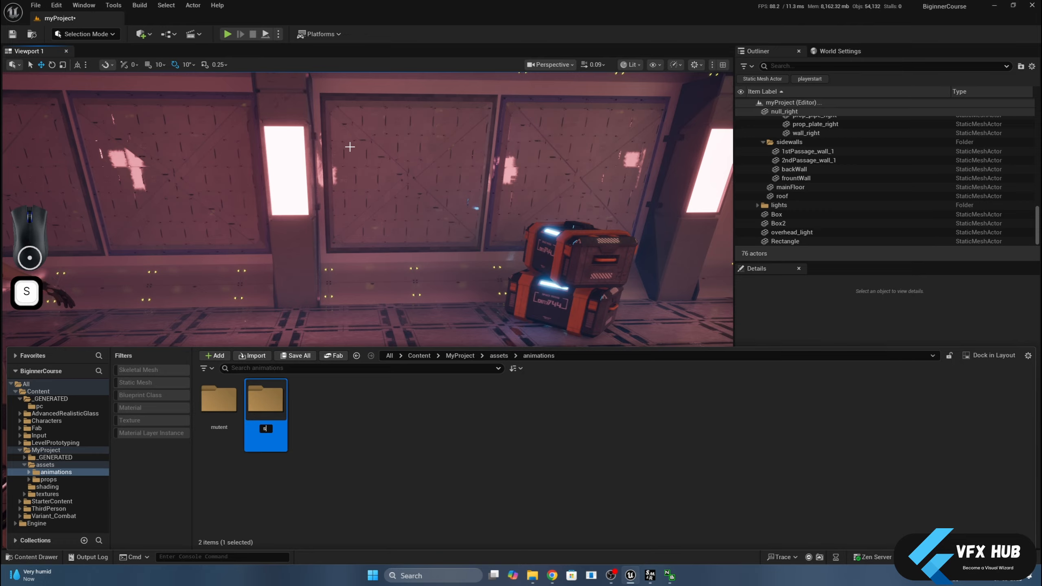
pyautogui.press('BackSpace')
pyautogui.write('fighter')
pyautogui.press('Return')
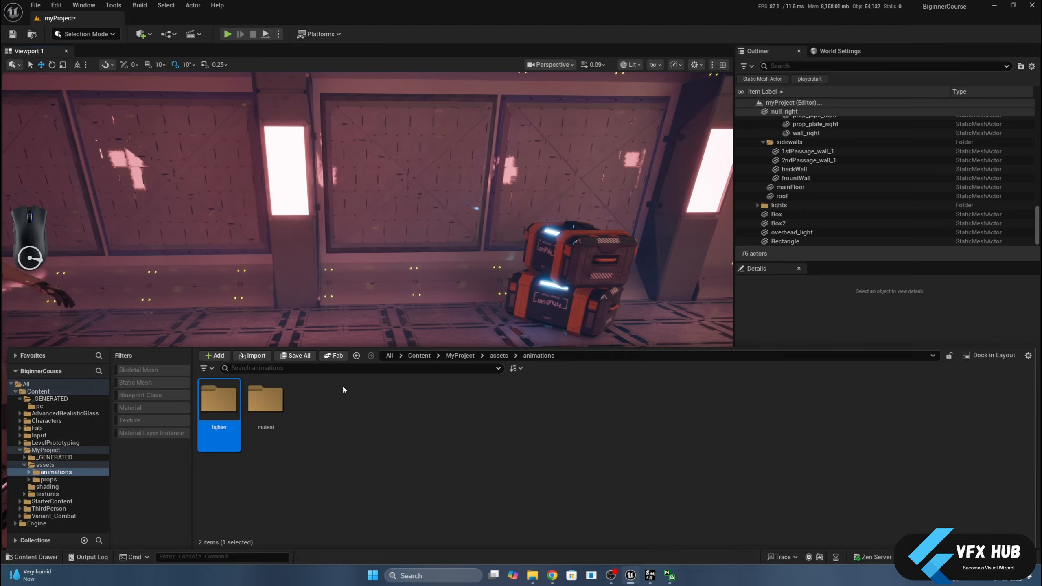
pyautogui.click(297, 404)
pyautogui.doubleClick(268, 406)
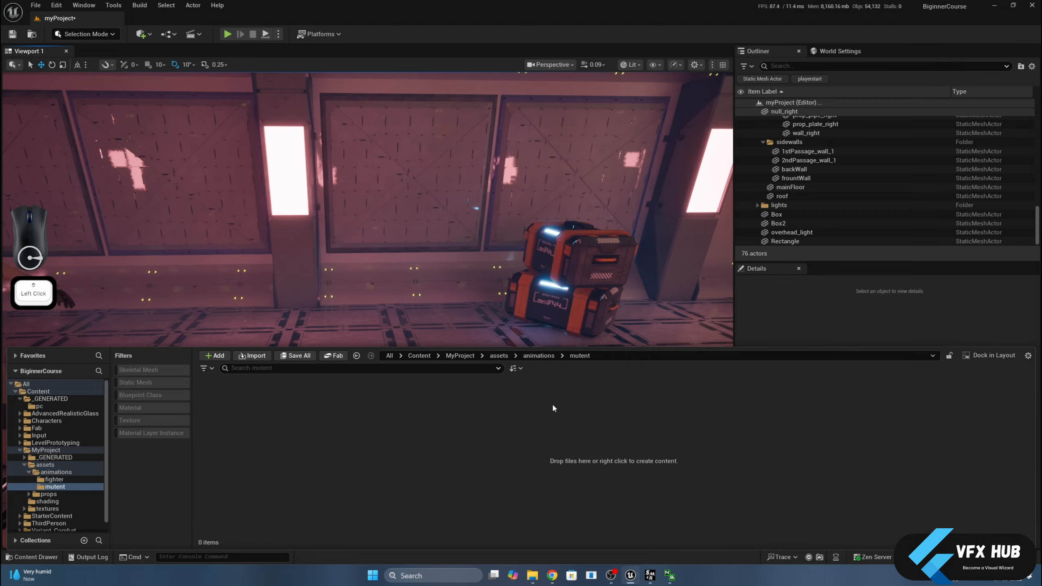
# Switch to File Explorer and open the soldier folder inside BiginnerCourse\assets\animation.
pyautogui.click(532, 576)
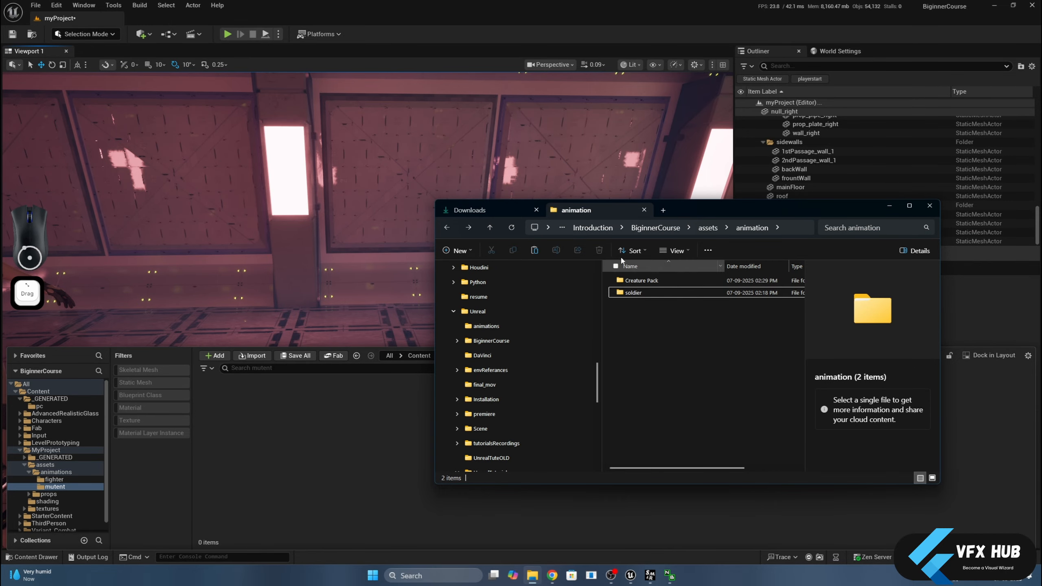
pyautogui.click(655, 227)
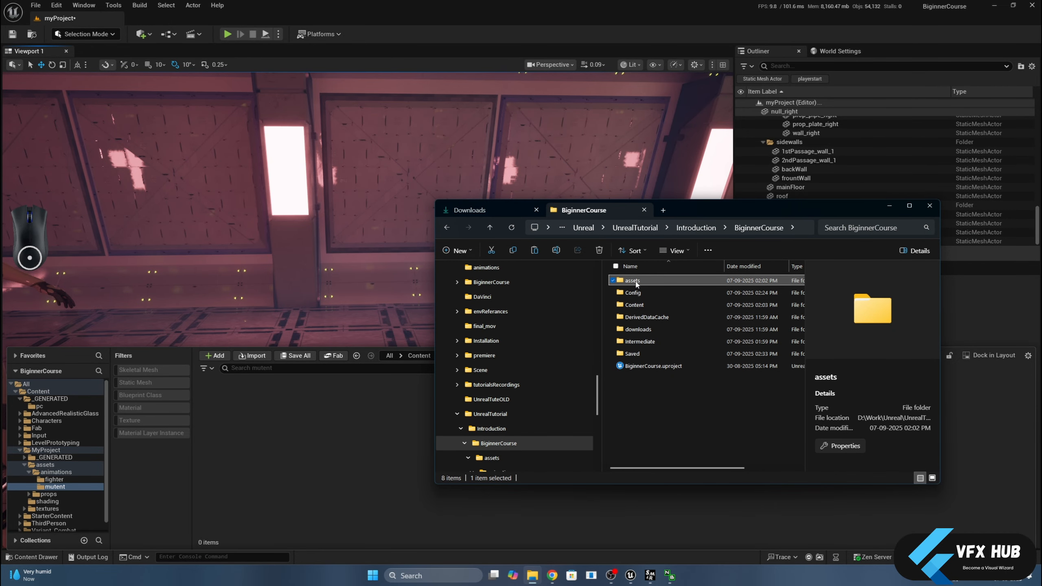
pyautogui.doubleClick(634, 280)
pyautogui.doubleClick(636, 281)
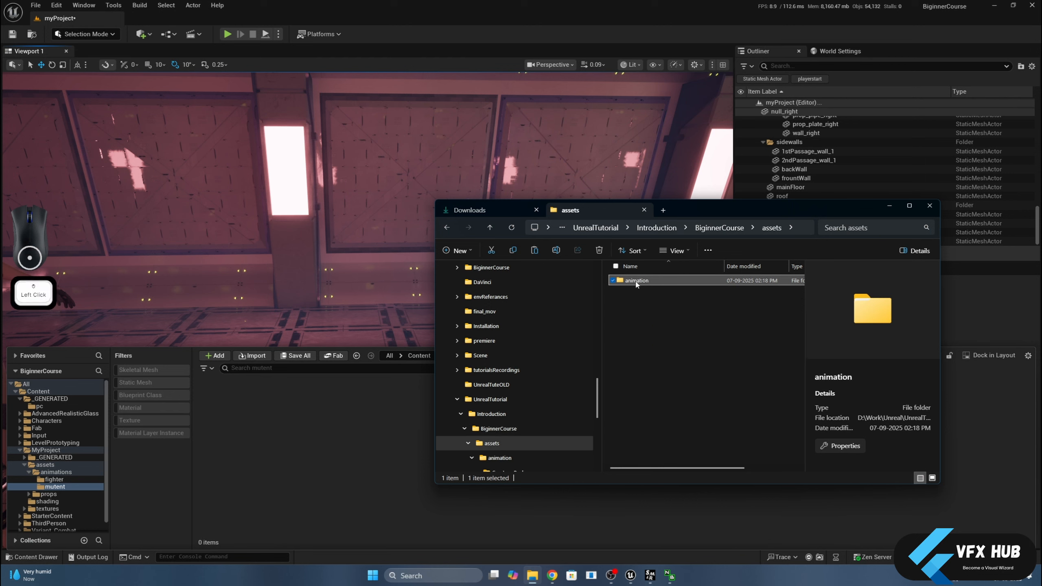
pyautogui.click(640, 281)
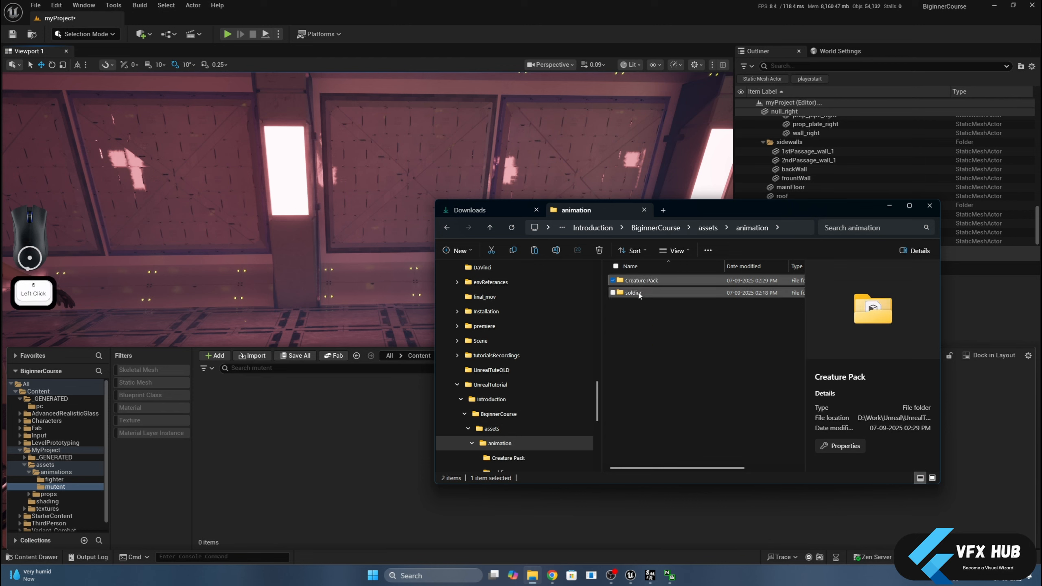
pyautogui.click(638, 294)
pyautogui.doubleClick(633, 293)
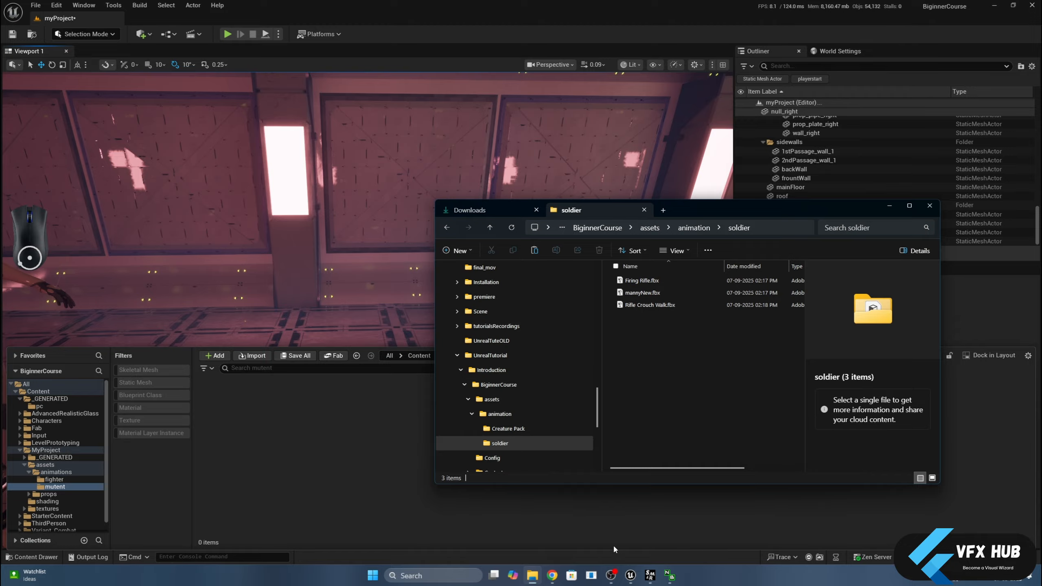
# Switch to Mixamo in the browser, view the MANNYNEW character and load the Rifle Run animation on it for preview.
pyautogui.click(548, 576)
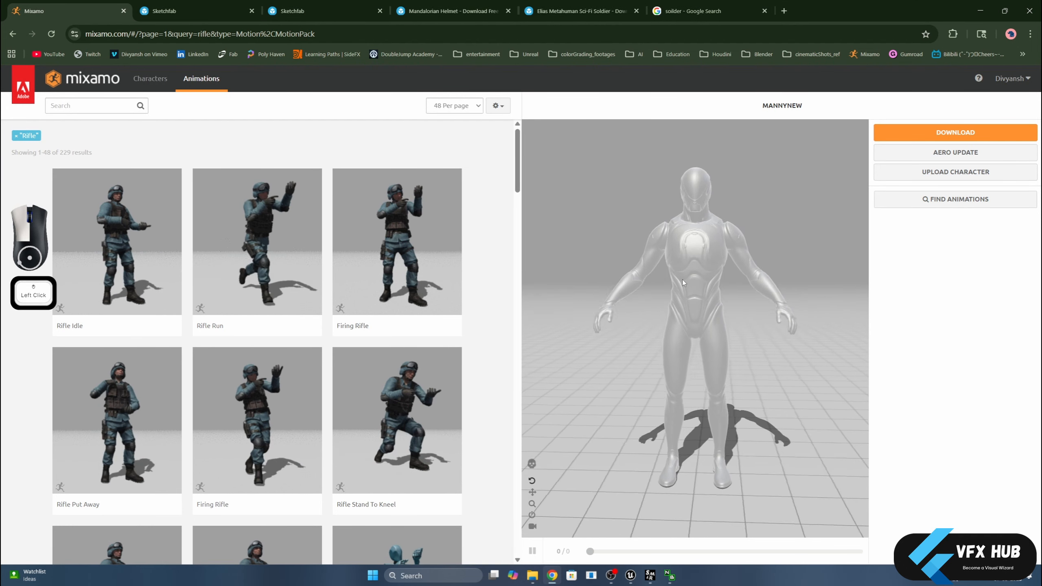
pyautogui.moveTo(718, 285)
pyautogui.mouseDown()
pyautogui.moveTo(679, 288)
pyautogui.moveTo(703, 285)
pyautogui.mouseUp()
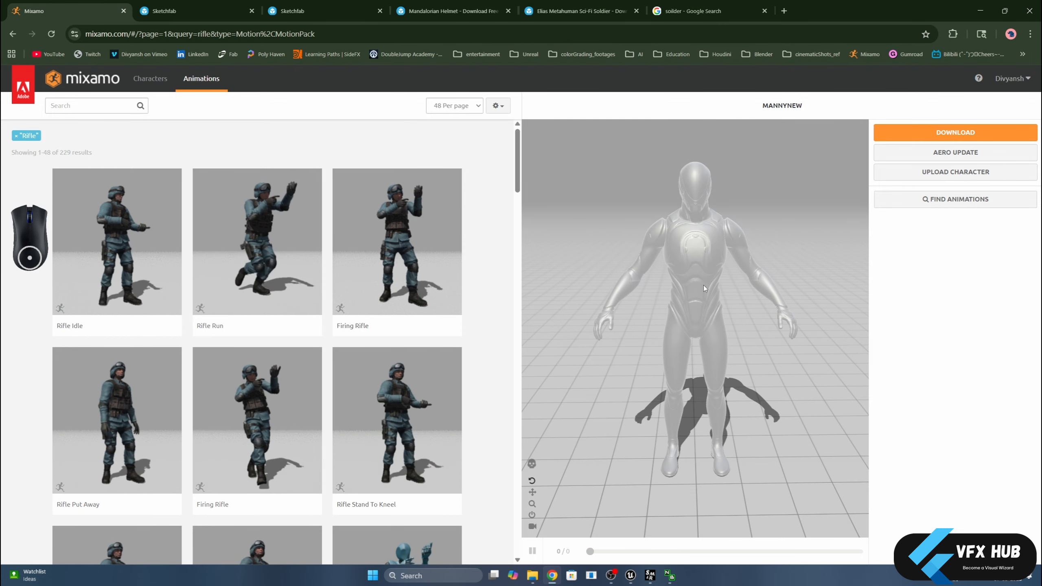
pyautogui.moveTo(703, 285); pyautogui.dragTo(676, 286)
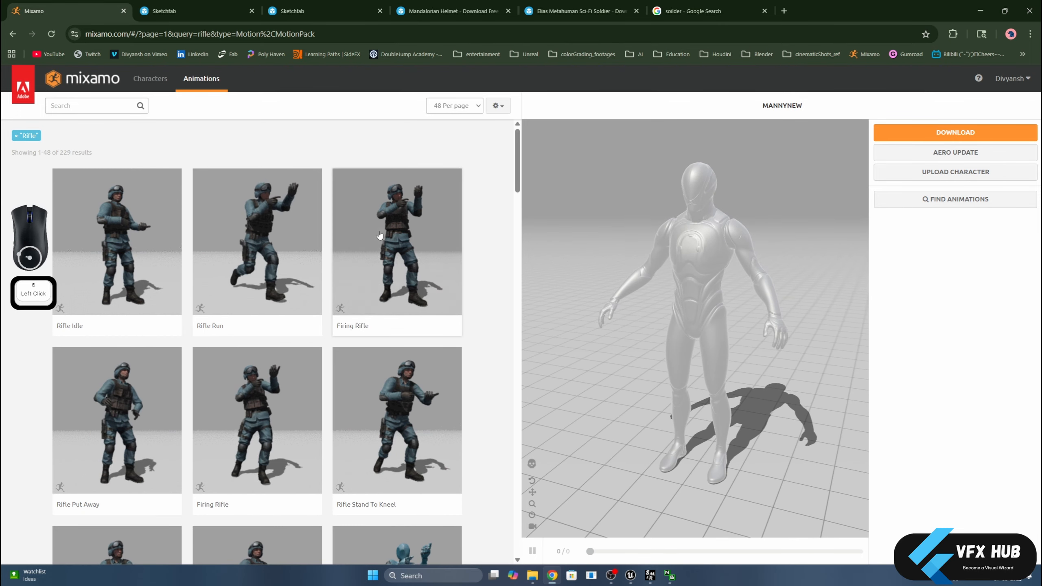
pyautogui.click(271, 238)
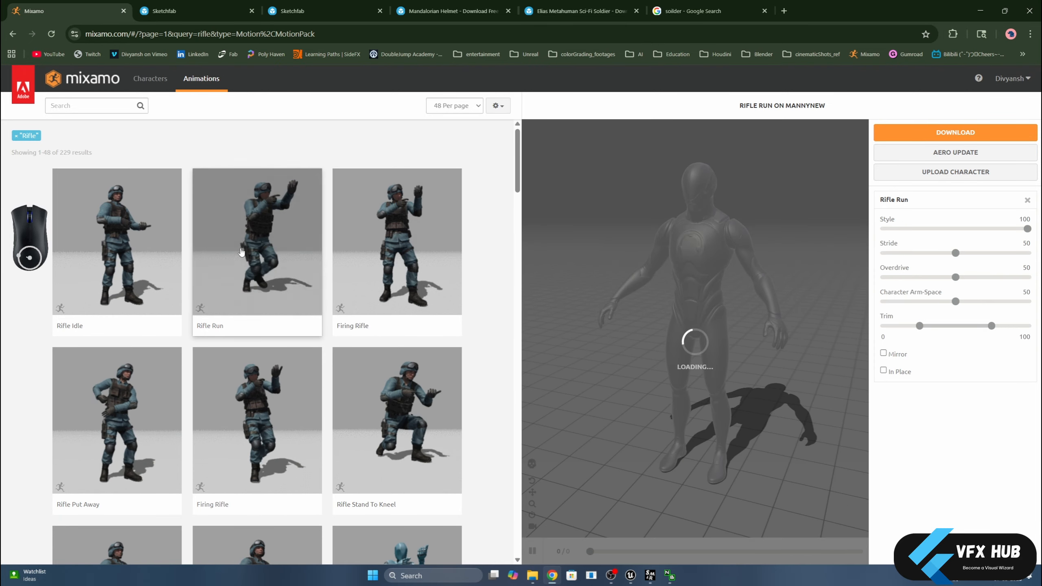
pyautogui.scroll(1, 764, 254)
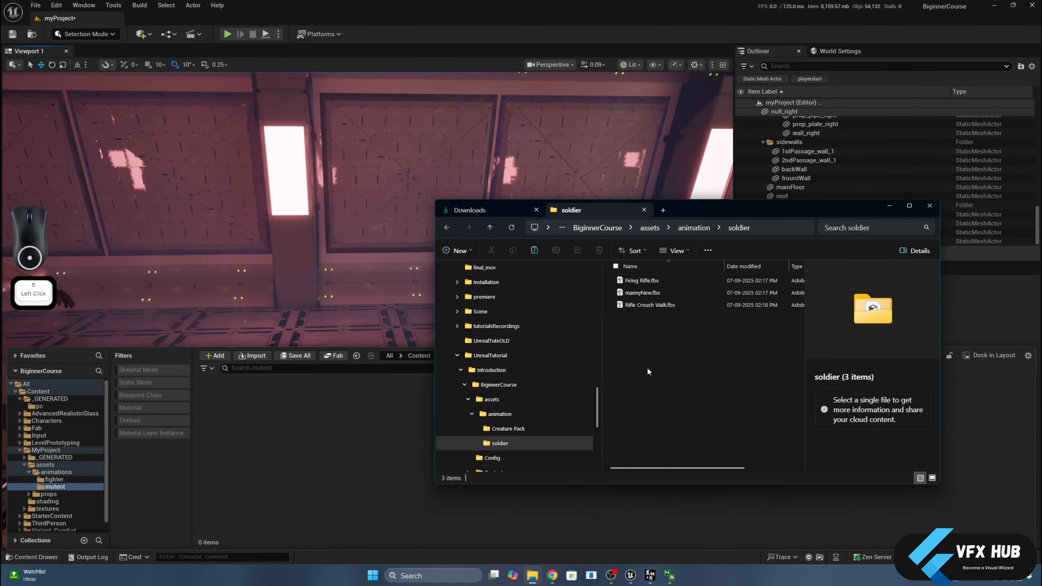
# Switch back to File Explorer and examine the soldier folder's FBX files, including mannyNew.fbx.
pyautogui.moveTo(662, 333); pyautogui.dragTo(622, 281)
pyautogui.click(641, 327)
pyautogui.click(642, 293)
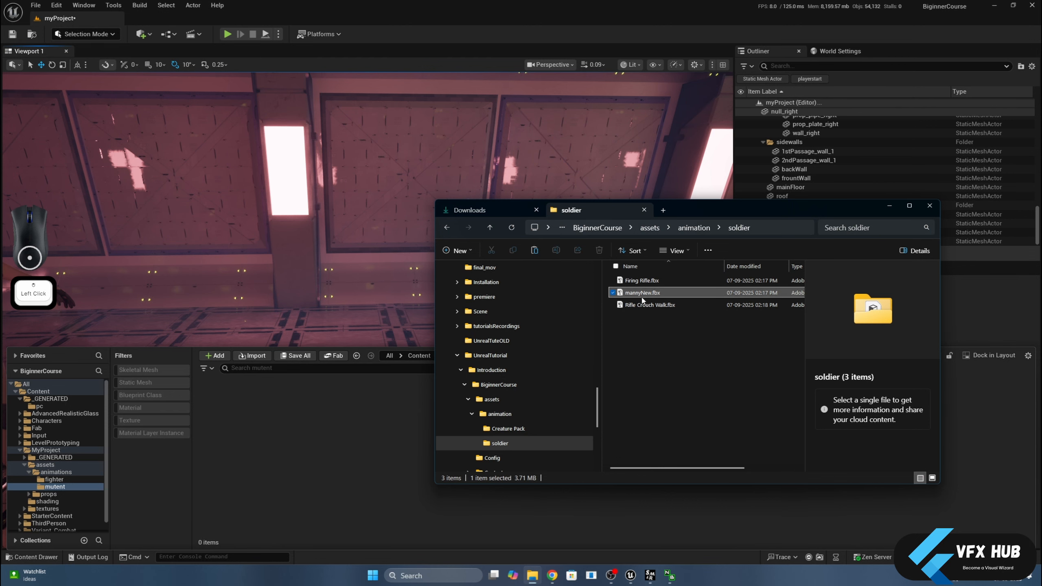
pyautogui.moveTo(685, 208); pyautogui.dragTo(742, 229)
# Import Mutant.fbx from the Creature Pack folder into Unreal's mutent folder with the default import settings.
pyautogui.click(753, 250)
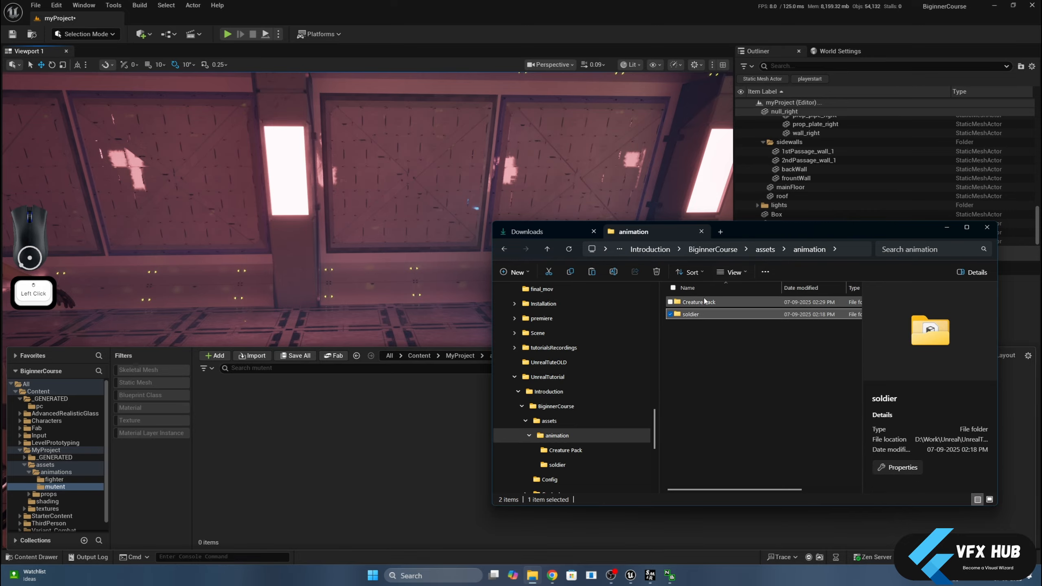
pyautogui.doubleClick(699, 301)
pyautogui.scroll(-2, 726, 382)
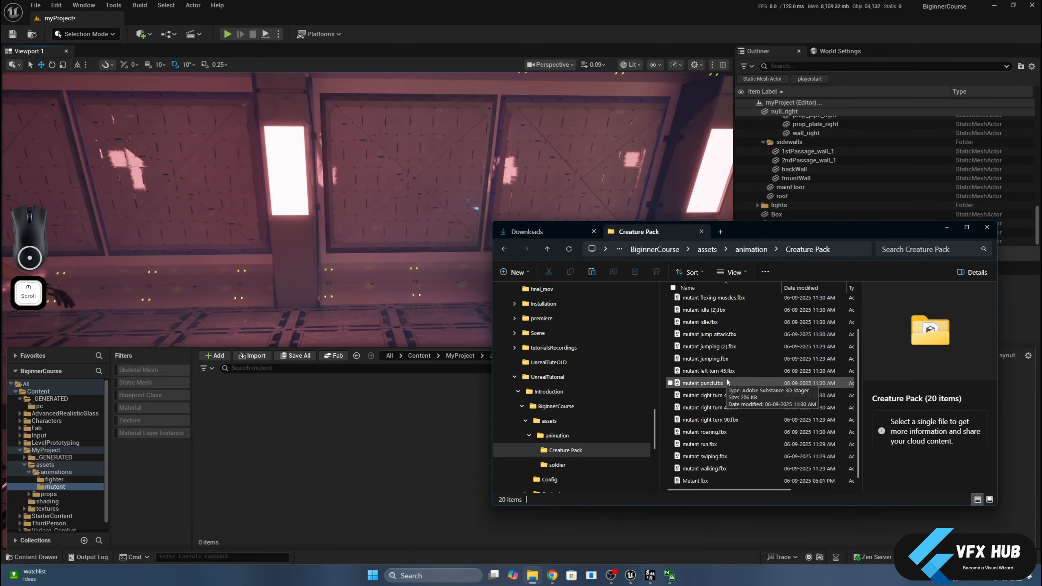
pyautogui.click(693, 481)
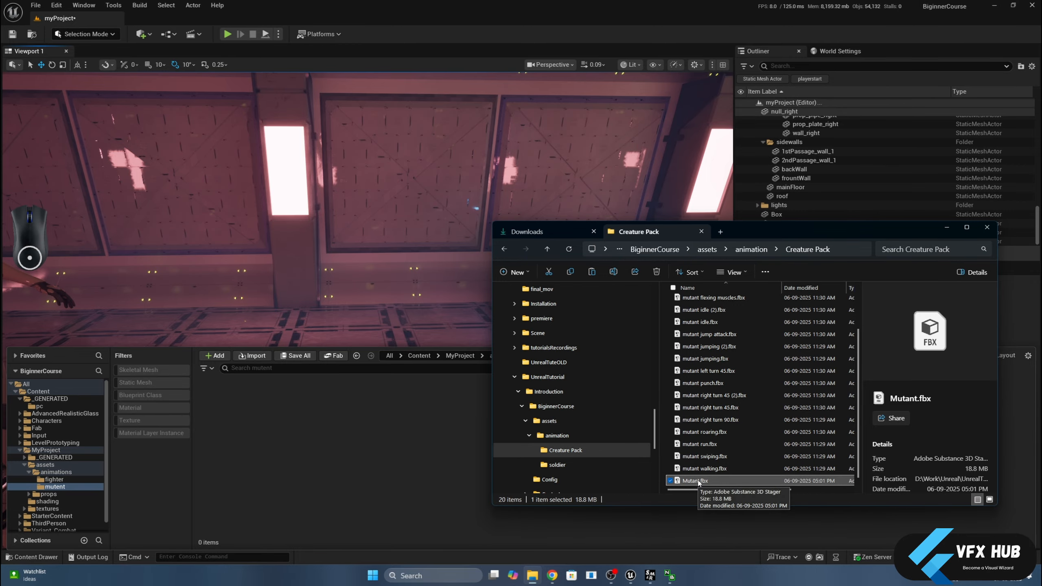
pyautogui.moveTo(697, 482); pyautogui.dragTo(397, 435)
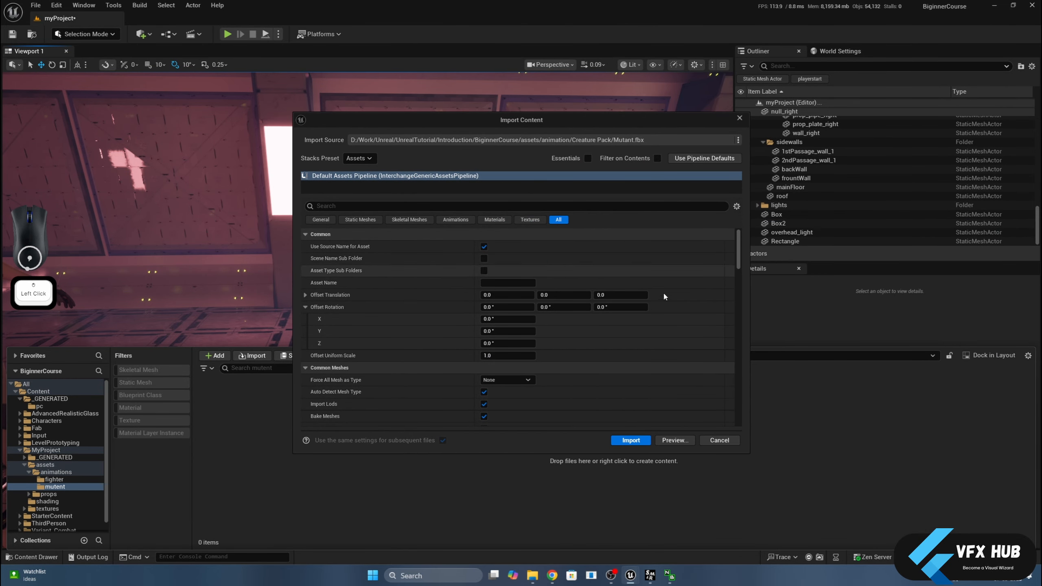
pyautogui.click(631, 441)
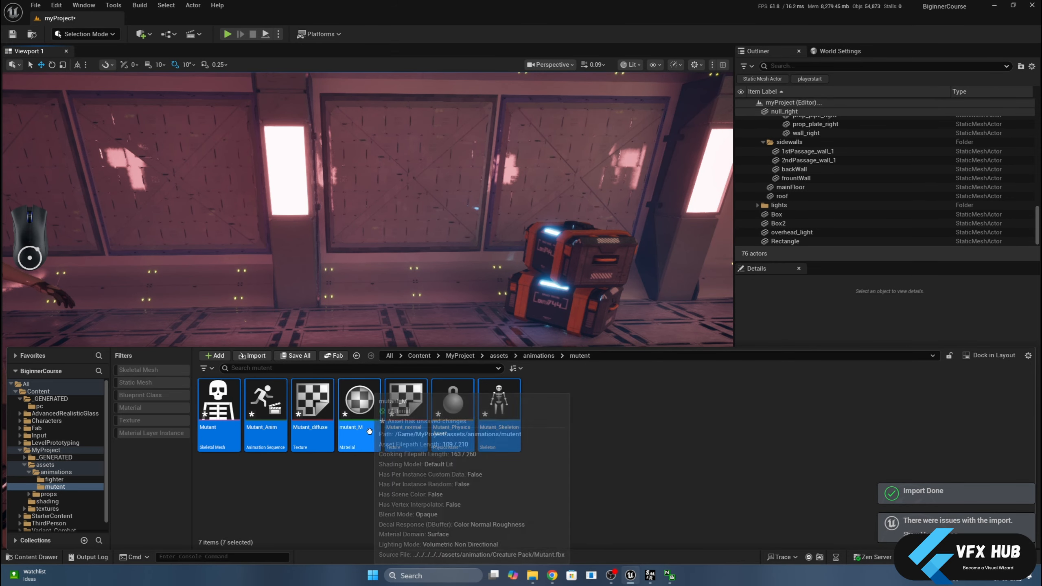
pyautogui.click(542, 468)
# Select the 19 Creature Pack animation files, excluding Mutant.fbx, and start importing them into the mutent folder.
pyautogui.click(533, 575)
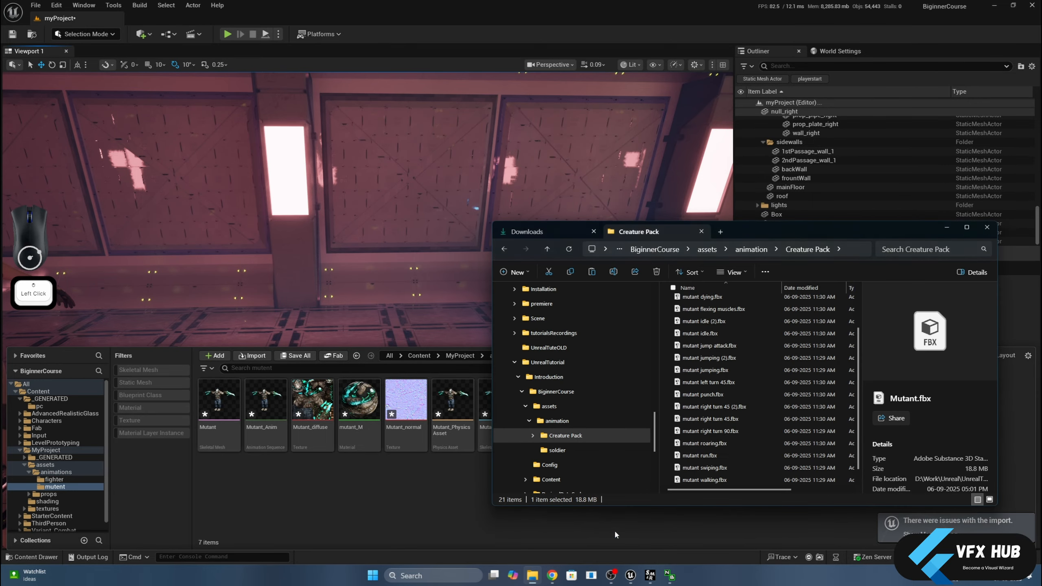
pyautogui.scroll(-1, 706, 469)
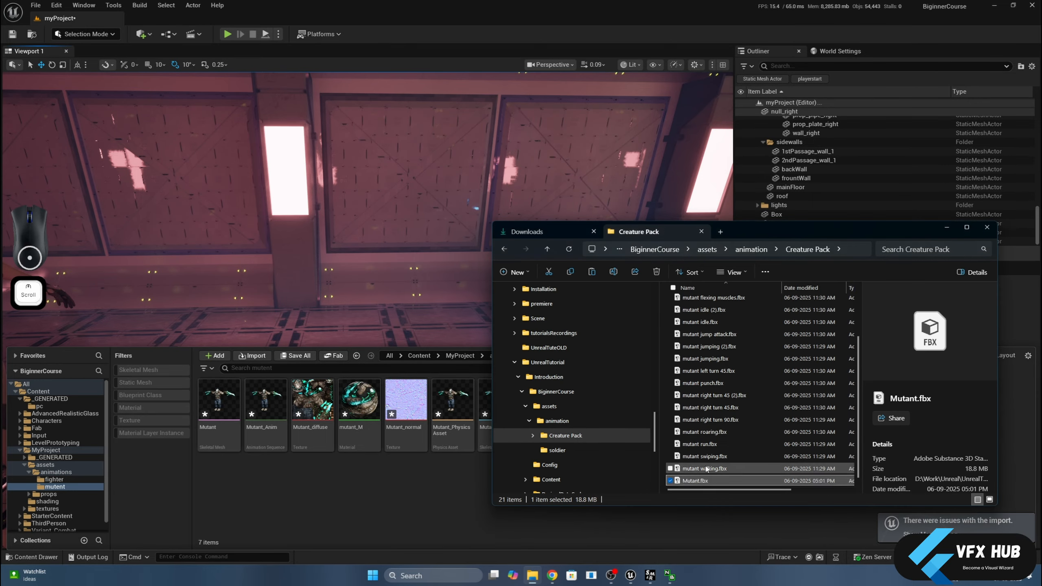
pyautogui.scroll(2, 706, 469)
pyautogui.keyDown('shift'); pyautogui.click(711, 318); pyautogui.keyUp('shift')
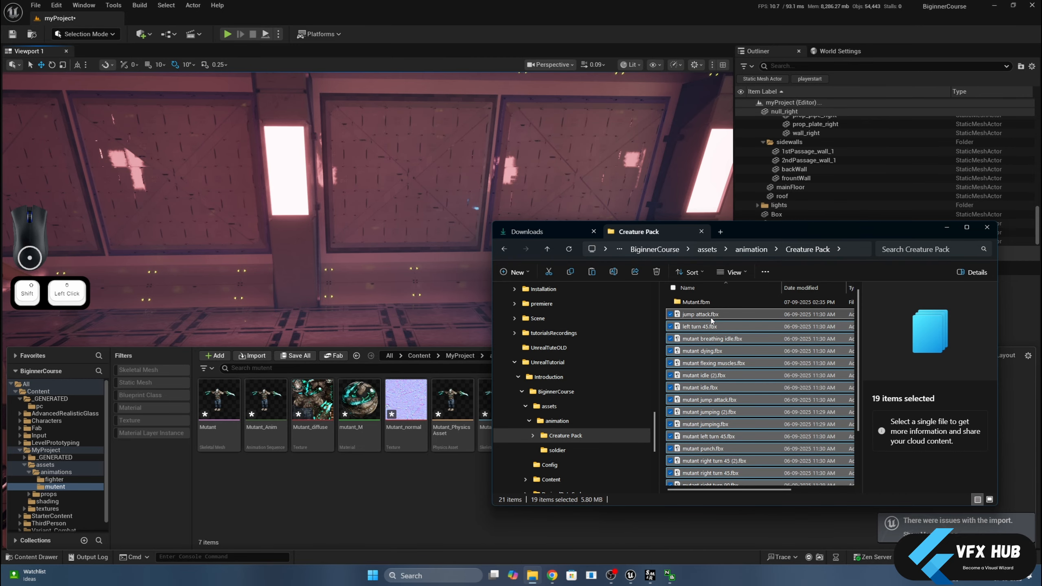
pyautogui.moveTo(711, 321); pyautogui.dragTo(383, 488)
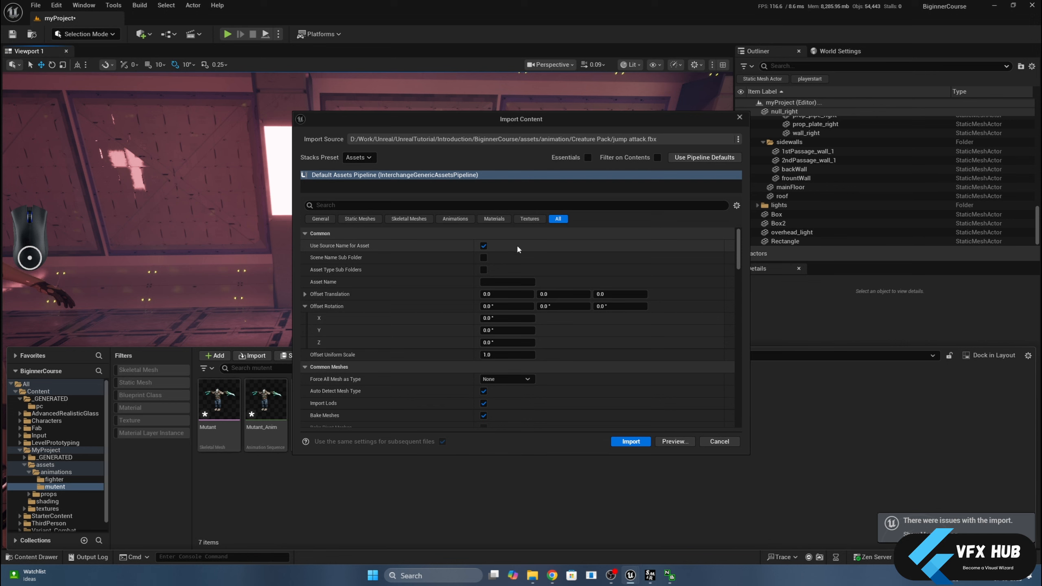
# Check that the animation import settings use Mutant_Skeleton, and import the creature animations.
pyautogui.click(456, 219)
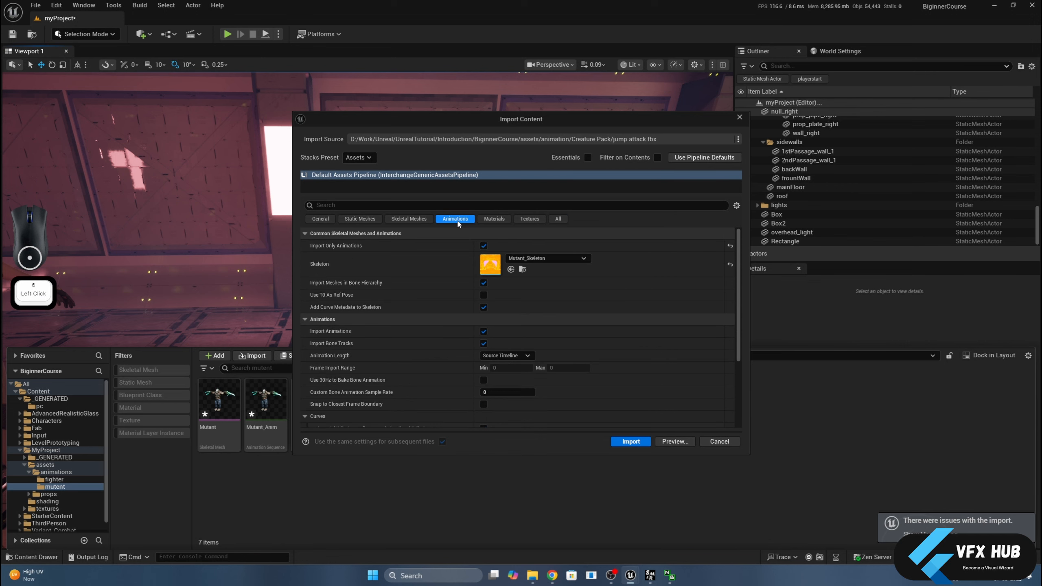
pyautogui.click(525, 257)
pyautogui.click(527, 260)
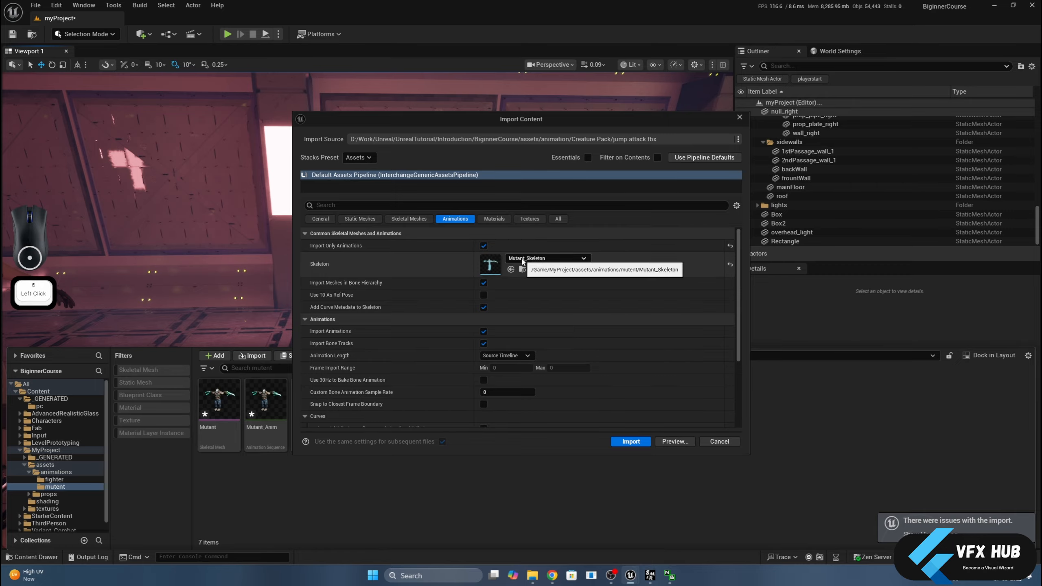
pyautogui.moveTo(533, 120); pyautogui.dragTo(704, 364)
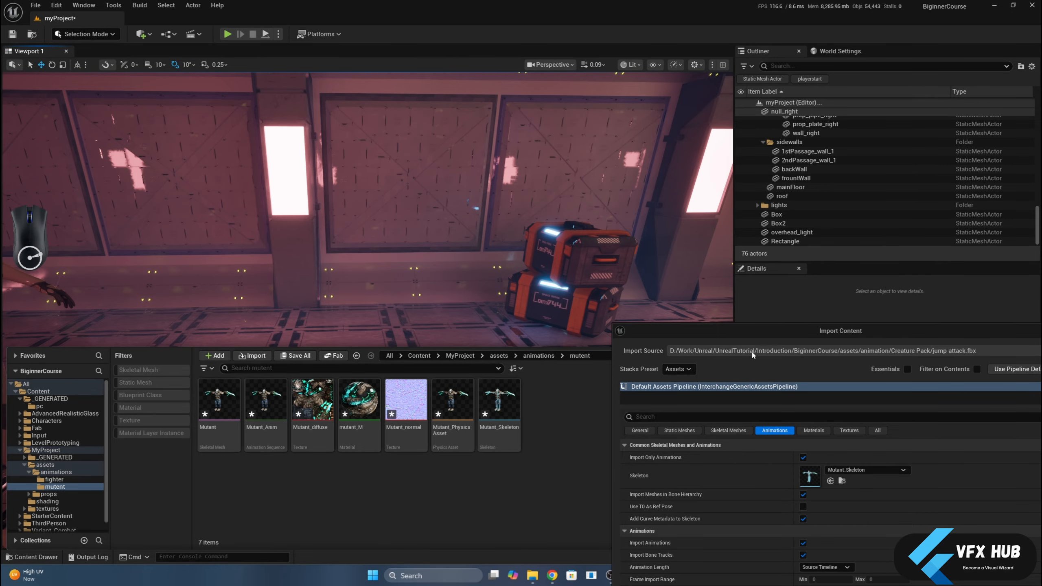
pyautogui.moveTo(754, 329); pyautogui.dragTo(510, 154)
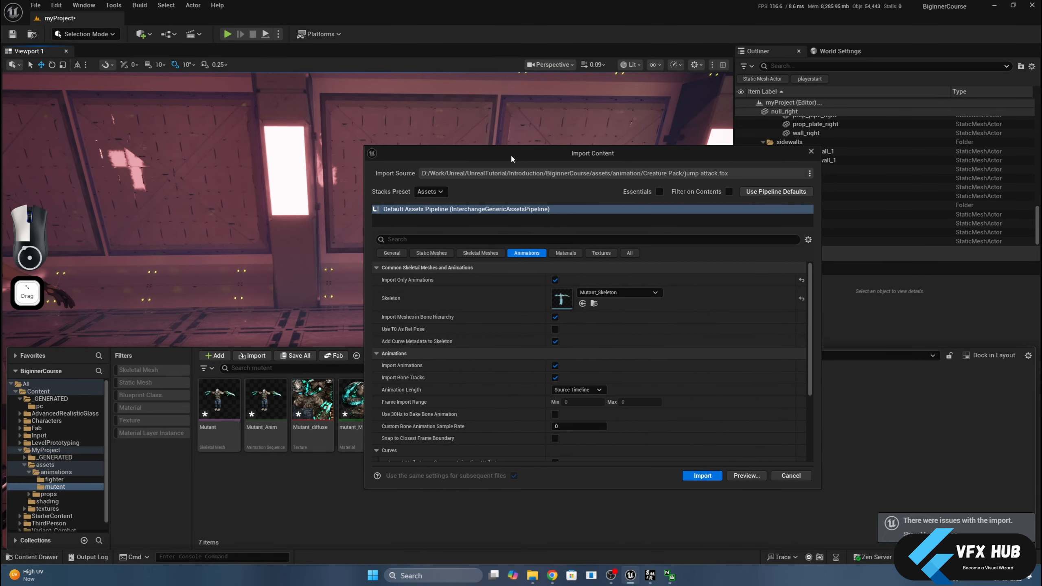
pyautogui.click(703, 476)
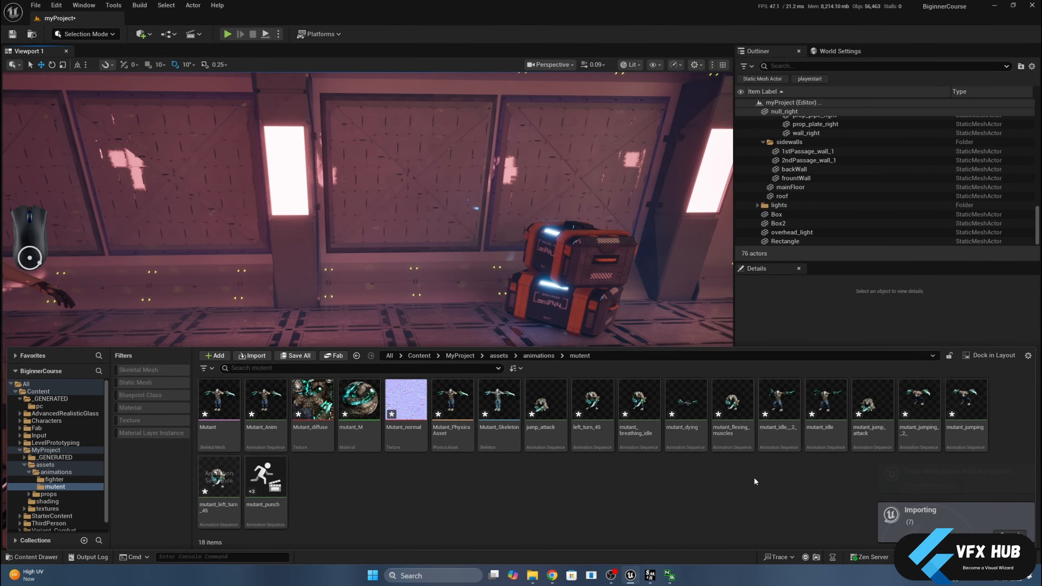
# Open the fighter folder in Unreal, and open the soldier folder under assets\animation in File Explorer.
pyautogui.click(53, 479)
pyautogui.click(532, 576)
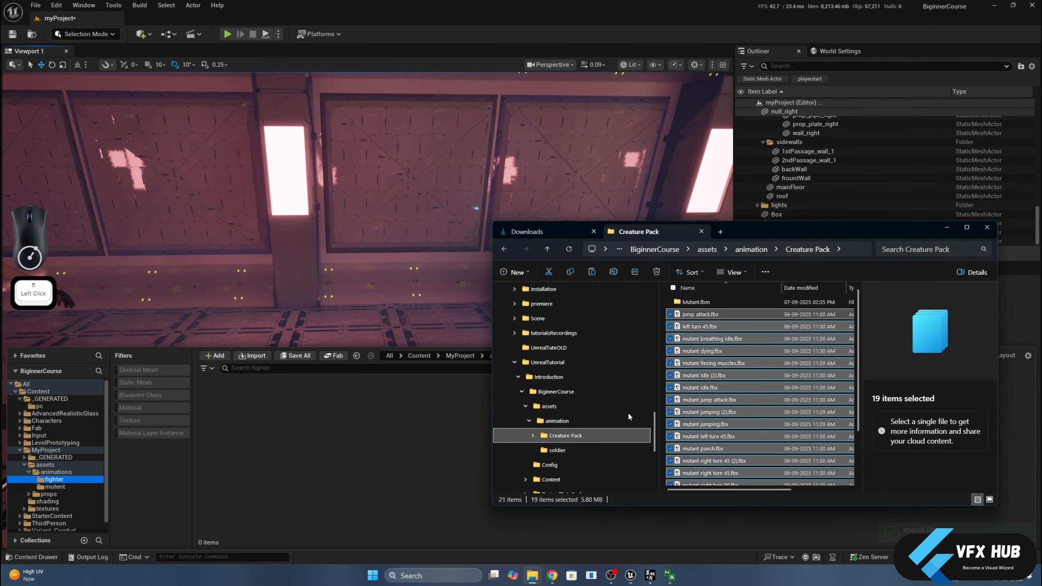
pyautogui.click(759, 253)
pyautogui.doubleClick(699, 314)
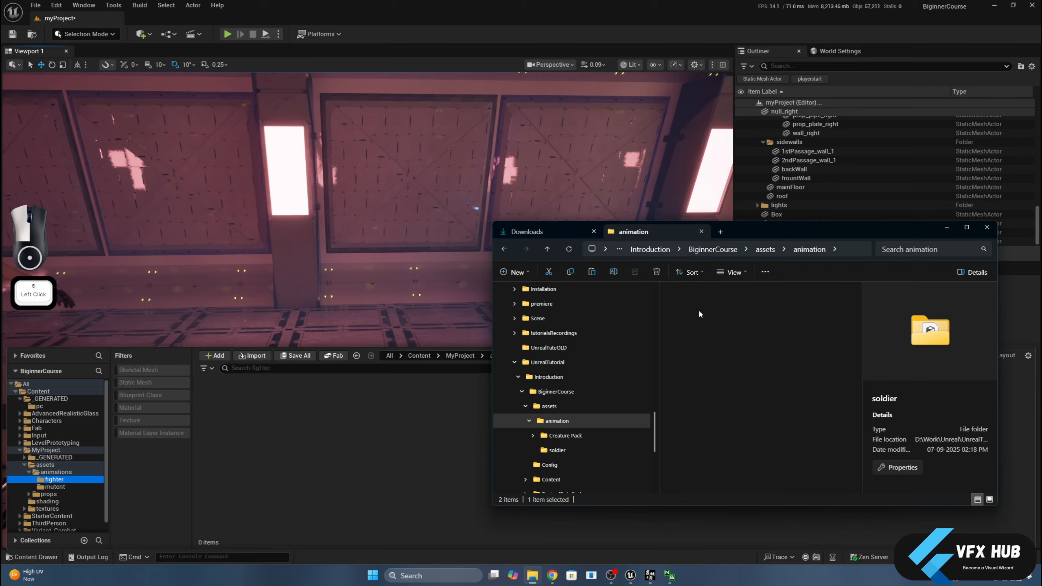
pyautogui.click(707, 302)
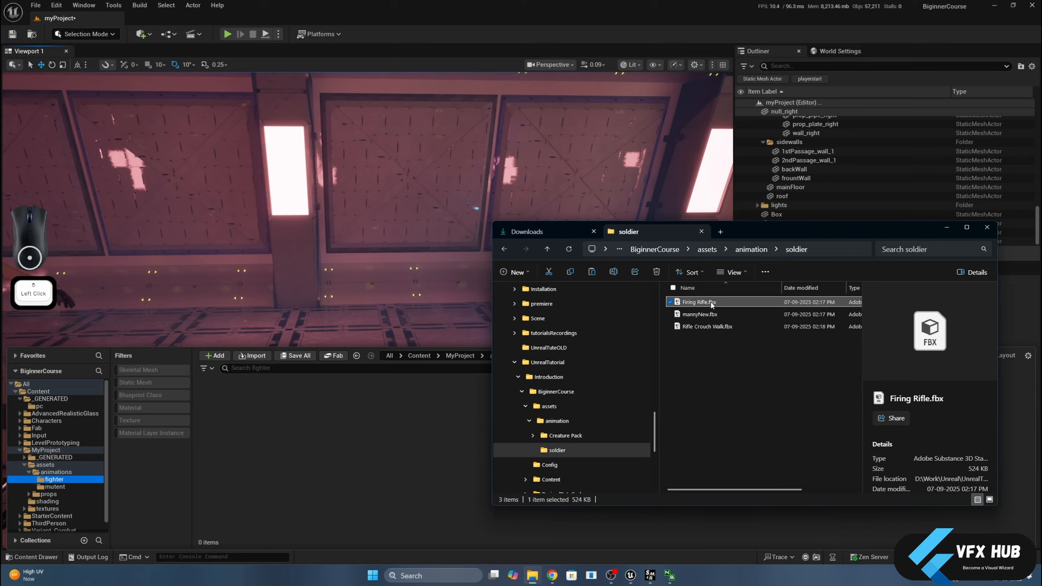
pyautogui.keyDown('ctrl'); pyautogui.click(708, 327); pyautogui.keyUp('ctrl')
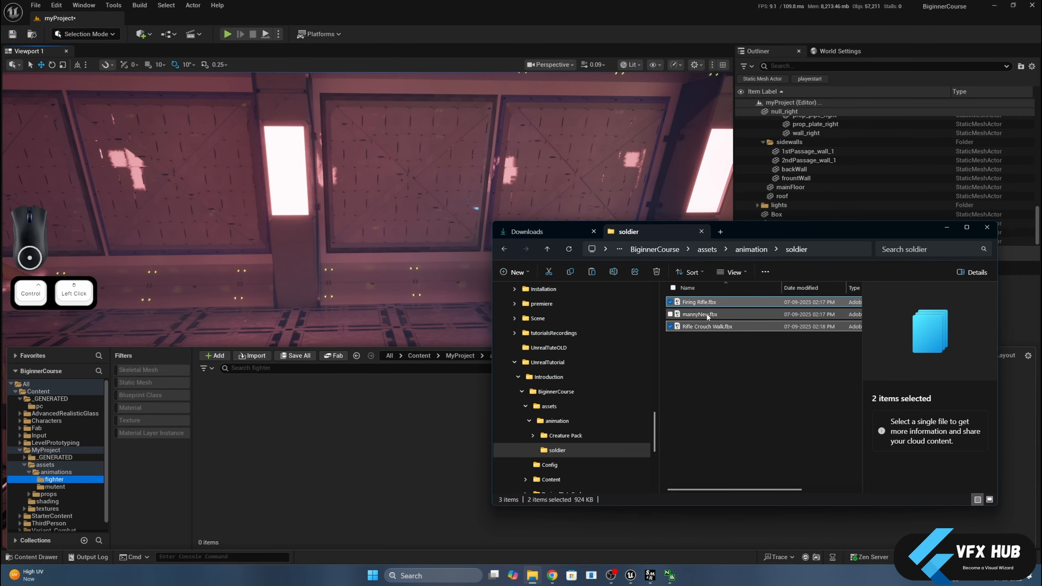
pyautogui.moveTo(712, 331); pyautogui.dragTo(347, 420)
pyautogui.click(402, 444)
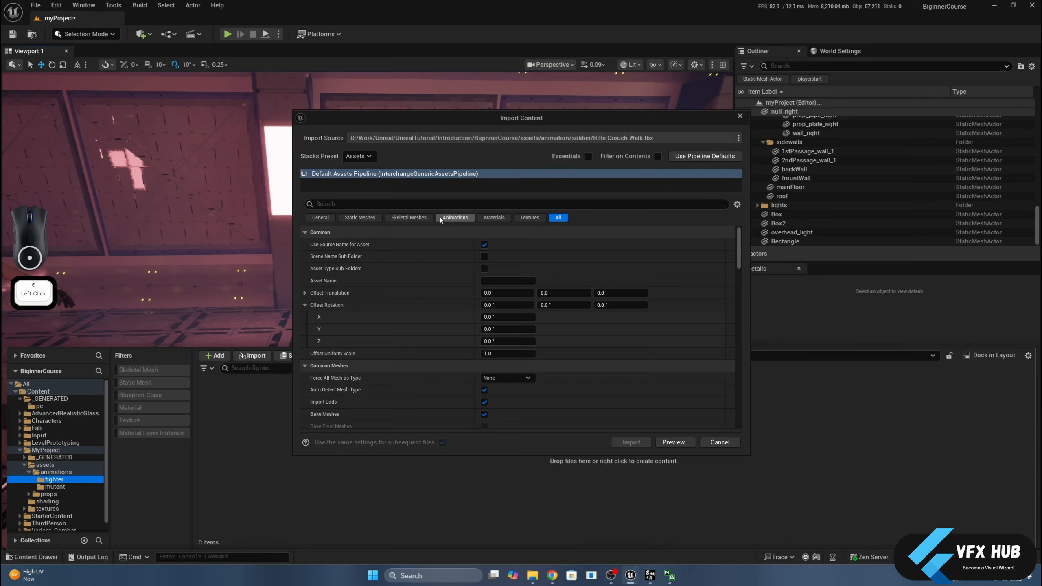
pyautogui.click(451, 217)
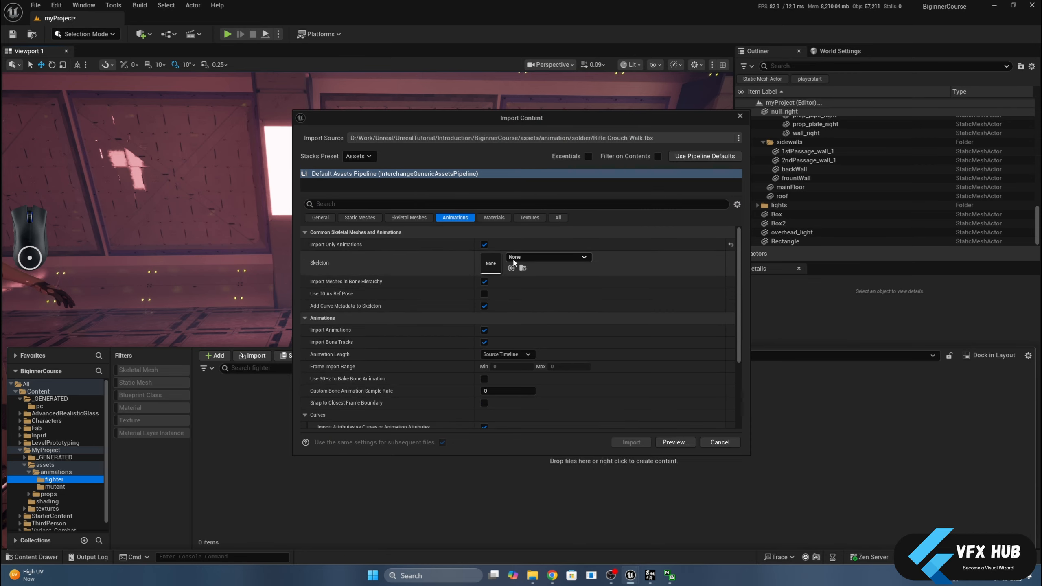
pyautogui.click(720, 442)
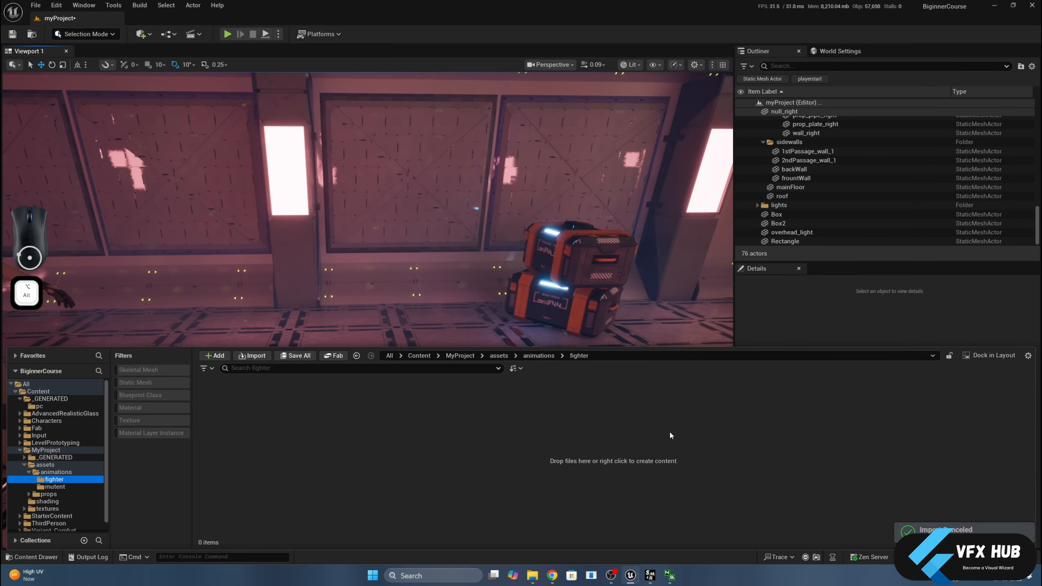
# Import mannyNew.fbx from the soldier folder into Unreal's fighter folder with the default import settings.
pyautogui.hotkey('alt', 'Tab')
pyautogui.moveTo(697, 314); pyautogui.dragTo(306, 417)
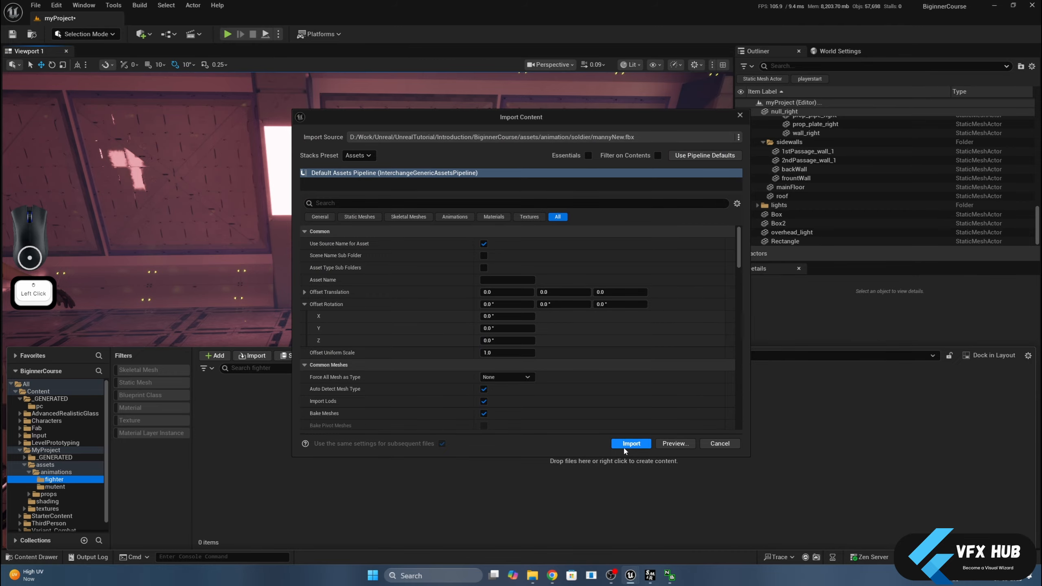
pyautogui.click(624, 444)
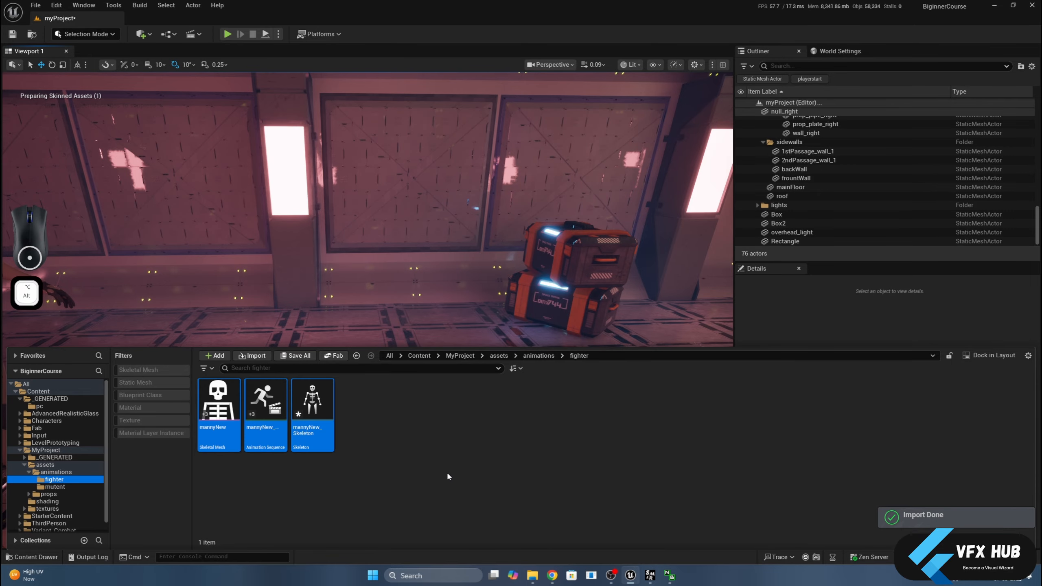
# Import Firing Rifle.fbx and Rifle Crouch Walk.fbx from the soldier folder into Unreal's fighter folder with the default settings.
pyautogui.hotkey('alt', 'Tab')
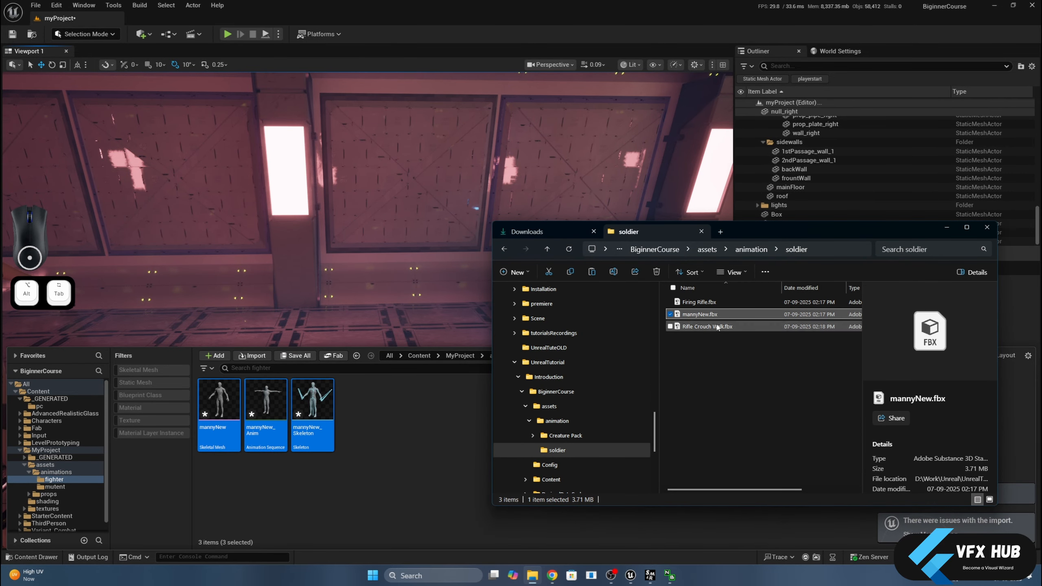
pyautogui.click(693, 303)
pyautogui.keyDown('ctrl'); pyautogui.click(704, 329); pyautogui.keyUp('ctrl')
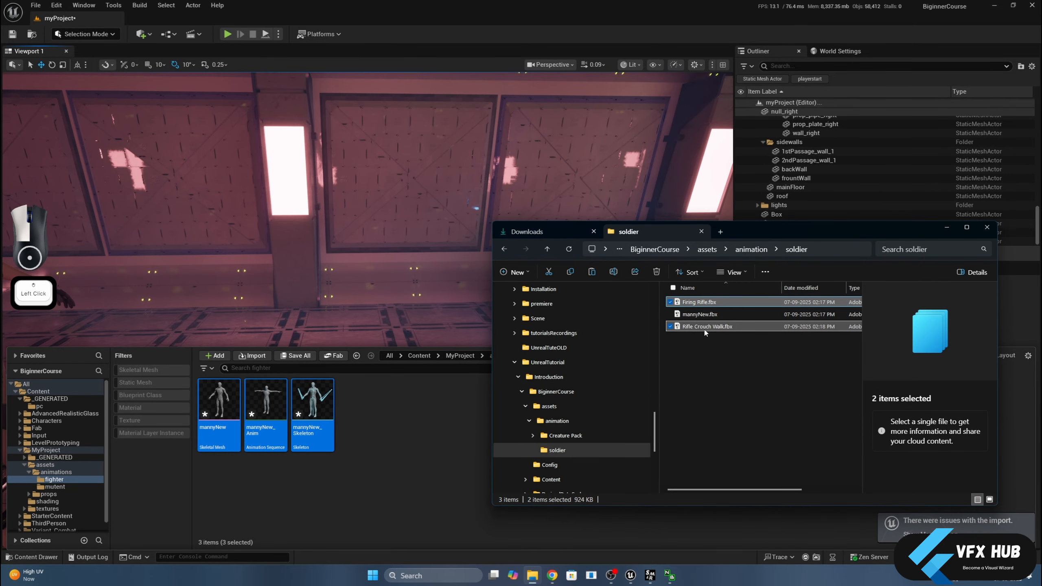
pyautogui.moveTo(705, 329); pyautogui.dragTo(378, 471)
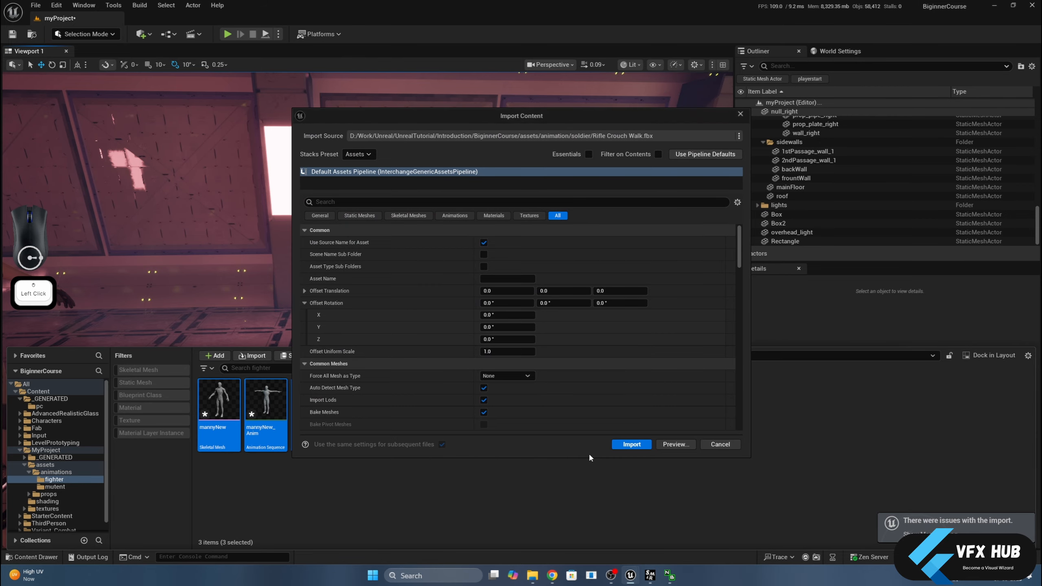
pyautogui.click(641, 446)
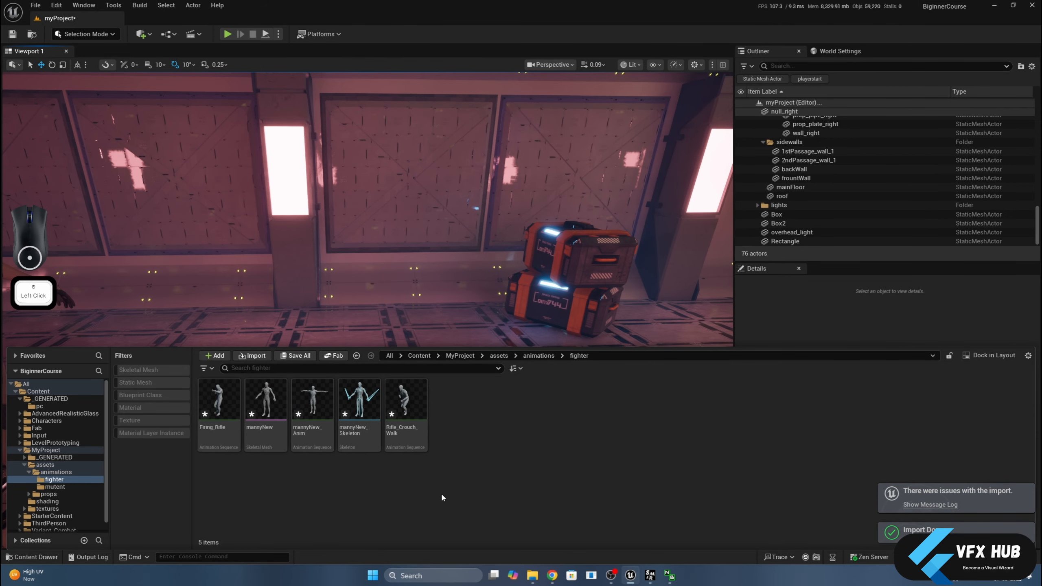
pyautogui.moveTo(263, 400)
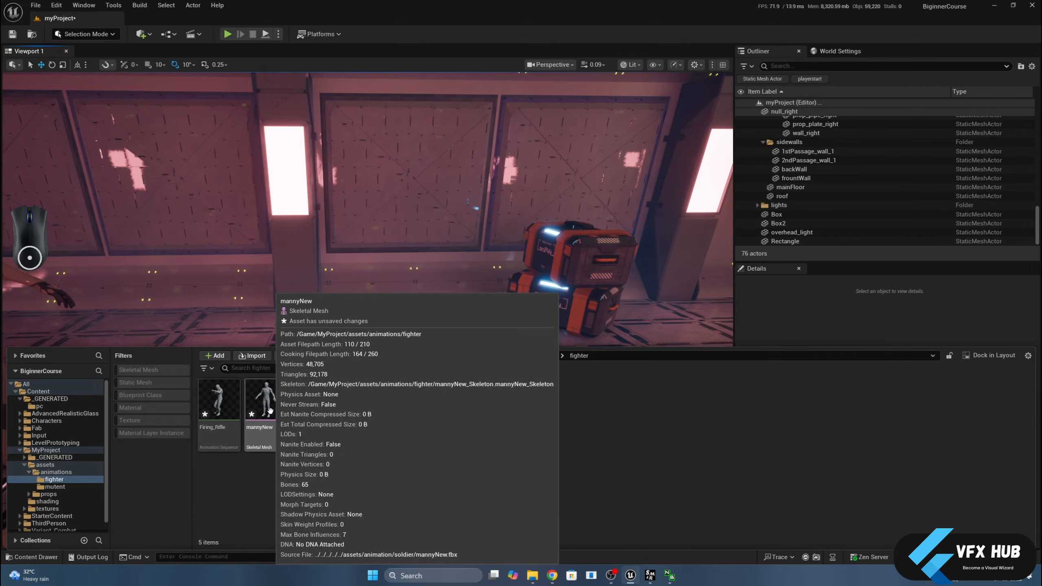
pyautogui.click(317, 479)
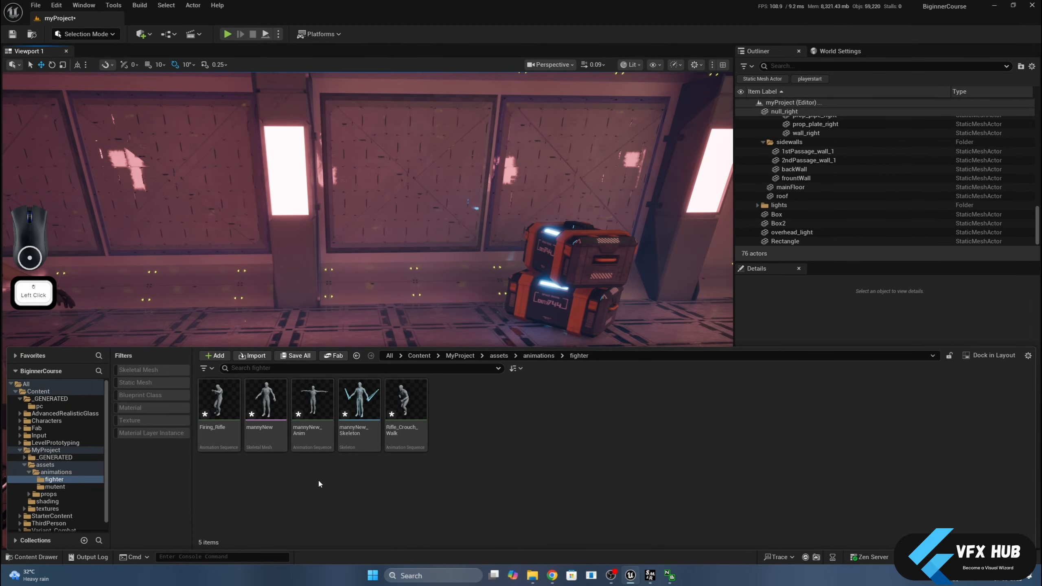
pyautogui.moveTo(269, 442)
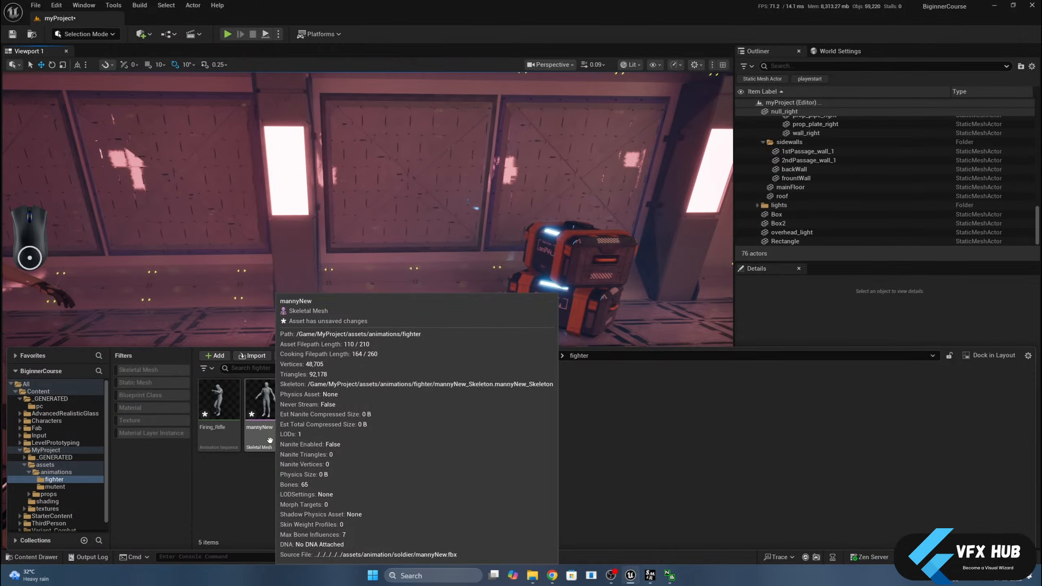
# Place the manny_static mesh from the _GENERATED\pc folder into the level, on the floor in front of the stacked boxes.
pyautogui.middleClick(174, 291)
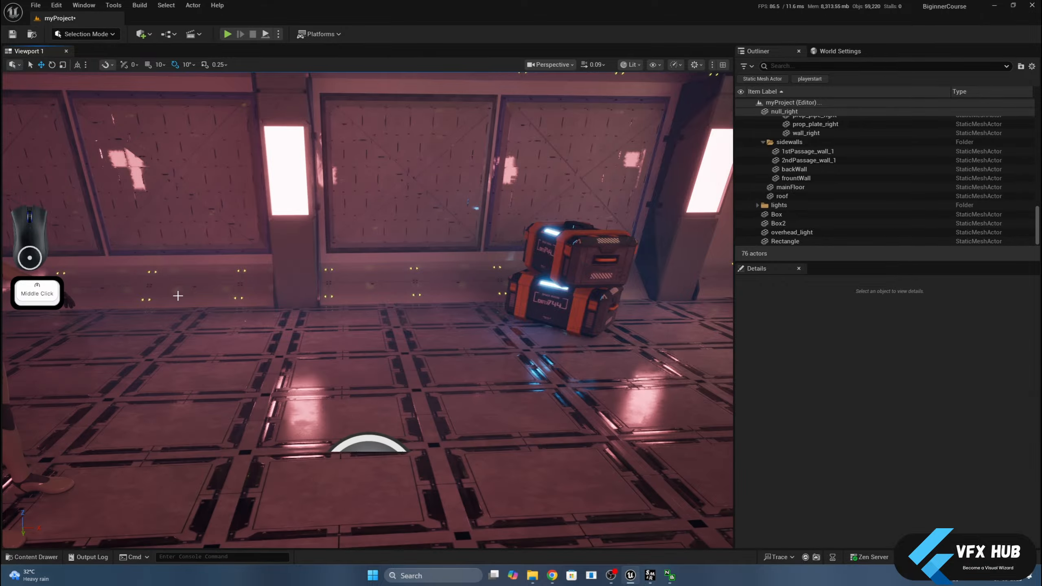
pyautogui.click(37, 557)
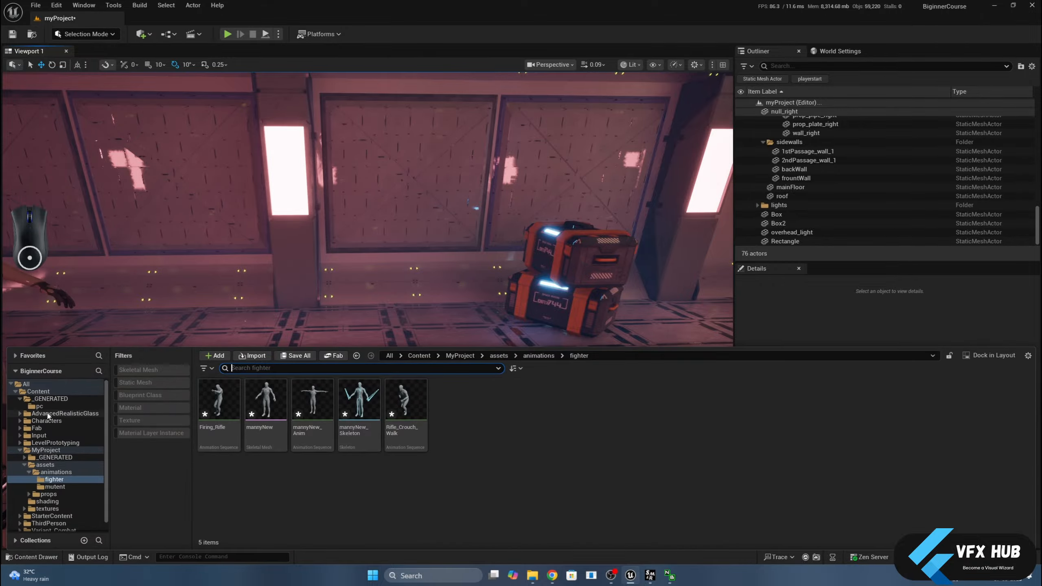
pyautogui.click(40, 406)
pyautogui.moveTo(776, 406); pyautogui.dragTo(493, 308)
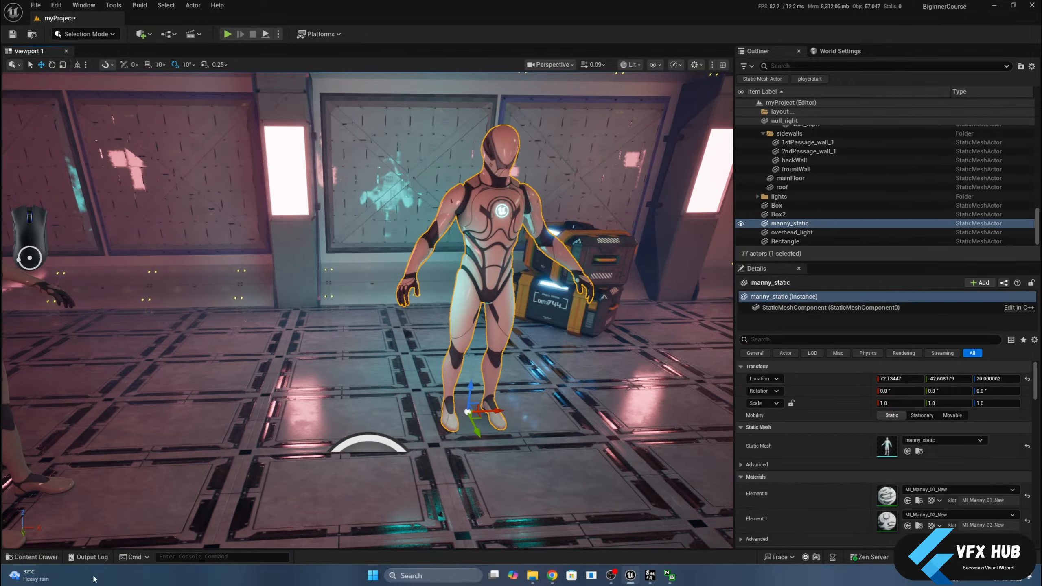
# Open the mannyNew skeletal mesh from the fighter folder in its asset editor.
pyautogui.click(32, 557)
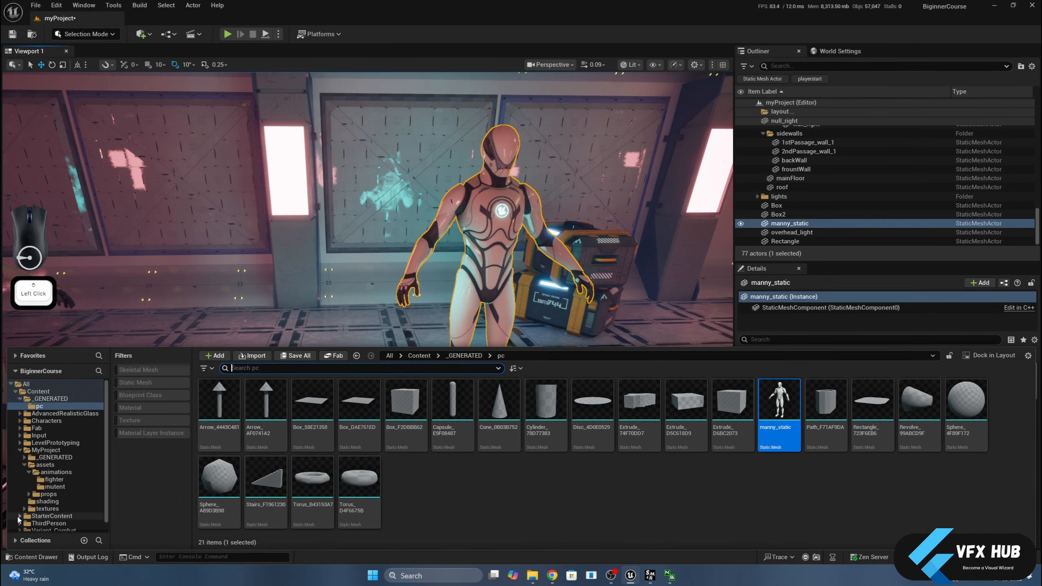
pyautogui.click(55, 480)
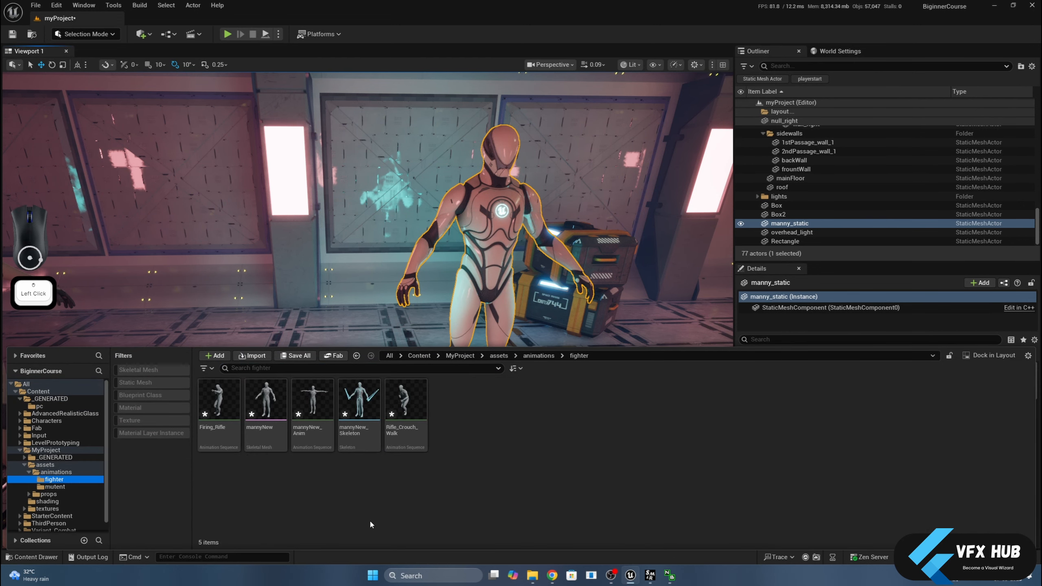
pyautogui.doubleClick(266, 410)
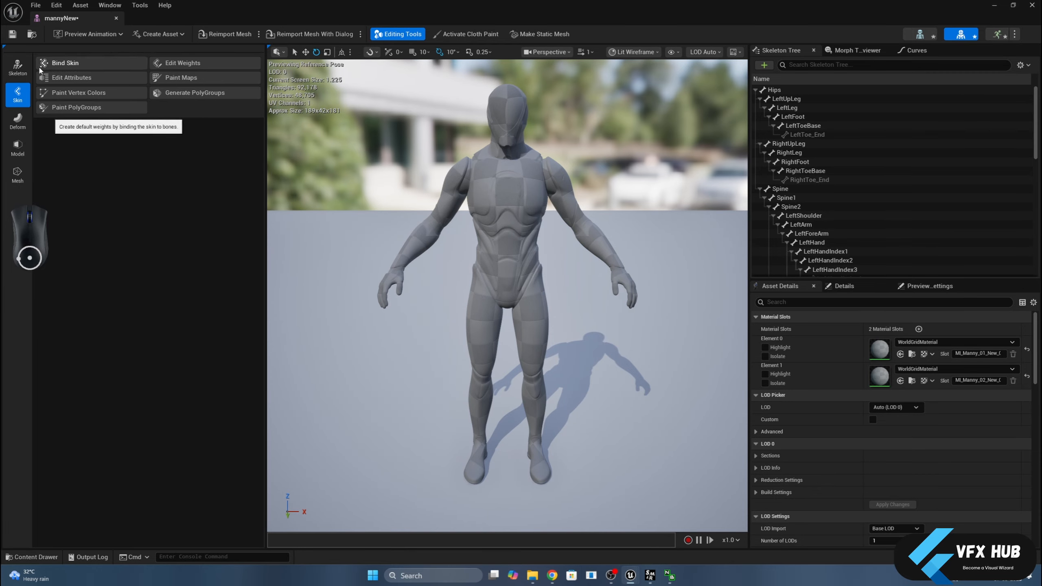
# Look through the Skeleton, Skin, Deform, Model and Mesh editing tool categories, returning to the Skin tools.
pyautogui.click(17, 66)
pyautogui.click(18, 102)
pyautogui.click(18, 122)
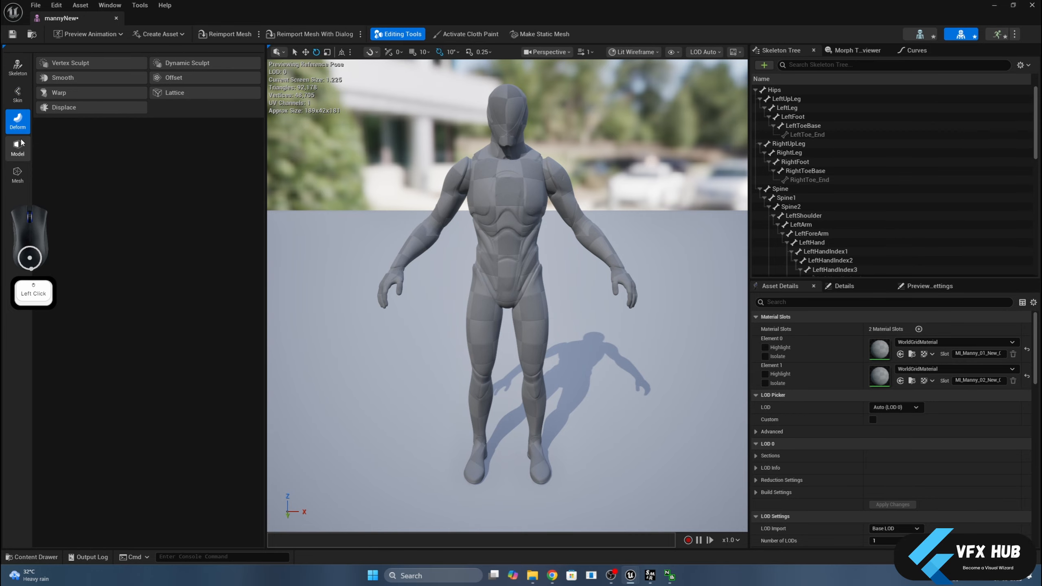
pyautogui.click(17, 149)
pyautogui.click(17, 173)
pyautogui.click(22, 157)
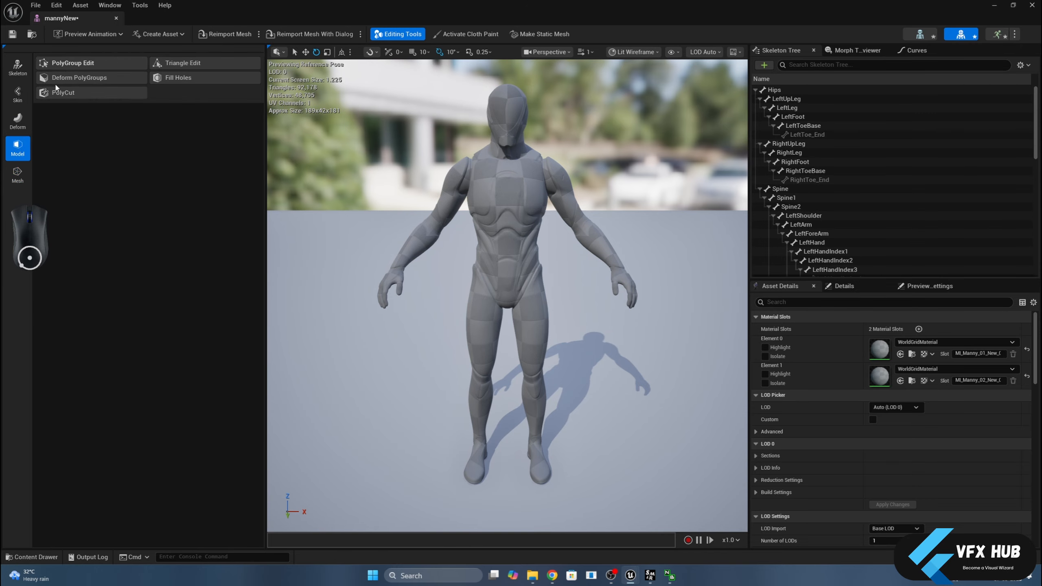
pyautogui.click(20, 121)
pyautogui.click(18, 94)
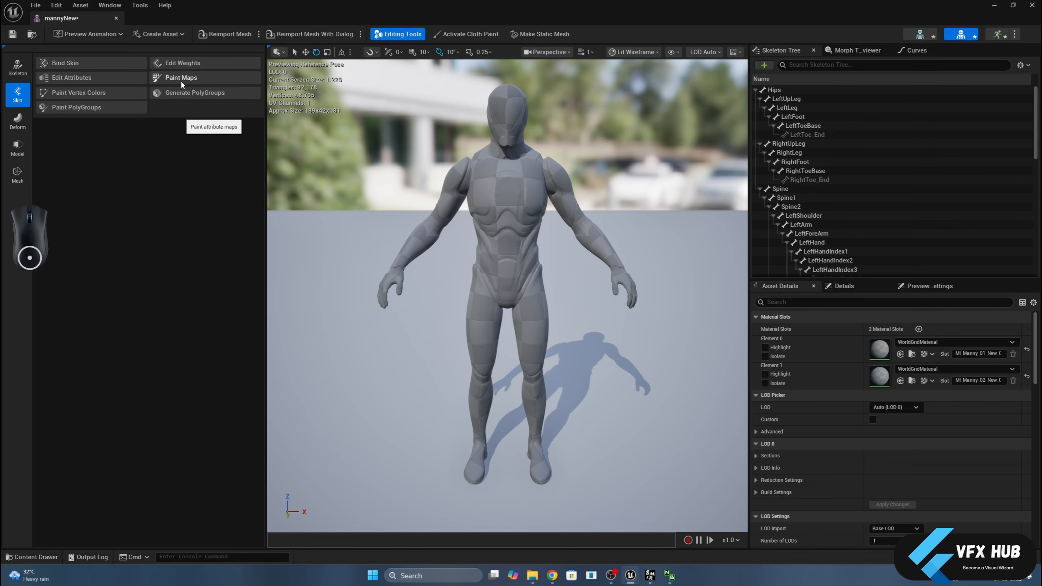
# Start the Edit Weights tool on the mannyNew mesh and select the RightUpLeg bone to show its weights.
pyautogui.click(190, 67)
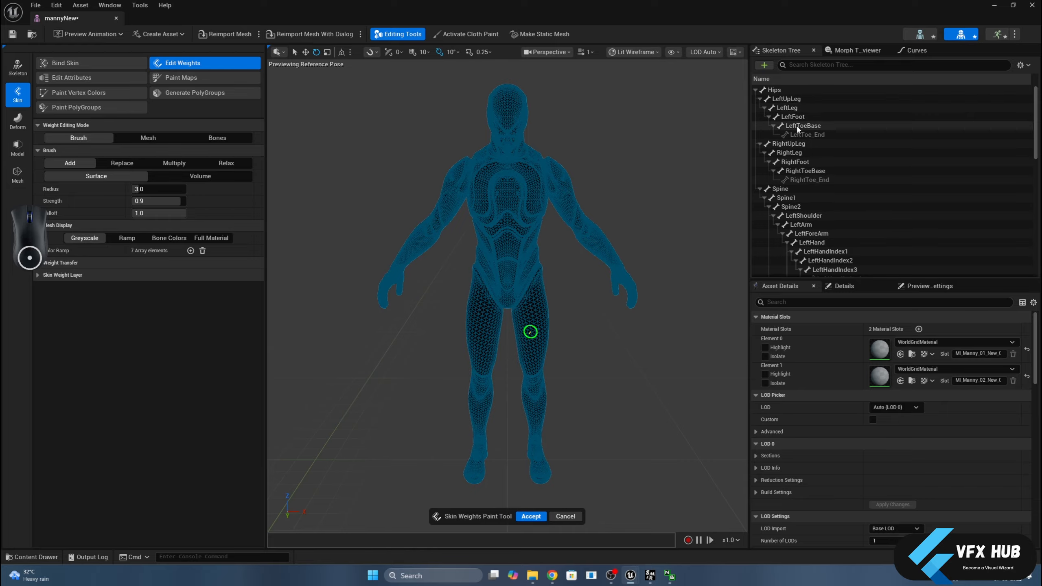
pyautogui.click(794, 145)
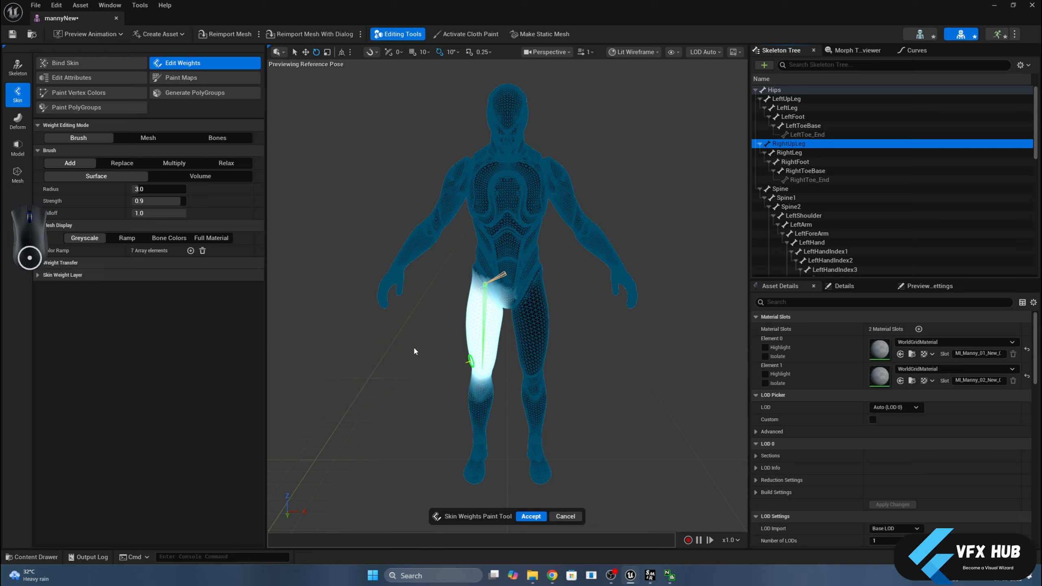
# Try painting extra RightUpLeg weight just below the knee with the Add brush, and undo the stroke.
pyautogui.click(81, 164)
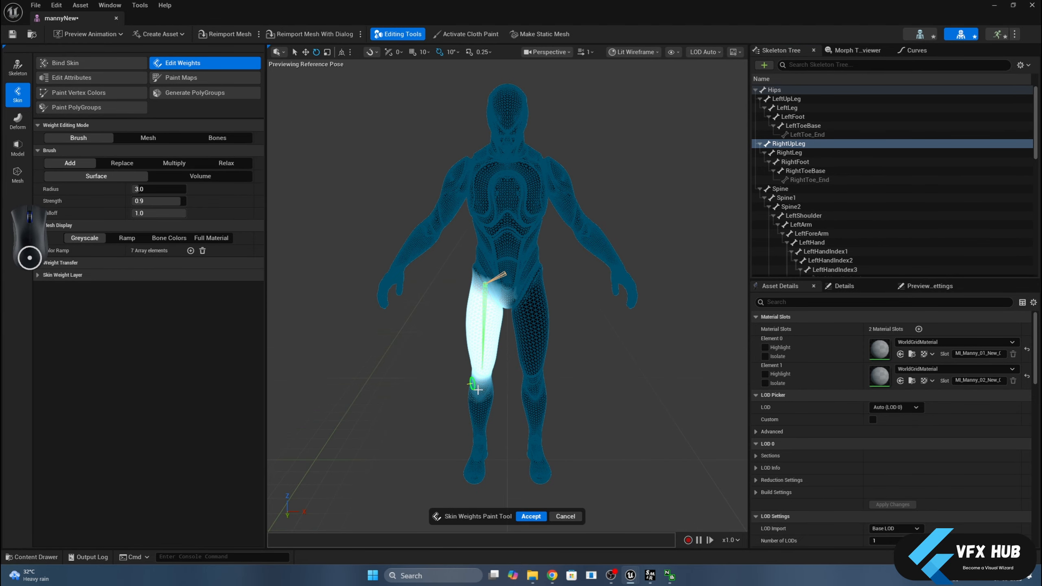
pyautogui.moveTo(477, 389)
pyautogui.mouseDown()
pyautogui.moveTo(486, 414)
pyautogui.moveTo(476, 418)
pyautogui.moveTo(479, 399)
pyautogui.mouseUp()
pyautogui.hotkey('ctrl', 'z')
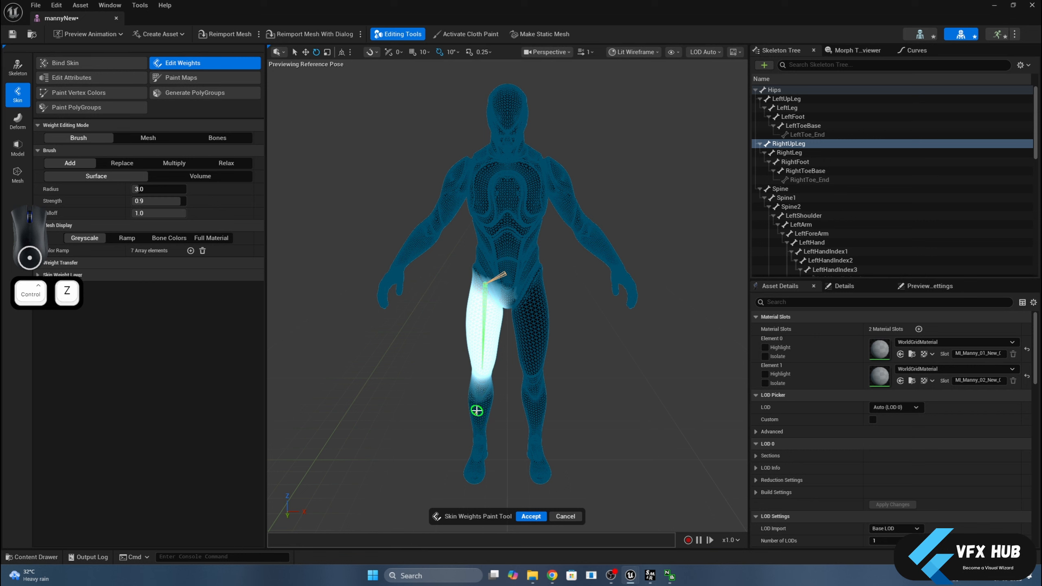
# Switch the weight brush to Replace and set its radius to 5.
pyautogui.click(123, 165)
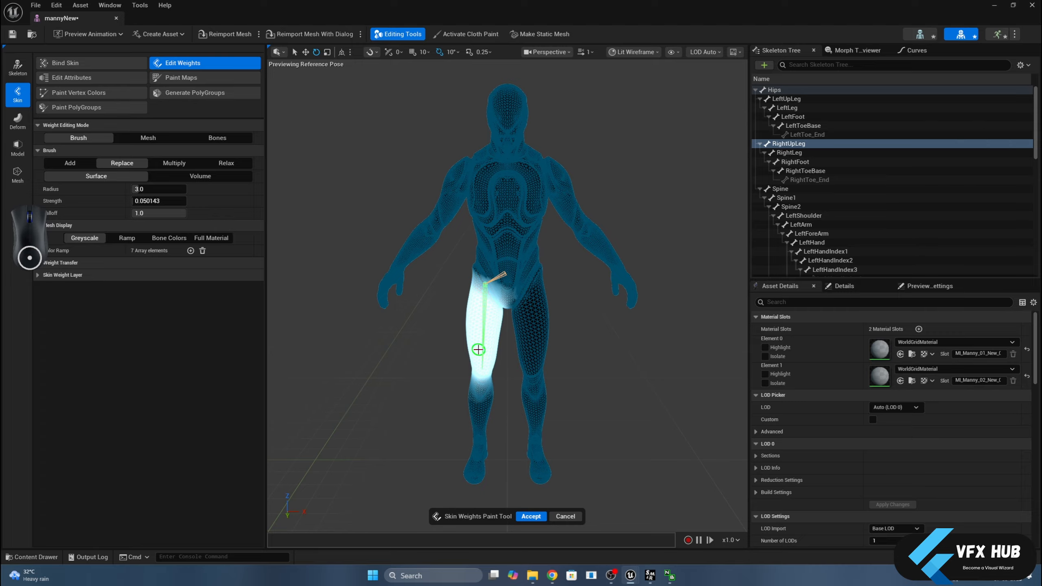
pyautogui.click(148, 200)
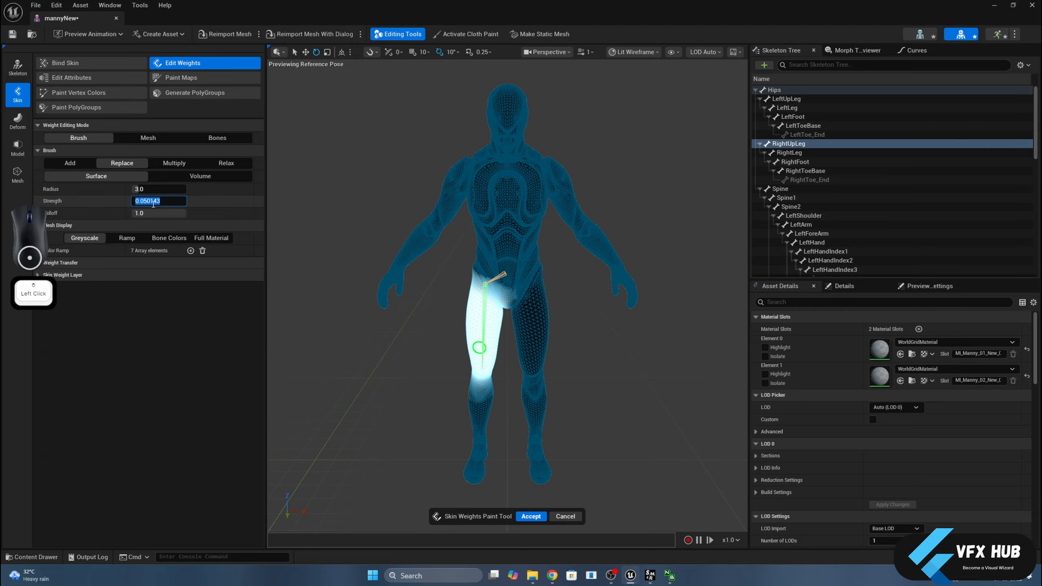
pyautogui.click(145, 191)
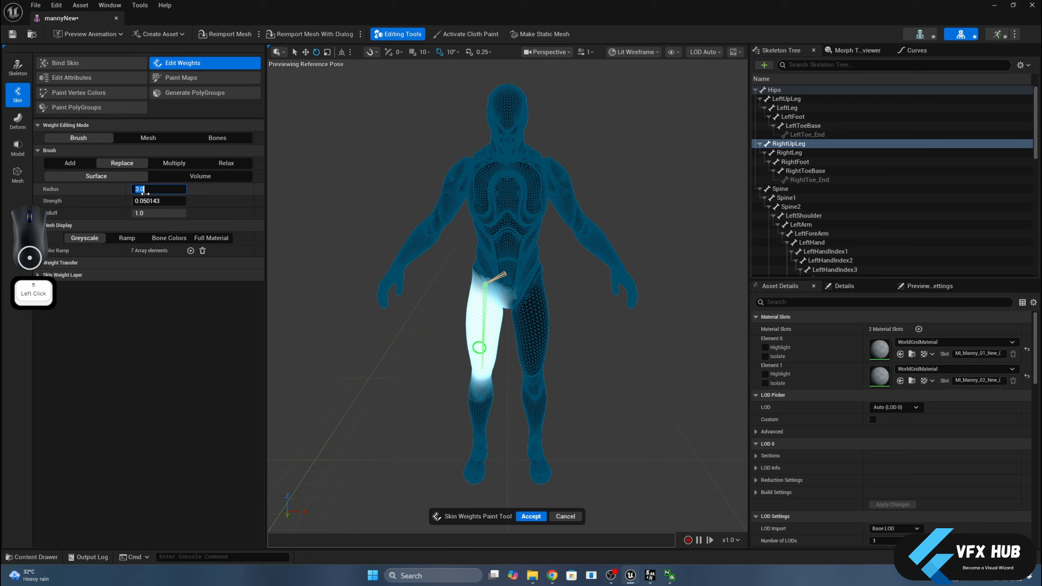
pyautogui.write('5')
pyautogui.press('Return')
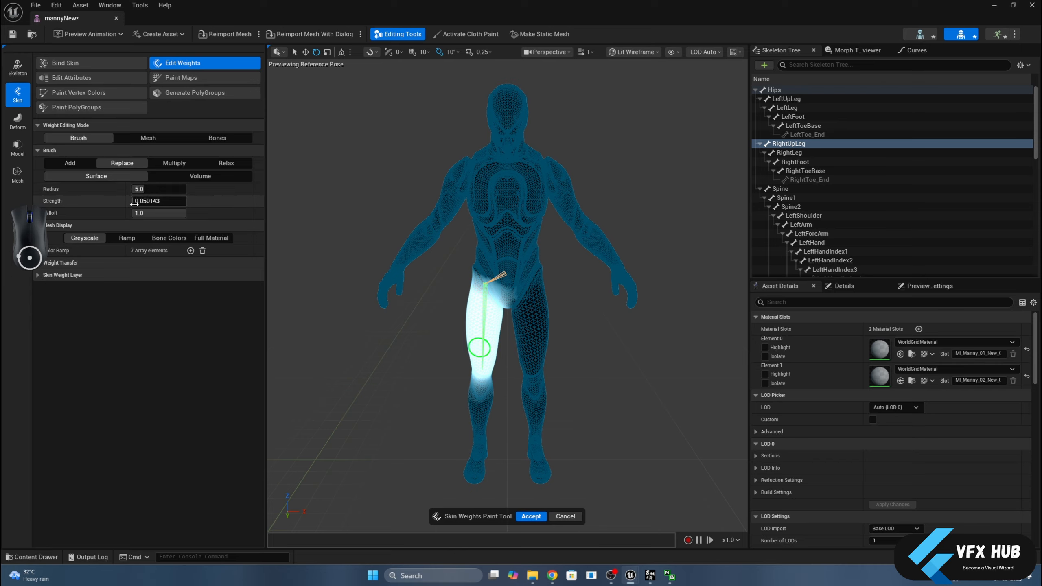
# Set the Replace brush's strength to 1.
pyautogui.click(148, 201)
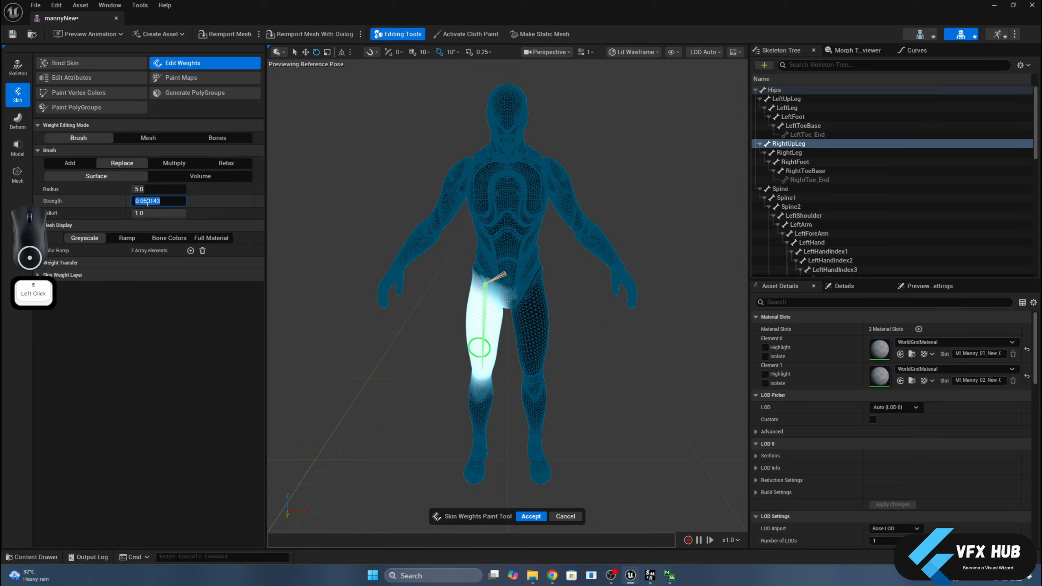
pyautogui.write('1')
pyautogui.press('Return')
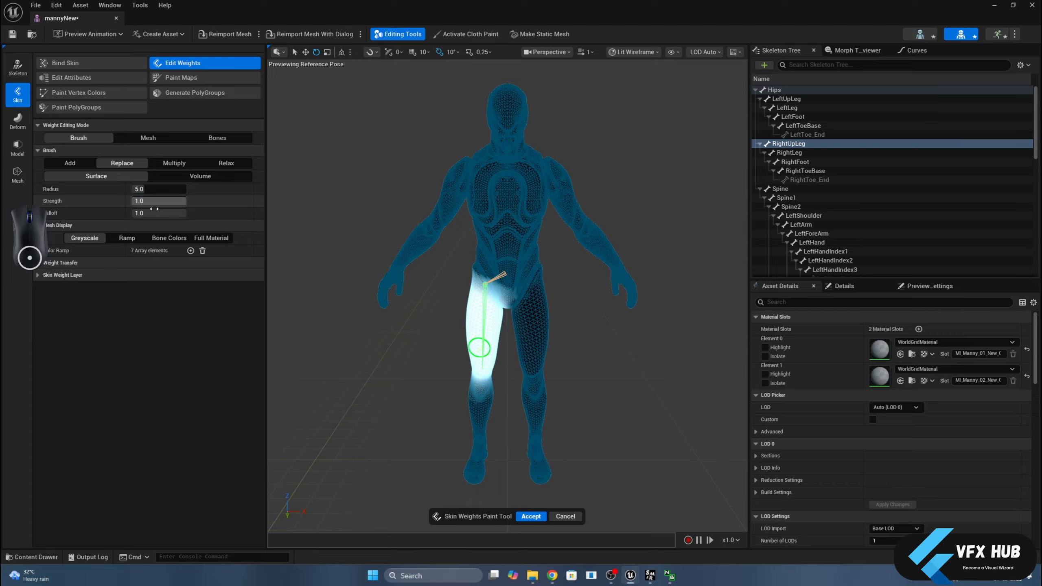
# Set the Replace brush's strength to 0.1 and dab it on the RightUpLeg weights at mid-thigh.
pyautogui.click(157, 204)
pyautogui.write('0.')
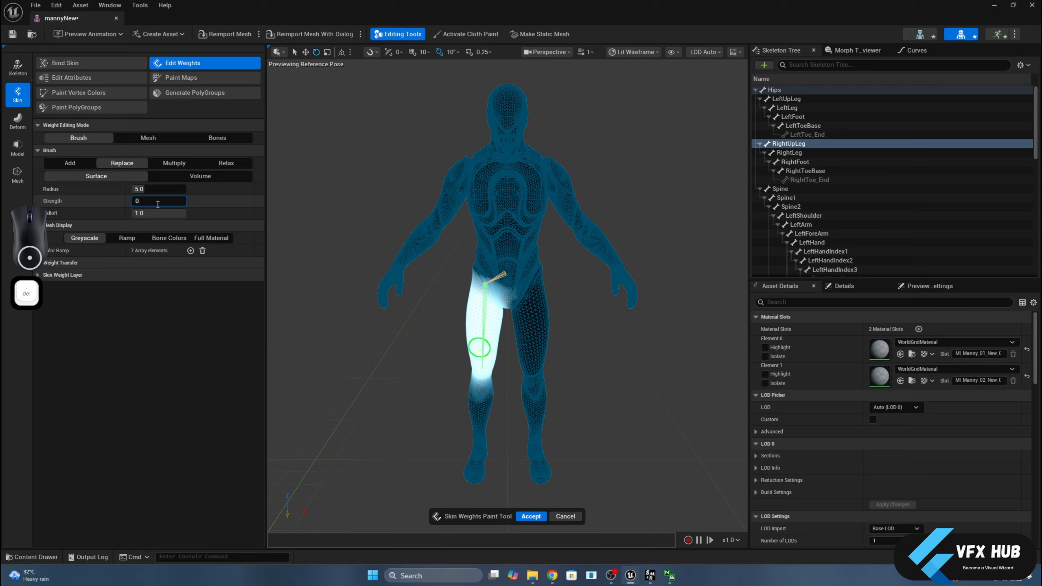
pyautogui.write('1')
pyautogui.press('Return')
pyautogui.click(483, 327)
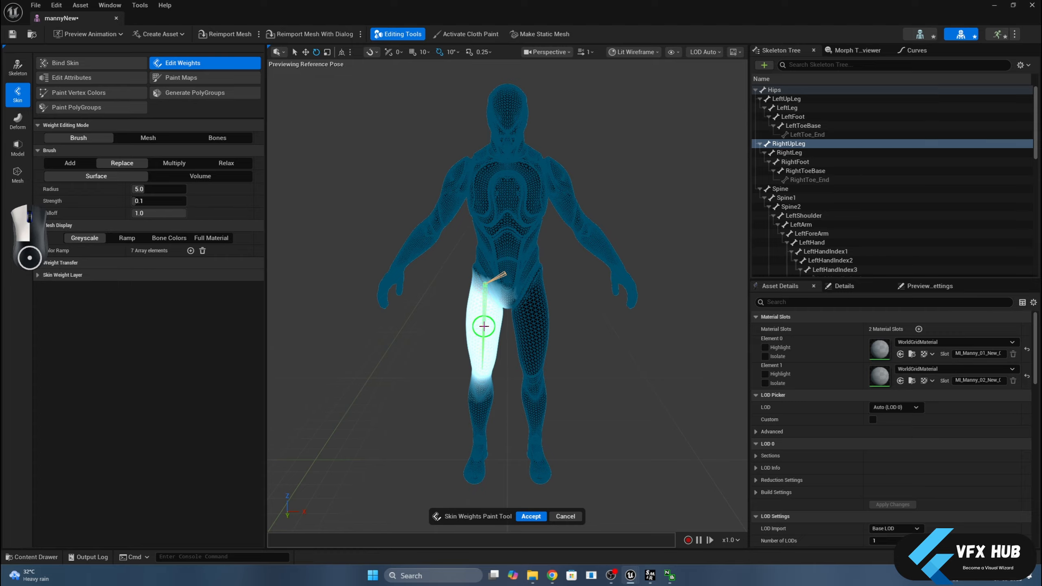
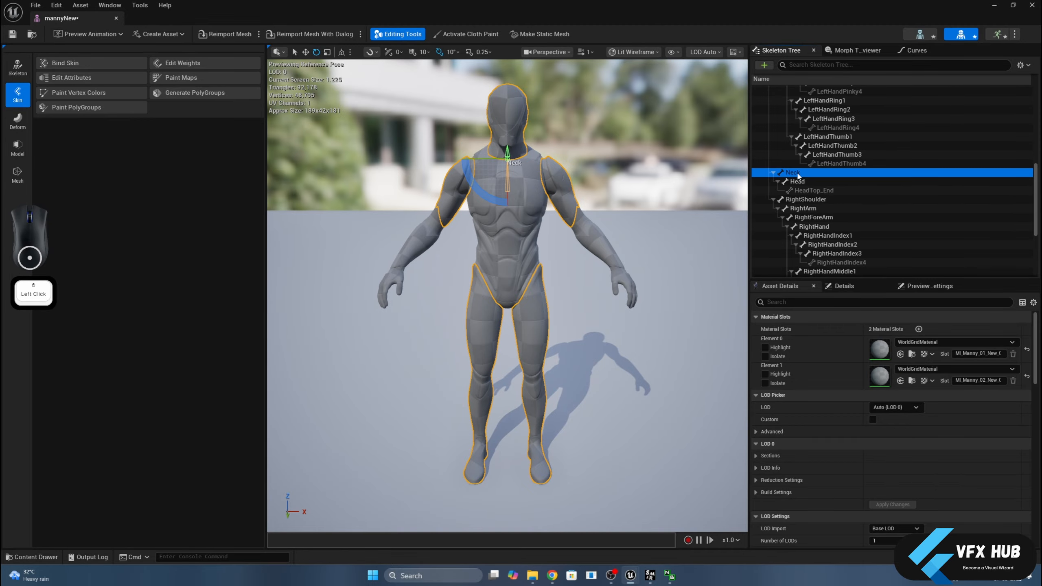
# Display the Neck bone's skin weights with the Edit Weights tool and cancel without applying changes.
pyautogui.click(195, 63)
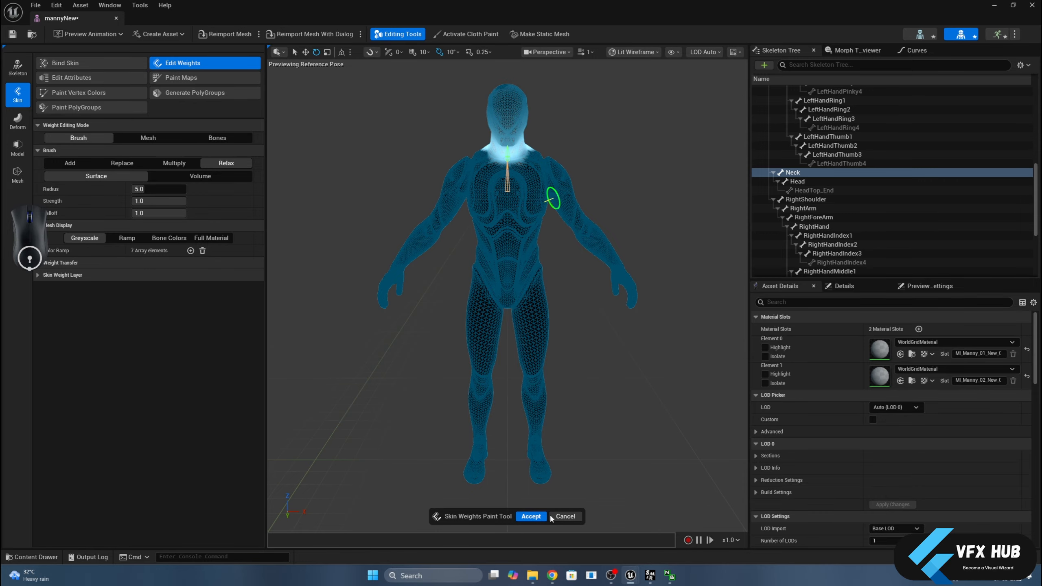
pyautogui.click(565, 516)
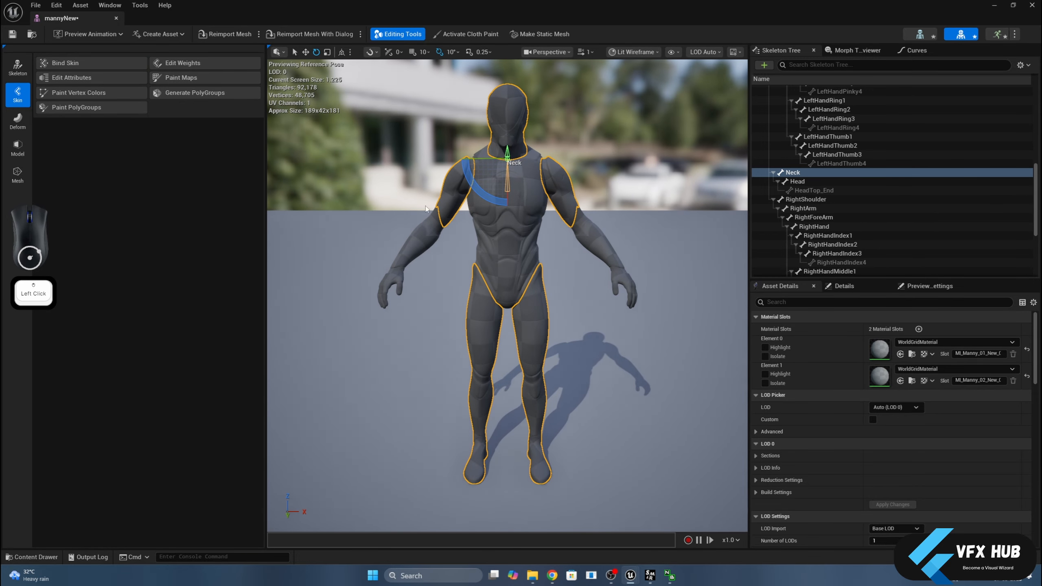
# Examine the mannyNew skeleton, its notifies and its list of animation assets, comparing it with the mesh editor.
pyautogui.click(928, 37)
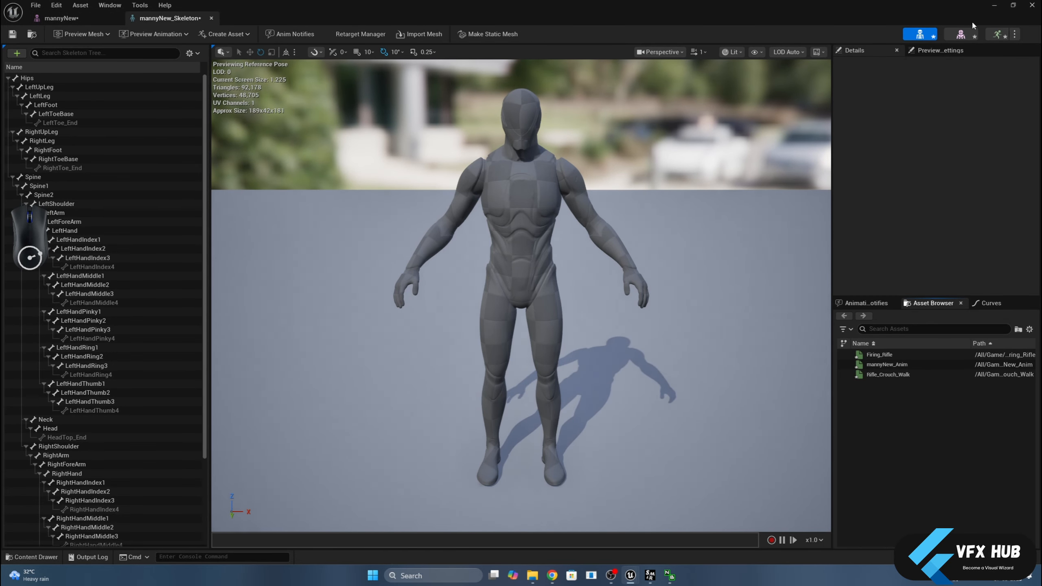
pyautogui.click(962, 34)
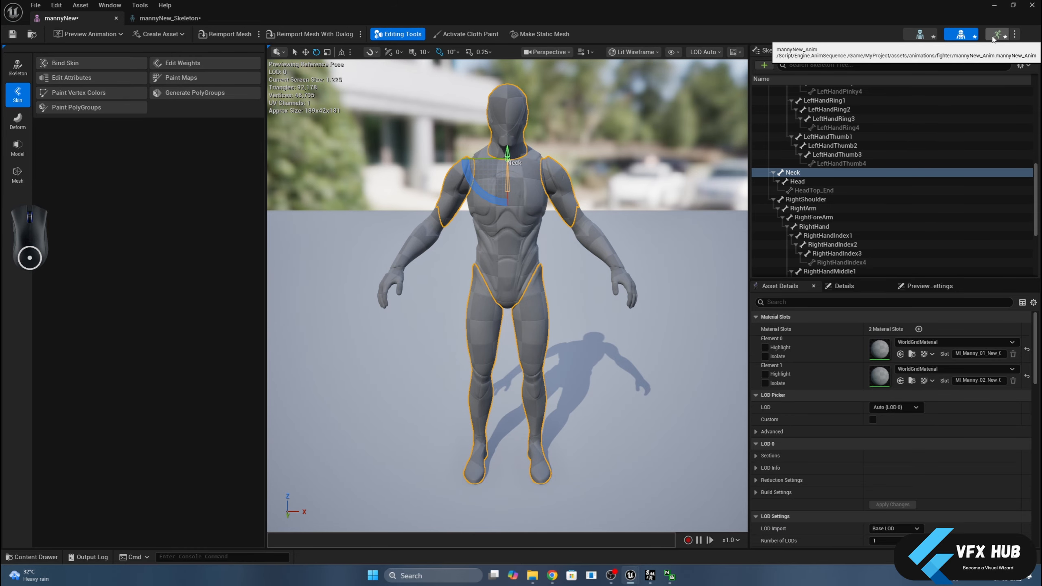
pyautogui.click(914, 40)
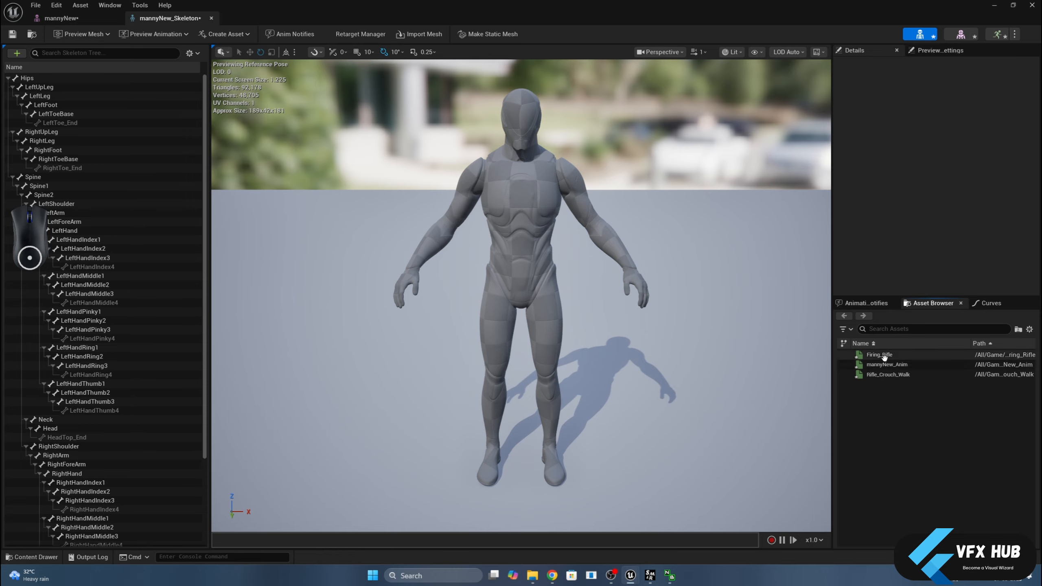
pyautogui.click(879, 306)
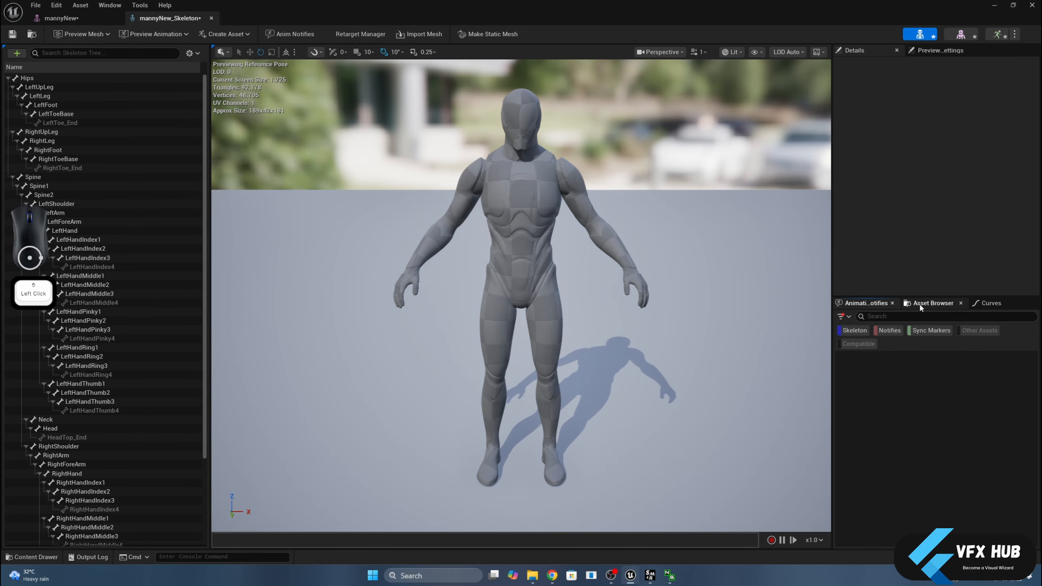
pyautogui.click(919, 305)
# Open mannyNew's animation editor and preview the Firing_Rifle animation from different angles.
pyautogui.click(996, 34)
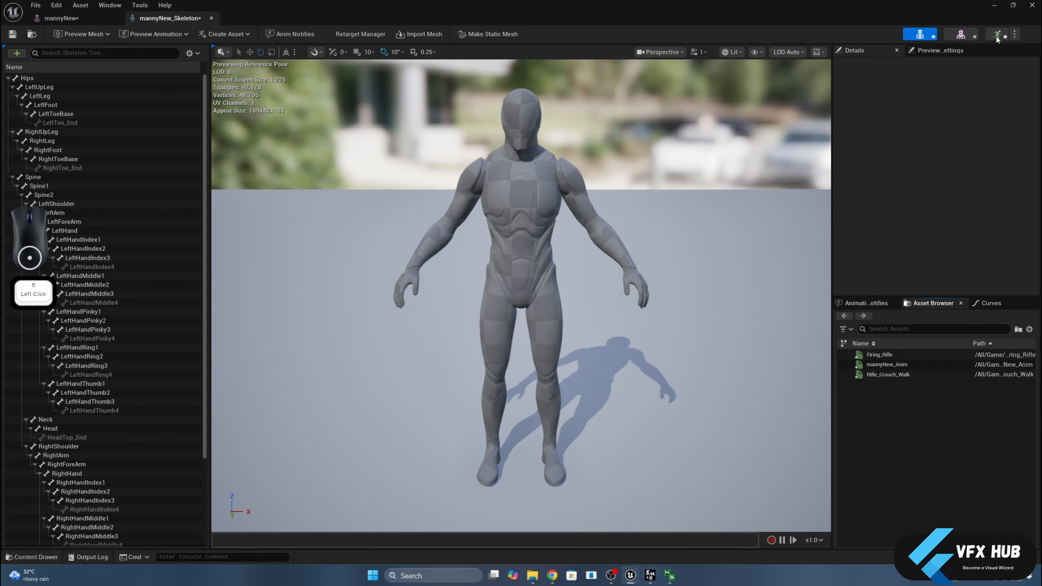
pyautogui.moveTo(518, 185); pyautogui.dragTo(548, 194)
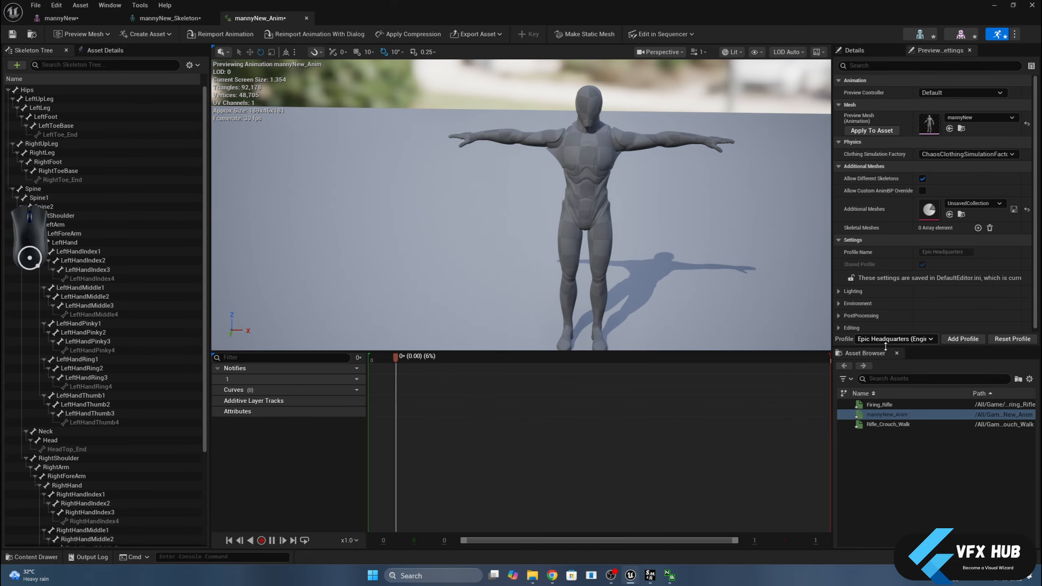
pyautogui.click(886, 405)
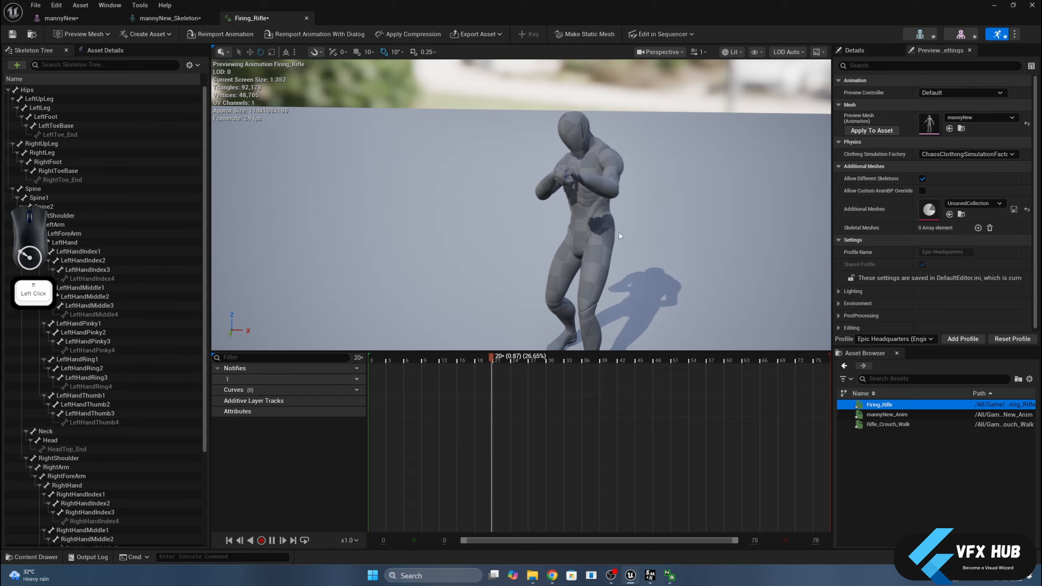
pyautogui.scroll(-3, 618, 233)
pyautogui.moveTo(605, 251); pyautogui.dragTo(533, 242)
# Preview the Rifle_Crouch_Walk animation from the side and close the animation editor.
pyautogui.click(884, 424)
pyautogui.doubleClick(884, 423)
pyautogui.scroll(-3, 612, 241)
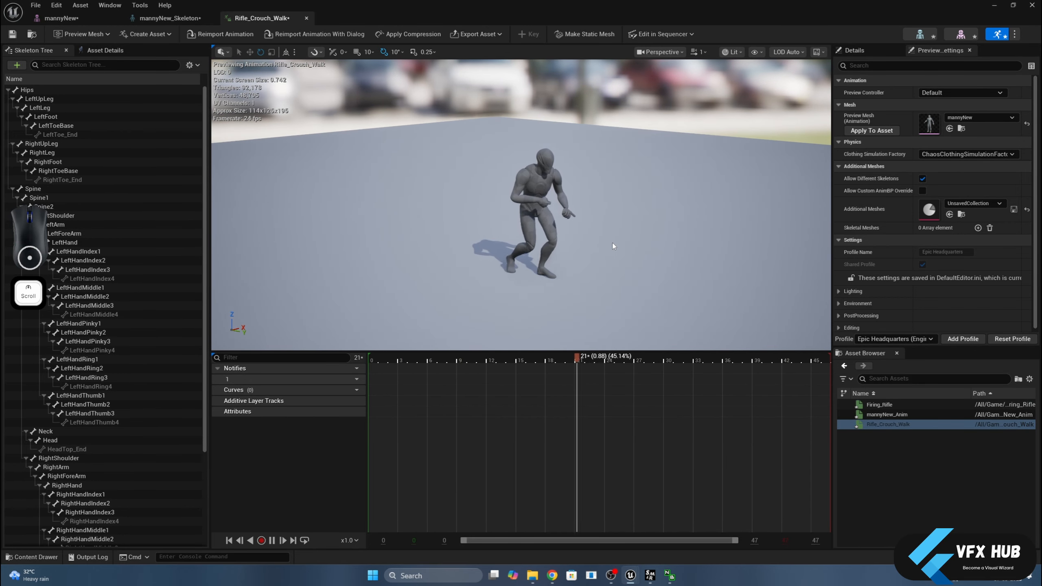
pyautogui.moveTo(612, 242)
pyautogui.mouseDown()
pyautogui.moveTo(587, 242)
pyautogui.moveTo(612, 246)
pyautogui.mouseUp()
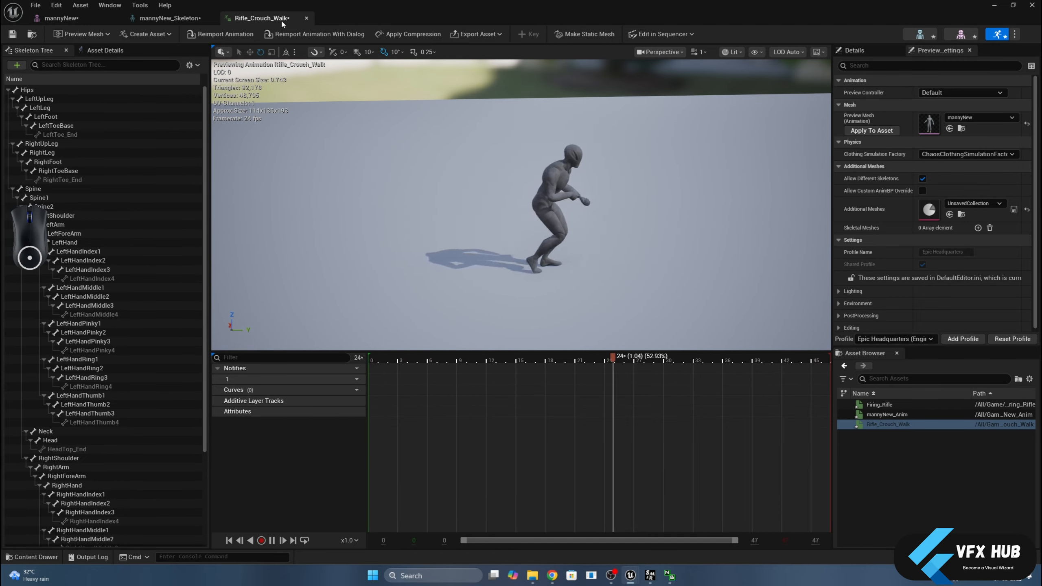
pyautogui.click(306, 19)
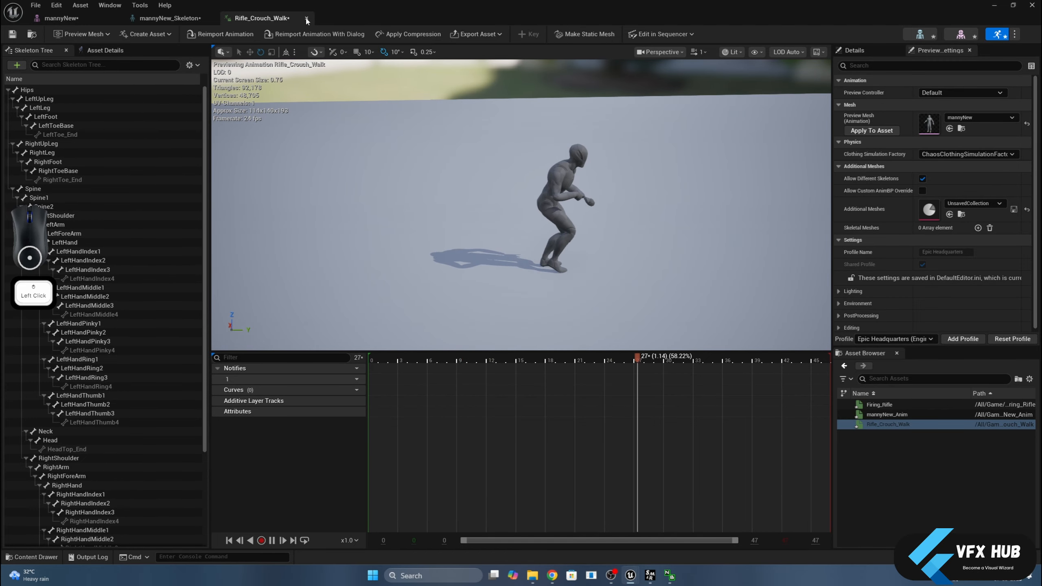
# Close the mannyNew_Skeleton editor after checking the skeleton, the mesh and the fighter folder's assets.
pyautogui.doubleClick(427, 99)
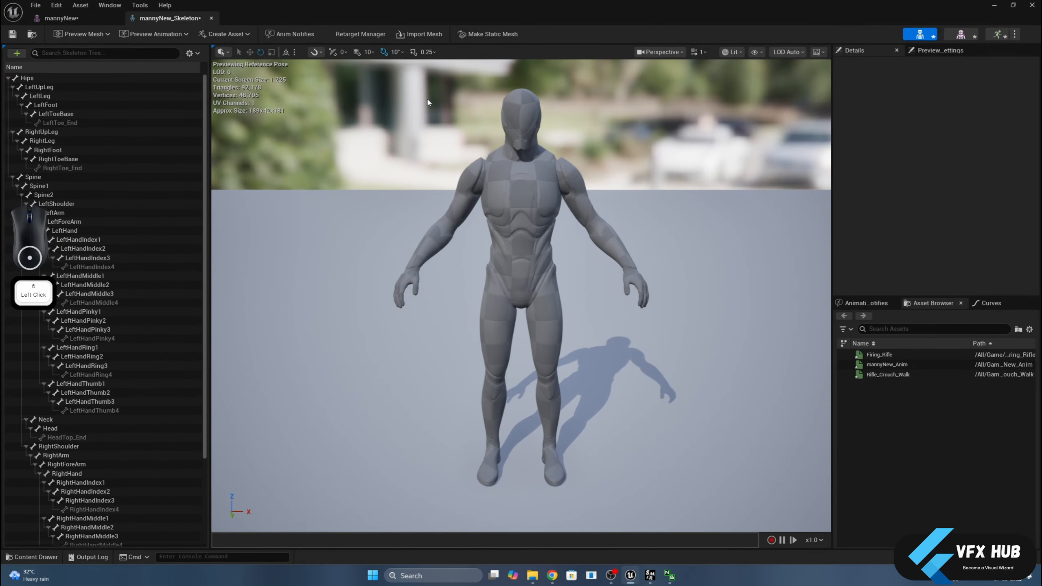
pyautogui.click(877, 305)
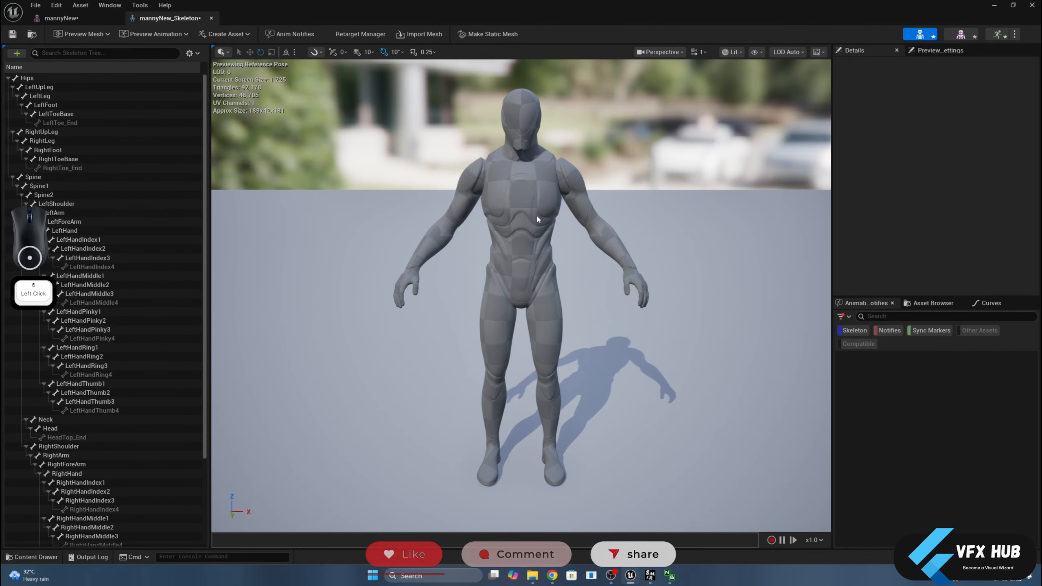
pyautogui.click(955, 37)
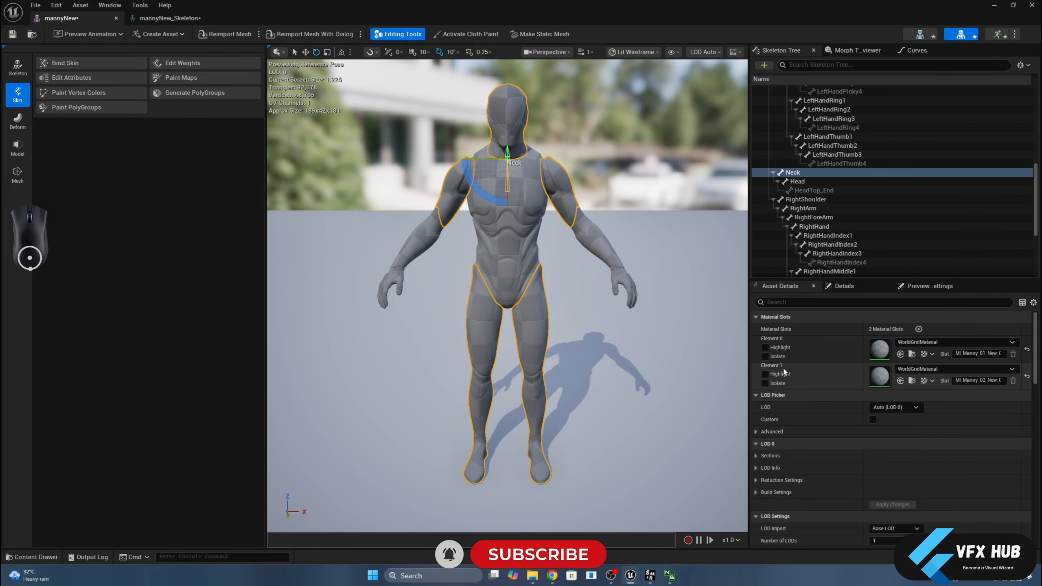
pyautogui.click(44, 558)
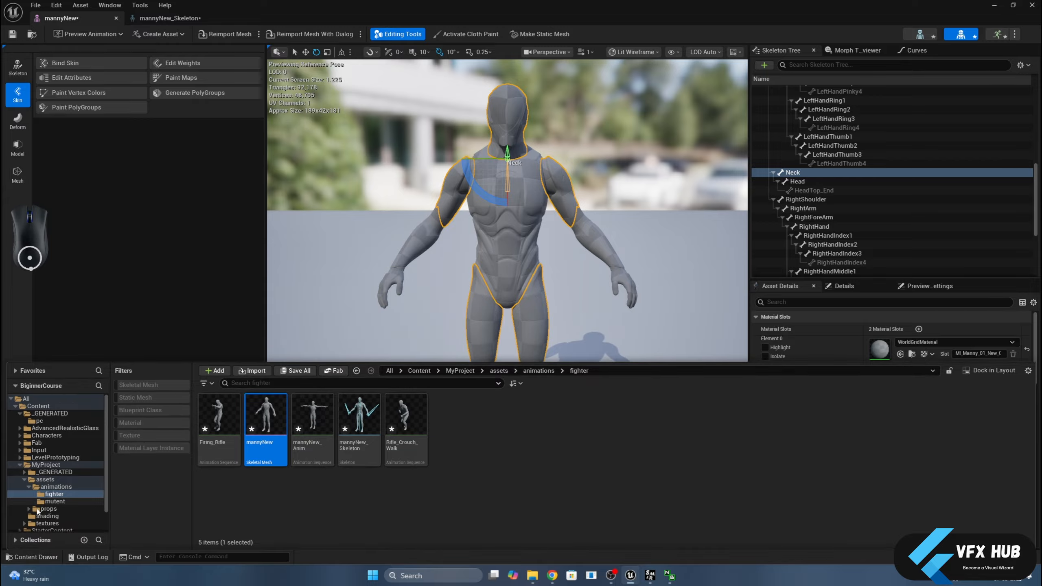
pyautogui.click(28, 556)
pyautogui.click(203, 20)
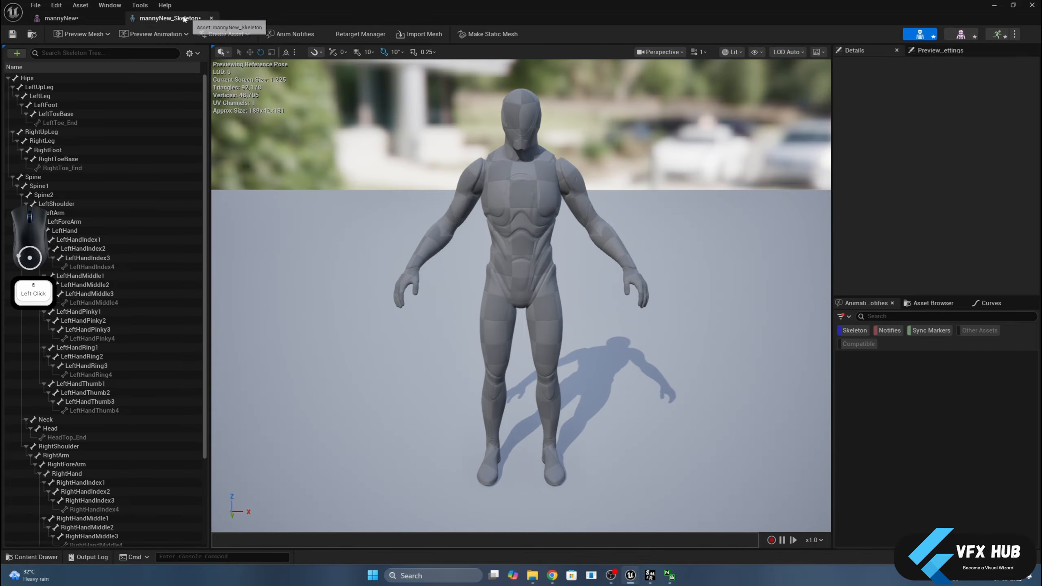
pyautogui.click(212, 17)
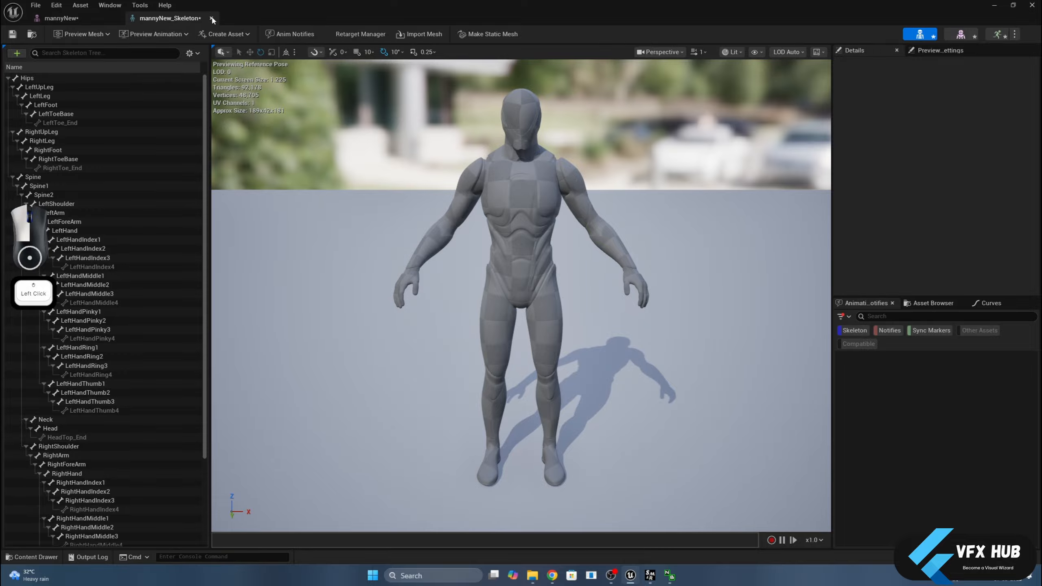
# Detach the mannyNew mesh editor into a floating window and resize it so the level editor's details are accessible.
pyautogui.moveTo(244, 9); pyautogui.dragTo(659, 159)
pyautogui.press('super+Right')
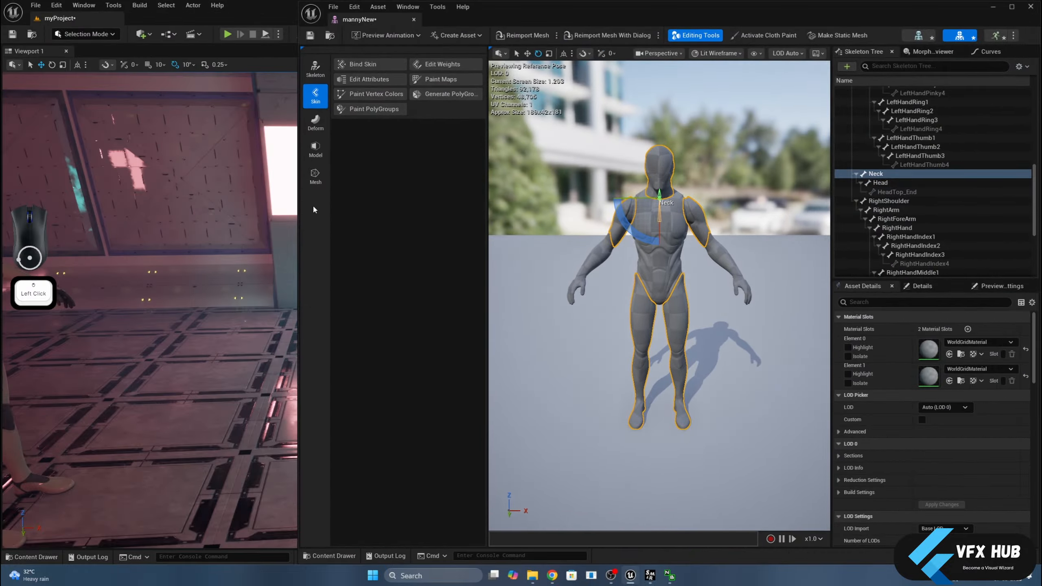
pyautogui.moveTo(299, 210); pyautogui.dragTo(595, 210)
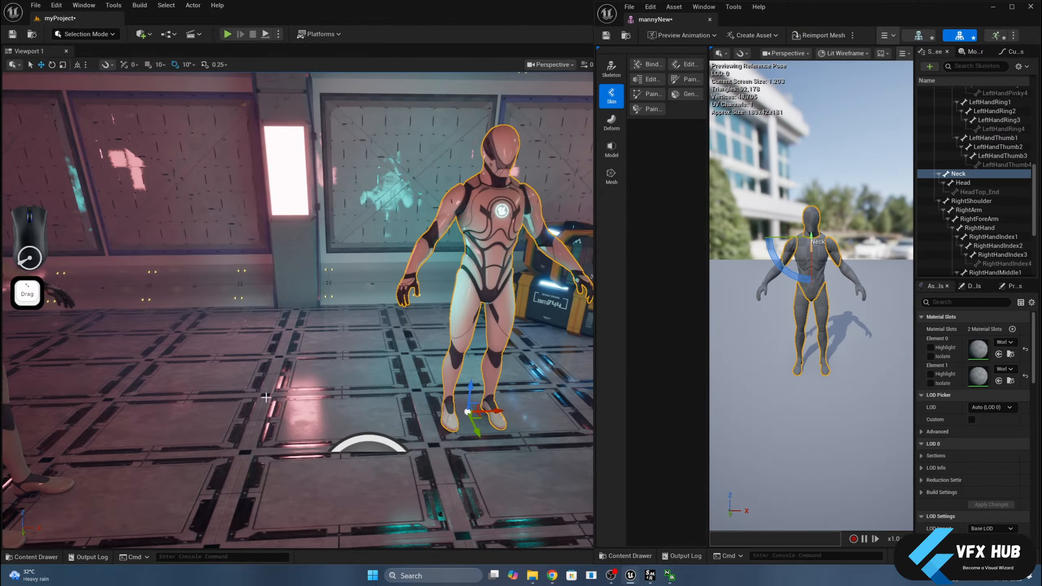
pyautogui.moveTo(853, 15); pyautogui.dragTo(720, 35)
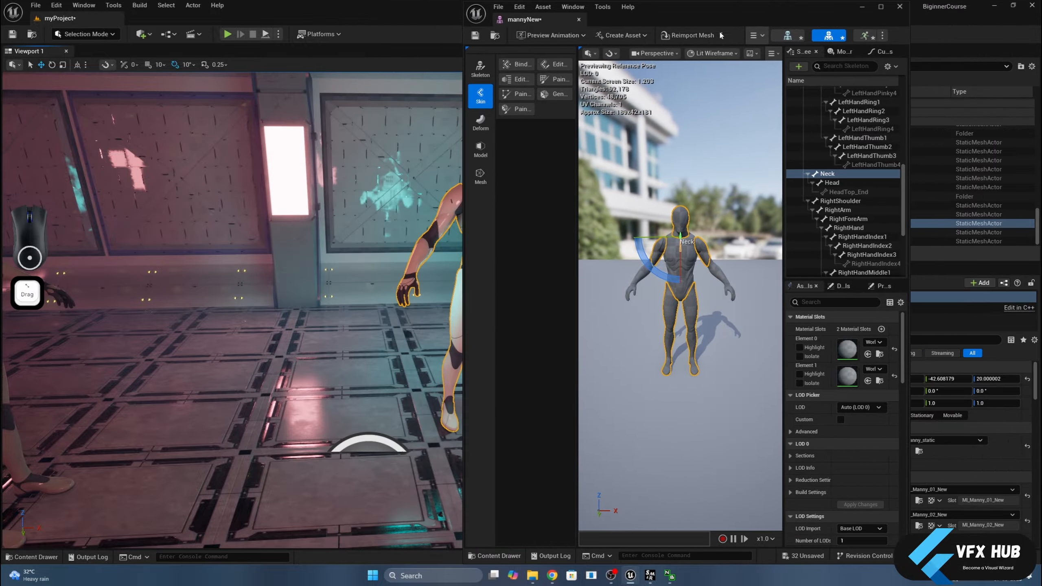
# Locate manny_static's materials, assign MI_Manny_01_New to Element 0 and MI_Manny_02_New to Element 1 of mannyNew, and close its editor.
pyautogui.click(919, 500)
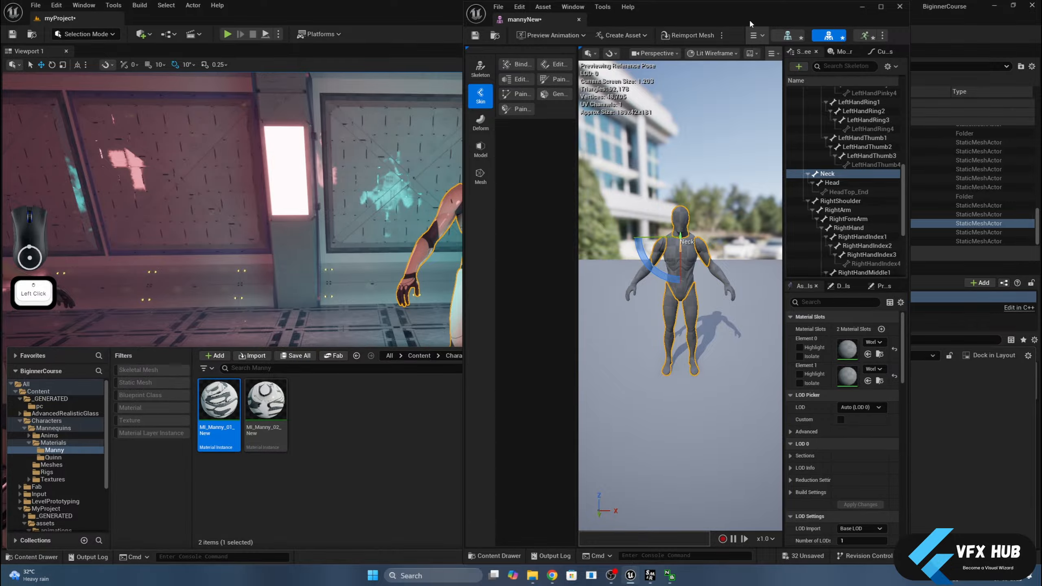
pyautogui.moveTo(749, 16); pyautogui.dragTo(833, 39)
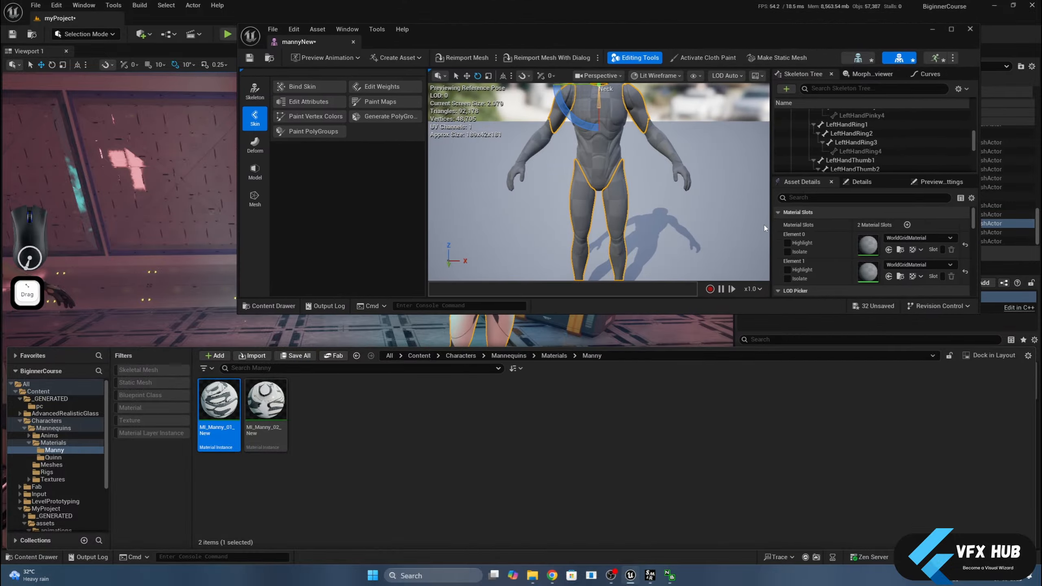
pyautogui.moveTo(221, 402); pyautogui.dragTo(870, 246)
pyautogui.click(35, 557)
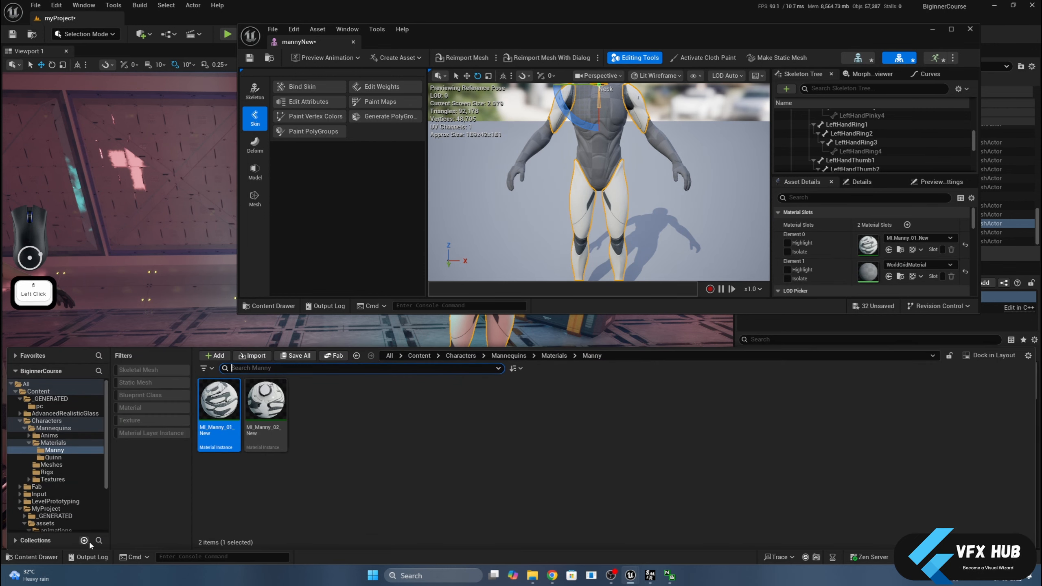
pyautogui.moveTo(266, 400); pyautogui.dragTo(865, 271)
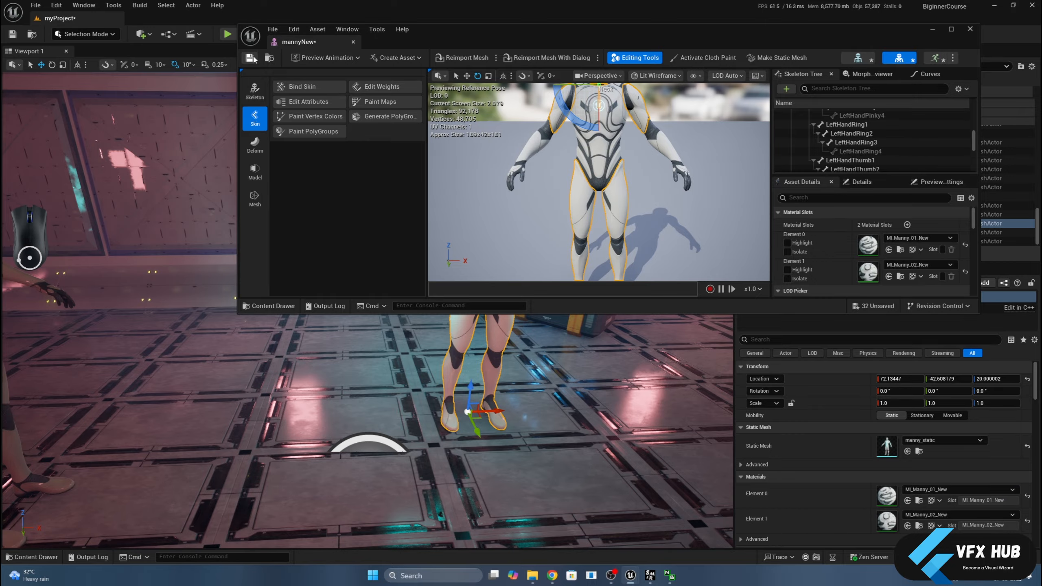
pyautogui.click(353, 42)
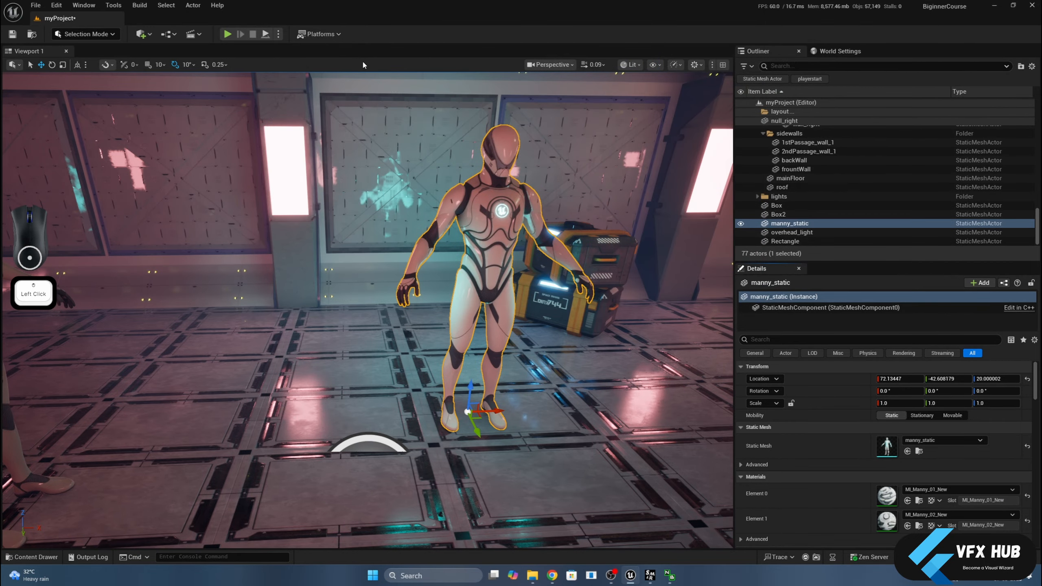
# Delete the manny_static actor from the level.
pyautogui.click(514, 265)
pyautogui.click(496, 266)
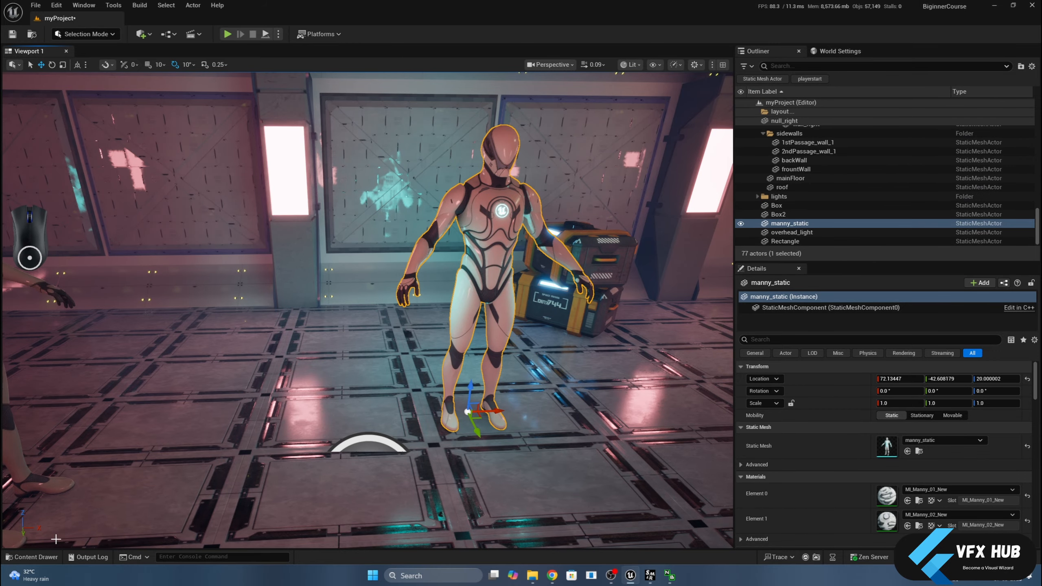
pyautogui.press('Delete')
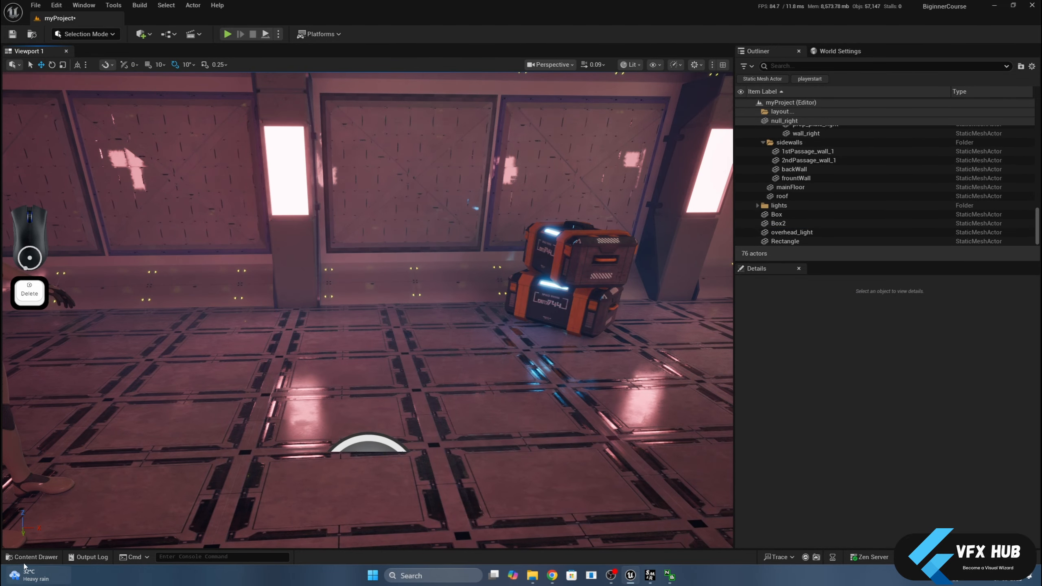
# Place the mannyNew skeletal mesh from the animations/fighter folder on the level floor at about X -20, Y -114, Z 20.
pyautogui.click(32, 557)
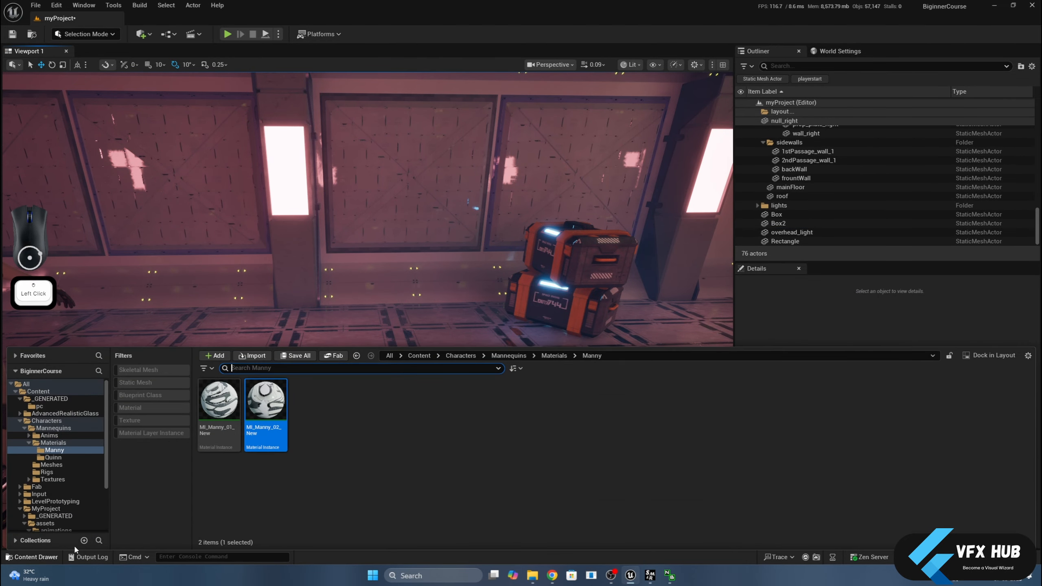
pyautogui.scroll(-2, 53, 512)
pyautogui.click(53, 517)
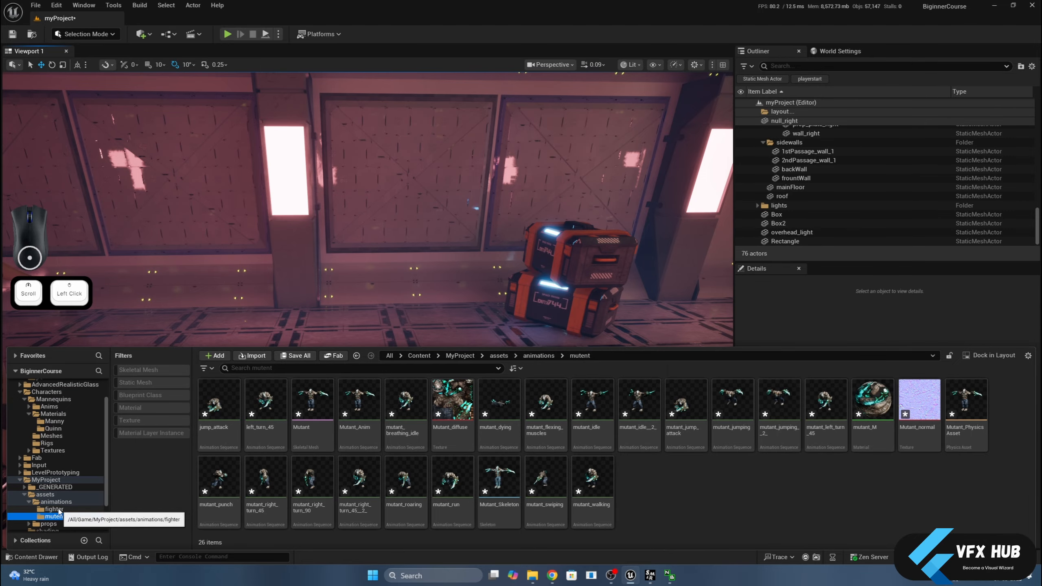
pyautogui.click(53, 509)
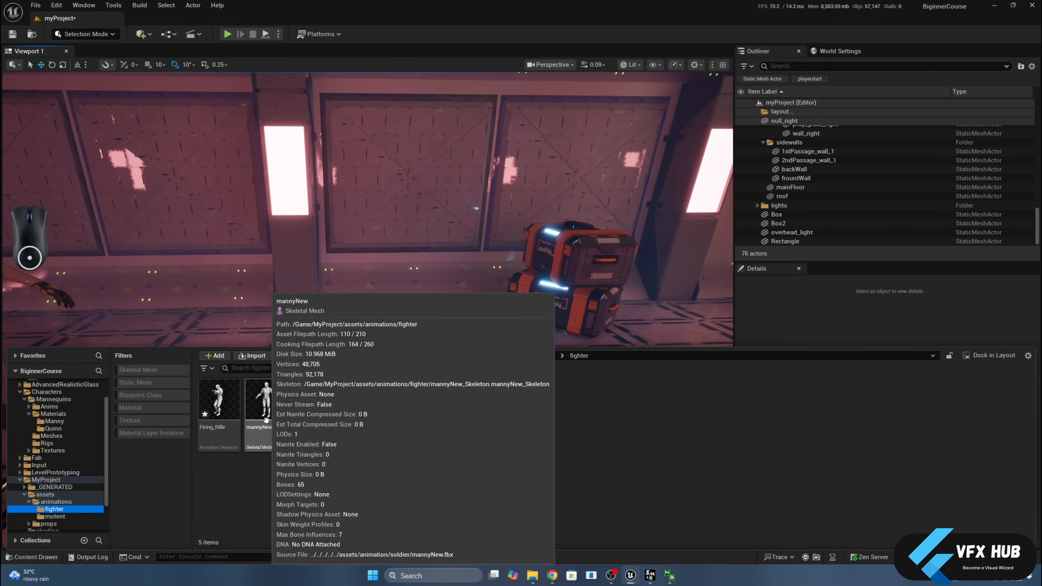
pyautogui.moveTo(274, 419); pyautogui.dragTo(338, 349)
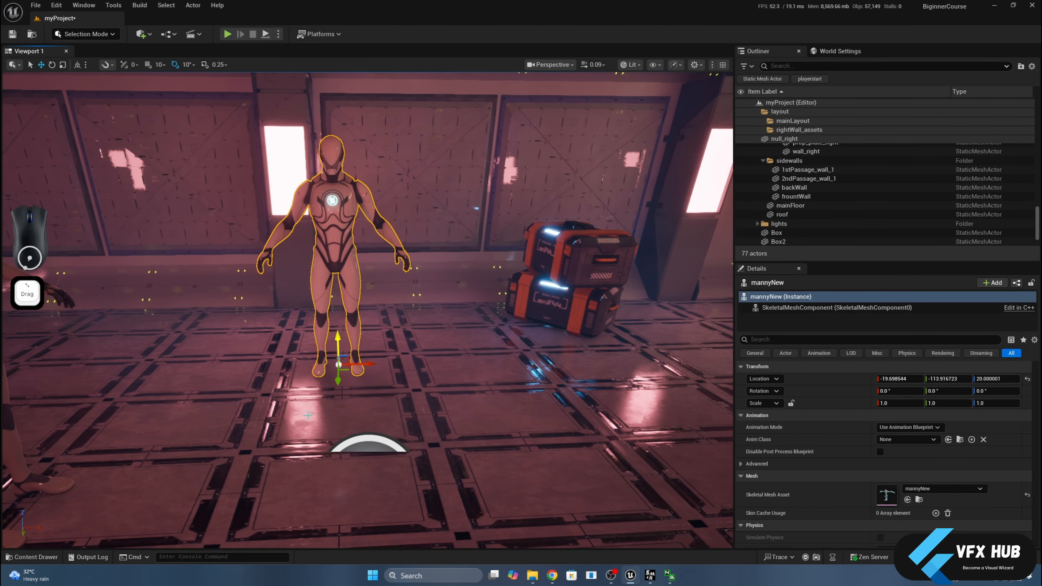
# Place the Rifle_Crouch_Walk and Firing_Rifle animations from the fighter folder on either side of mannyNew, with Firing_Rifle at about X -115, Y -102, Z 20.
pyautogui.click(32, 556)
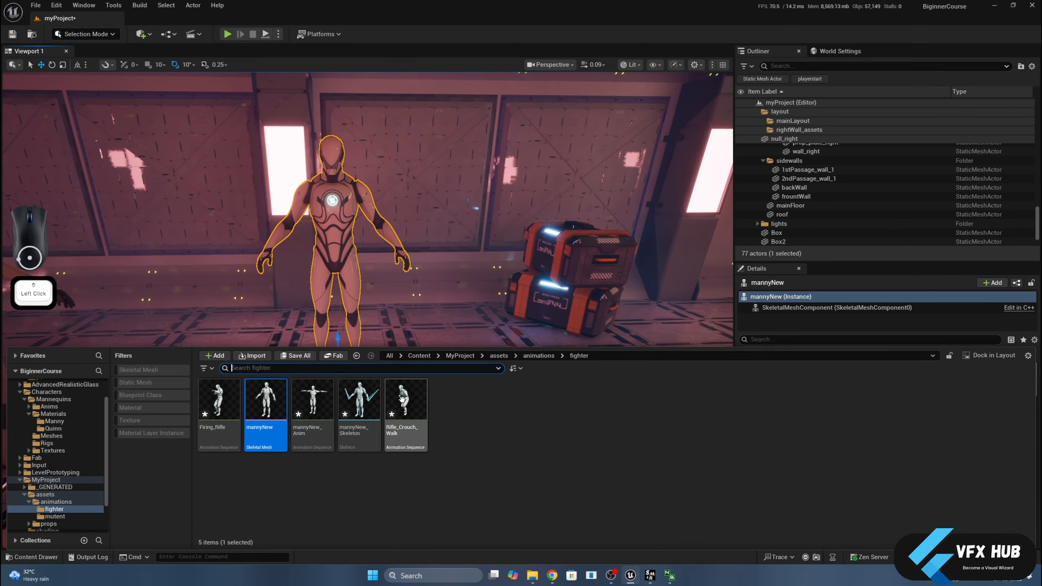
pyautogui.moveTo(406, 411); pyautogui.dragTo(458, 356)
pyautogui.click(32, 556)
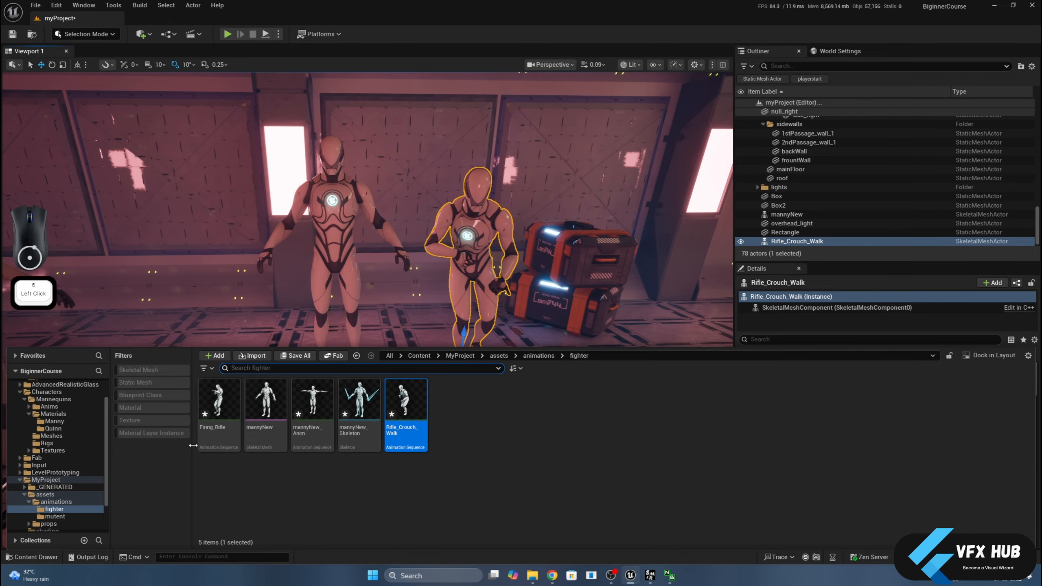
pyautogui.moveTo(215, 411); pyautogui.dragTo(223, 373)
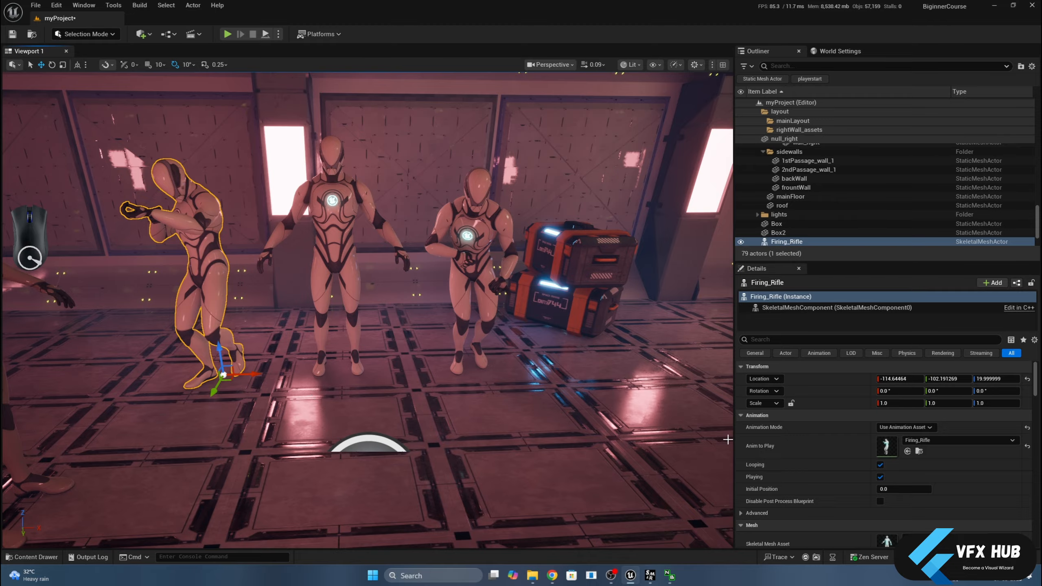
# Save all unsaved level and asset changes, including the imported mutant and mannyNew content.
pyautogui.click(922, 556)
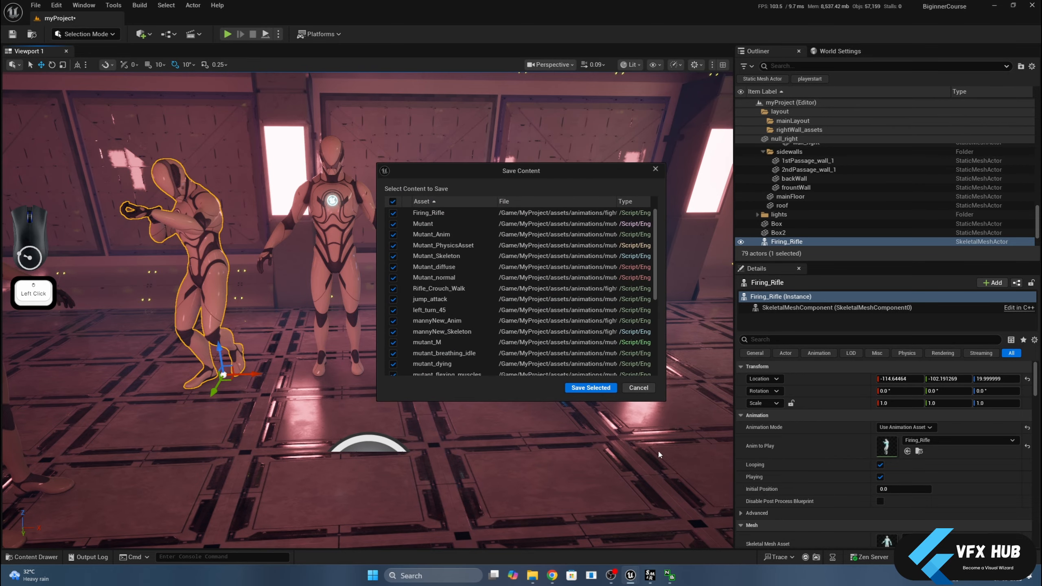
pyautogui.click(590, 387)
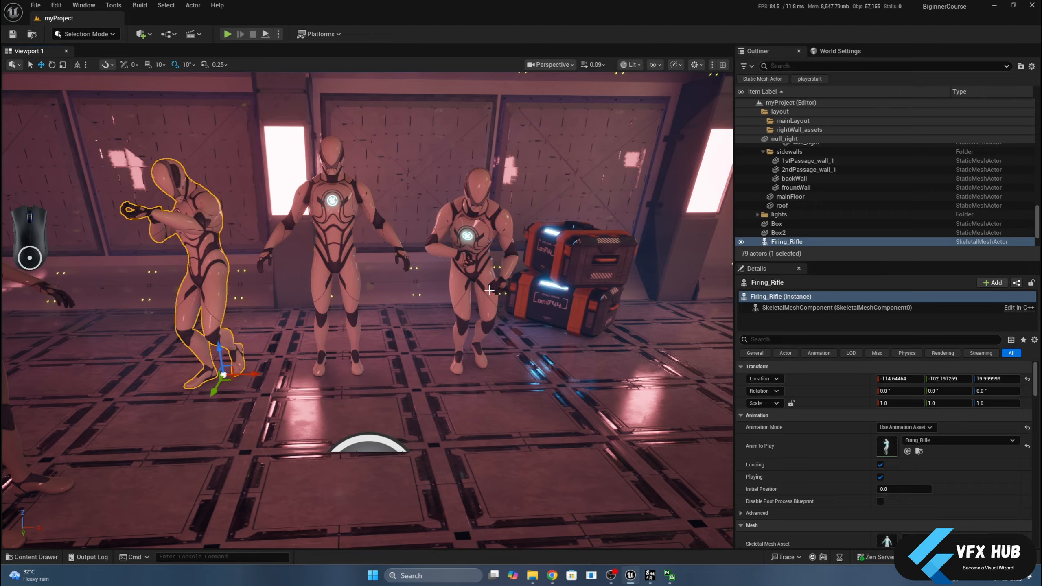
# Delete the Rifle_Crouch_Walk, mannyNew and Firing_Rifle actors from the level.
pyautogui.click(489, 290)
pyautogui.press('Delete')
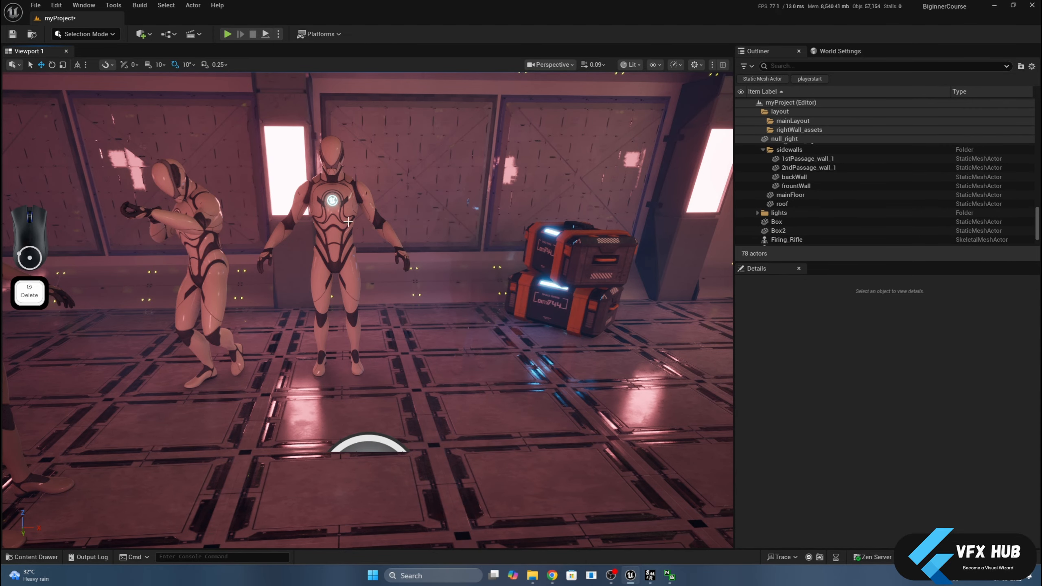
pyautogui.click(332, 246)
pyautogui.press('Delete')
pyautogui.click(202, 228)
pyautogui.press('Delete')
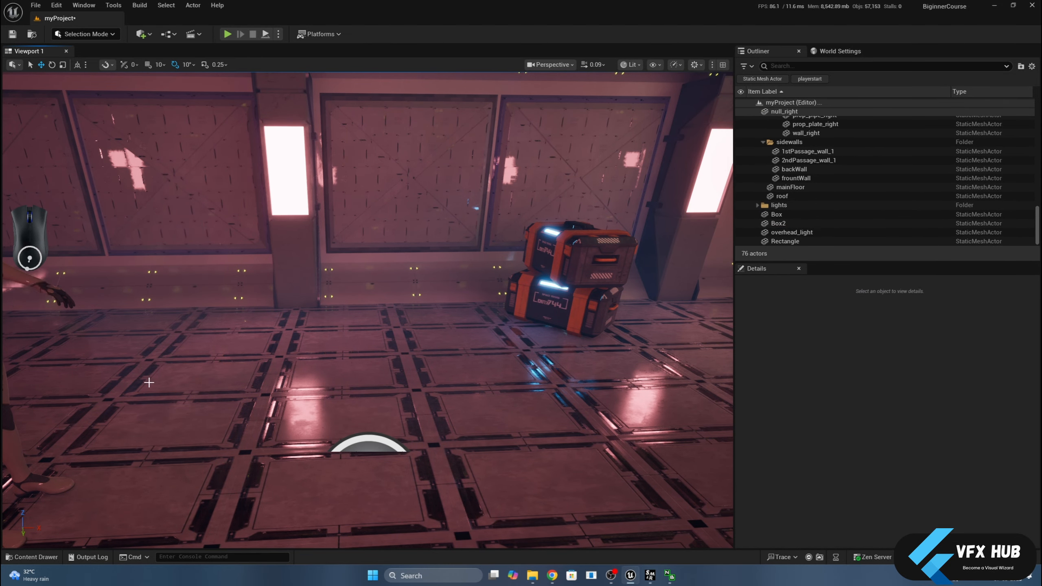
# Open the mutant_roaring animation from the animations/mutent folder and view its preview in a maximized editor.
pyautogui.click(57, 556)
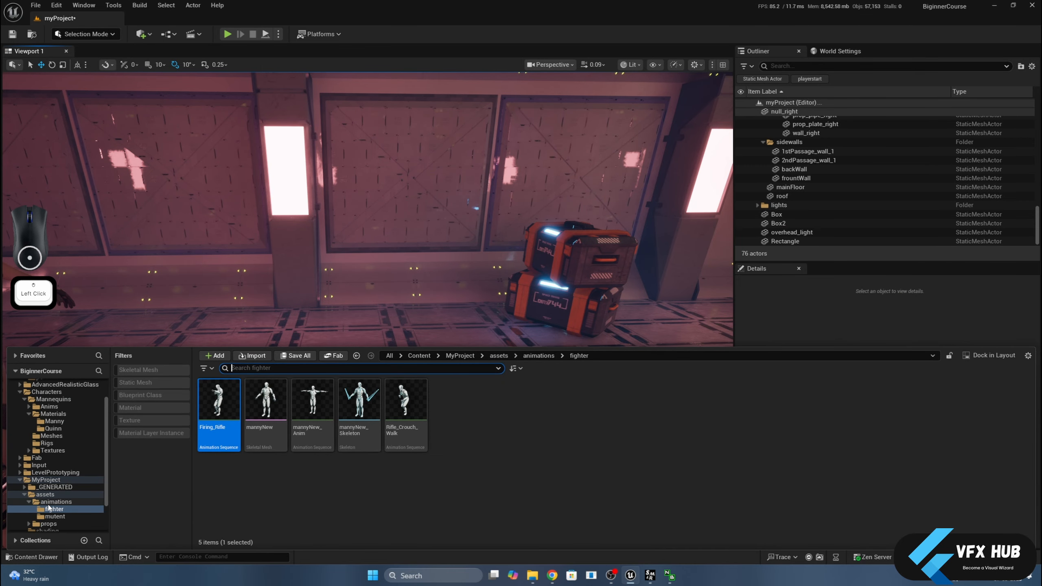
pyautogui.click(50, 501)
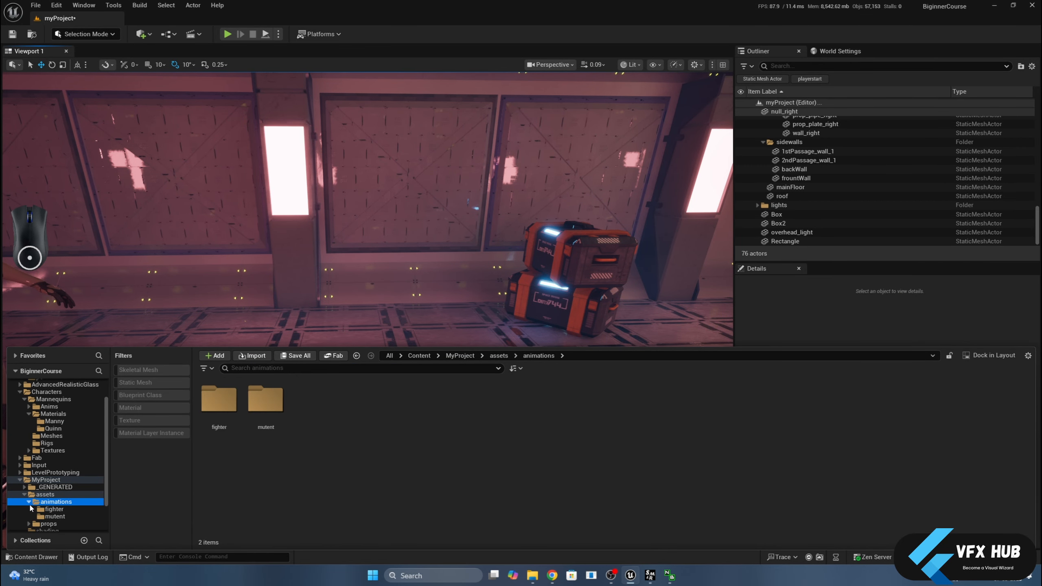
pyautogui.click(31, 509)
pyautogui.click(45, 516)
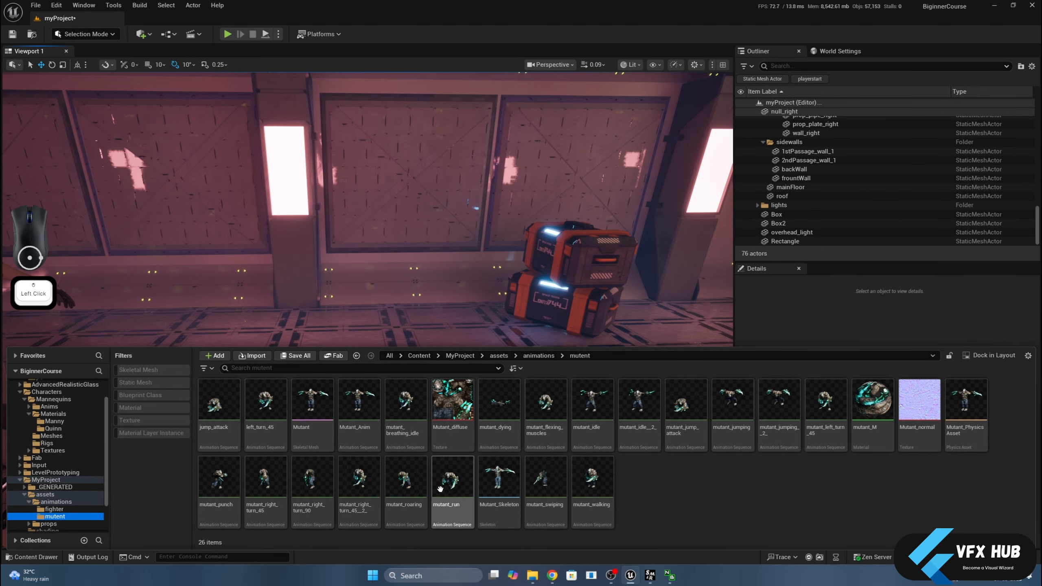
pyautogui.moveTo(440, 489)
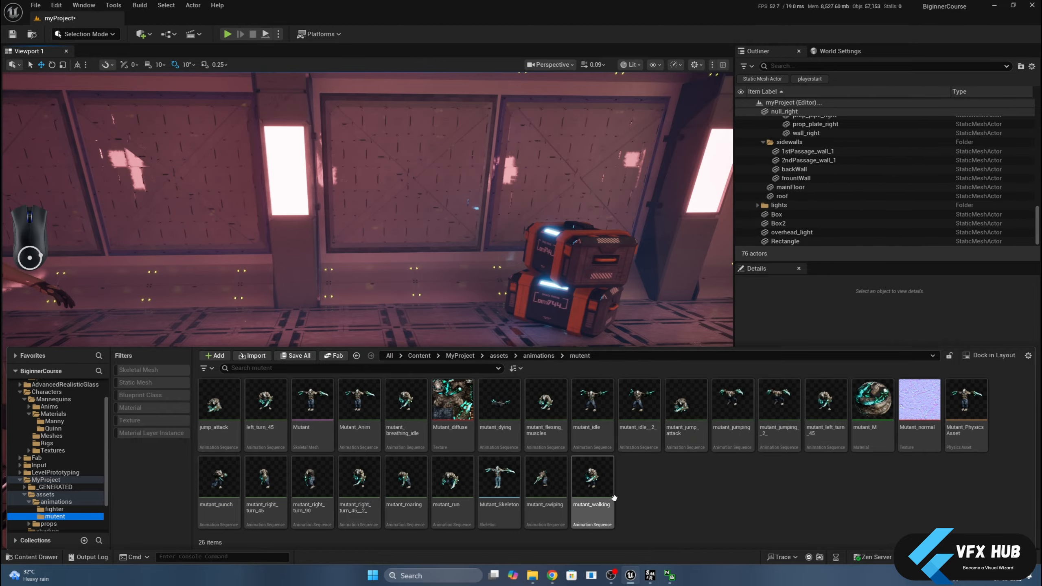
pyautogui.doubleClick(406, 480)
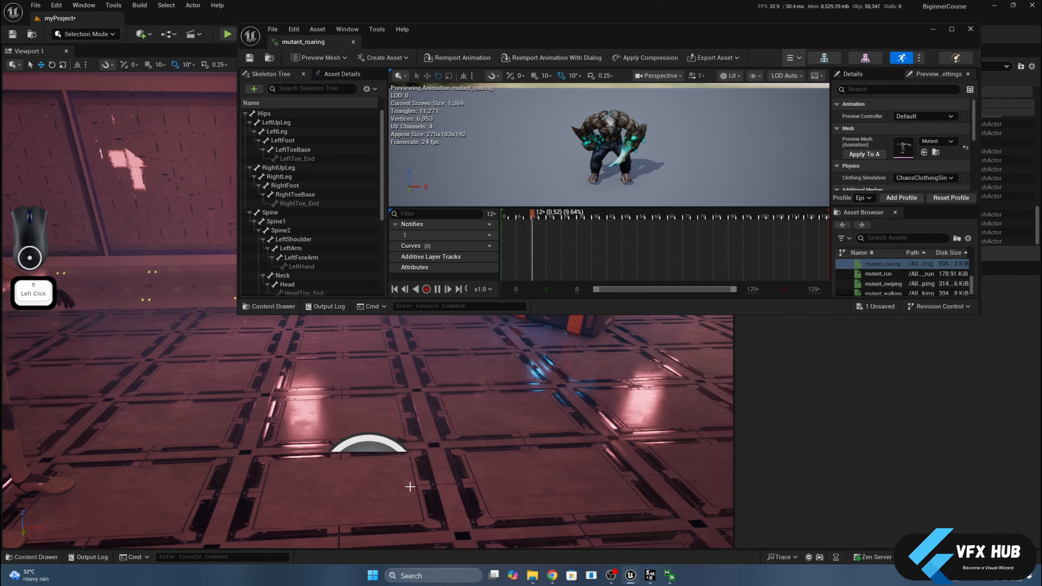
pyautogui.doubleClick(724, 34)
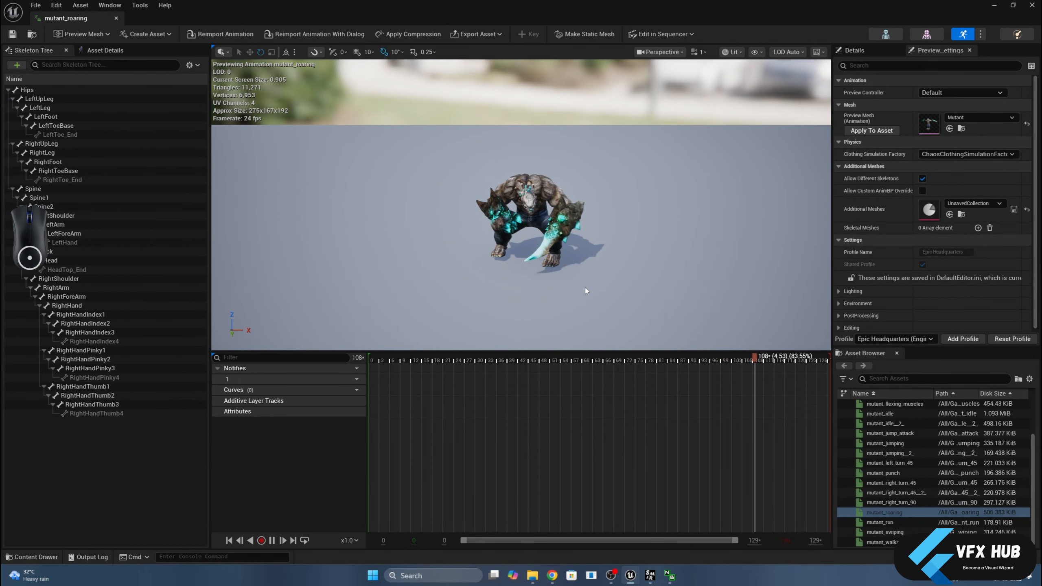
# Open the mutant's physics asset and examine how its collision capsules surround the body from several angles.
pyautogui.click(1016, 35)
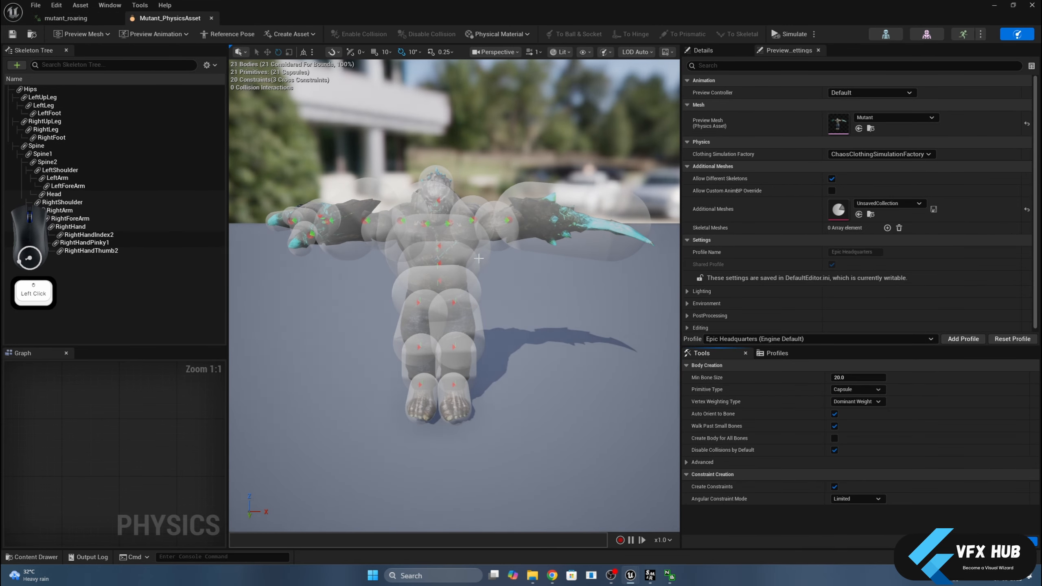
pyautogui.keyDown('alt'); pyautogui.moveTo(504, 279); pyautogui.dragTo(558, 222); pyautogui.keyUp('alt')
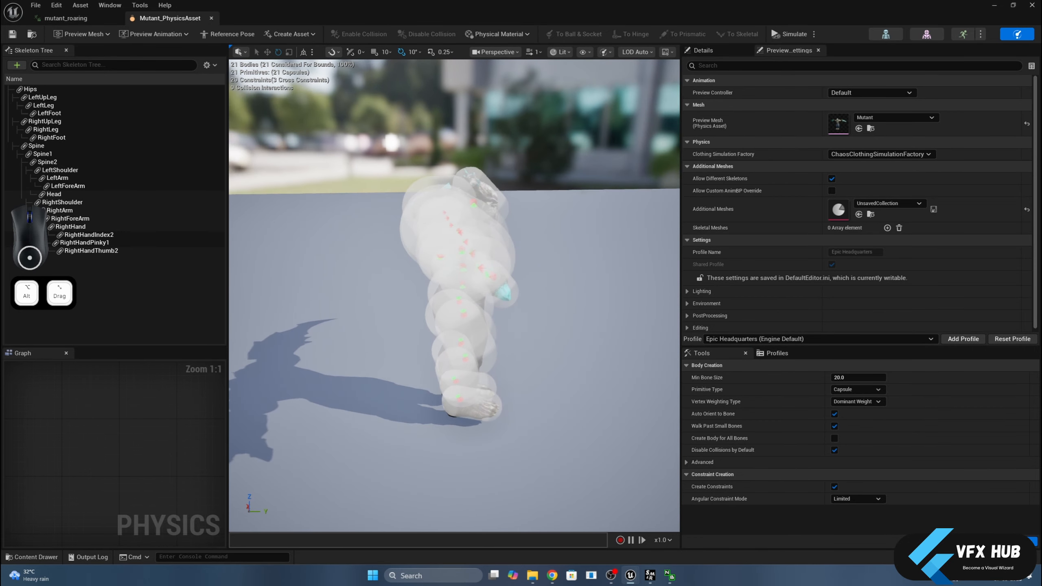
pyautogui.click(1018, 35)
pyautogui.keyDown('alt'); pyautogui.moveTo(451, 266); pyautogui.dragTo(389, 247); pyautogui.keyUp('alt')
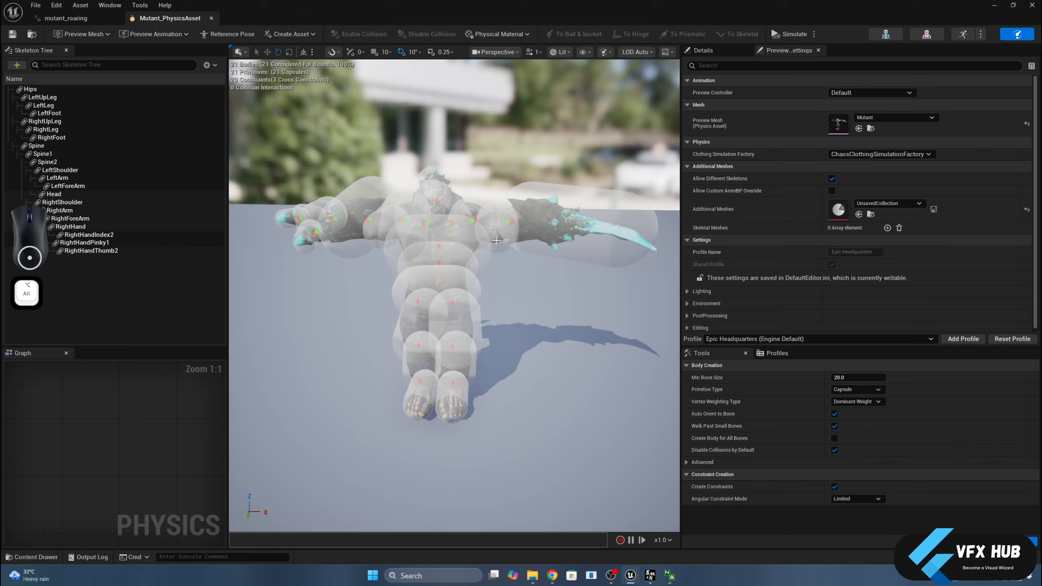
pyautogui.keyDown('alt'); pyautogui.moveTo(496, 241); pyautogui.dragTo(498, 233); pyautogui.keyUp('alt')
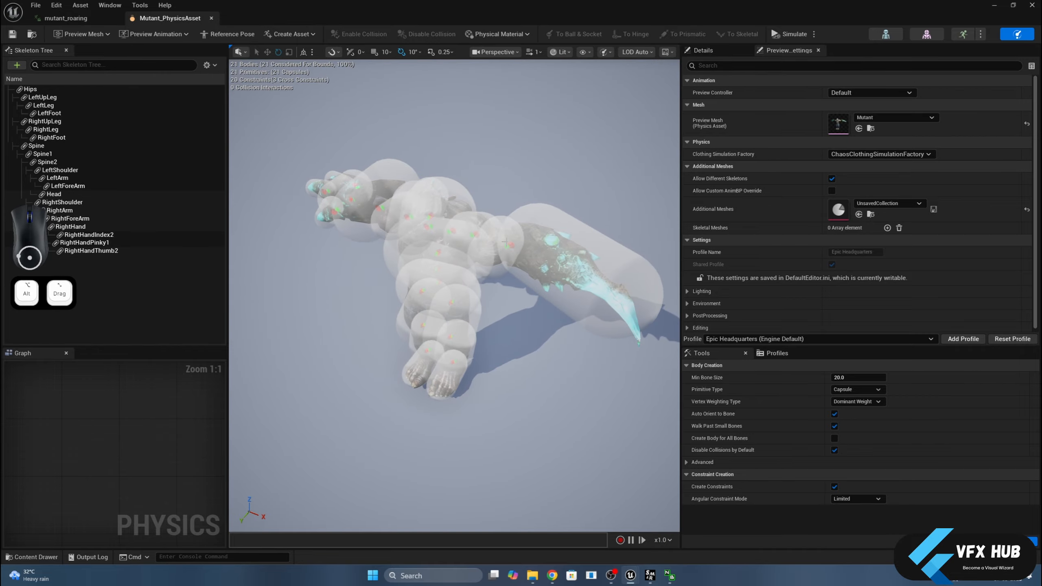
# Examine the mutant's individual physics bodies and their constraints, including LeftForeArm, LeftShoulder, LeftArm, RightUpLeg, Spine1 and RightForeArm.
pyautogui.click(570, 287)
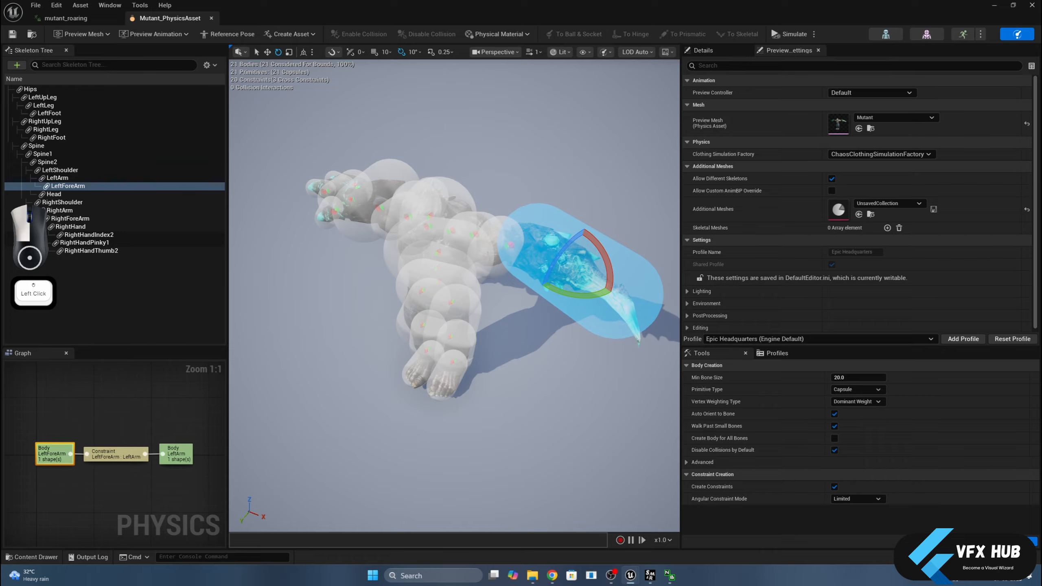
pyautogui.click(440, 263)
pyautogui.keyDown('alt'); pyautogui.moveTo(440, 263); pyautogui.dragTo(458, 260); pyautogui.keyUp('alt')
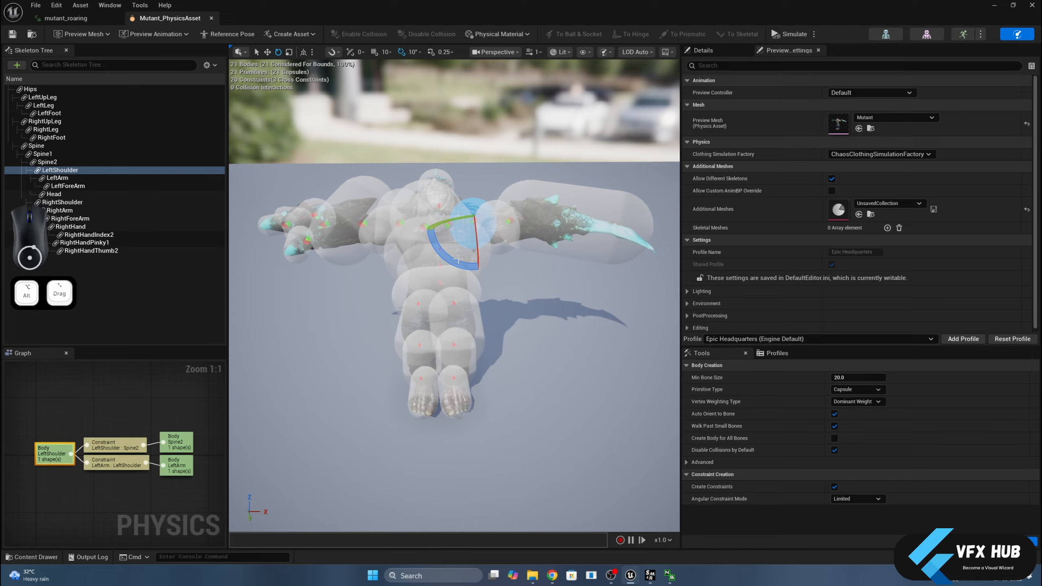
pyautogui.click(629, 216)
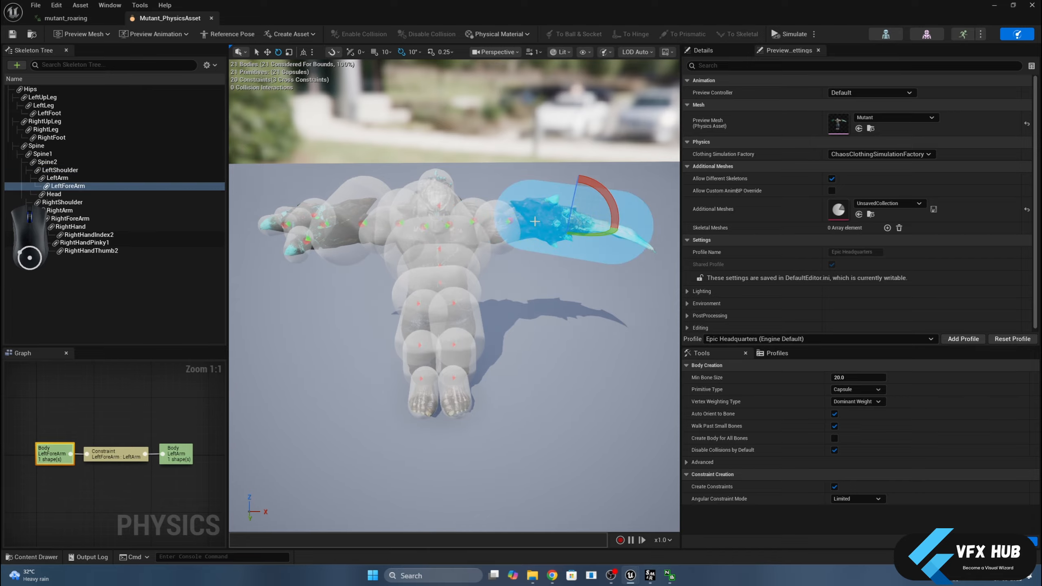
pyautogui.click(484, 222)
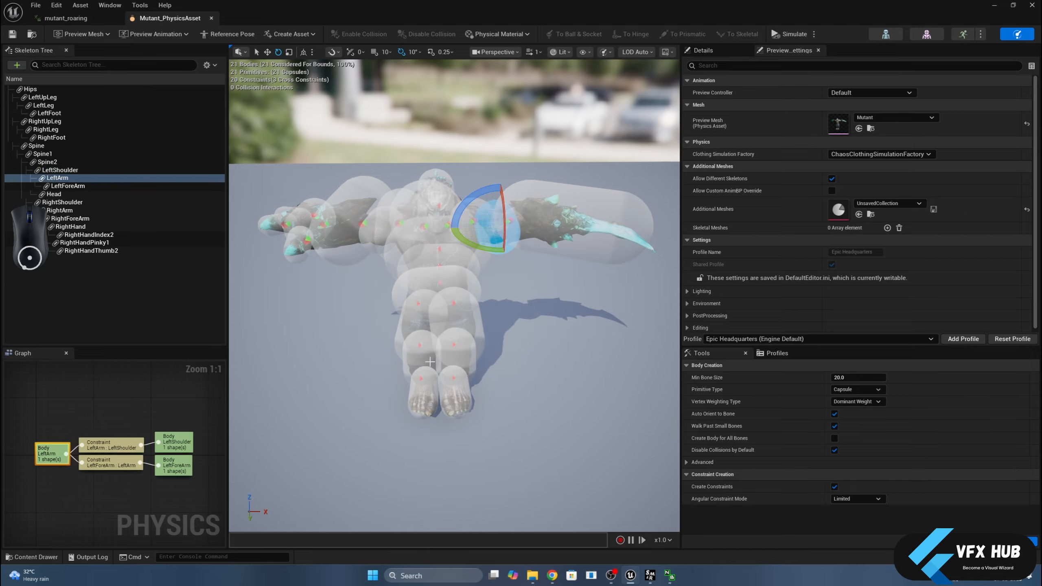
pyautogui.click(464, 308)
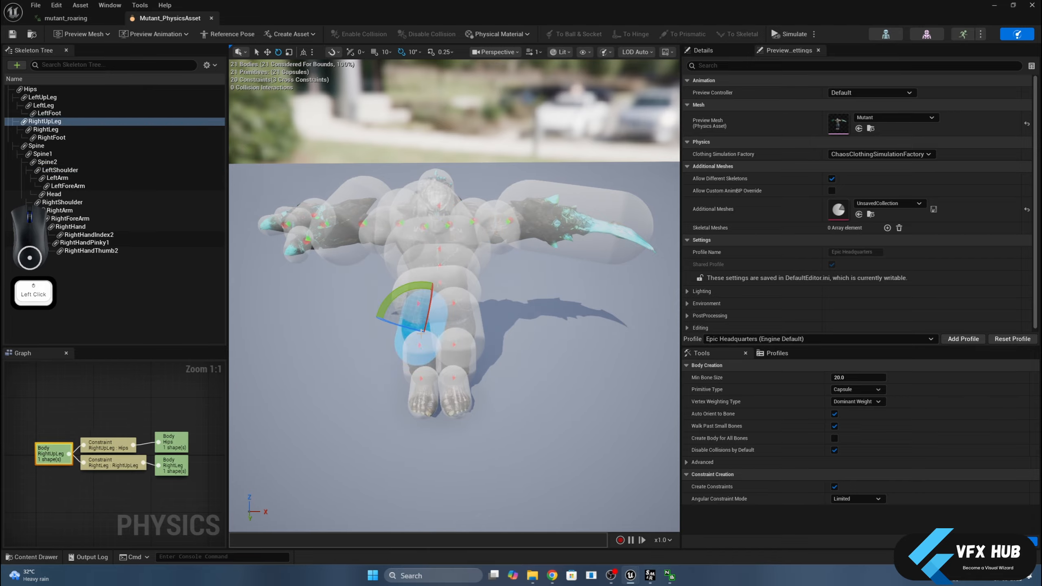
pyautogui.click(470, 330)
pyautogui.click(400, 237)
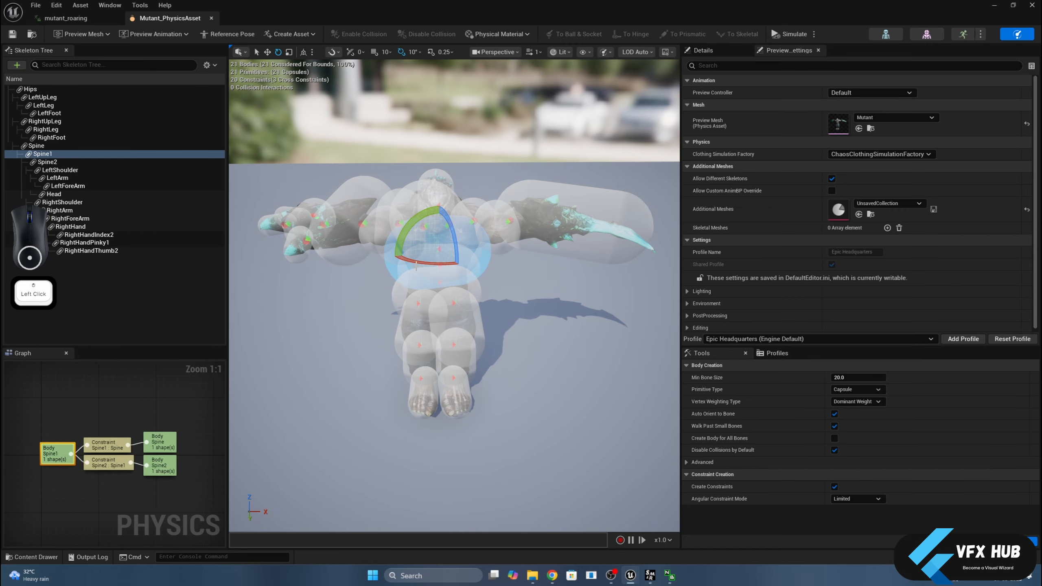
pyautogui.click(354, 210)
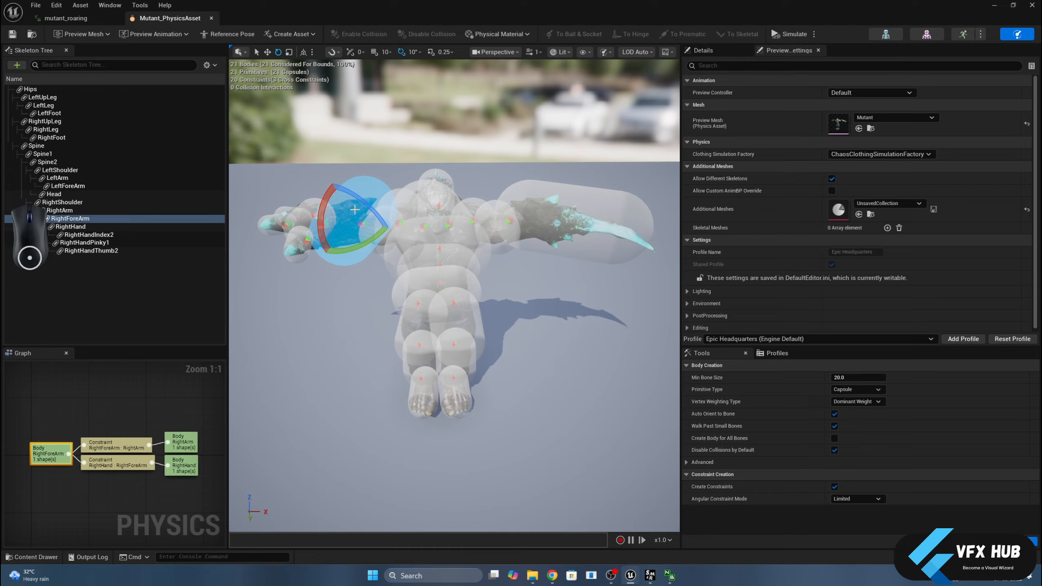
pyautogui.click(541, 205)
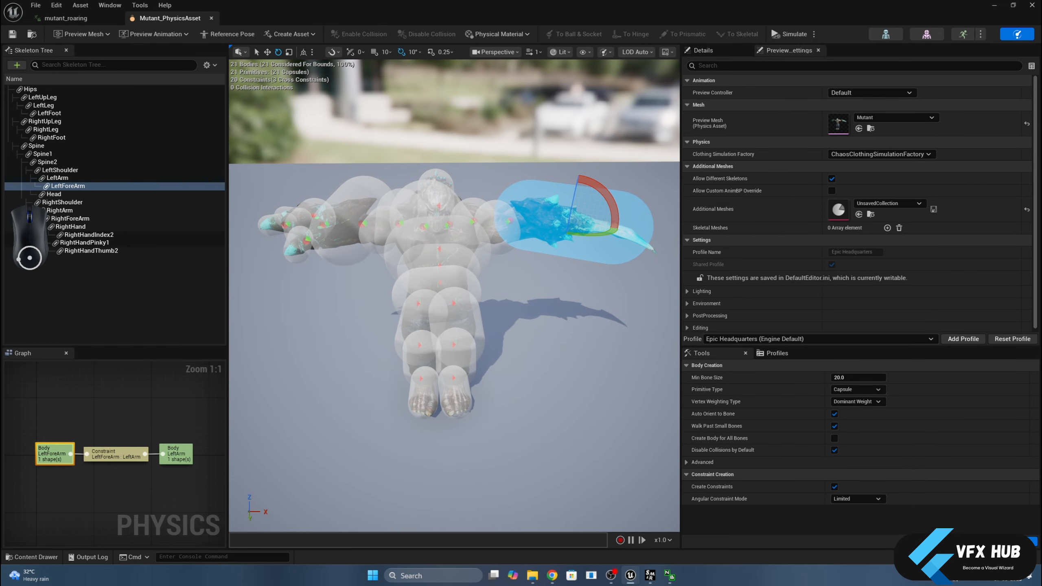
# Close the Mutant_PhysicsAsset and mutant_roaring editors and bring up the mutent folder's assets in the level editor.
pyautogui.click(211, 18)
pyautogui.click(116, 17)
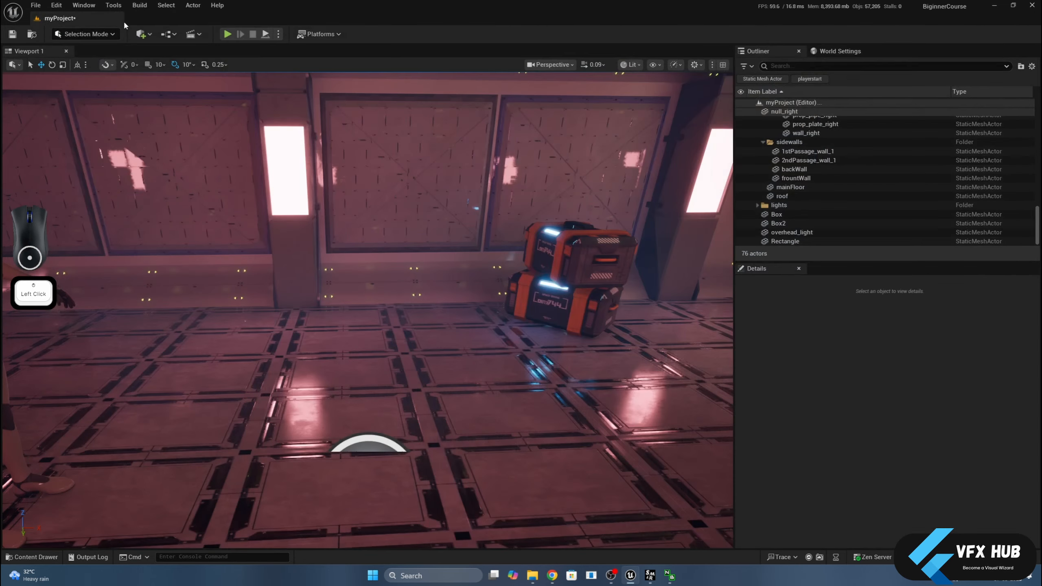
pyautogui.click(49, 557)
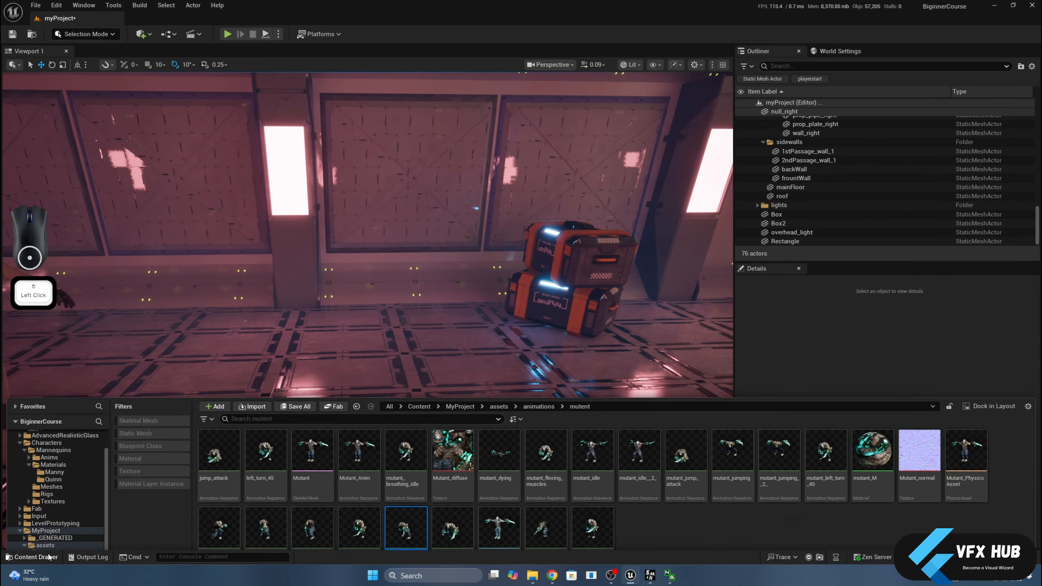